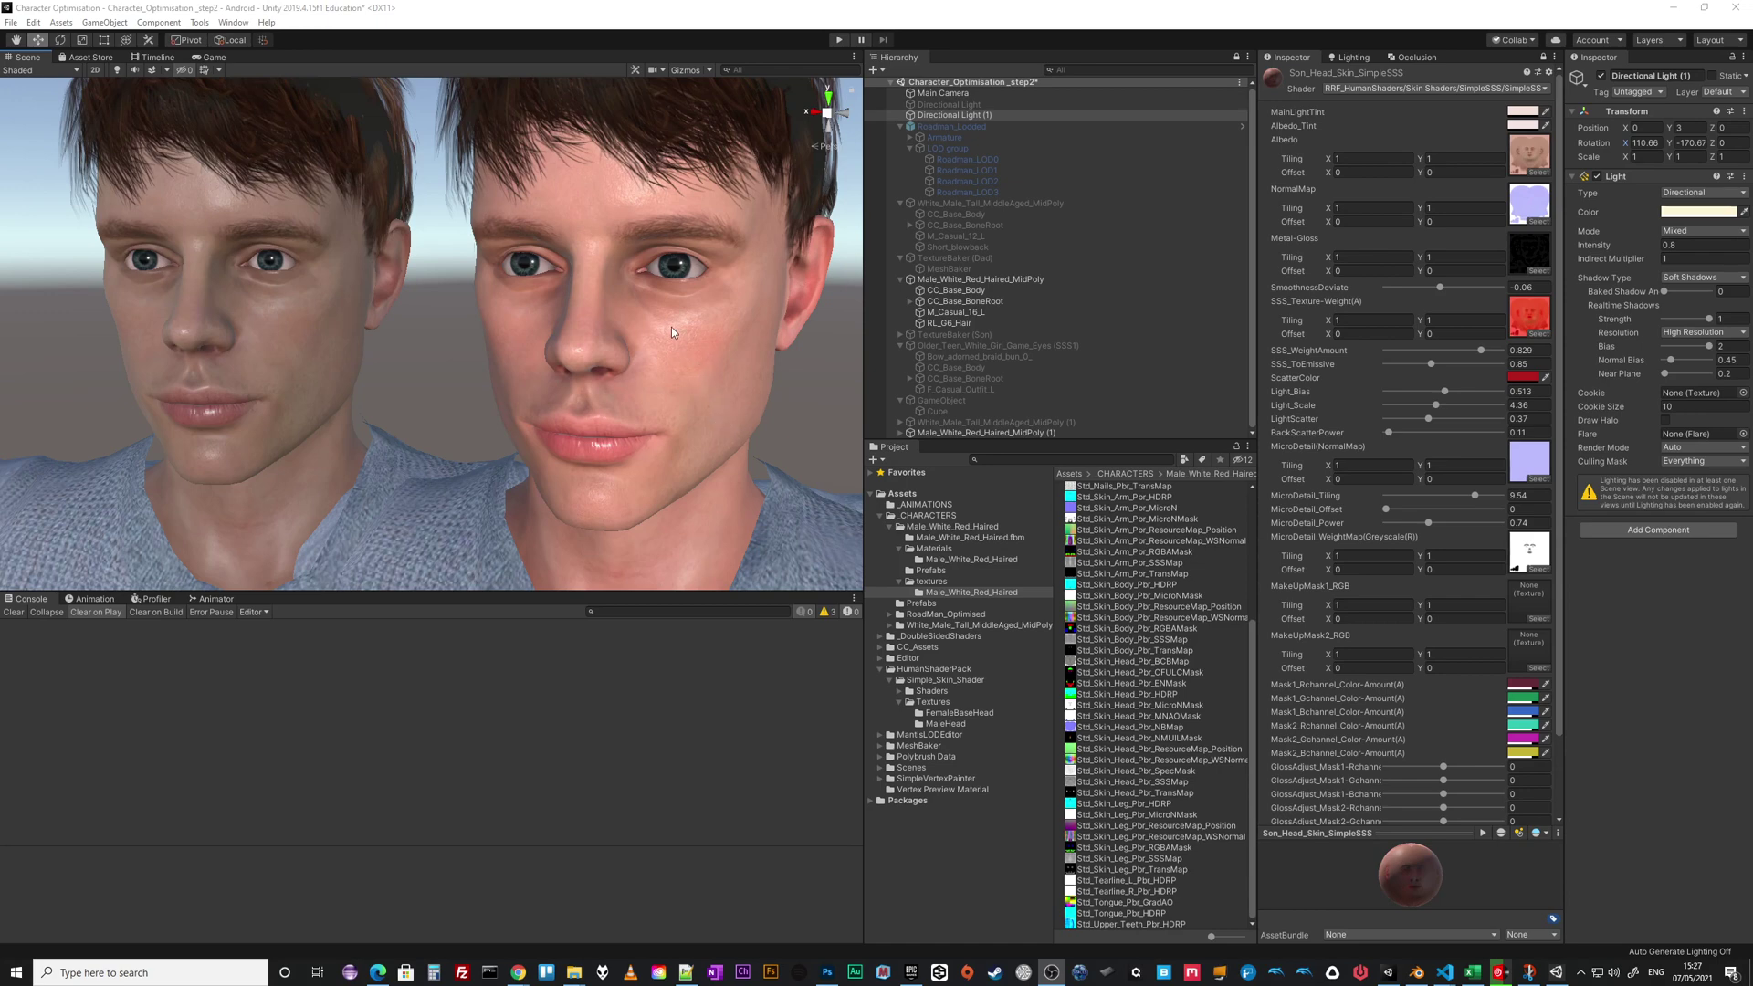
- View the Human Shader Pack's Asset Store page, return to the scene view, and adjust the width of the material inspector
{"action": "left_click", "coordinate": [92, 57]}
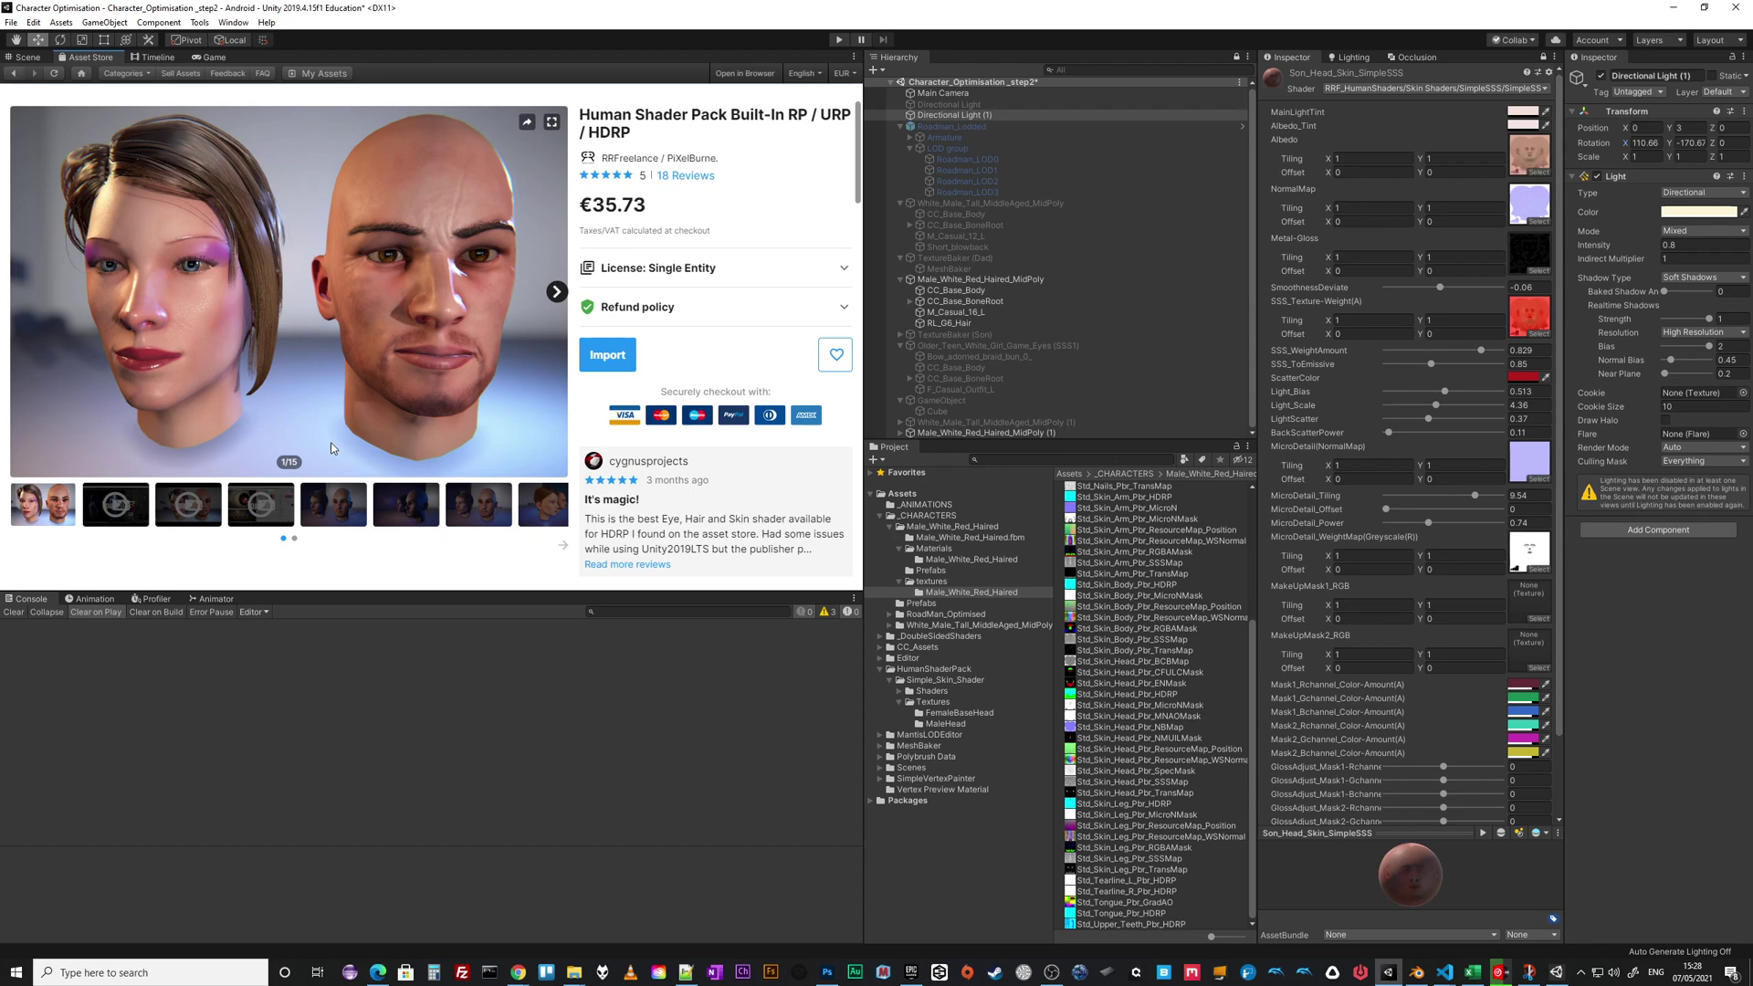
{"action": "left_click", "coordinate": [29, 58]}
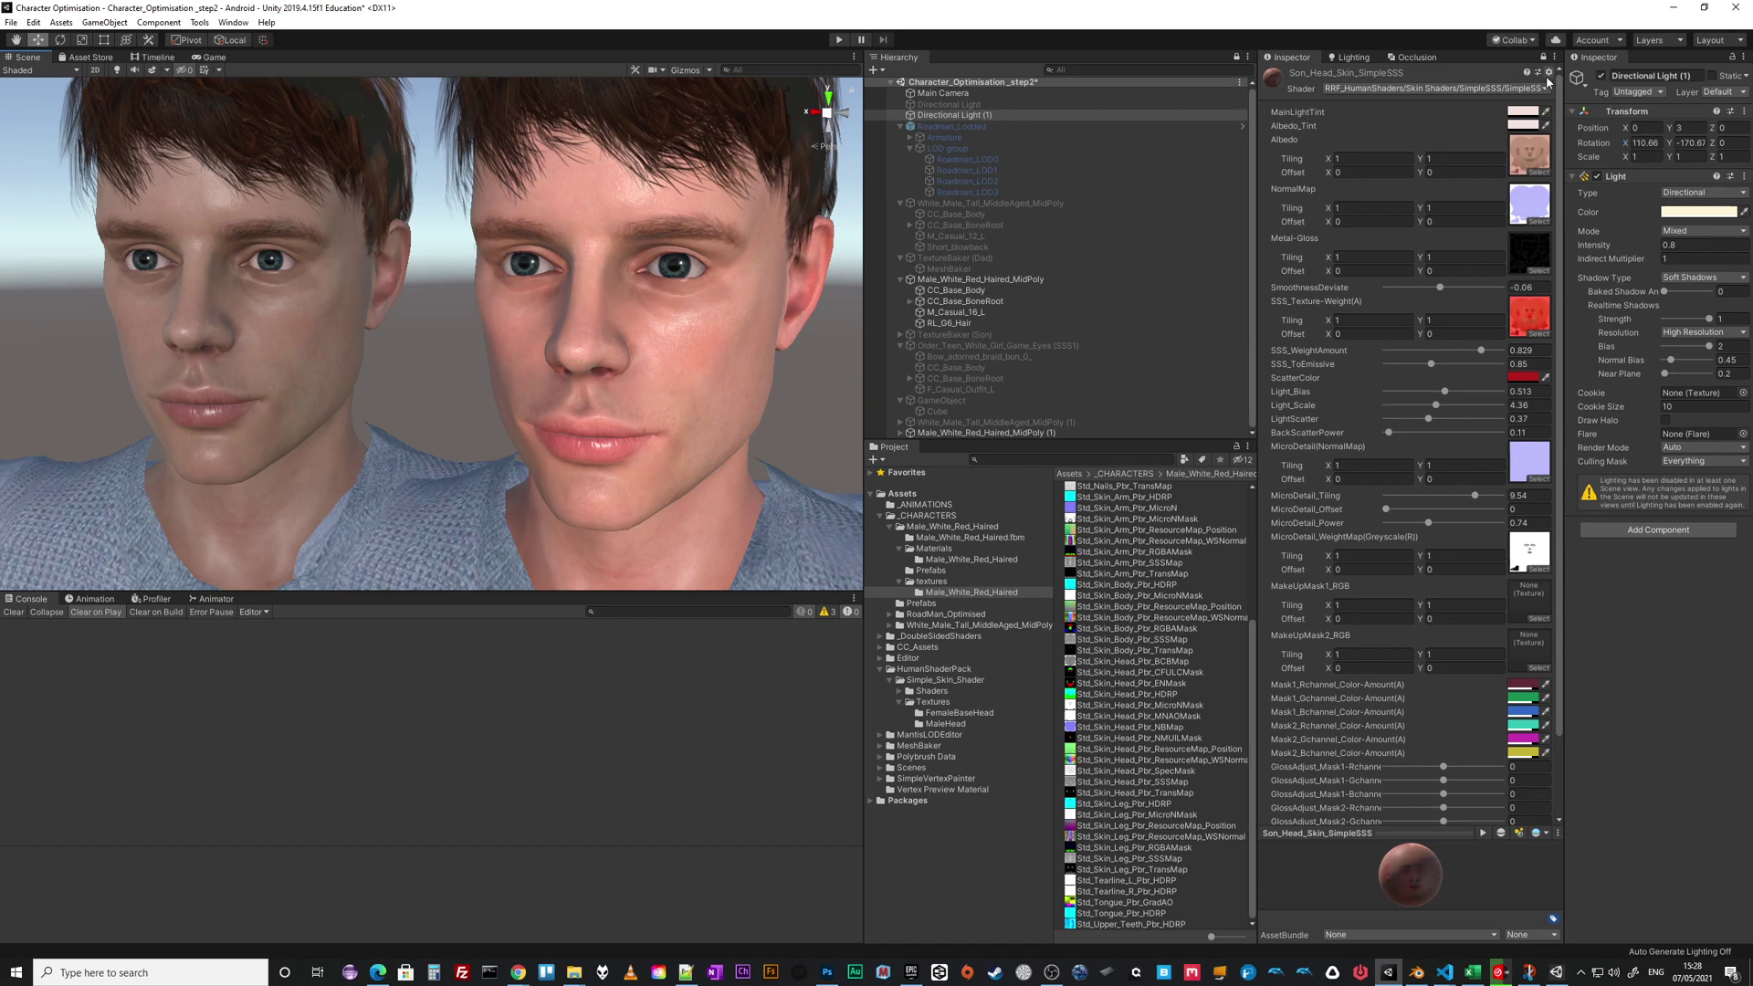
{"action": "left_click_drag", "start_coordinate": [1256, 117], "coordinate": [1235, 133]}
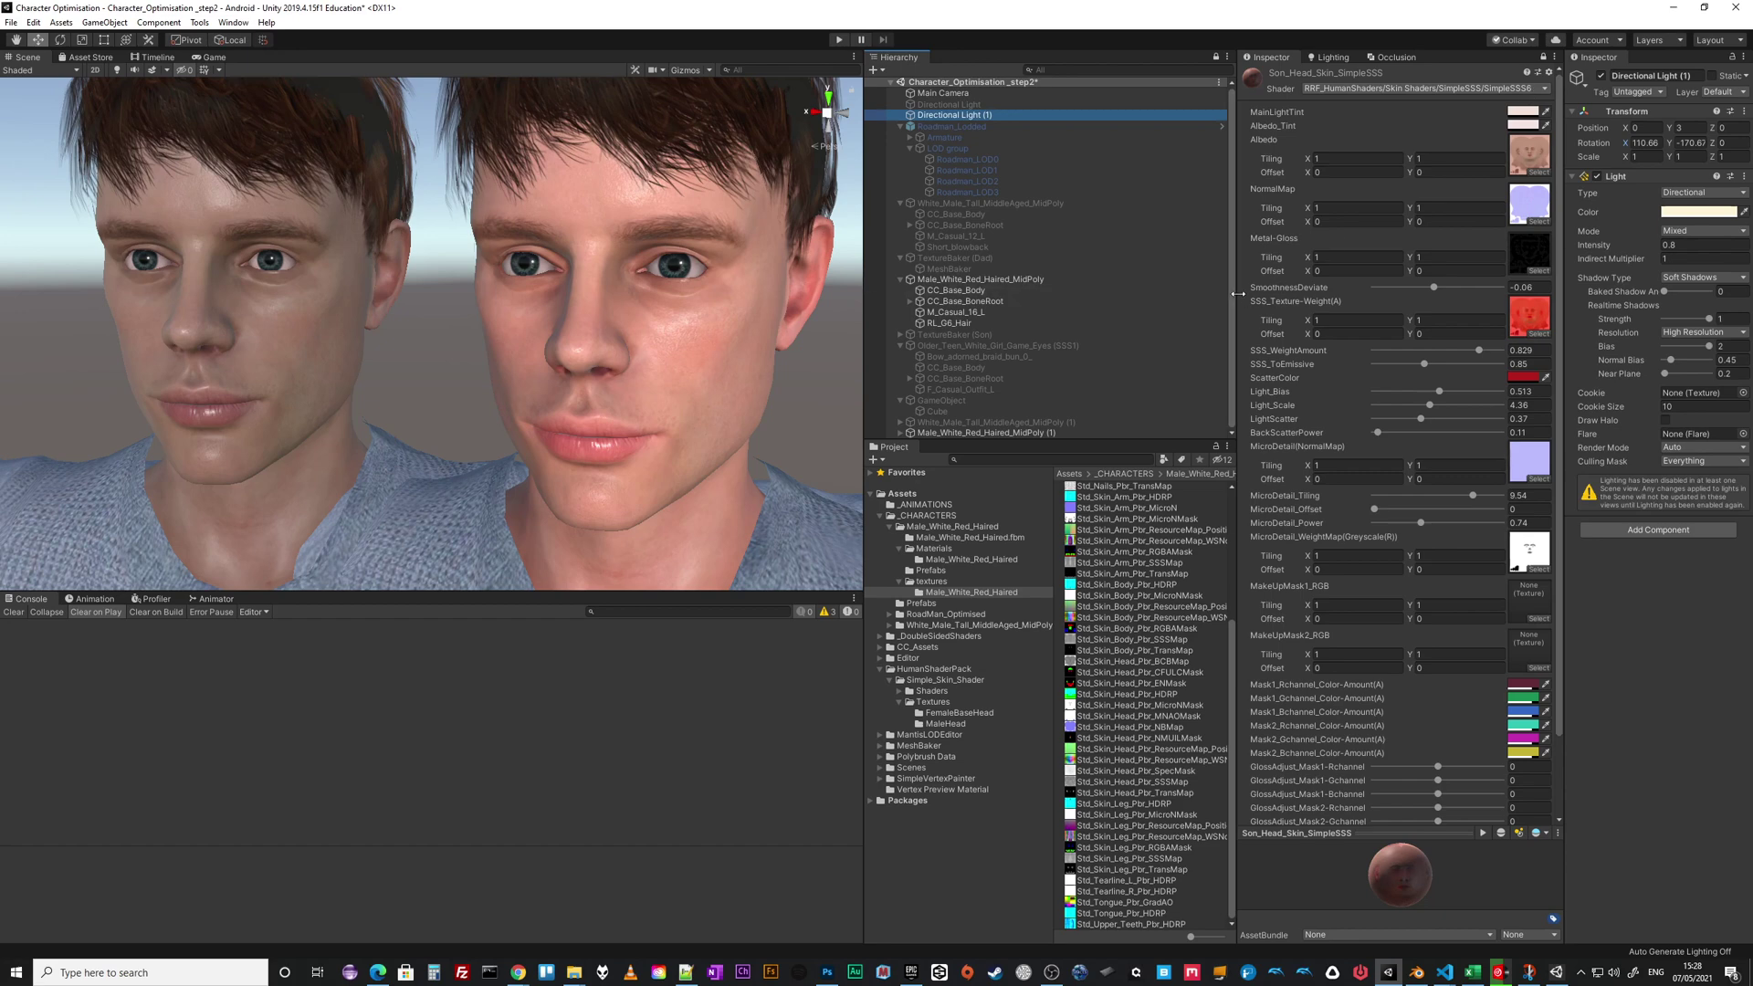
{"action": "left_click_drag", "start_coordinate": [1239, 294], "coordinate": [1269, 295]}
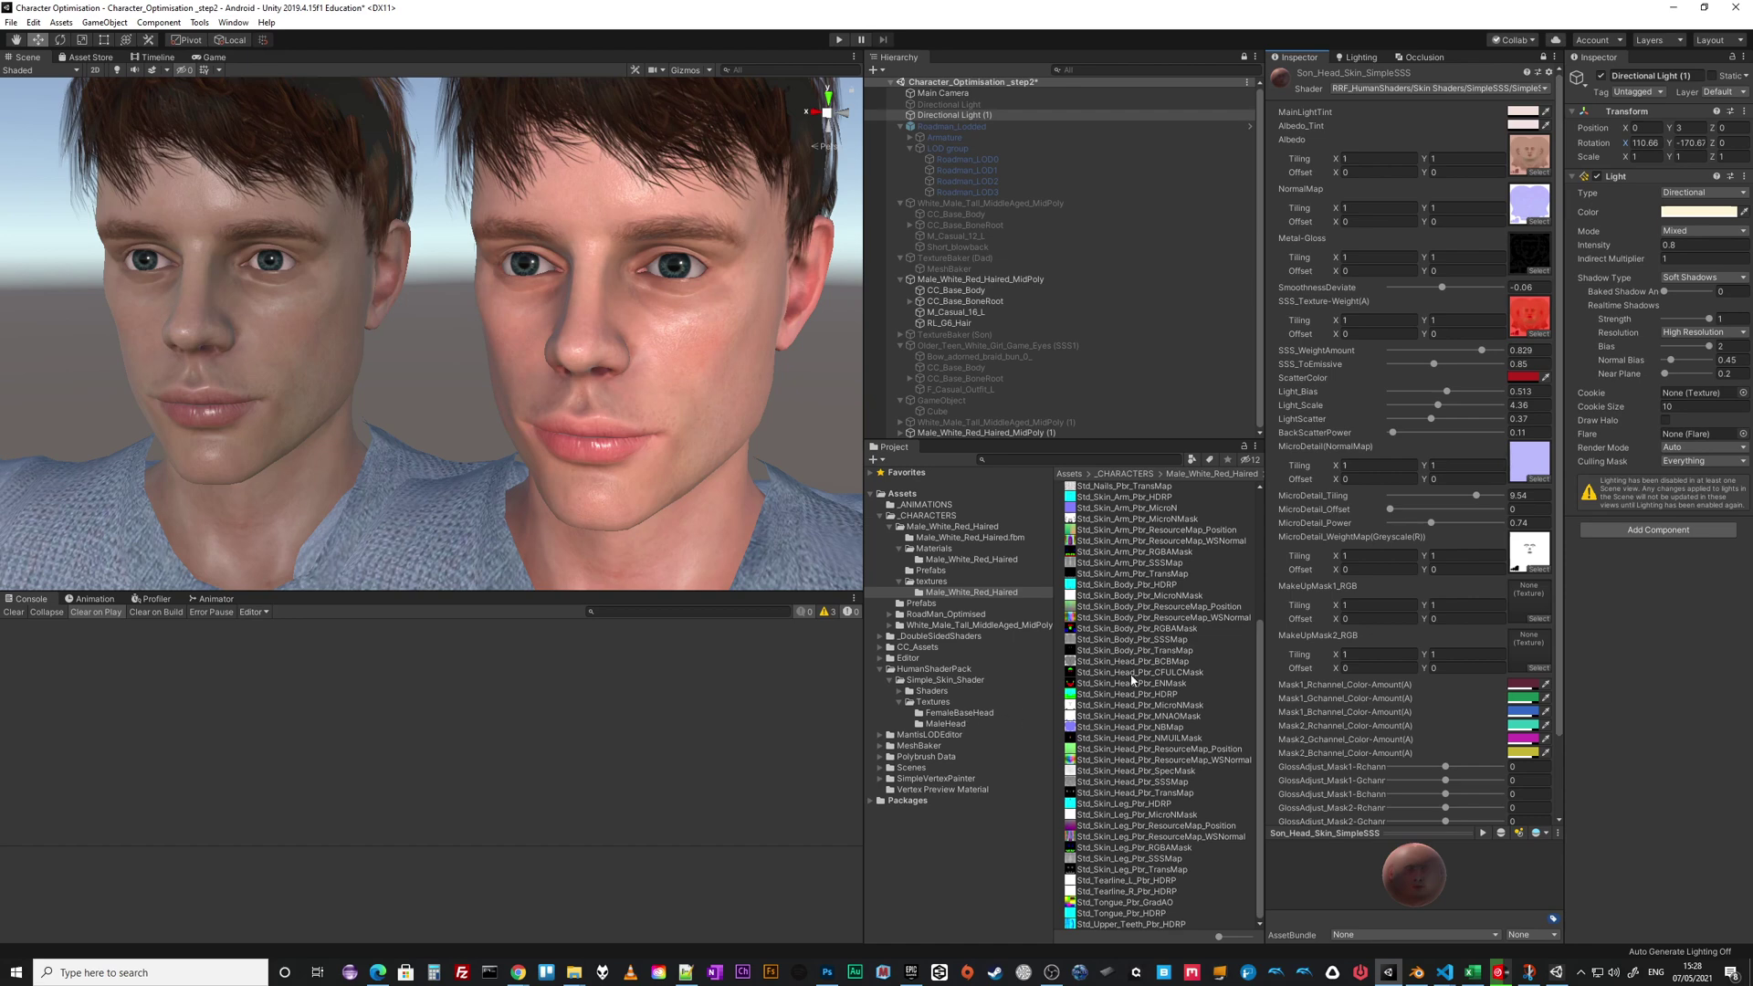
- Locate the head material's Albedo texture in the project and inspect Std_Skin_Head_Pbr_Diffuse_with-AO
{"action": "left_click", "coordinate": [1530, 155]}
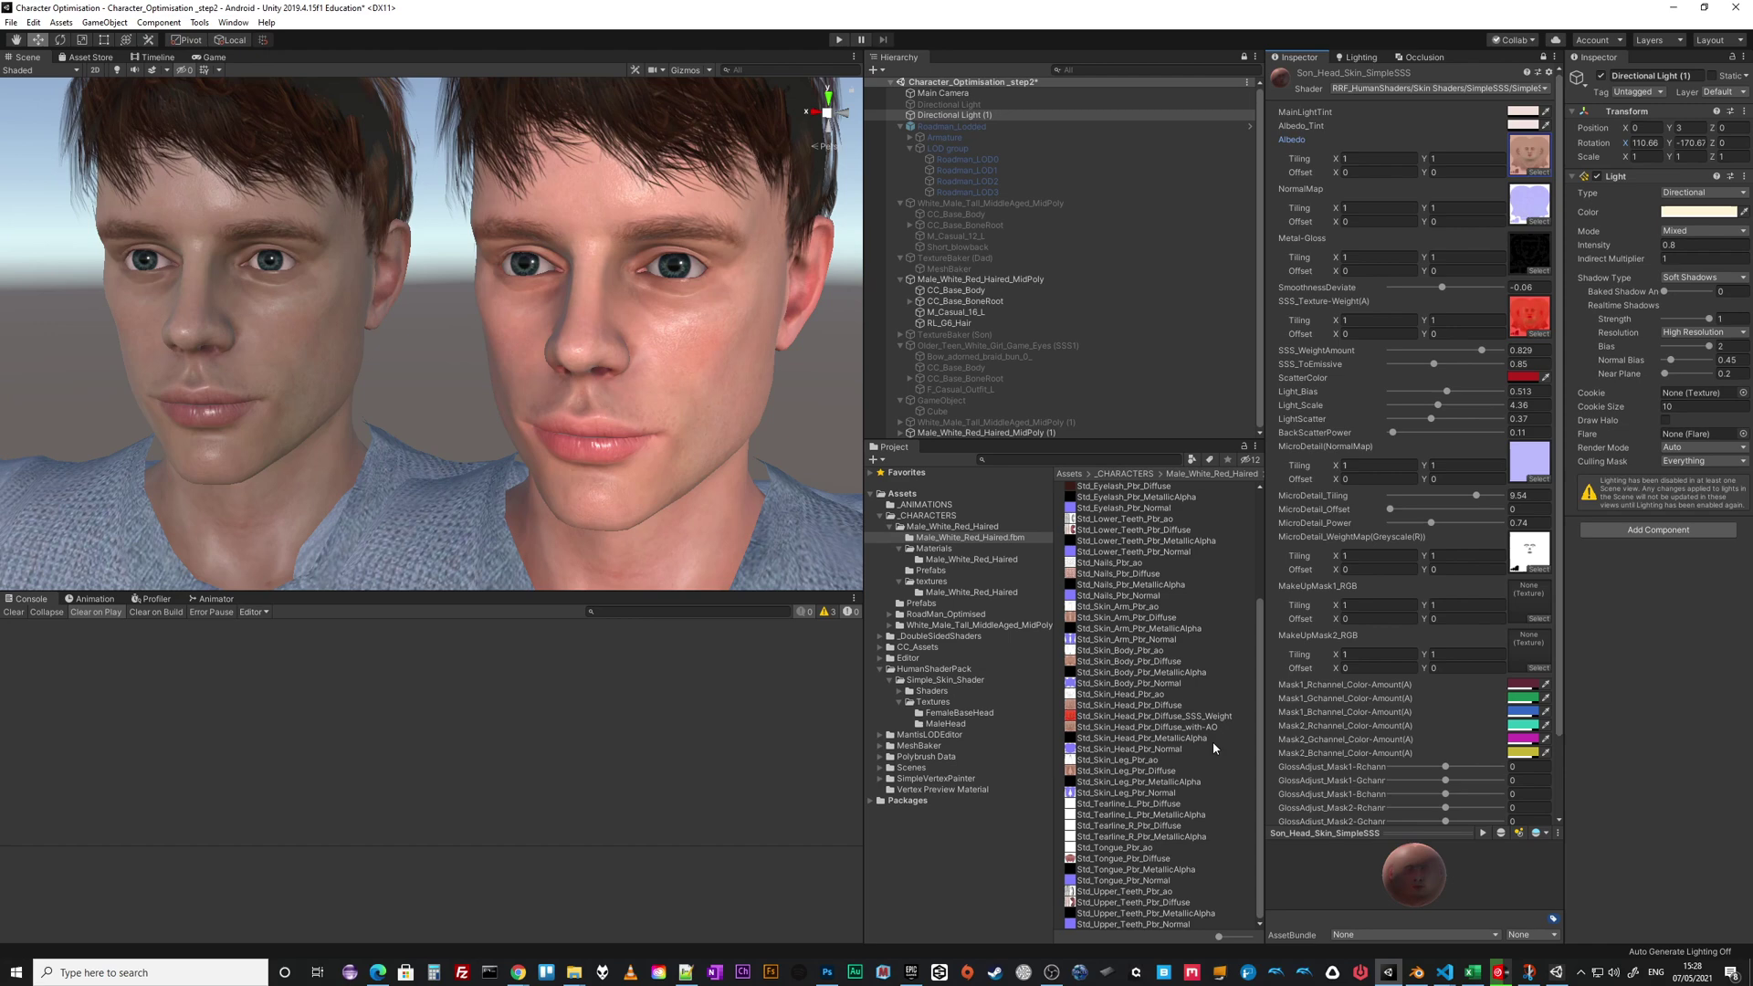
{"action": "left_click", "coordinate": [1187, 727]}
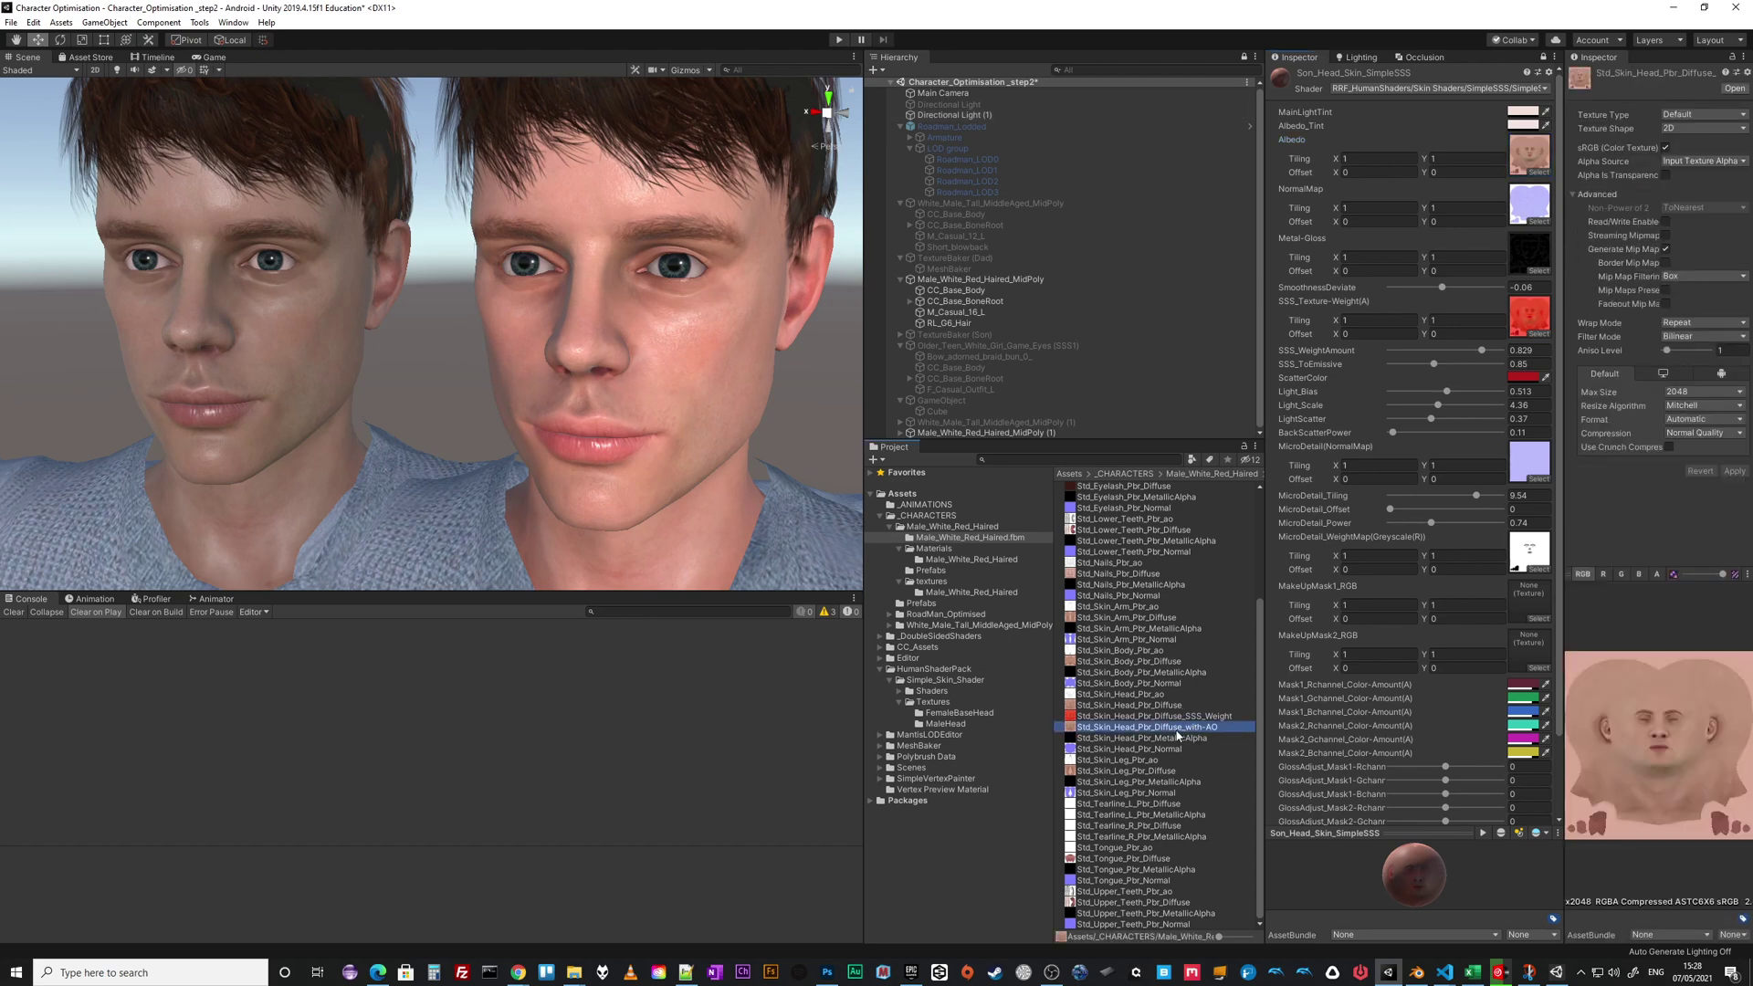
{"action": "left_click_drag", "start_coordinate": [1173, 706], "coordinate": [1530, 155]}
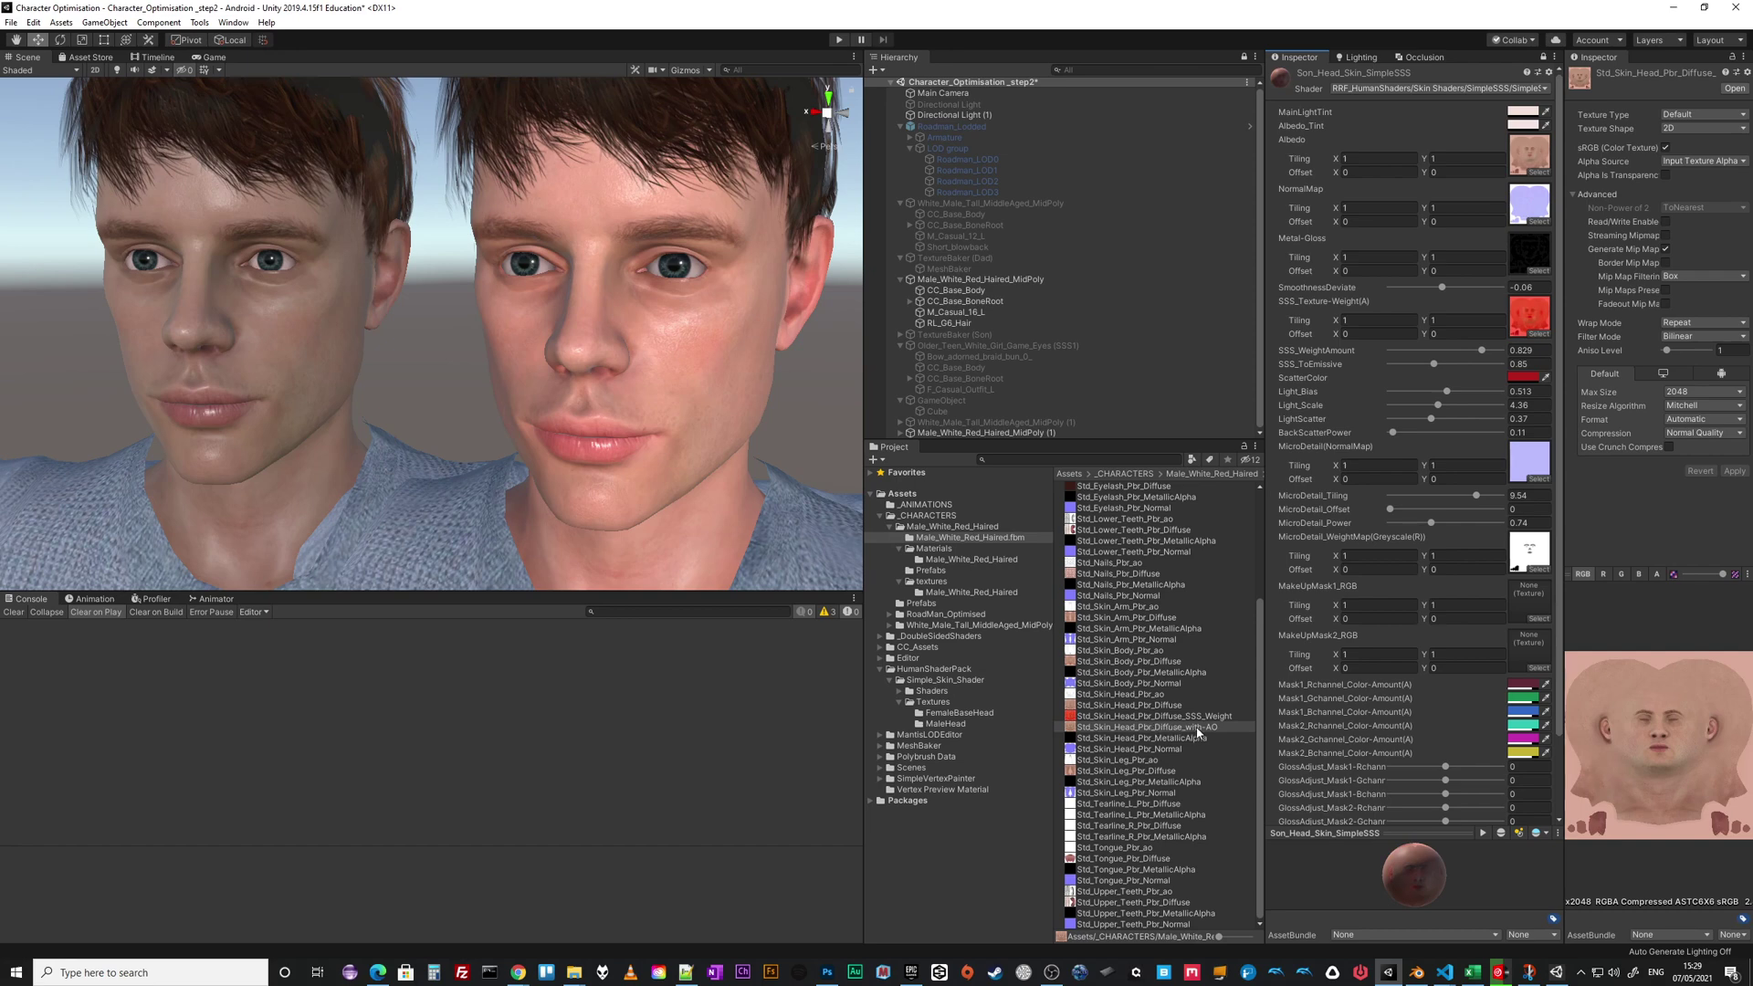
{"action": "mouse_move", "coordinate": [1198, 732]}
{"action": "left_mouse_down"}
{"action": "mouse_move", "coordinate": [1374, 636]}
{"action": "mouse_move", "coordinate": [1566, 170]}
{"action": "mouse_move", "coordinate": [1529, 166]}
{"action": "left_mouse_up"}
{"action": "mouse_move", "coordinate": [1203, 738]}
{"action": "left_mouse_down"}
{"action": "mouse_move", "coordinate": [1530, 315]}
{"action": "mouse_move", "coordinate": [1537, 160]}
{"action": "left_mouse_up"}
- Switch to Photoshop and examine the head's SSS map alpha, diffuse and ambient occlusion documents
{"action": "left_click", "coordinate": [827, 972]}
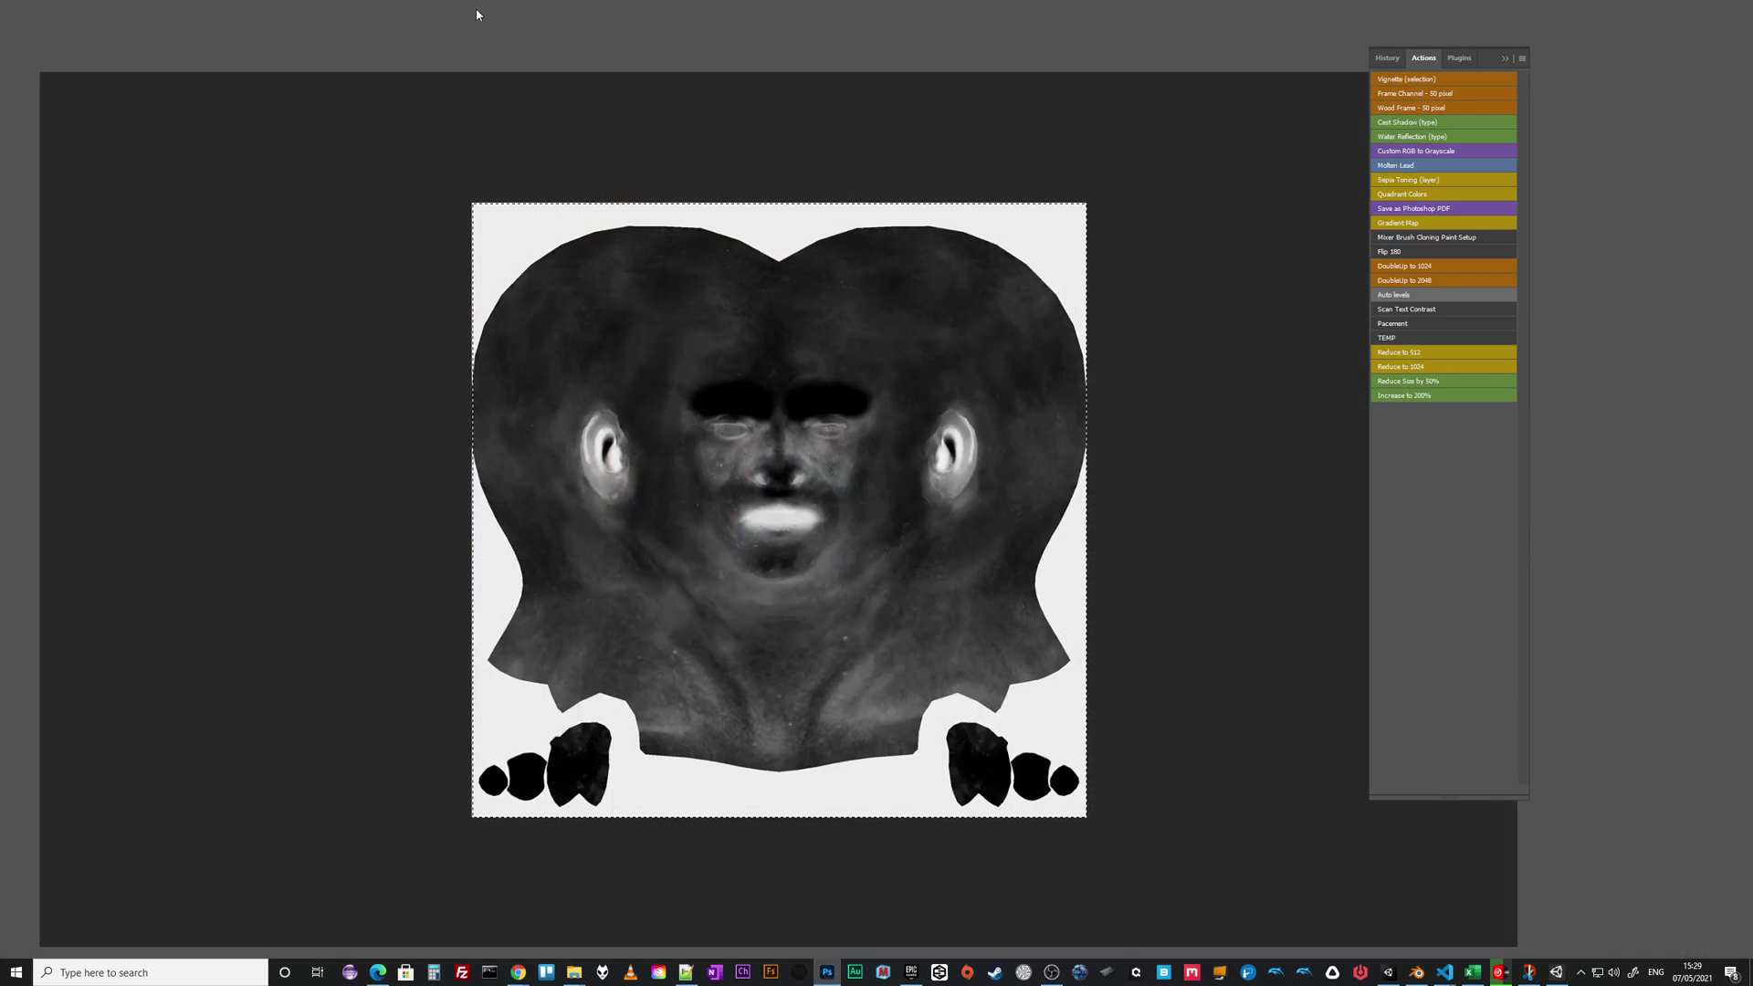
{"action": "left_click", "coordinate": [493, 50]}
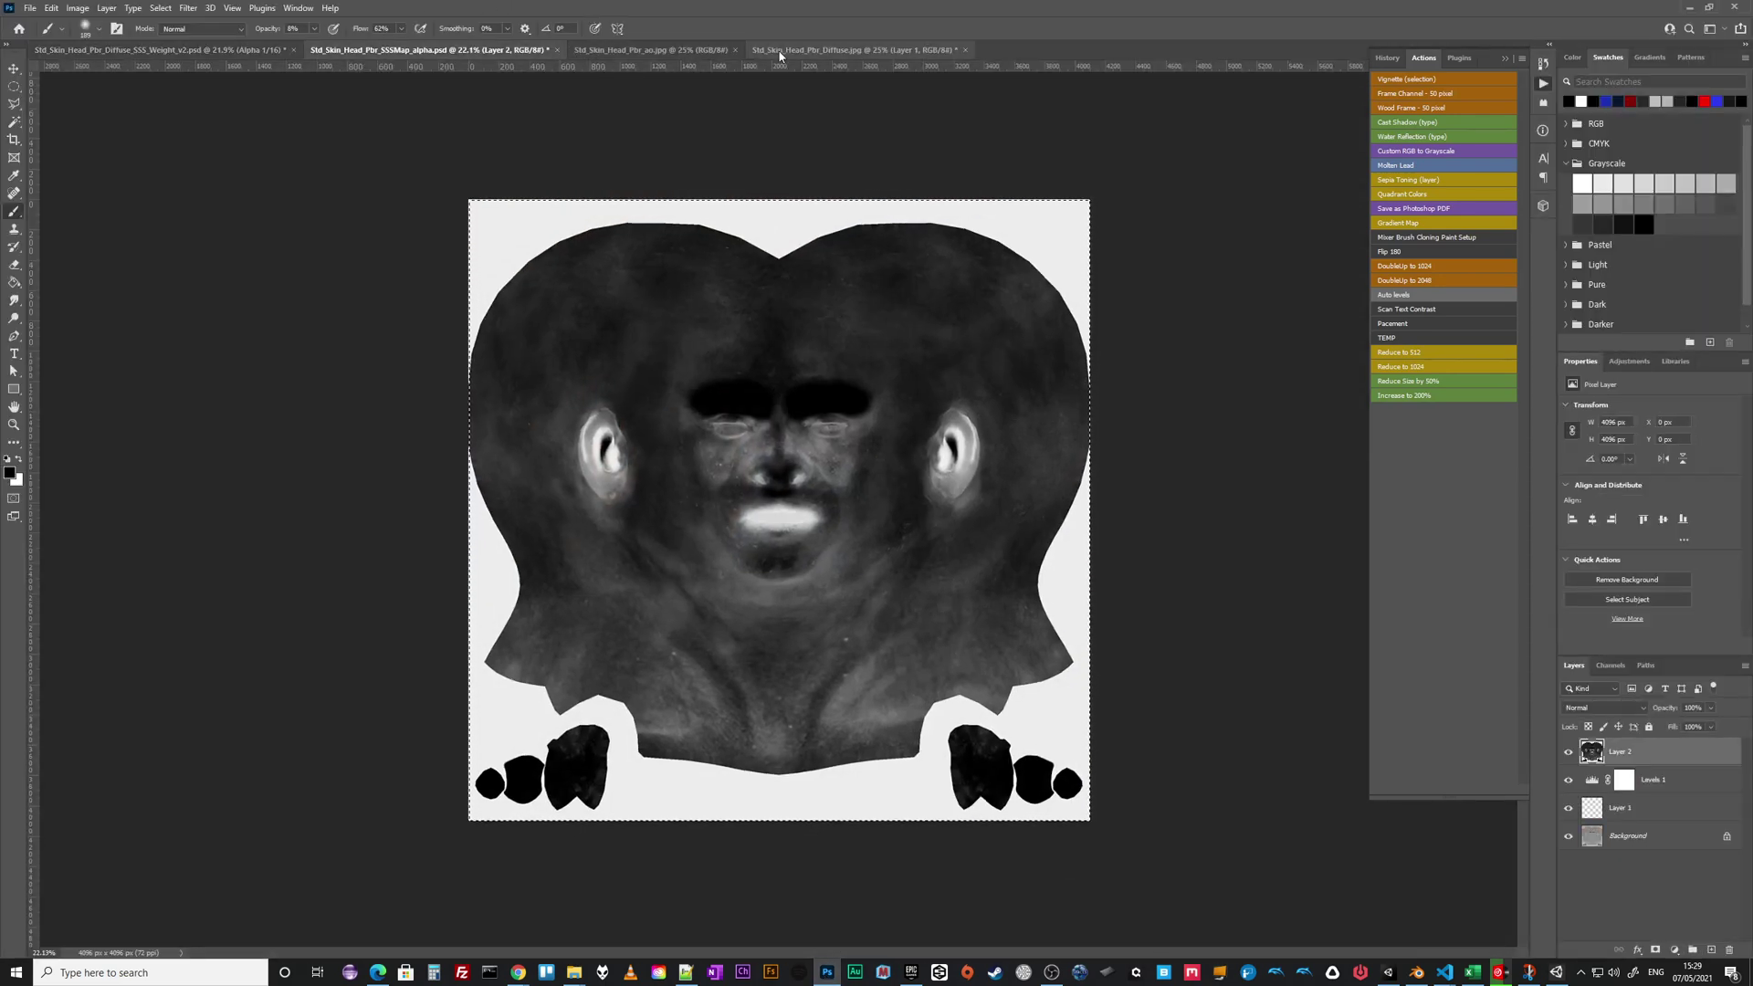
{"action": "left_click", "coordinate": [781, 51]}
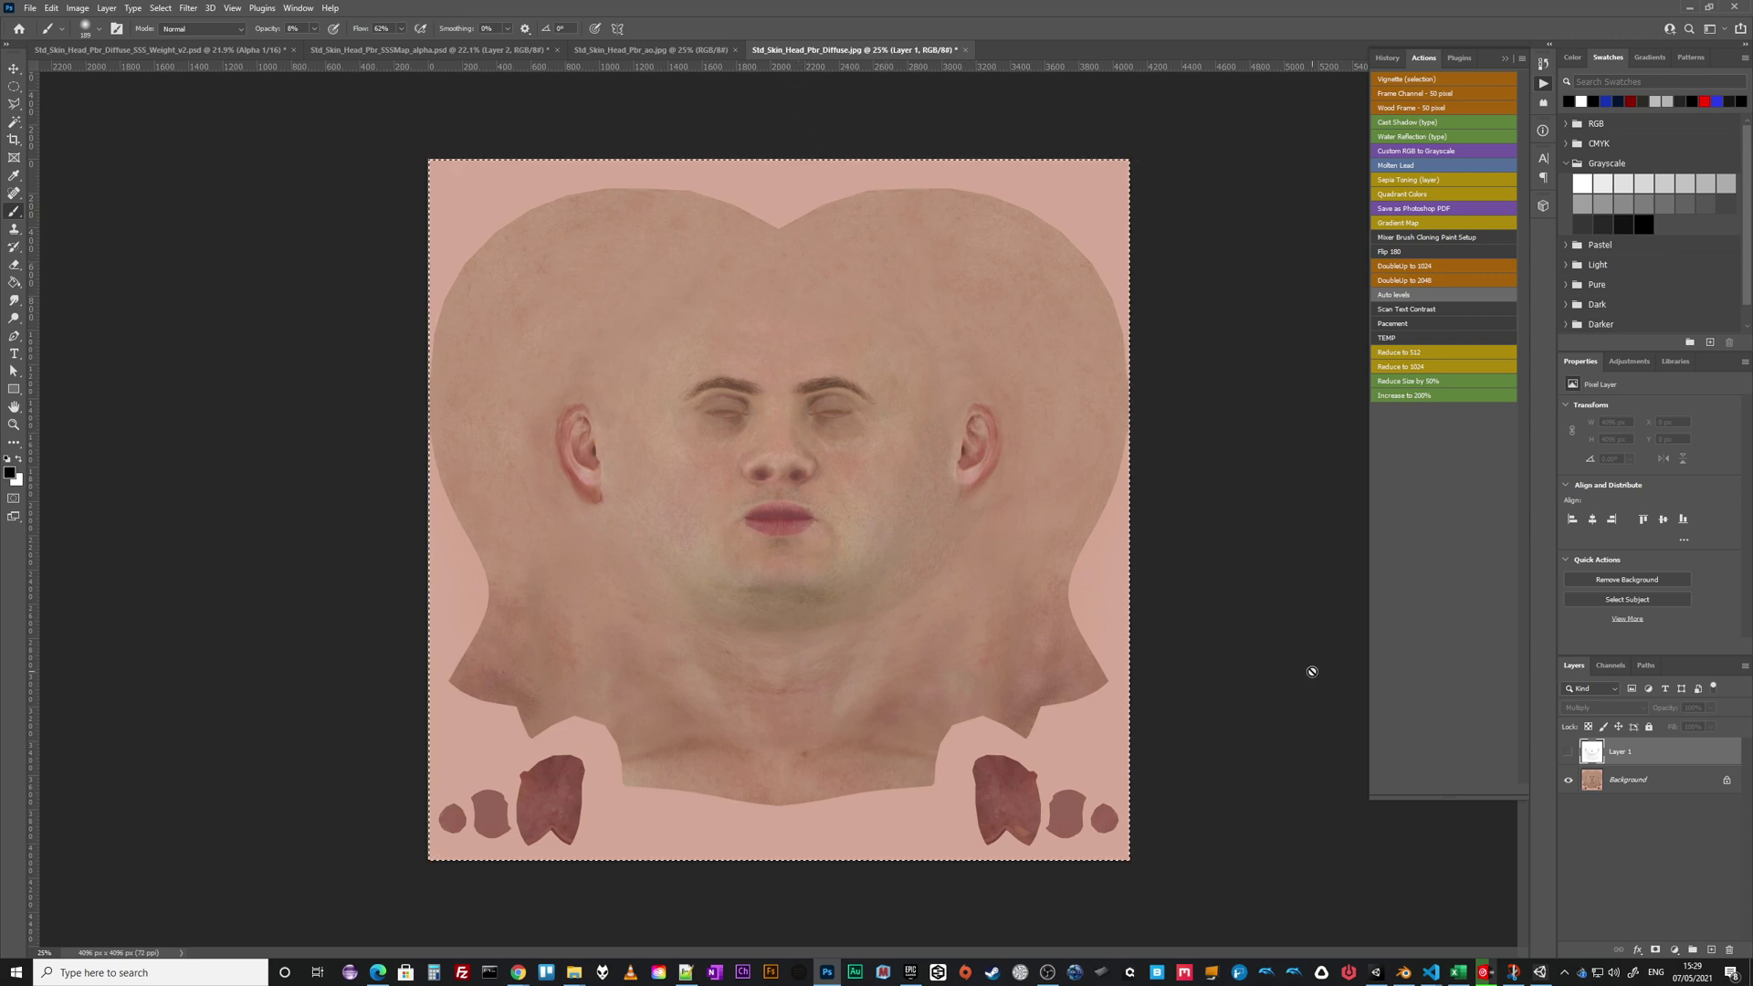
{"action": "left_click", "coordinate": [653, 51]}
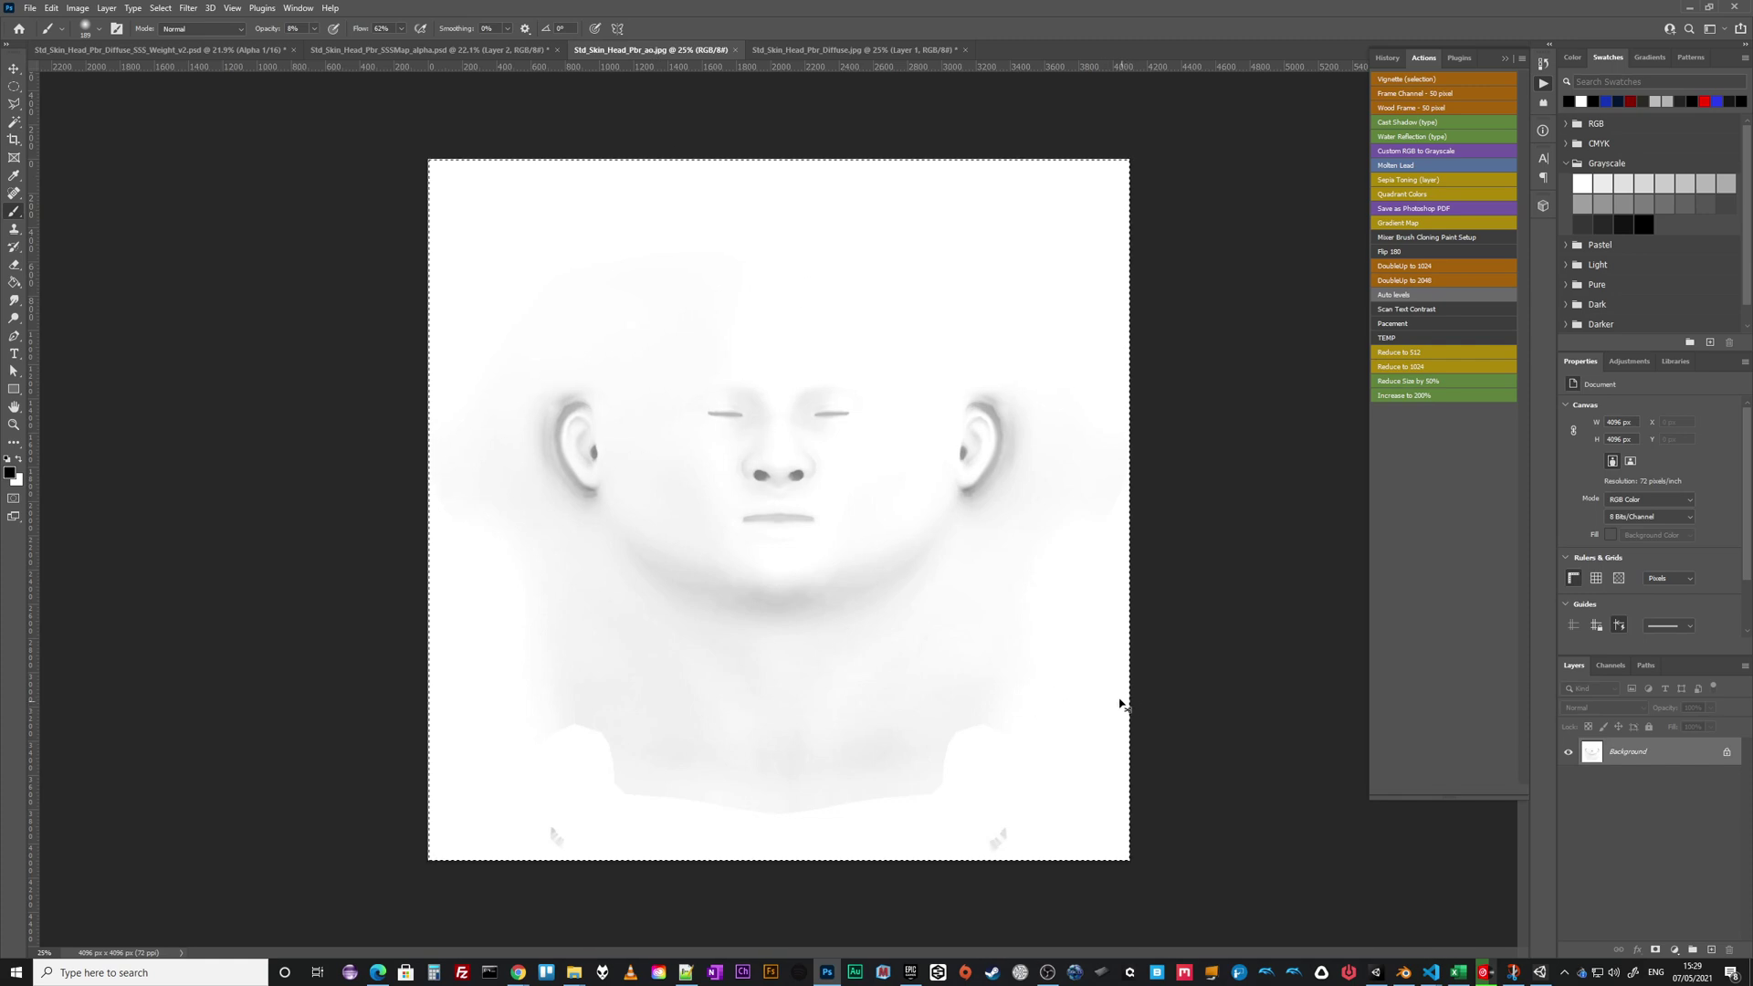
- In the head diffuse document, show the ambient occlusion layer in Multiply mode and compare the texture with and without it
{"action": "left_click", "coordinate": [866, 50]}
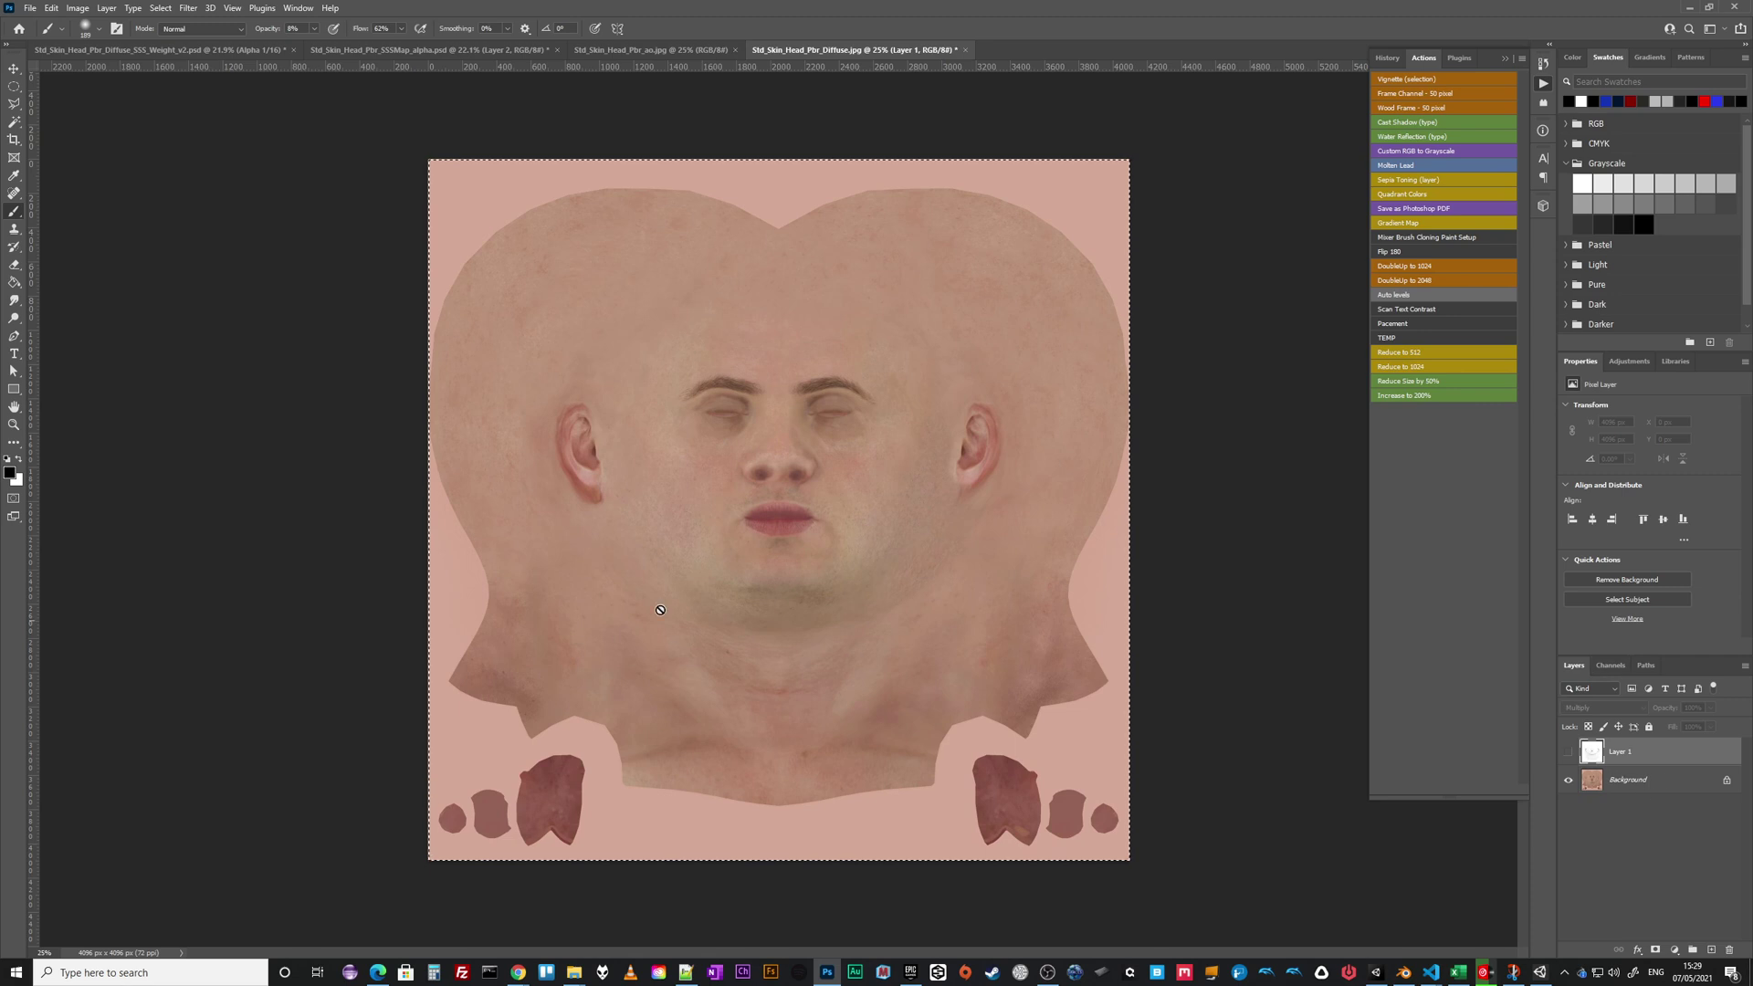
{"action": "left_click", "coordinate": [1569, 752]}
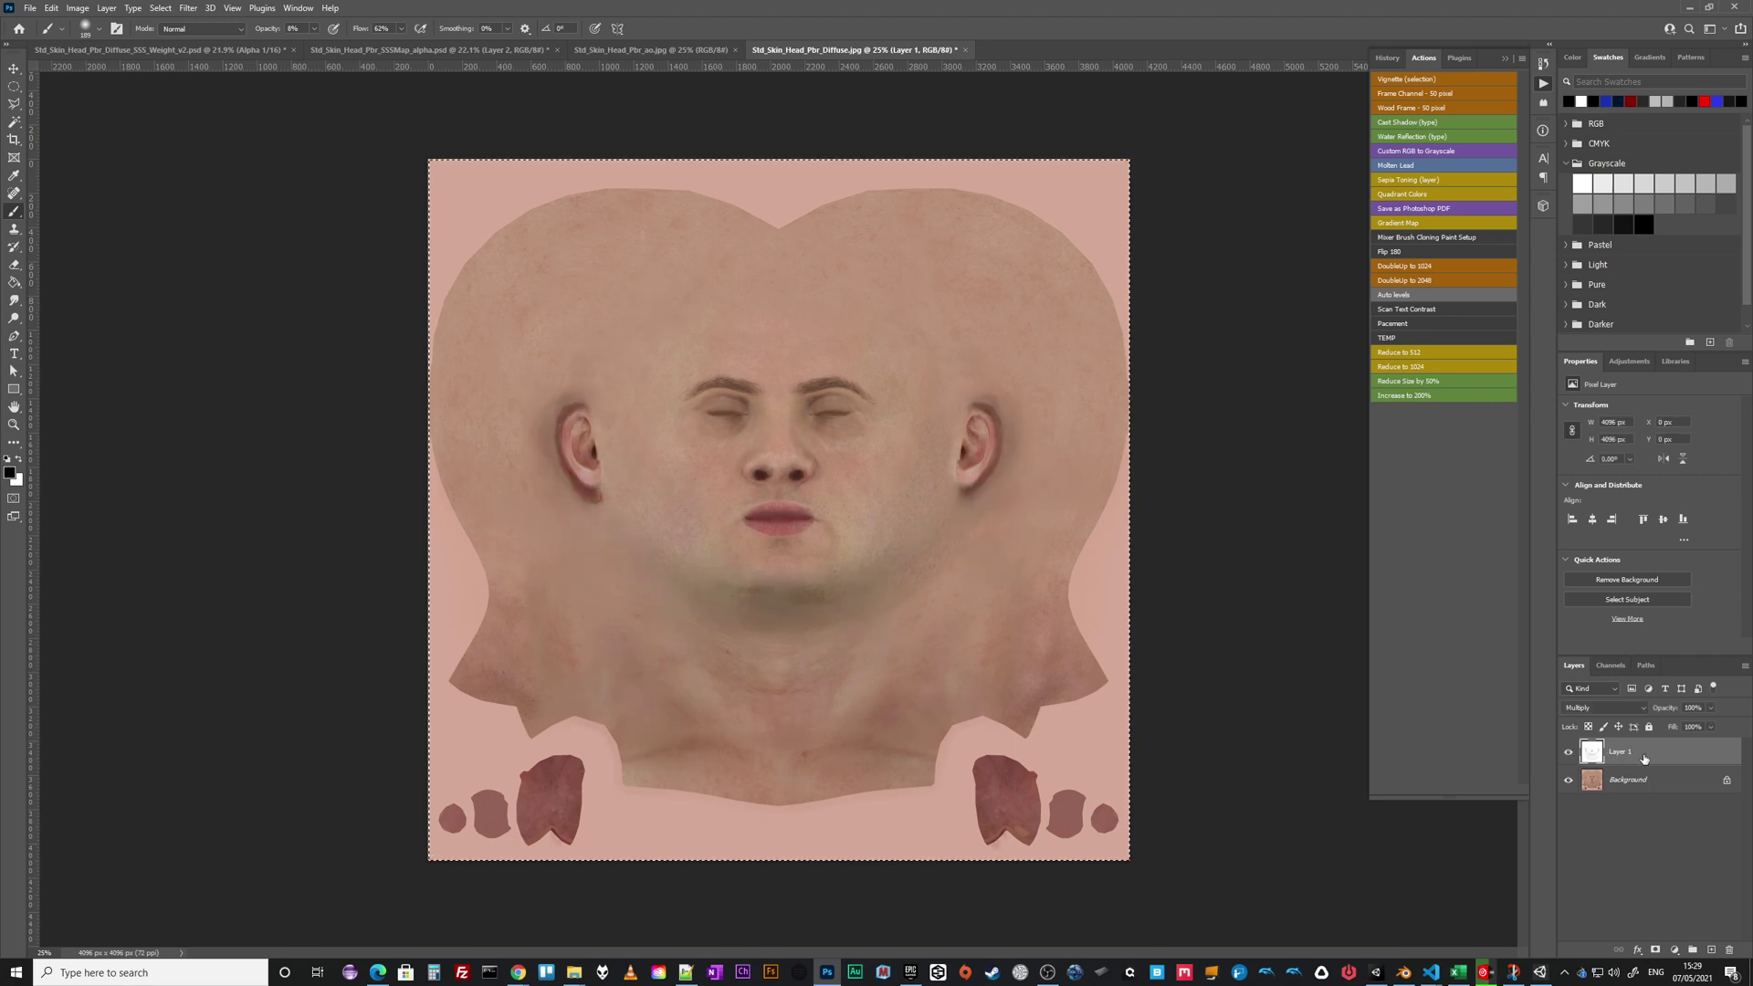
{"action": "left_click", "coordinate": [1586, 712]}
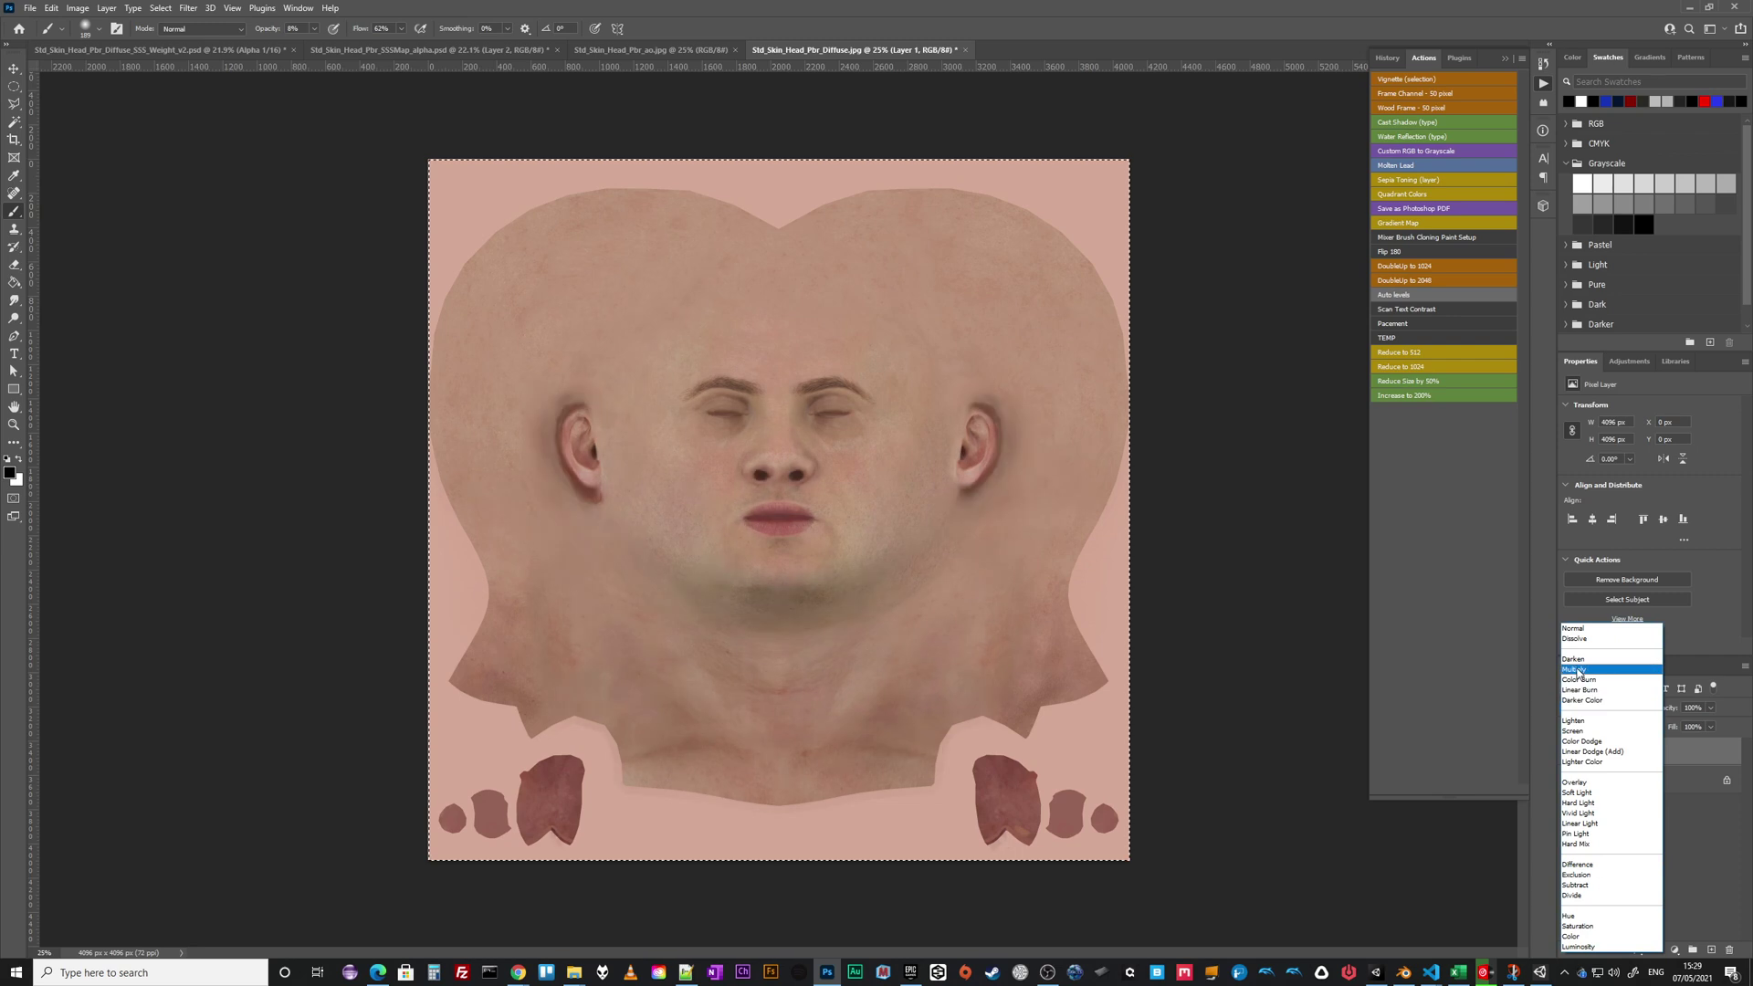
{"action": "left_click", "coordinate": [1578, 670]}
{"action": "left_click", "coordinate": [1569, 753]}
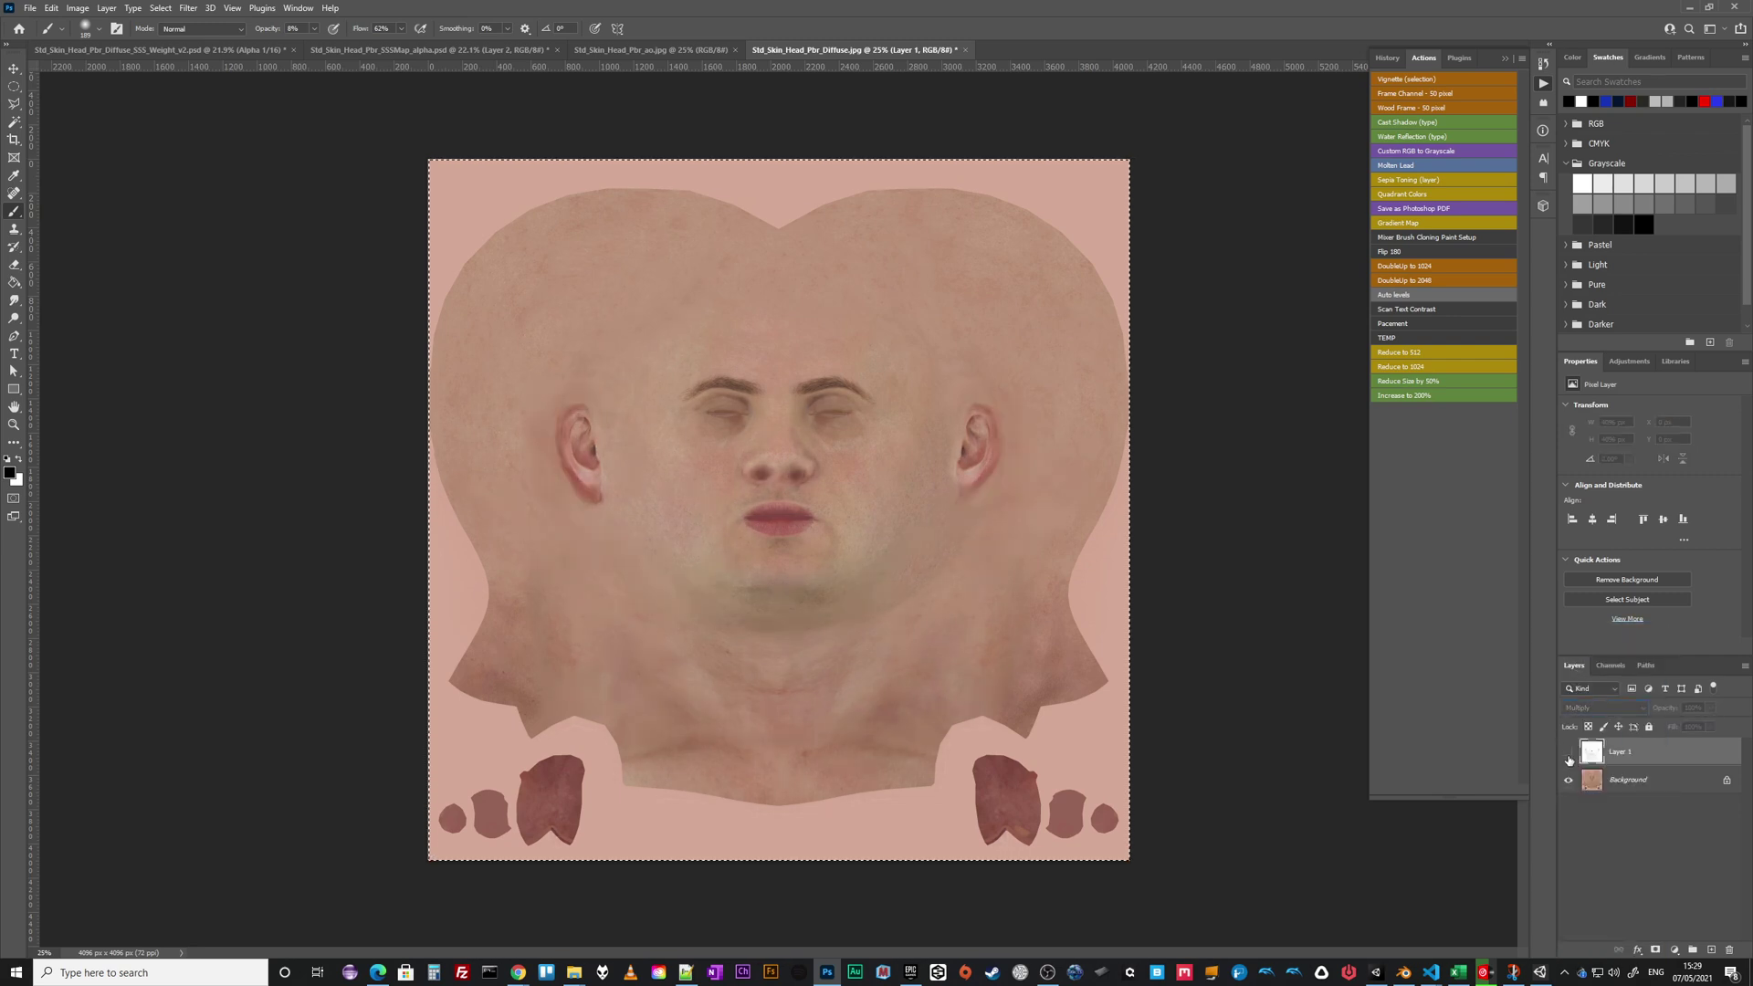
{"action": "left_click", "coordinate": [1568, 754]}
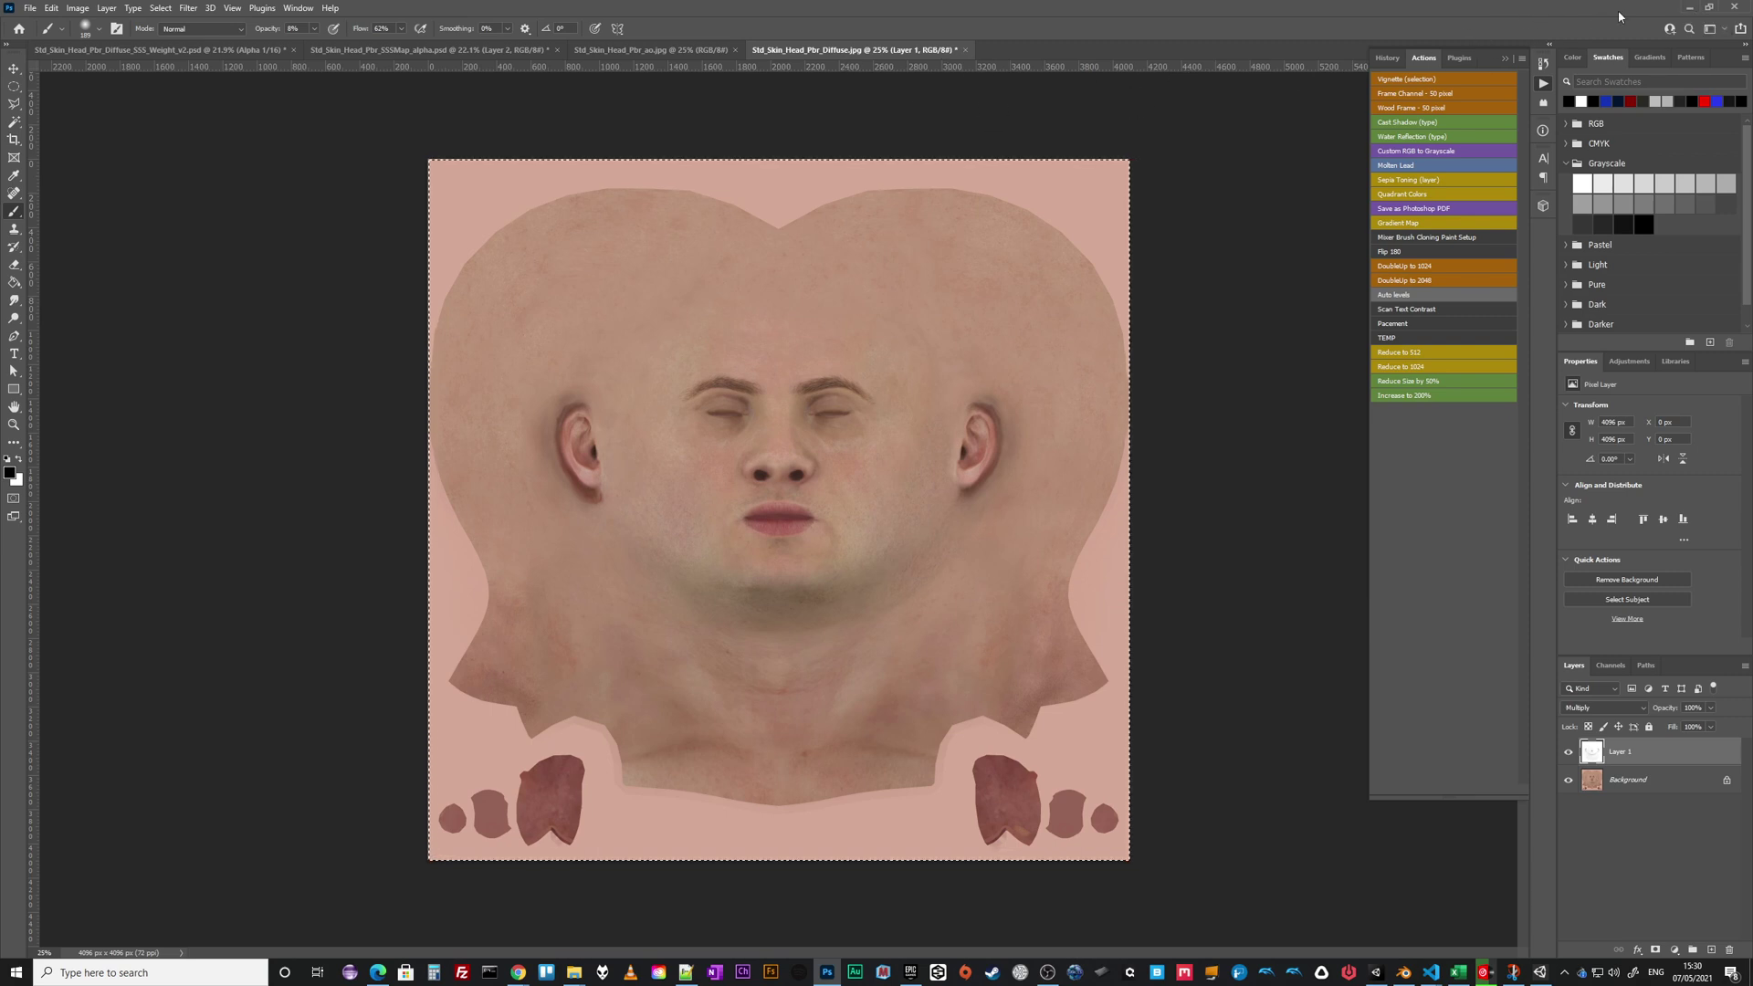
- Return to Unity and locate the textures used in the head material's NormalMap and Metal-Gloss slots
{"action": "left_click", "coordinate": [1689, 7]}
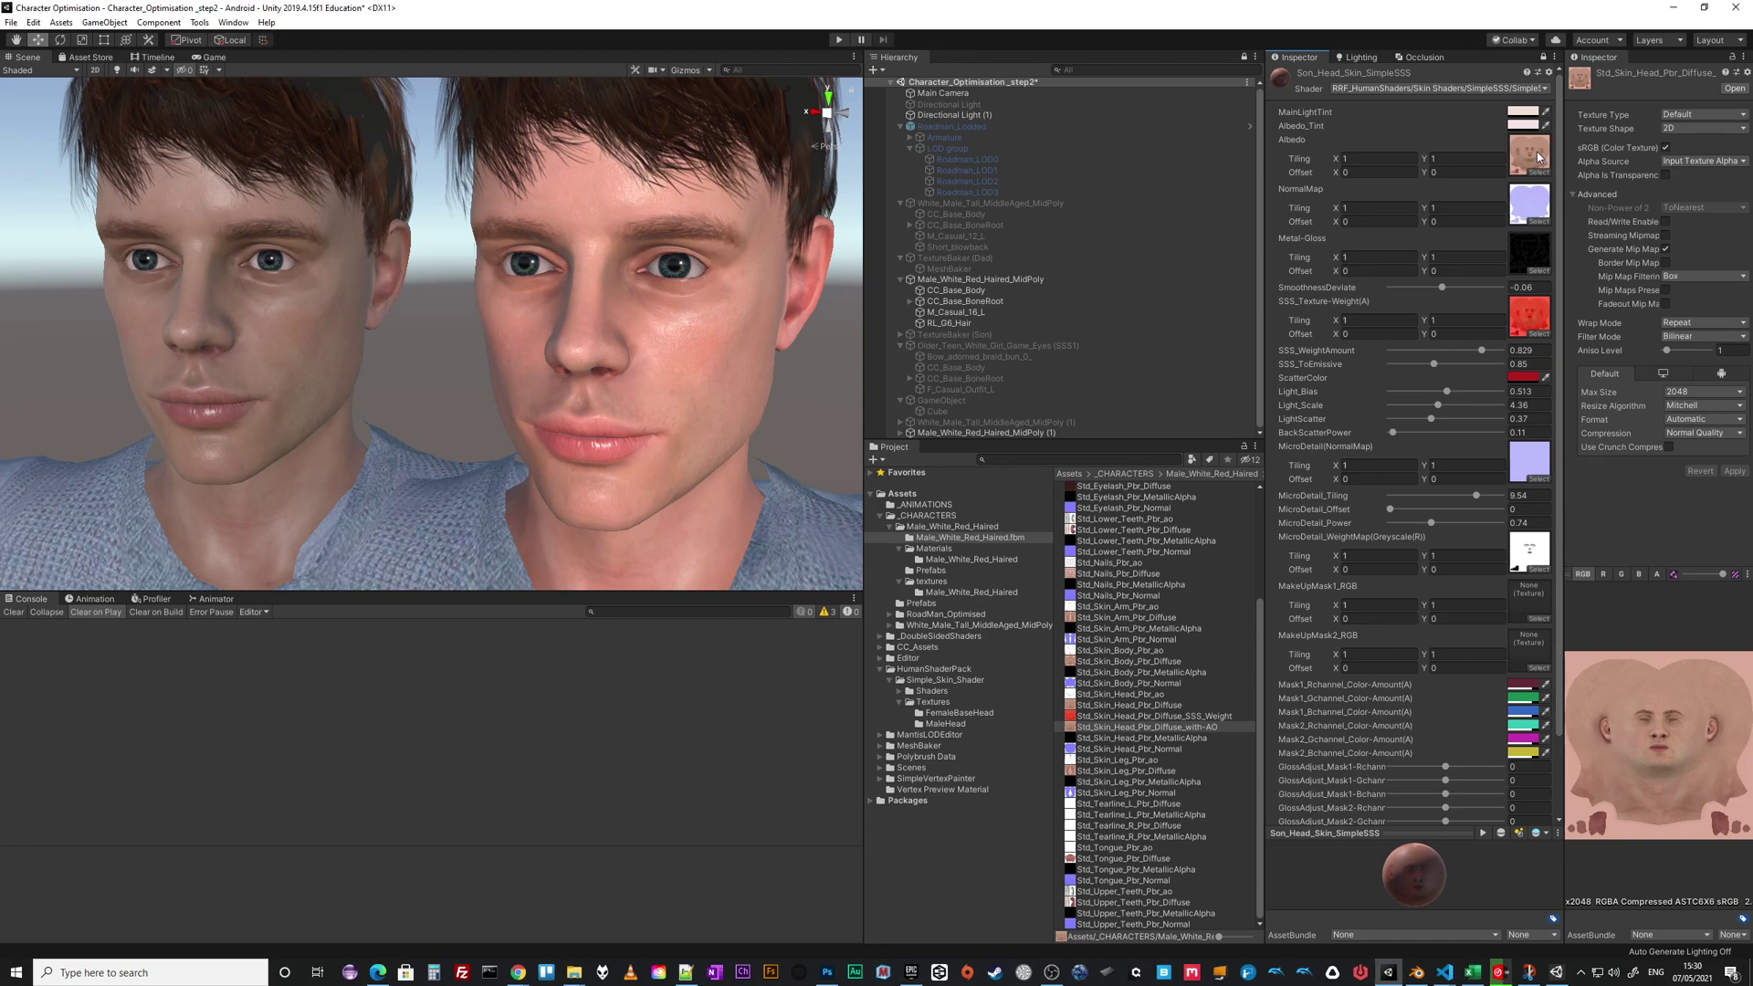
{"action": "left_click", "coordinate": [1536, 209]}
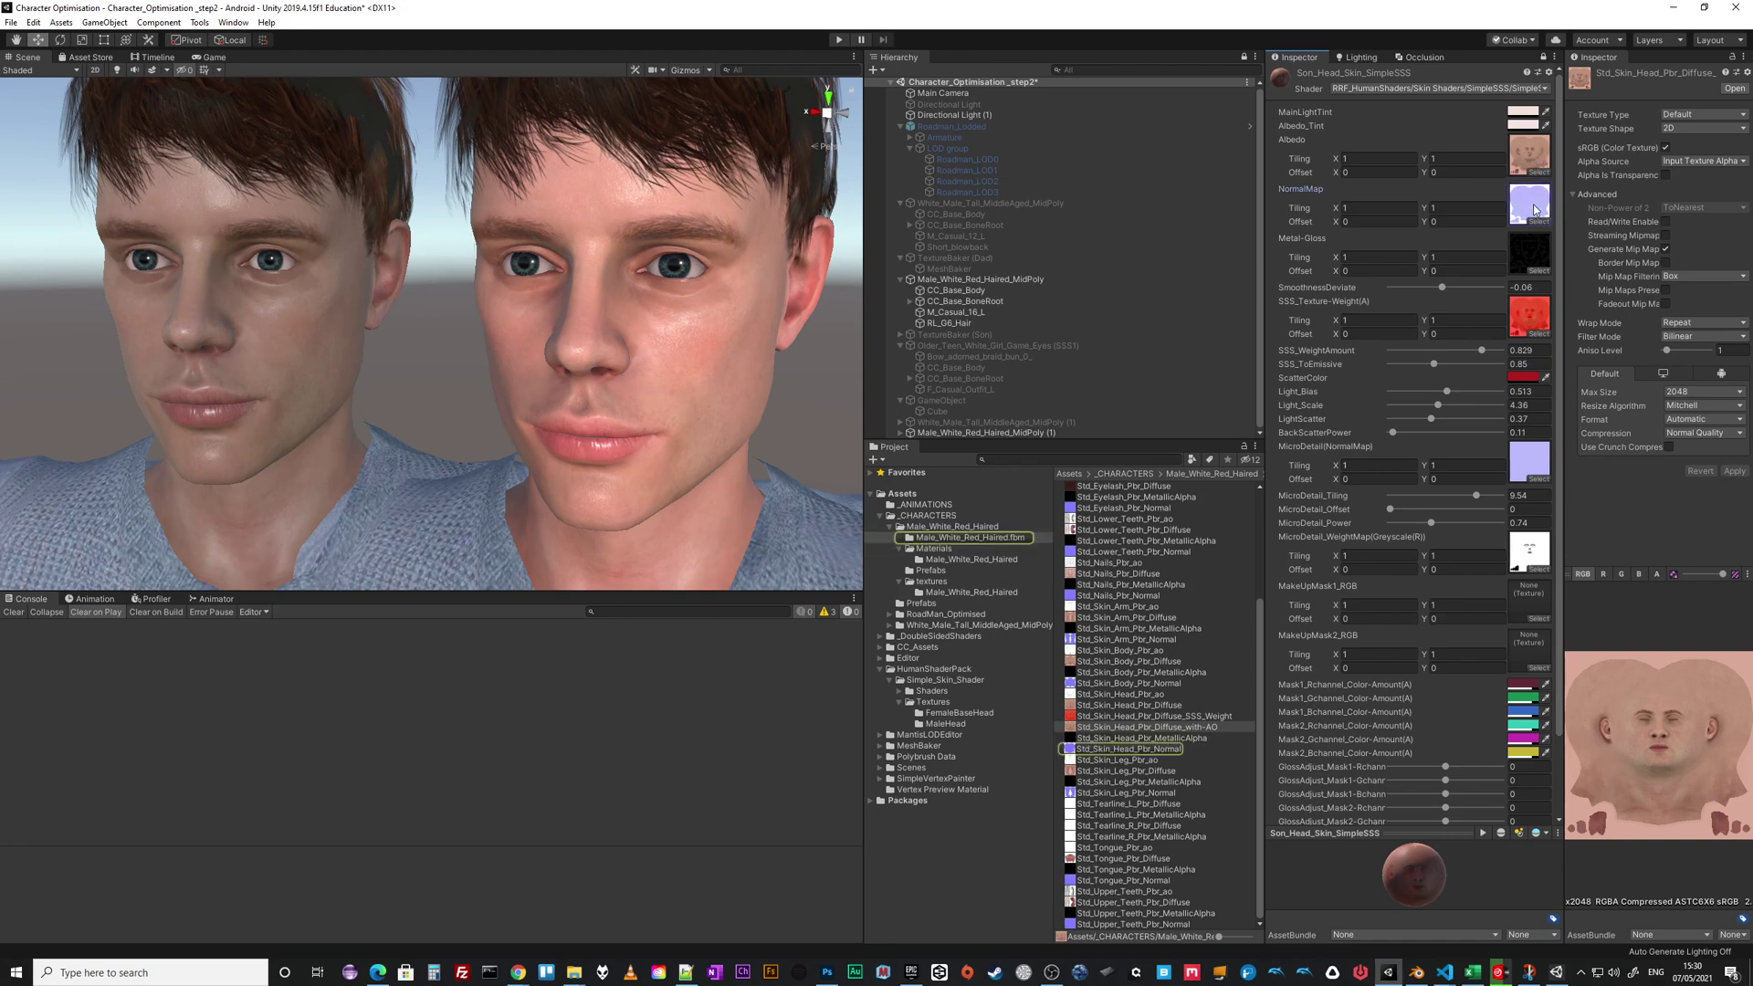
{"action": "left_click", "coordinate": [1531, 260]}
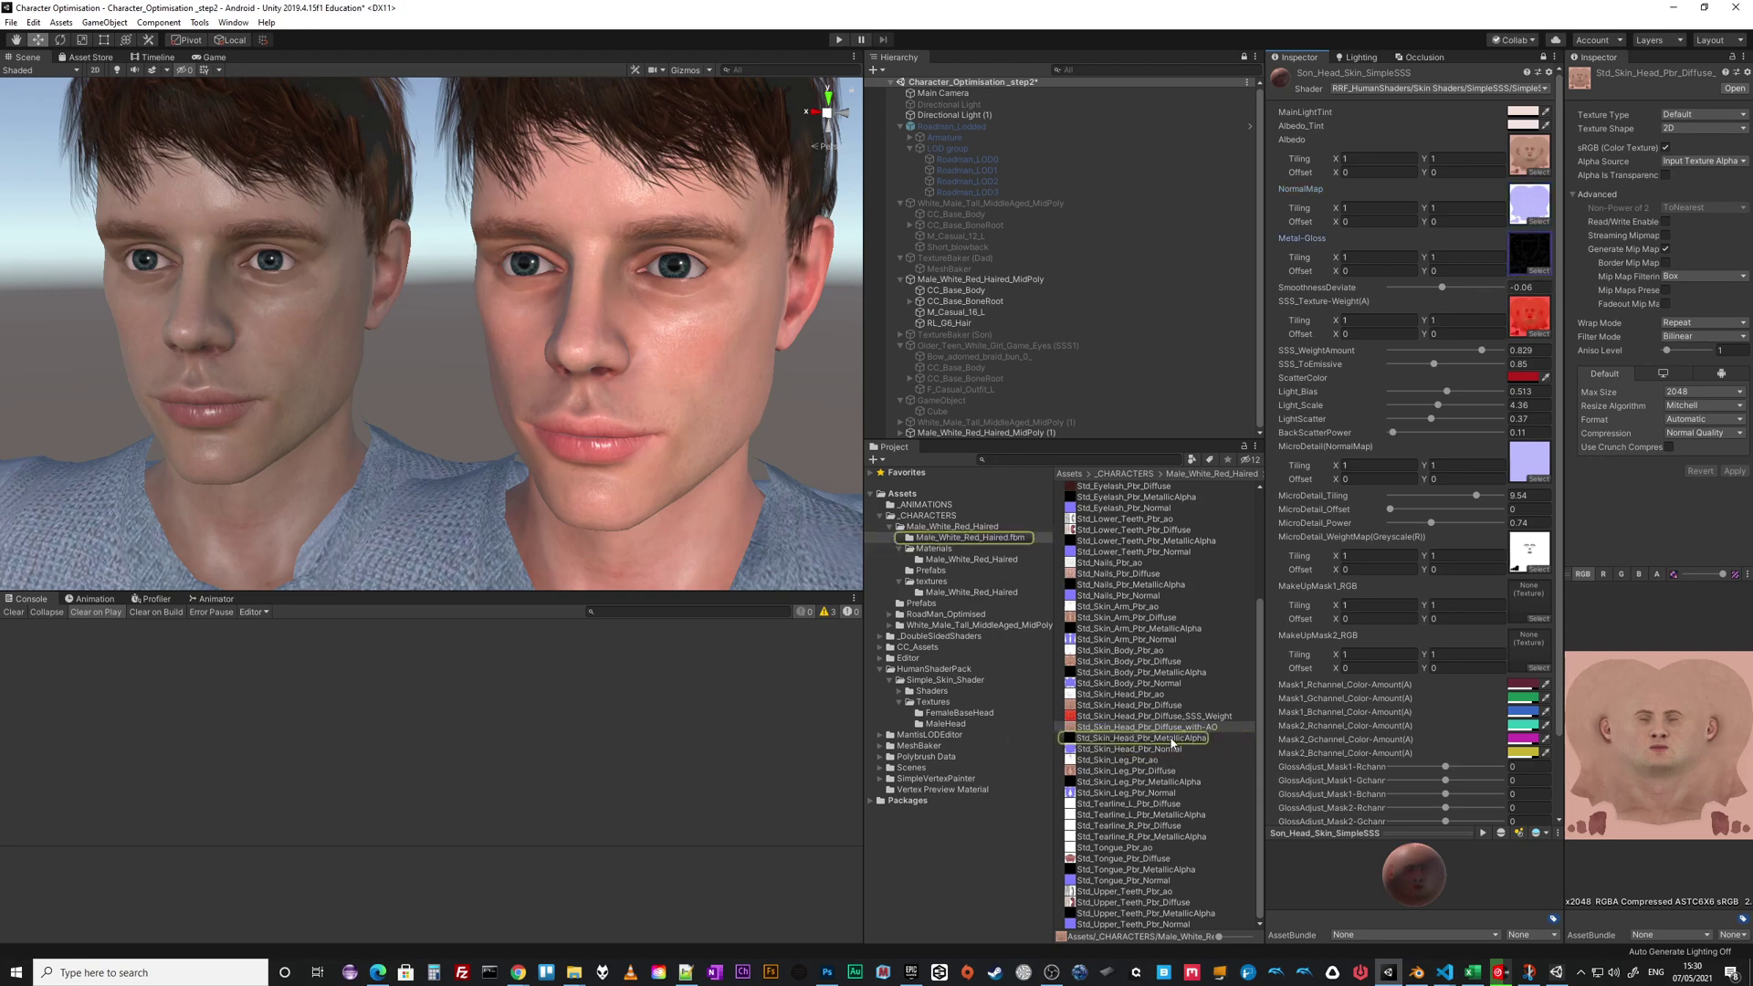
- Compare the Male_White_Red_Haired textures and .fbm folders, and locate the material's Metal-Gloss and SSS_Texture-Weight(A) maps
{"action": "left_click", "coordinate": [969, 593]}
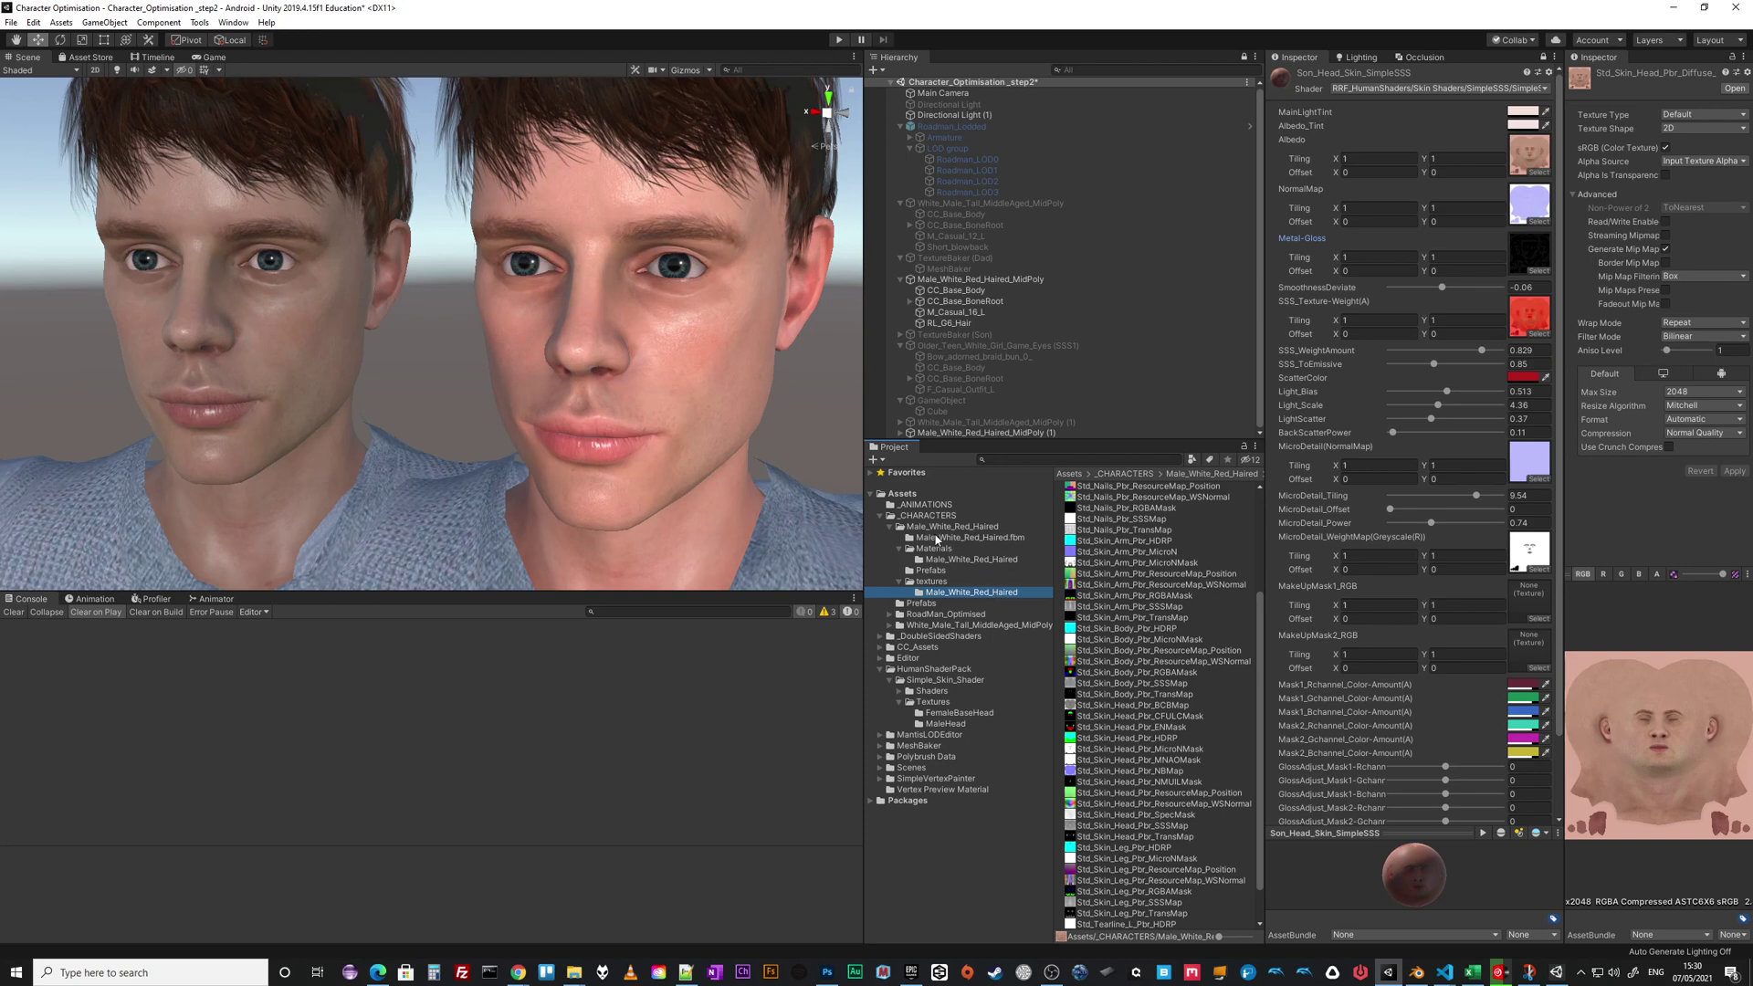
{"action": "left_click", "coordinate": [976, 539]}
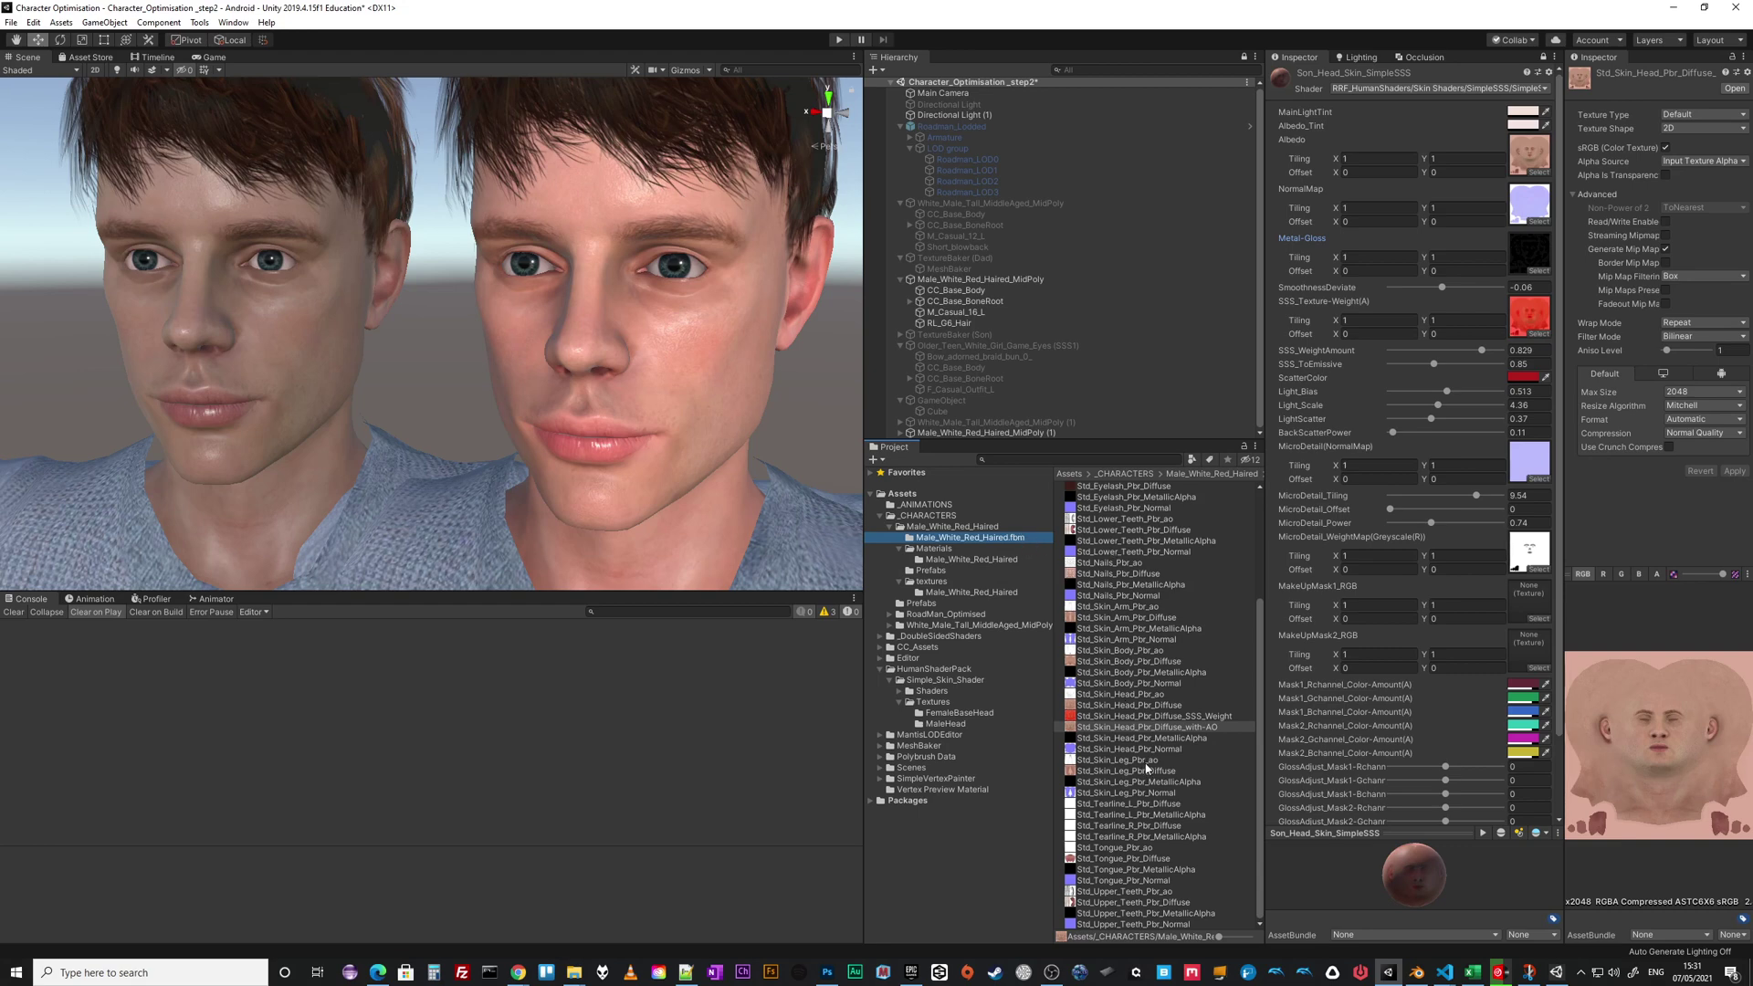
{"action": "left_click", "coordinate": [1539, 255]}
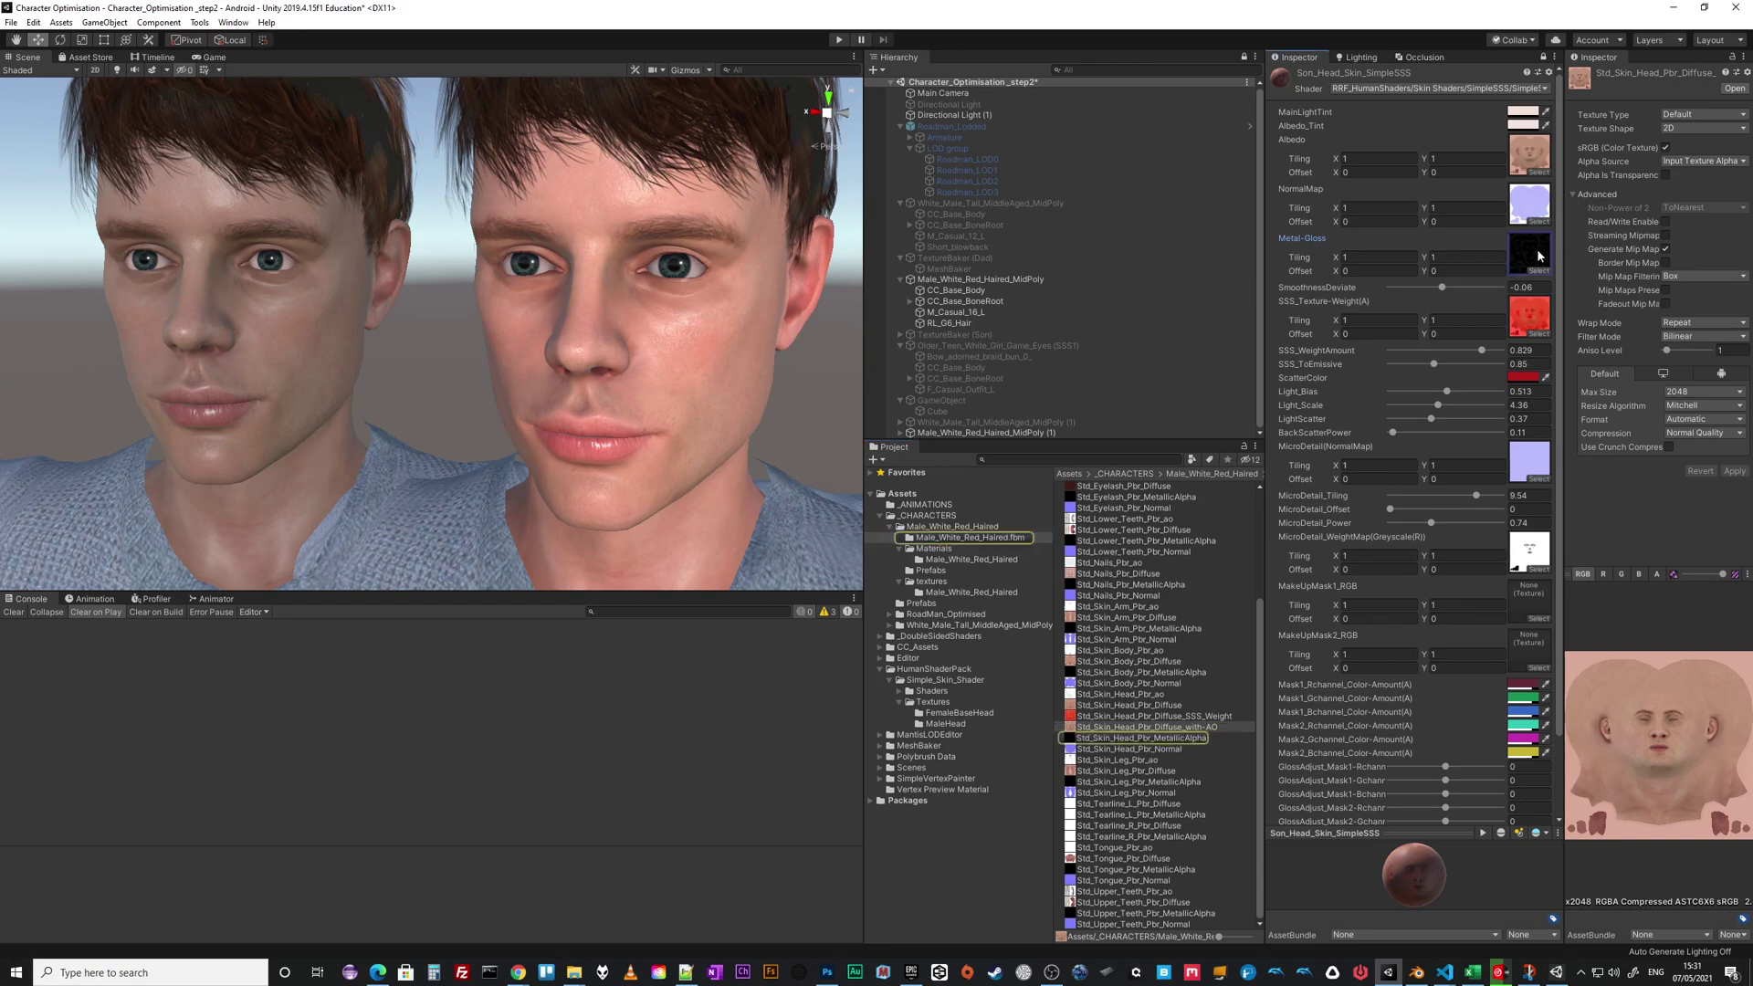
{"action": "left_click", "coordinate": [1538, 317]}
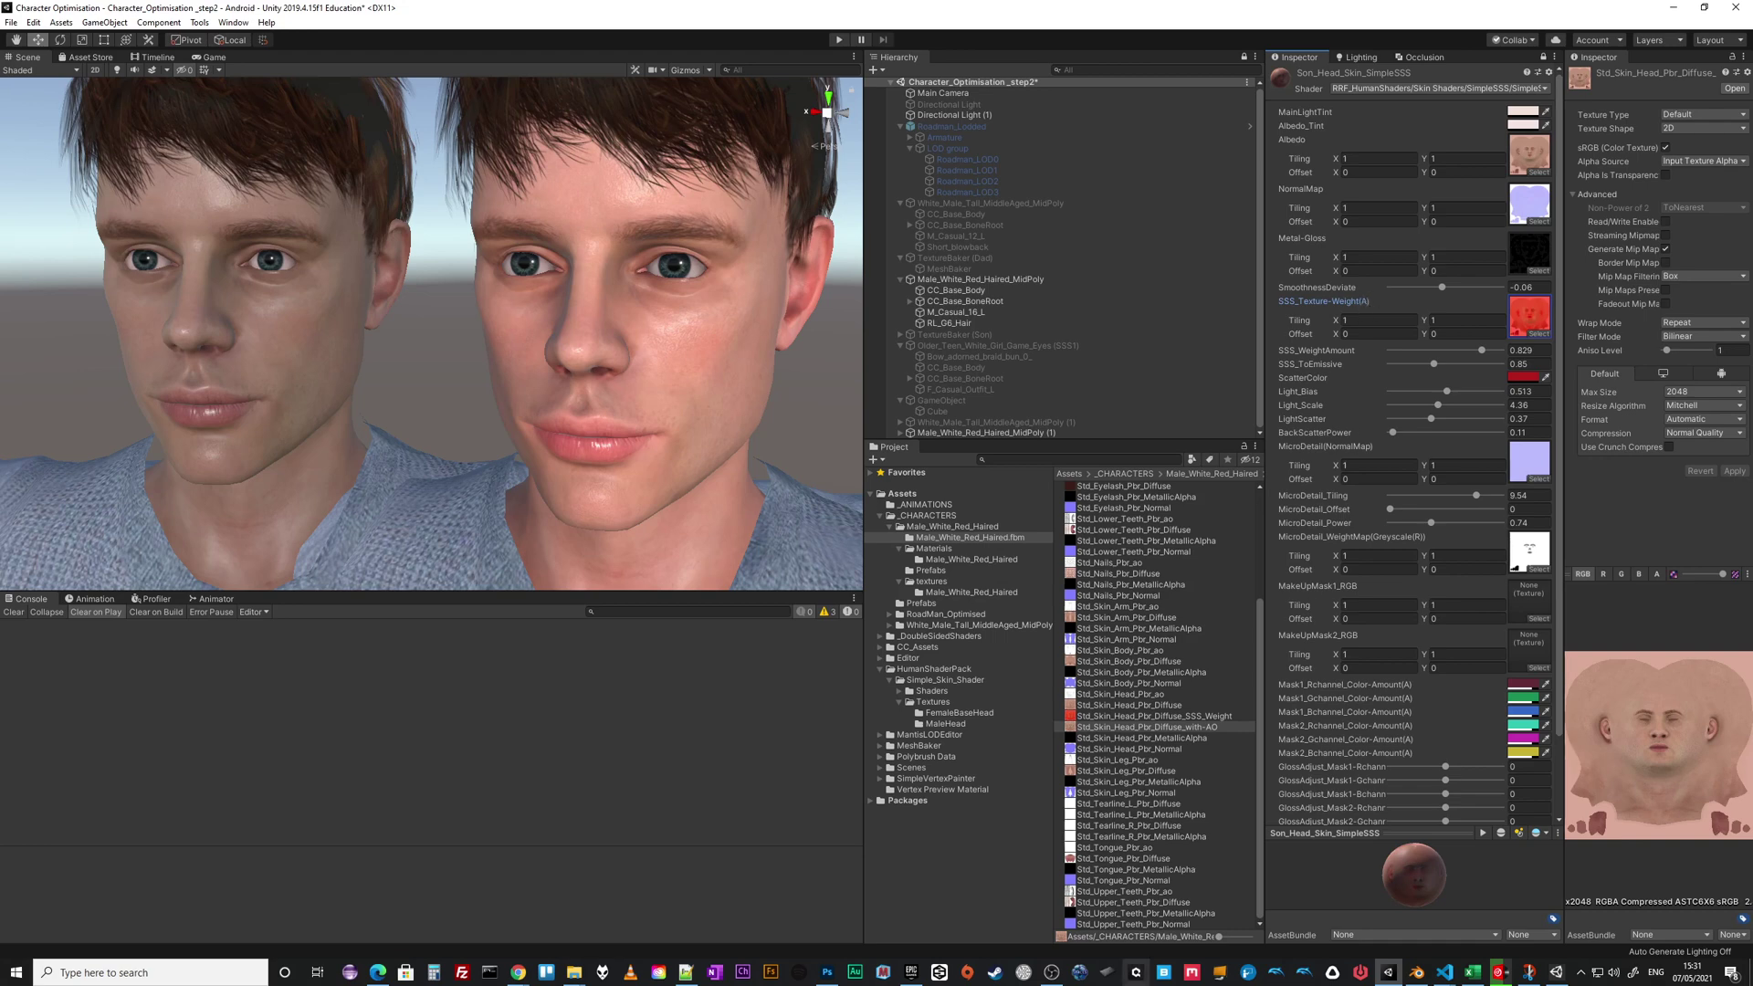
- Switch to Photoshop and display the RGB channels of Std_Skin_Head_Pbr_Diffuse_SSS_Weight_v2.psd without the Alpha 1 overlay
{"action": "left_click", "coordinate": [827, 972]}
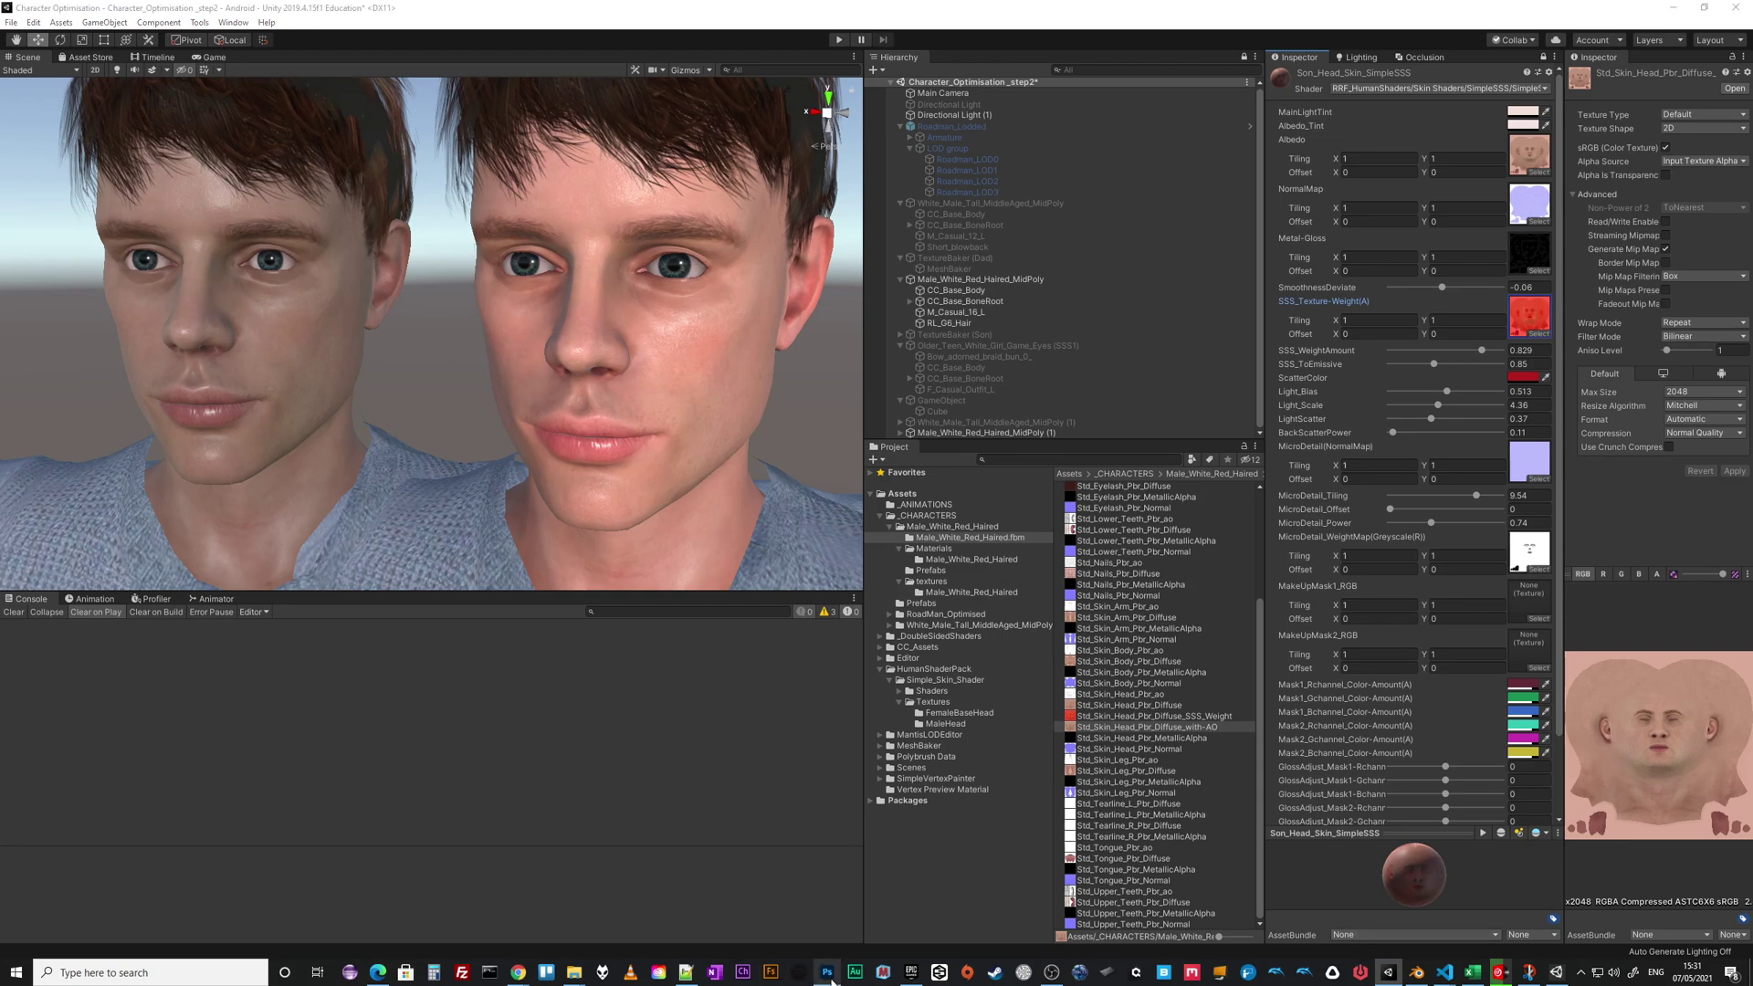
{"action": "left_click", "coordinate": [226, 55]}
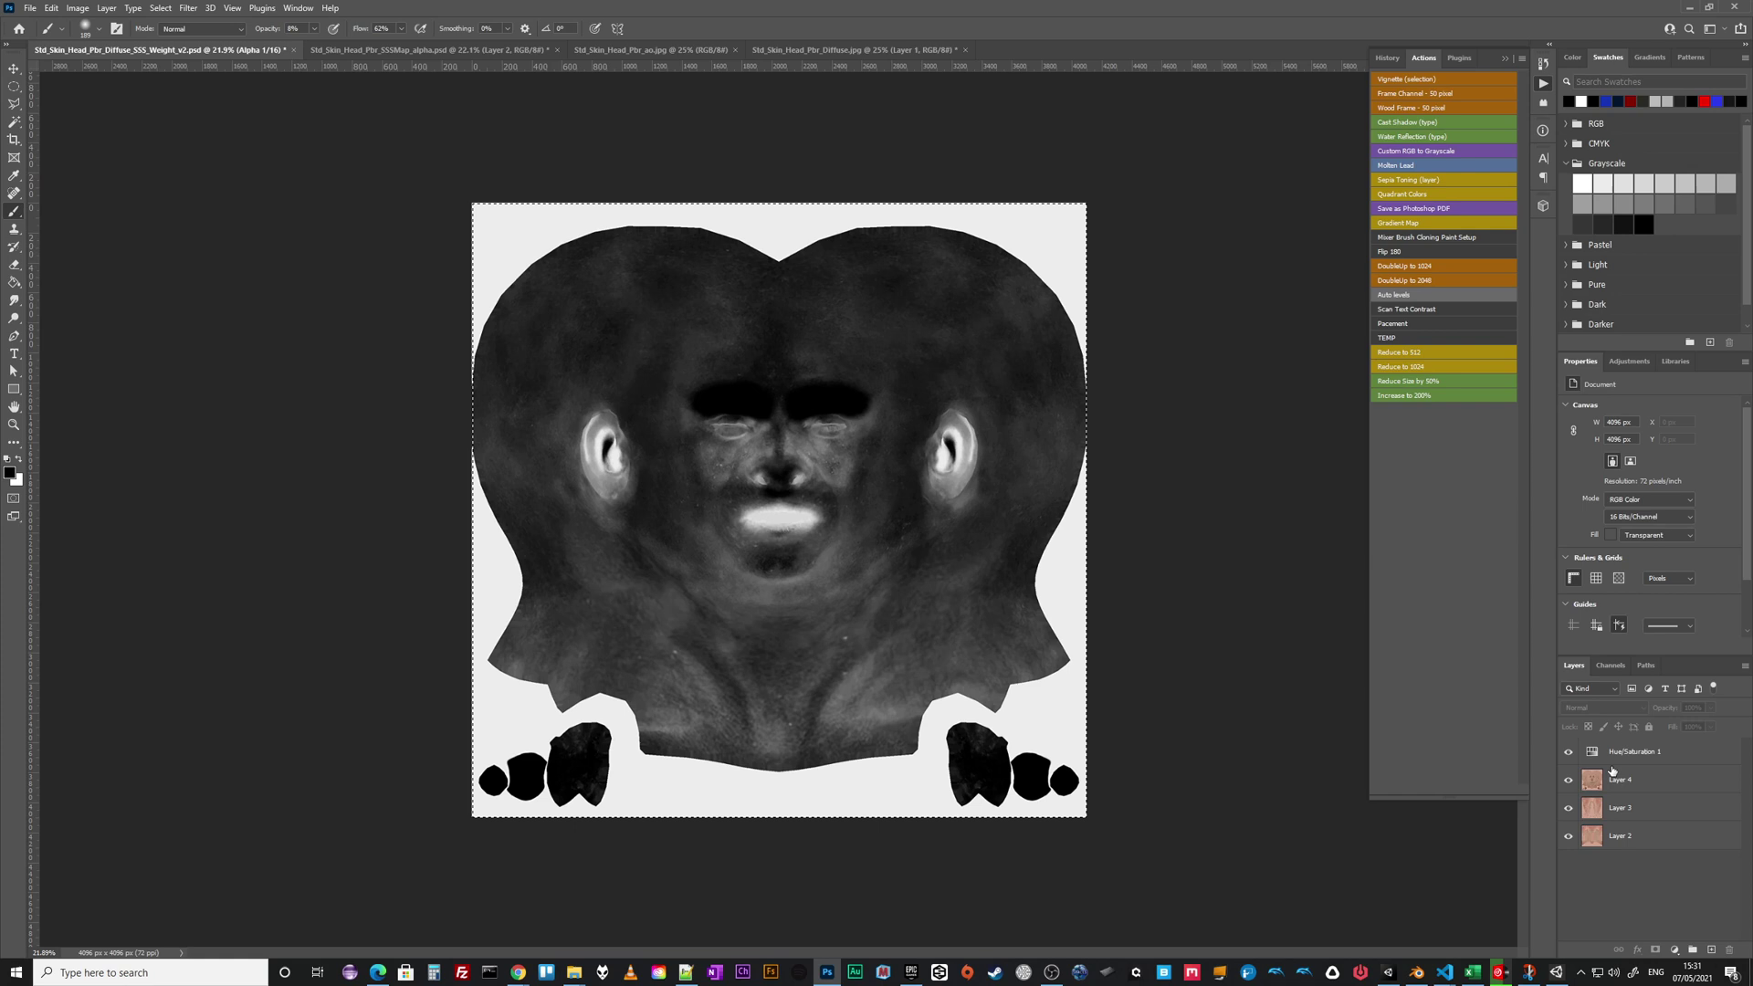
{"action": "left_click", "coordinate": [1612, 666]}
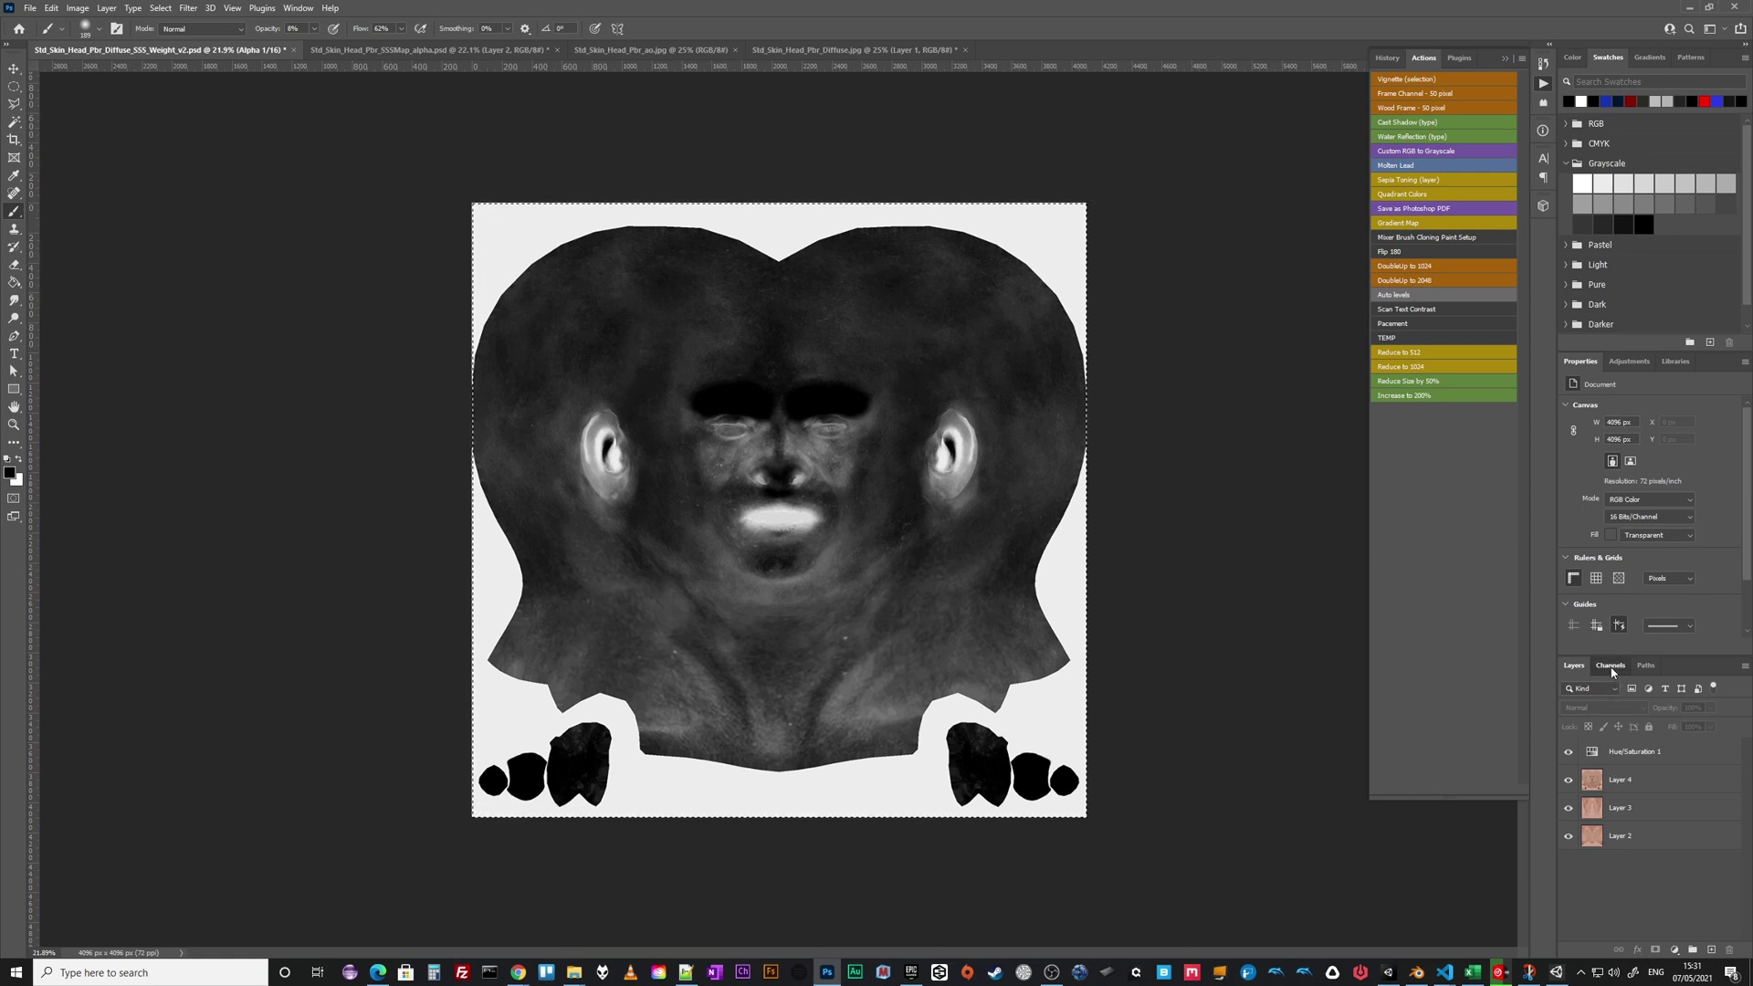
{"action": "left_click", "coordinate": [1569, 692]}
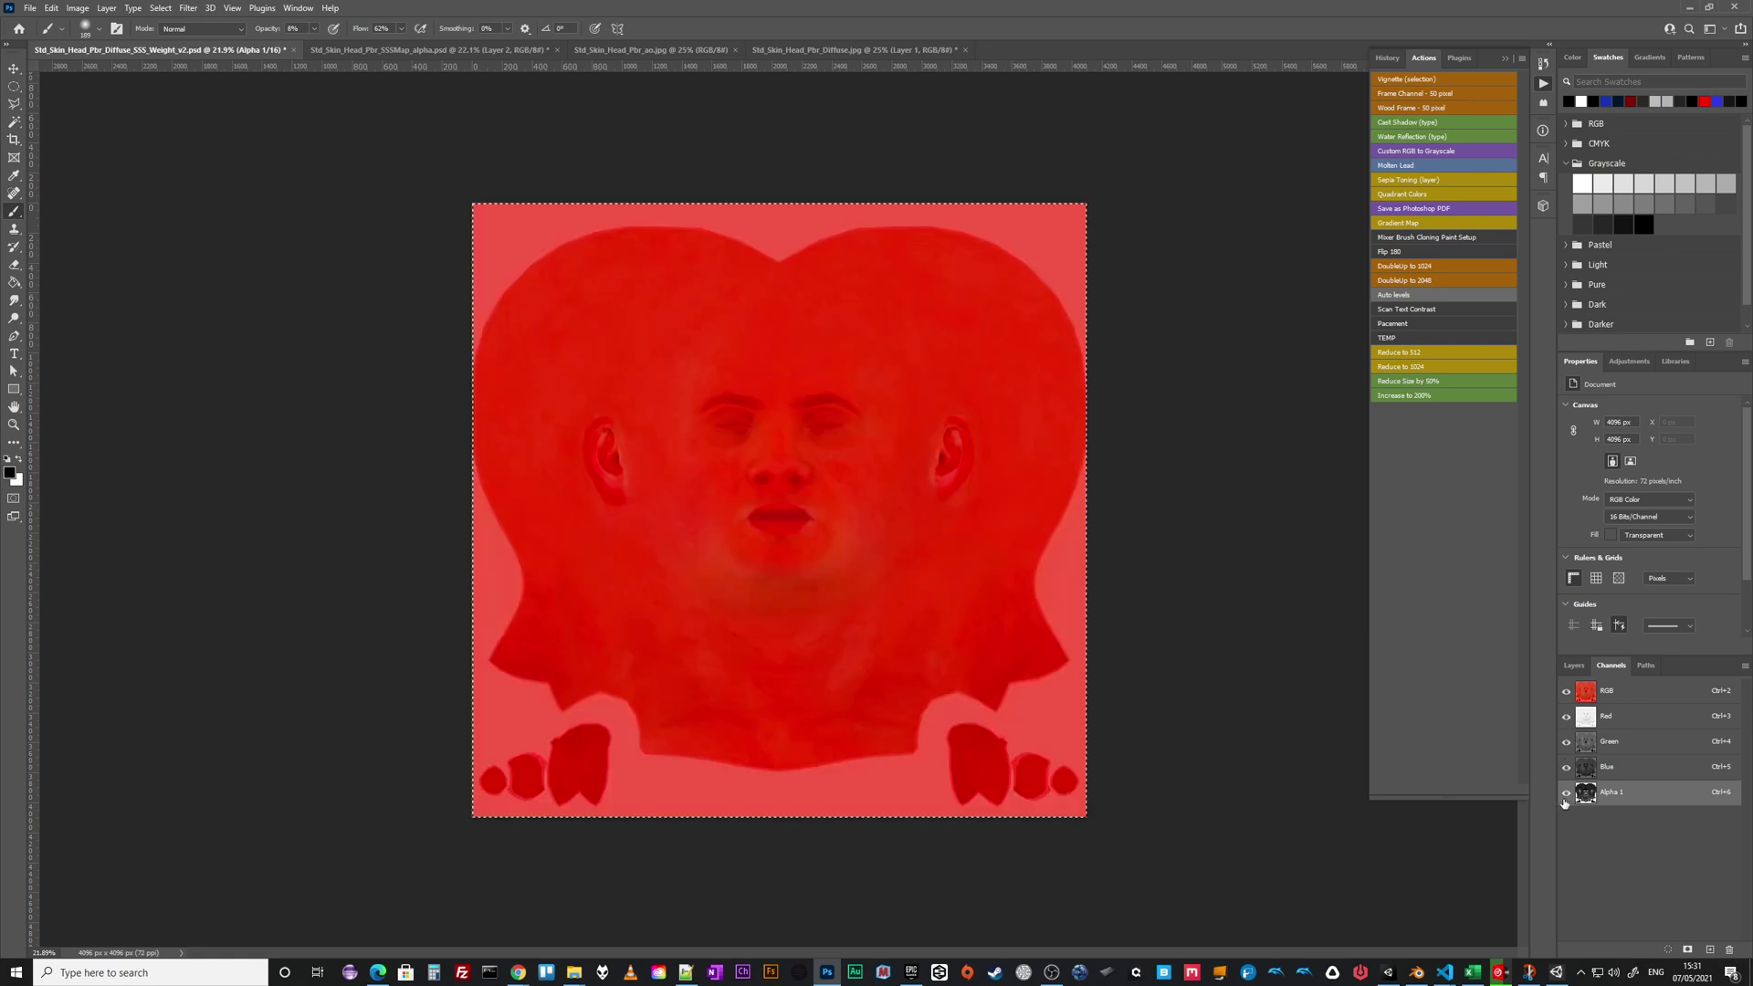
- Examine the SSS weight document's layers by hiding and reshowing Hue/Saturation 1, Layer 4 and Layer 3
{"action": "left_click", "coordinate": [1570, 666]}
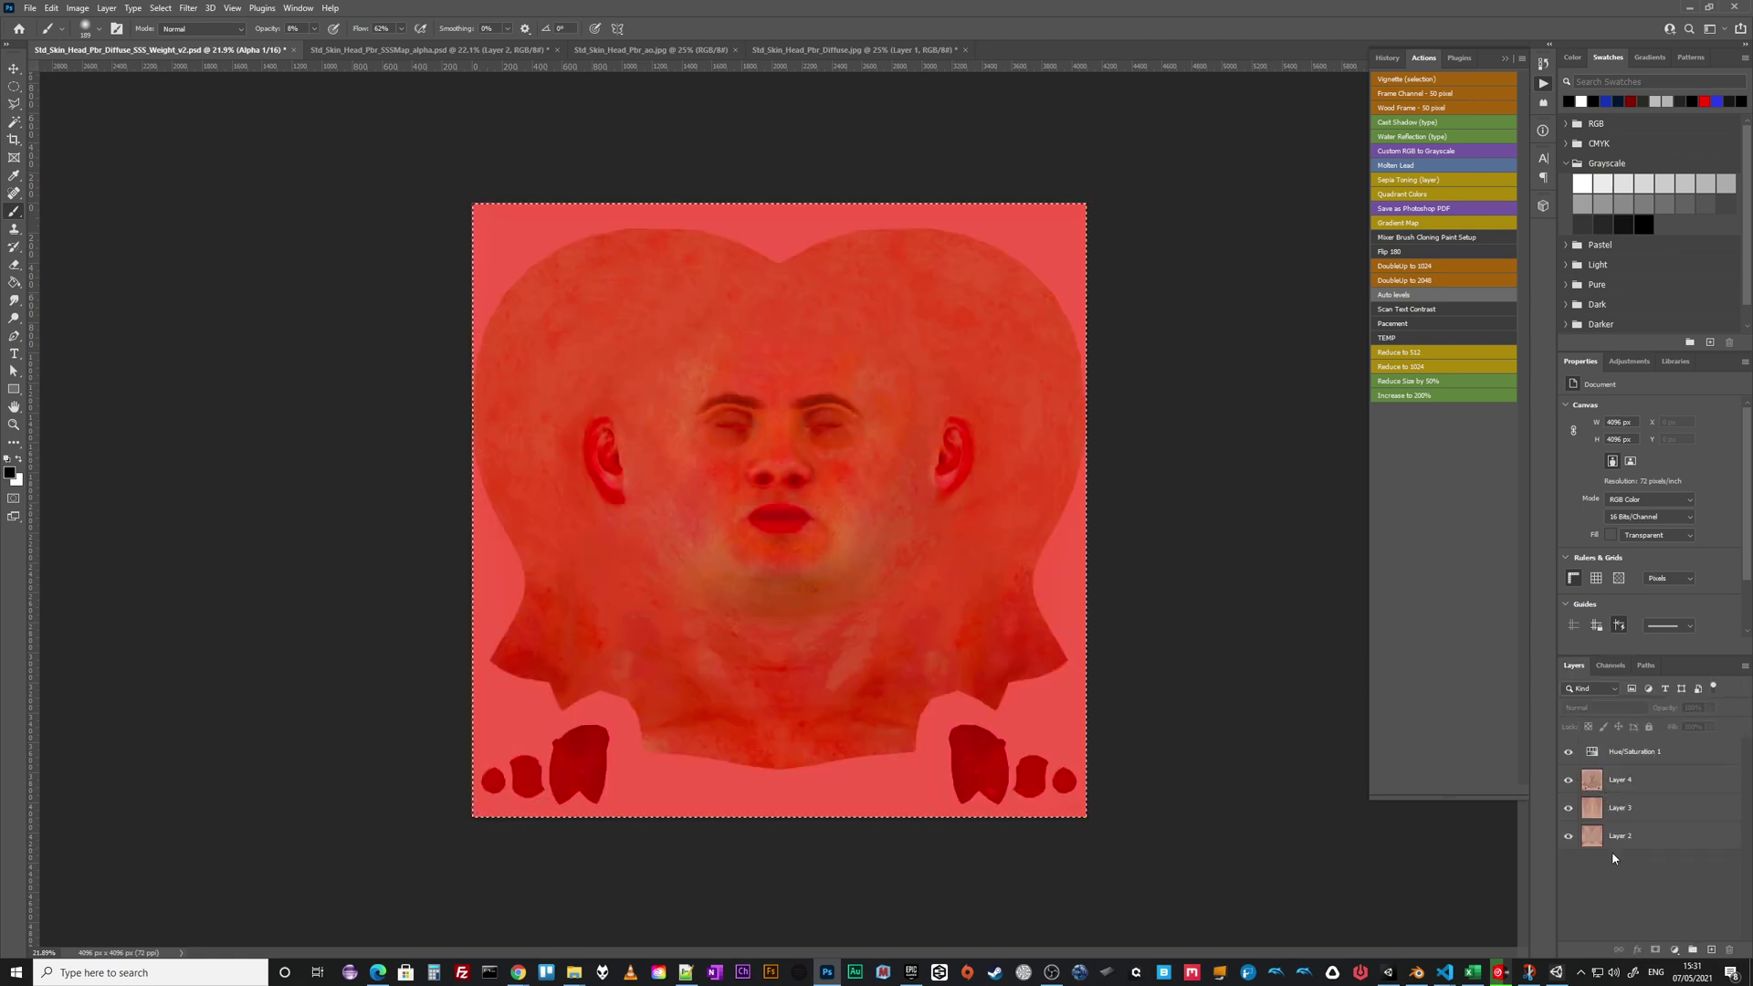
{"action": "left_click", "coordinate": [1568, 751]}
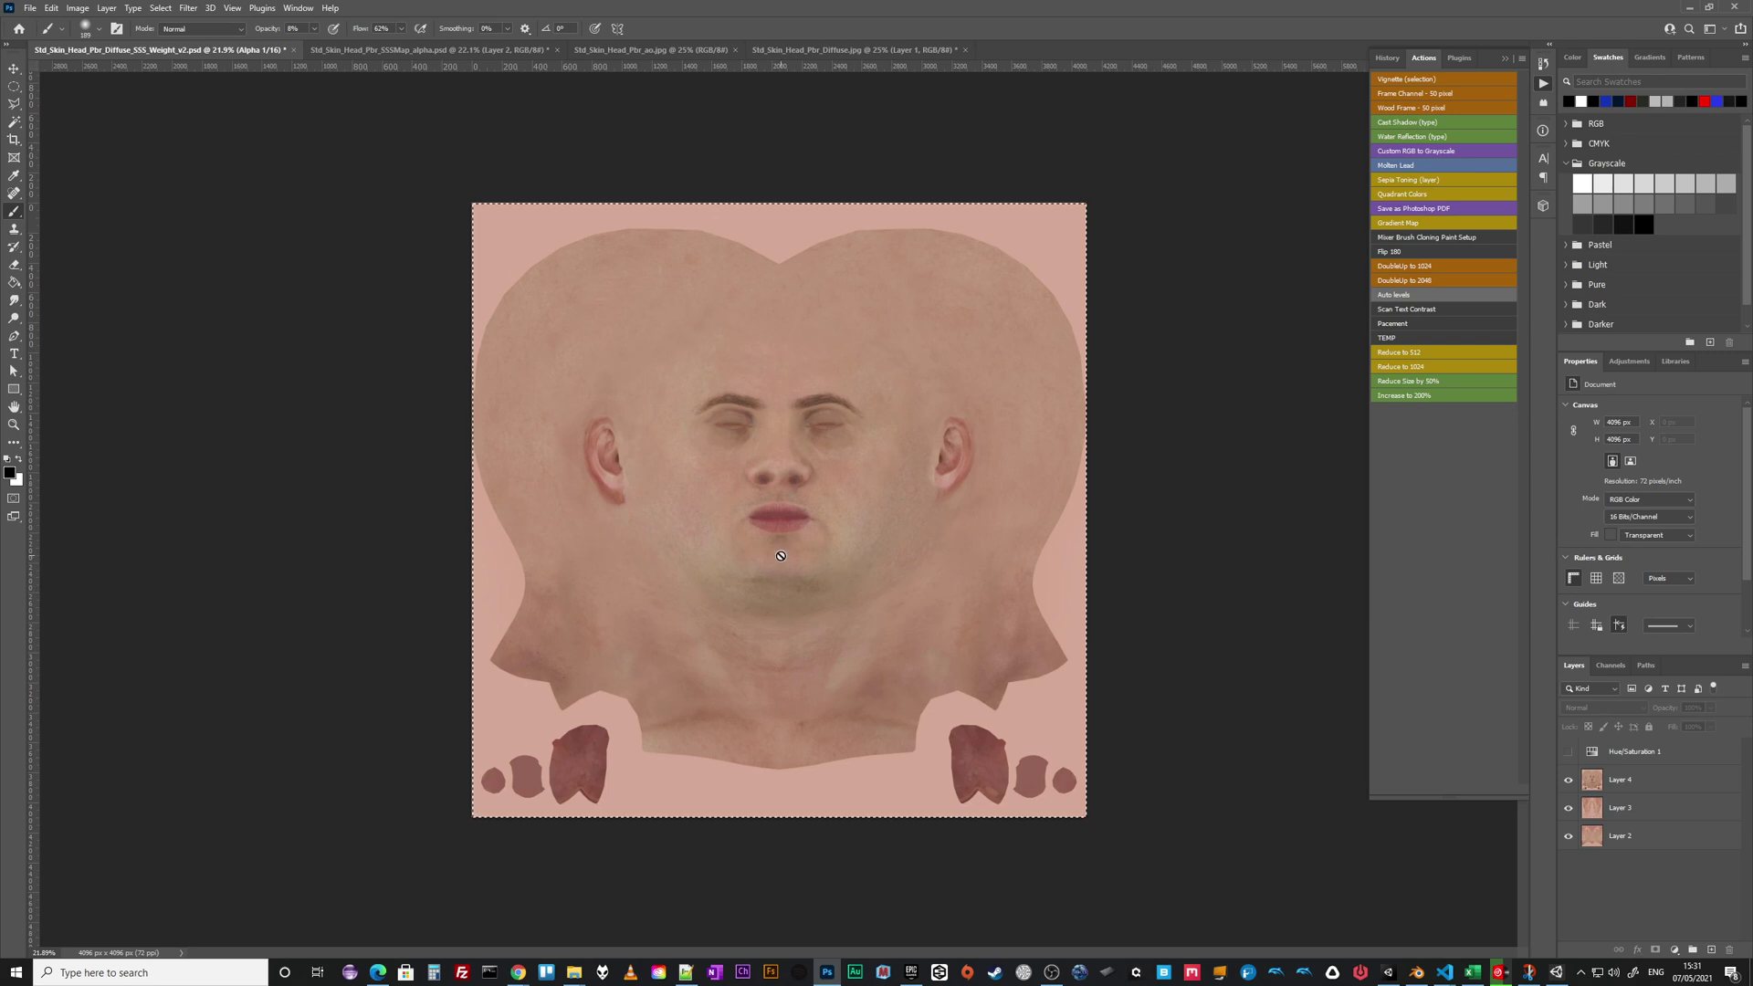
{"action": "left_click", "coordinate": [1569, 780]}
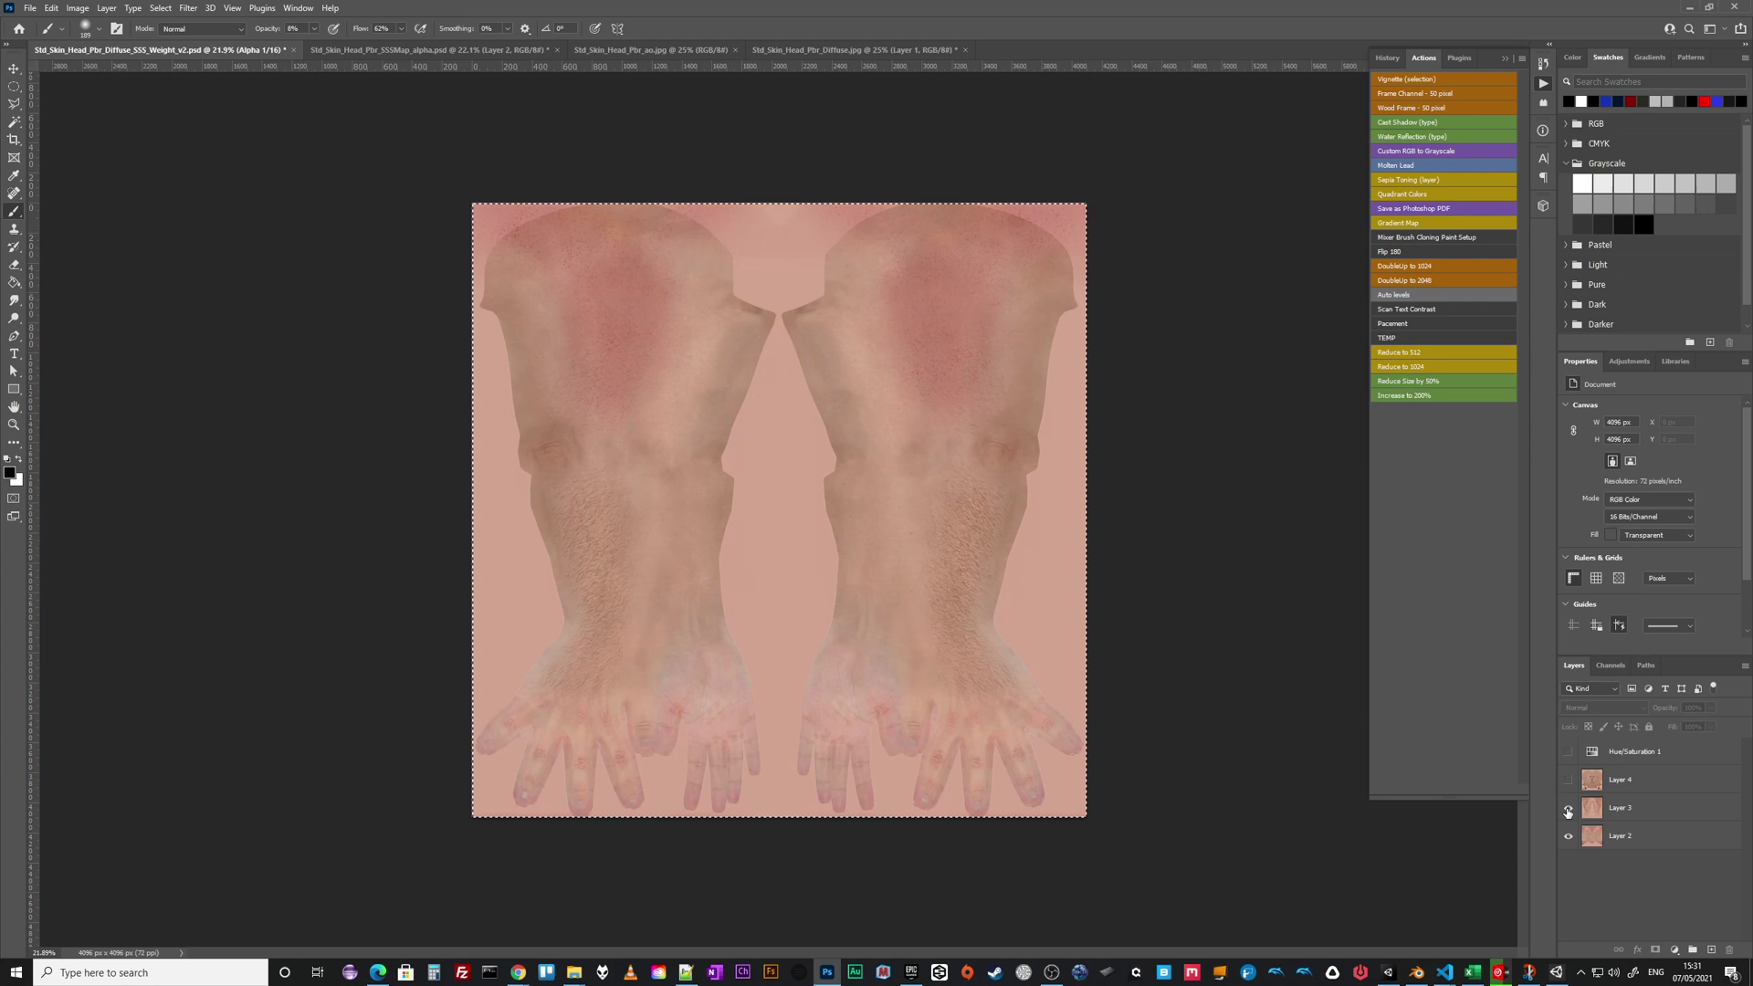
{"action": "left_click", "coordinate": [1569, 808]}
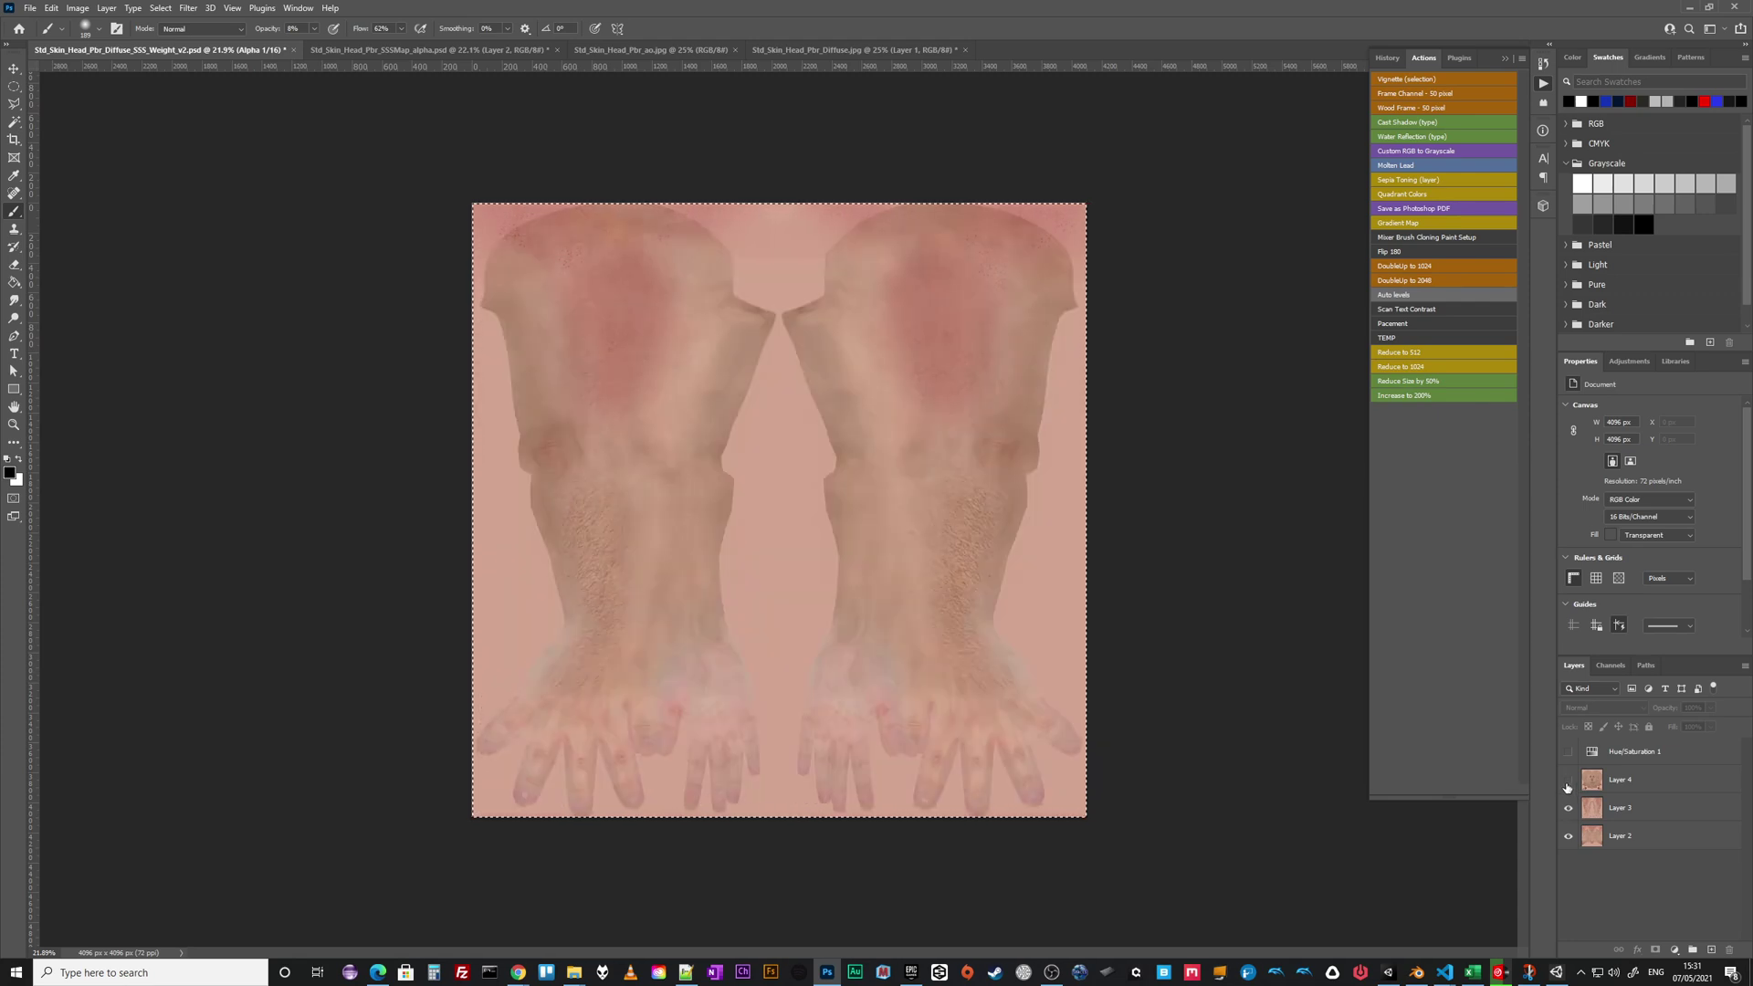
{"action": "left_click", "coordinate": [1568, 780]}
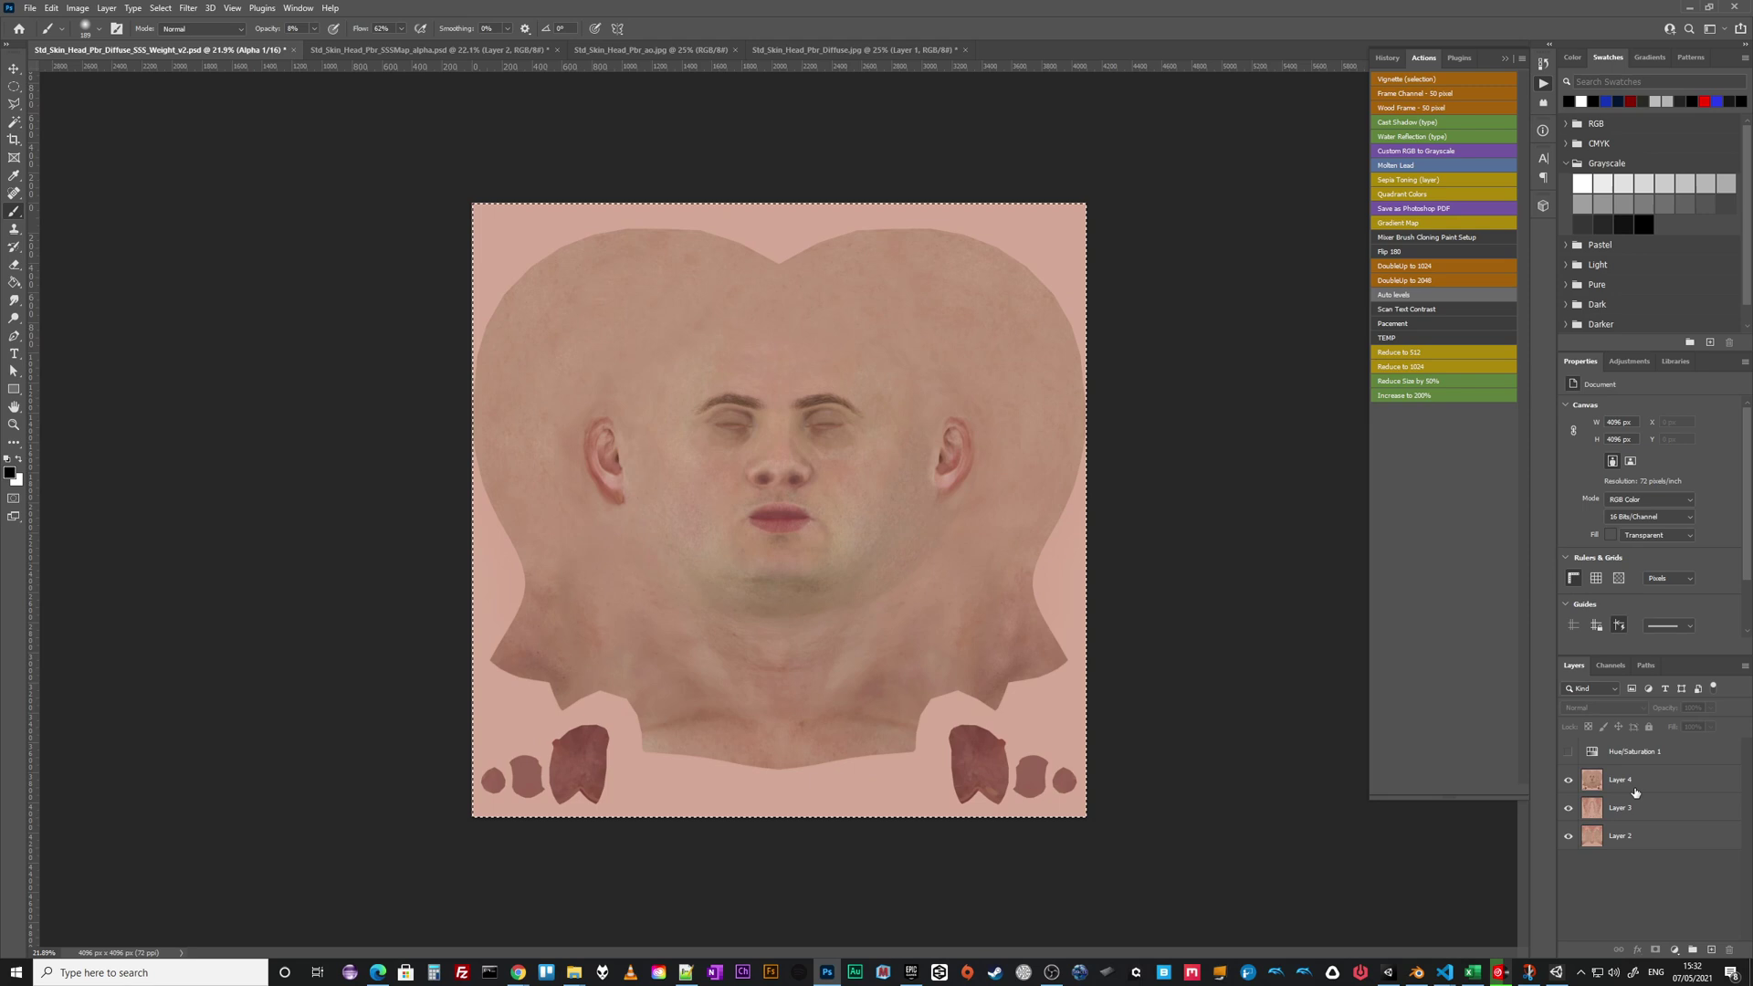
{"action": "left_click", "coordinate": [1568, 754]}
- Inspect the Hue/Saturation 1 adjustment's settings and display the Alpha 1 channel on its own
{"action": "left_click", "coordinate": [1677, 759]}
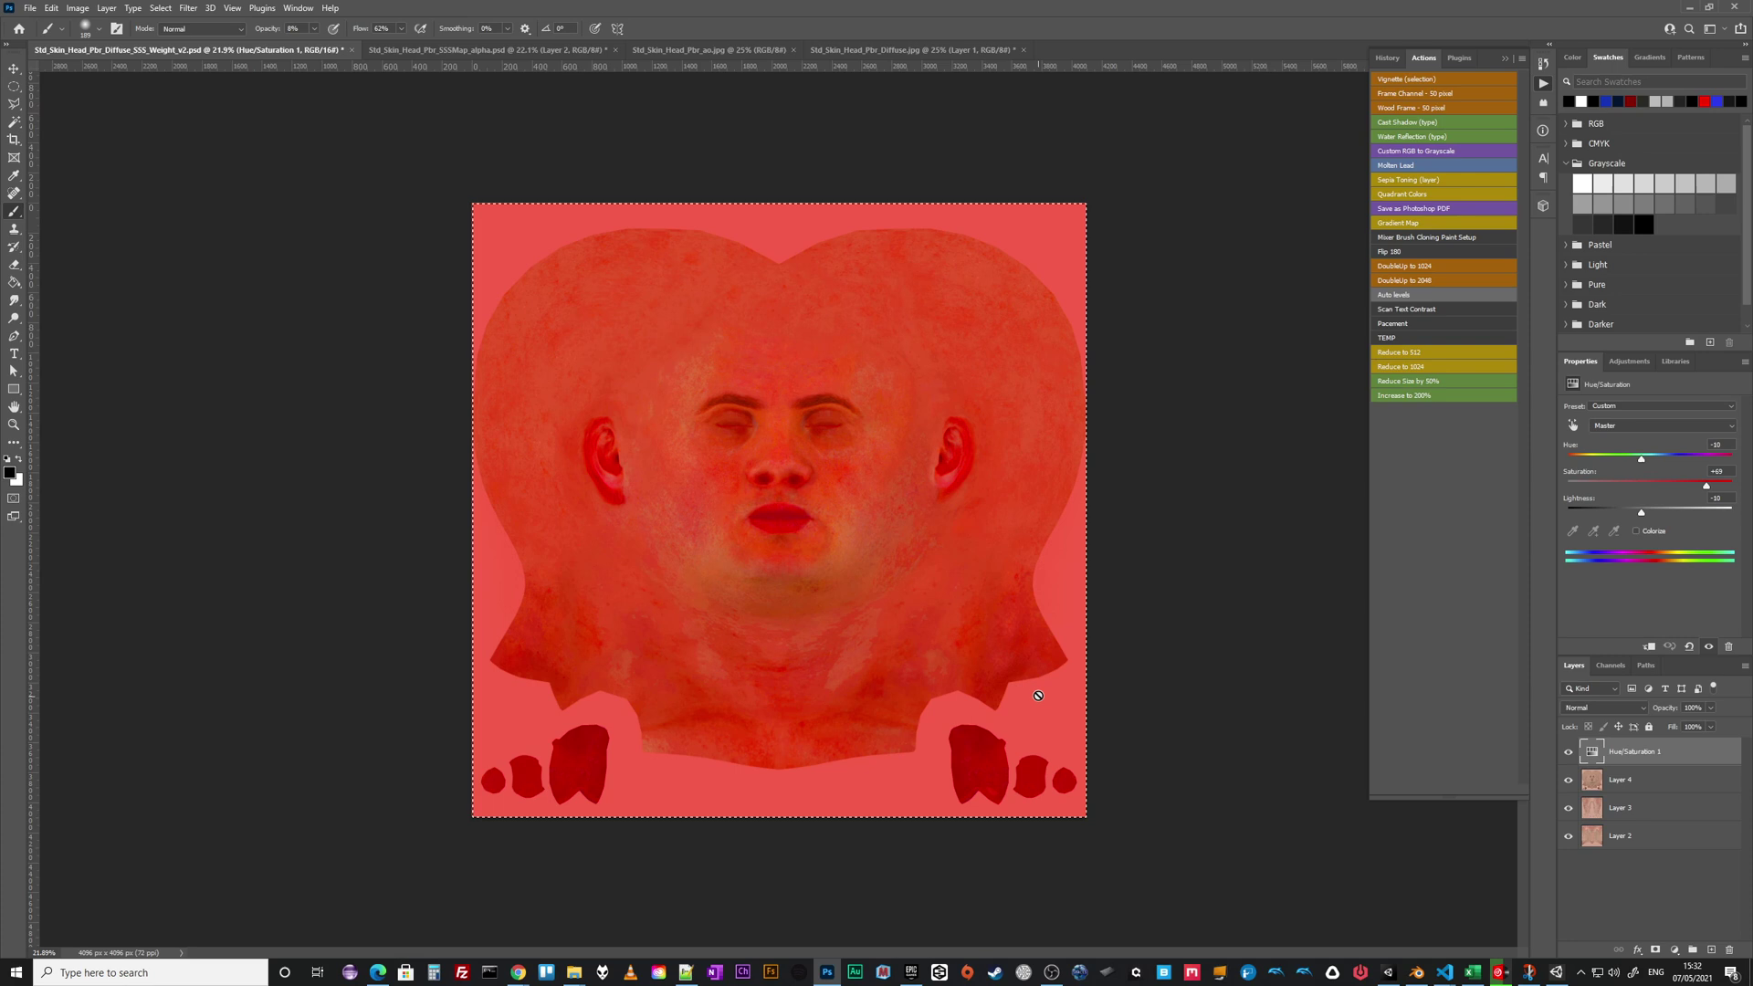
{"action": "left_click", "coordinate": [1609, 666]}
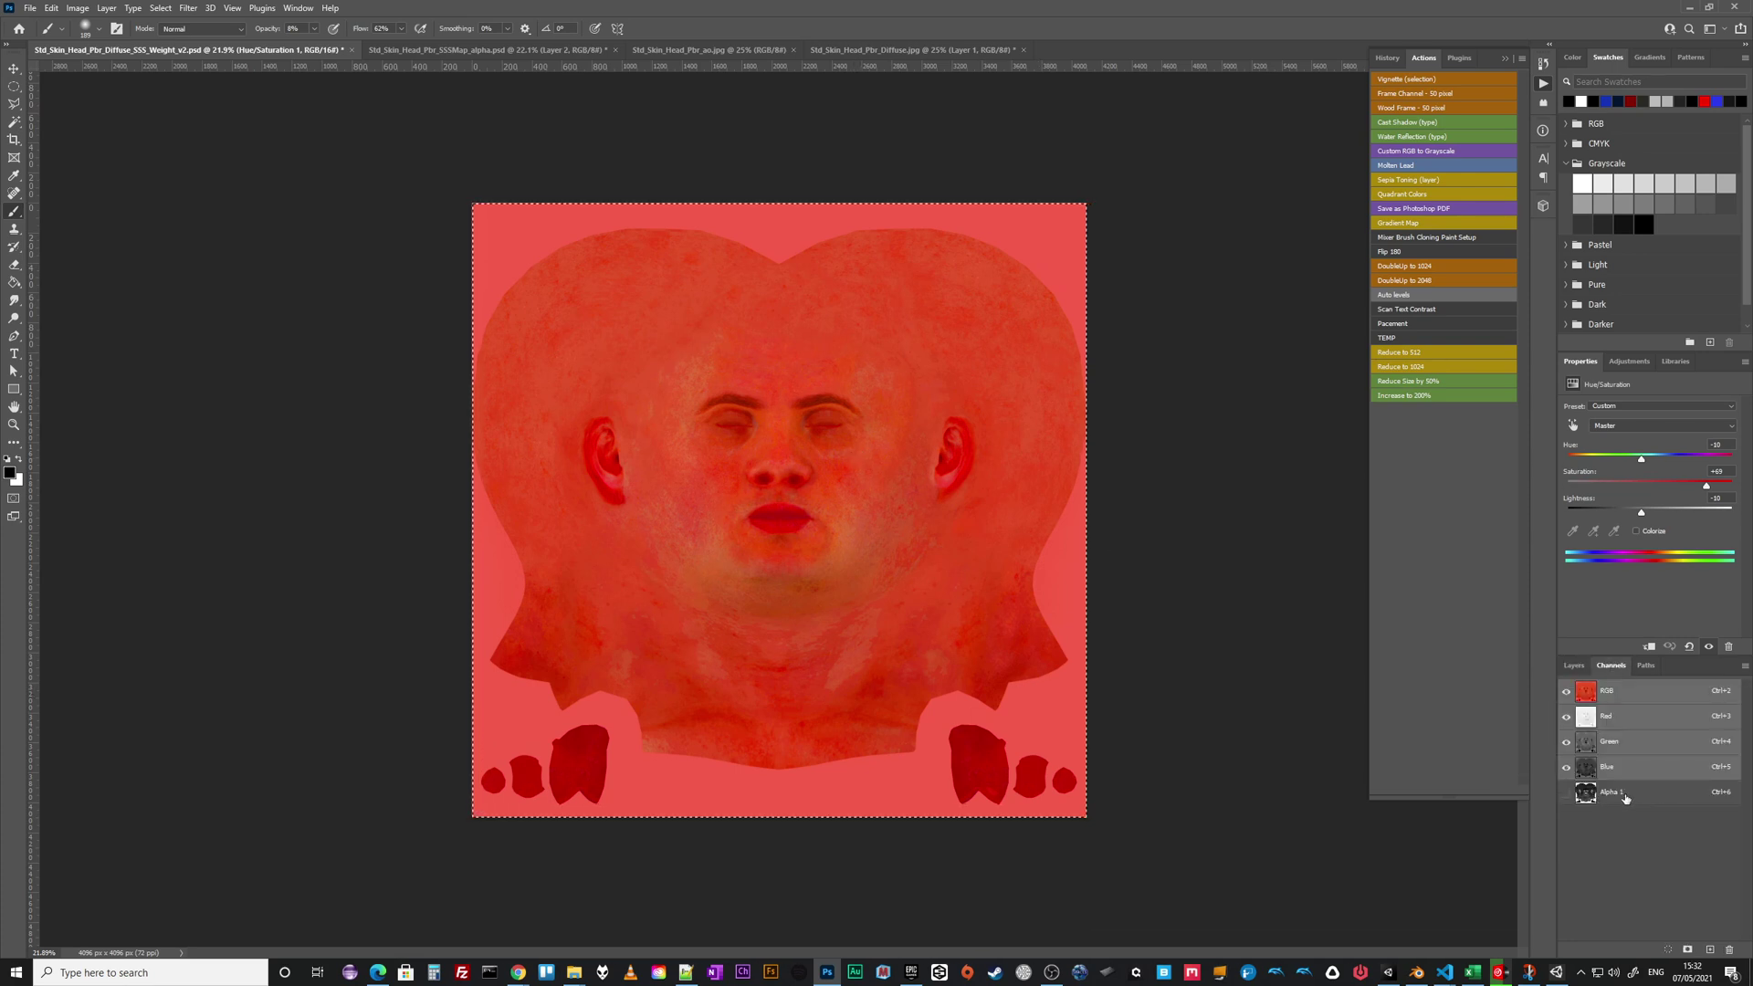
{"action": "left_click", "coordinate": [1651, 802]}
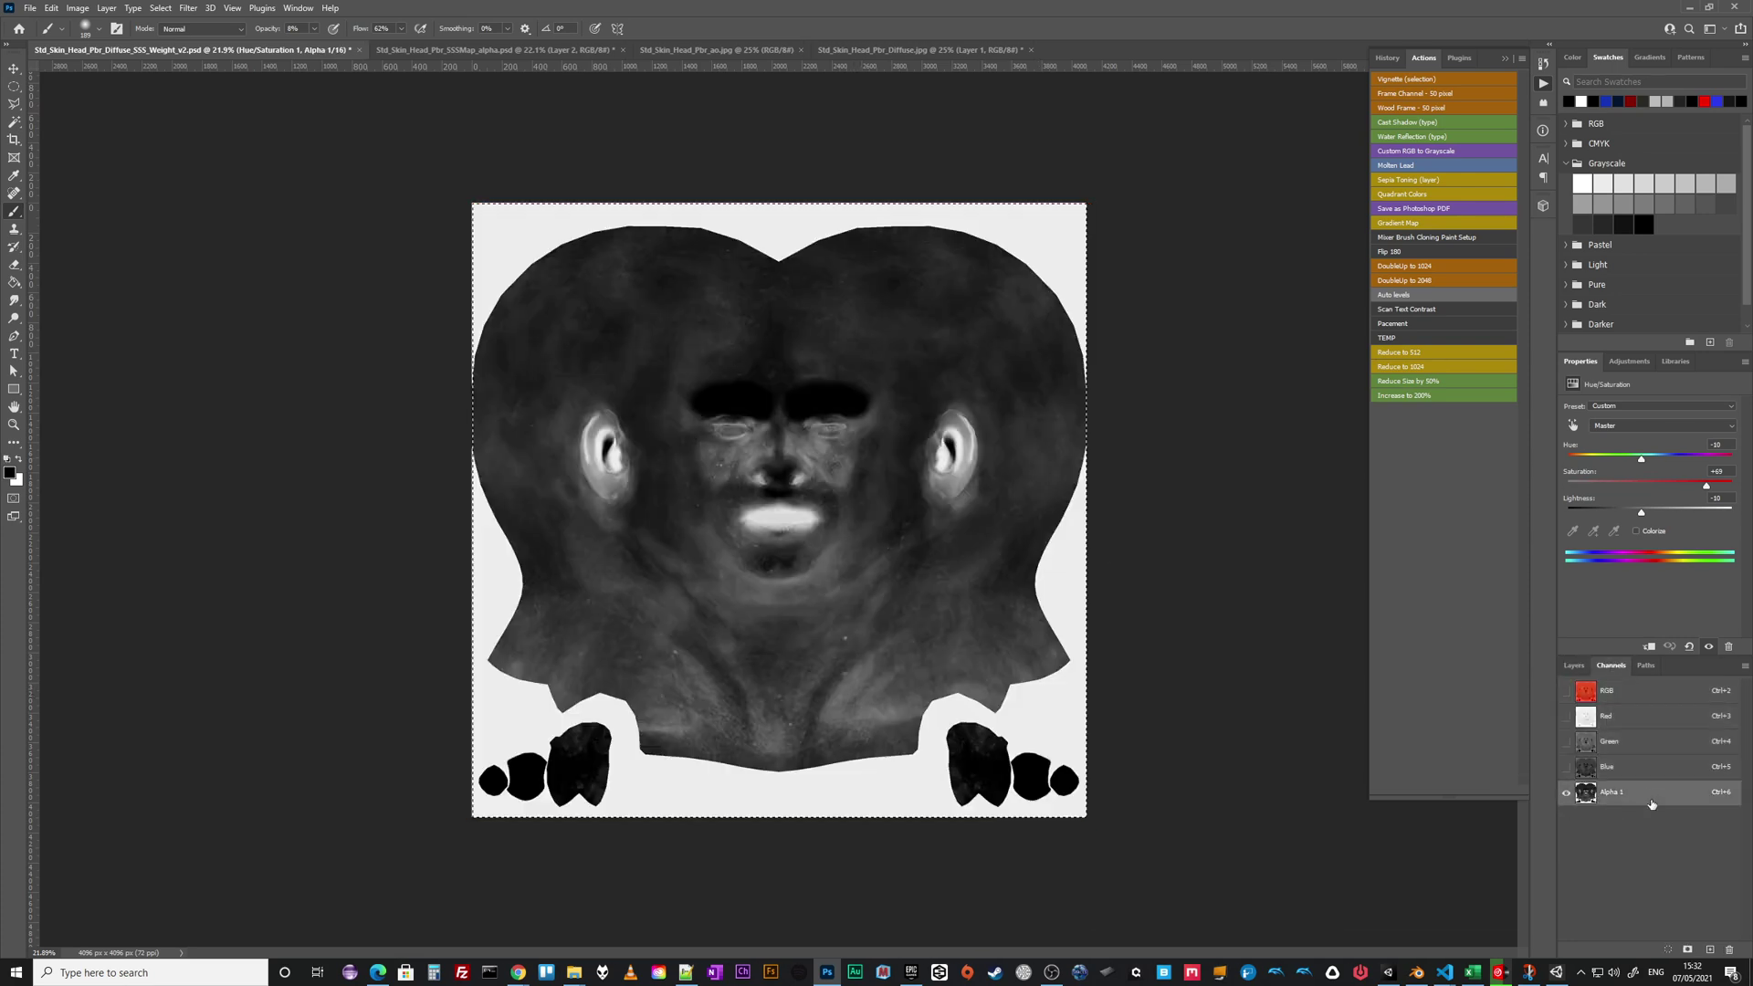
- Delete the Alpha 1 channel from the SSS weight document and create a new empty alpha channel in its place
{"action": "left_click", "coordinate": [1729, 950]}
{"action": "left_click", "coordinate": [1054, 587]}
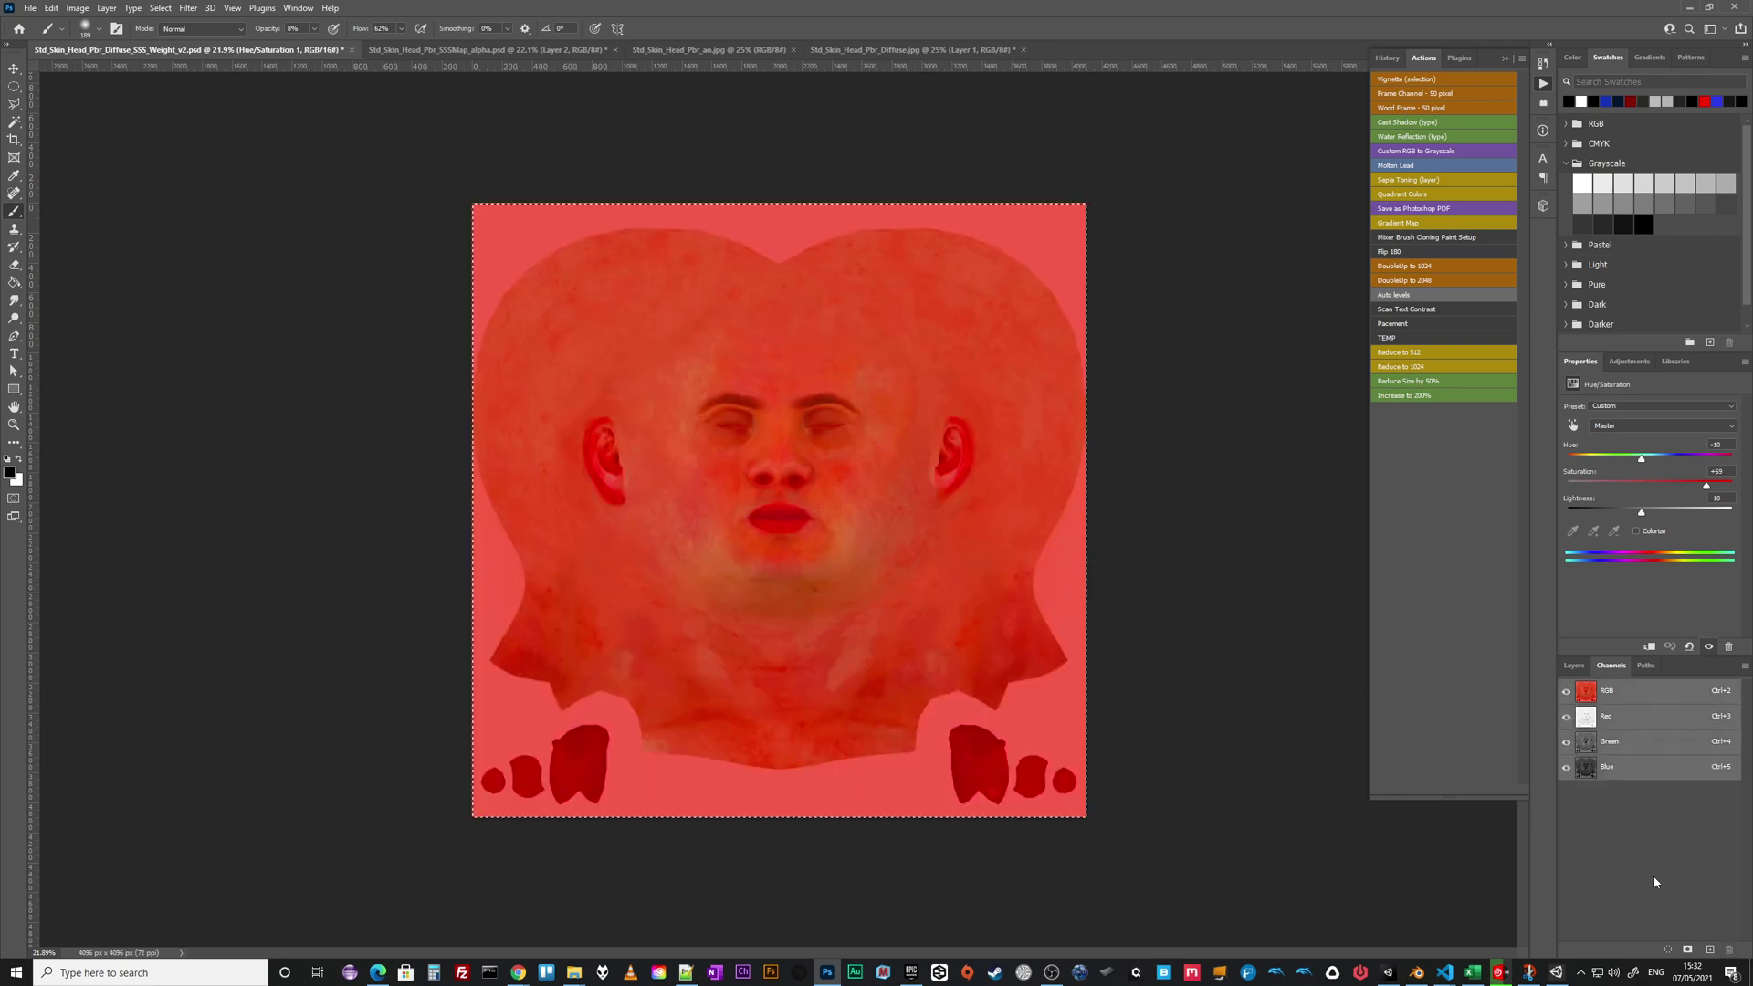
{"action": "left_click", "coordinate": [1573, 665]}
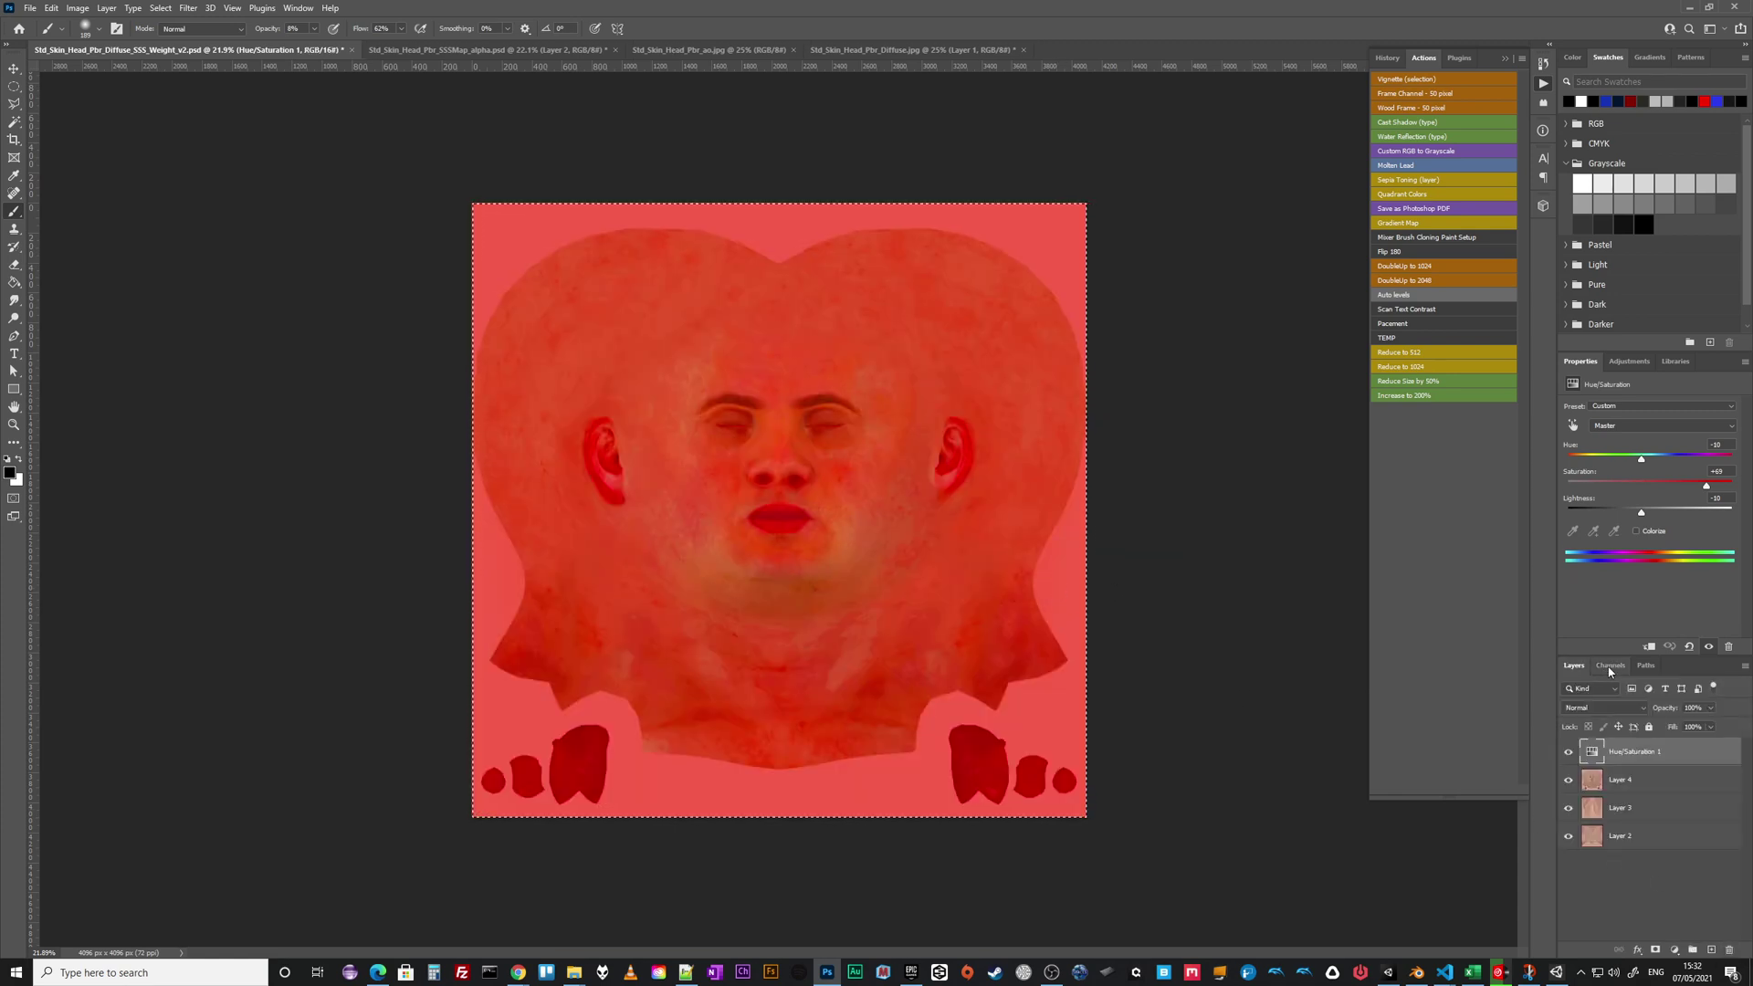
{"action": "left_click", "coordinate": [1613, 666]}
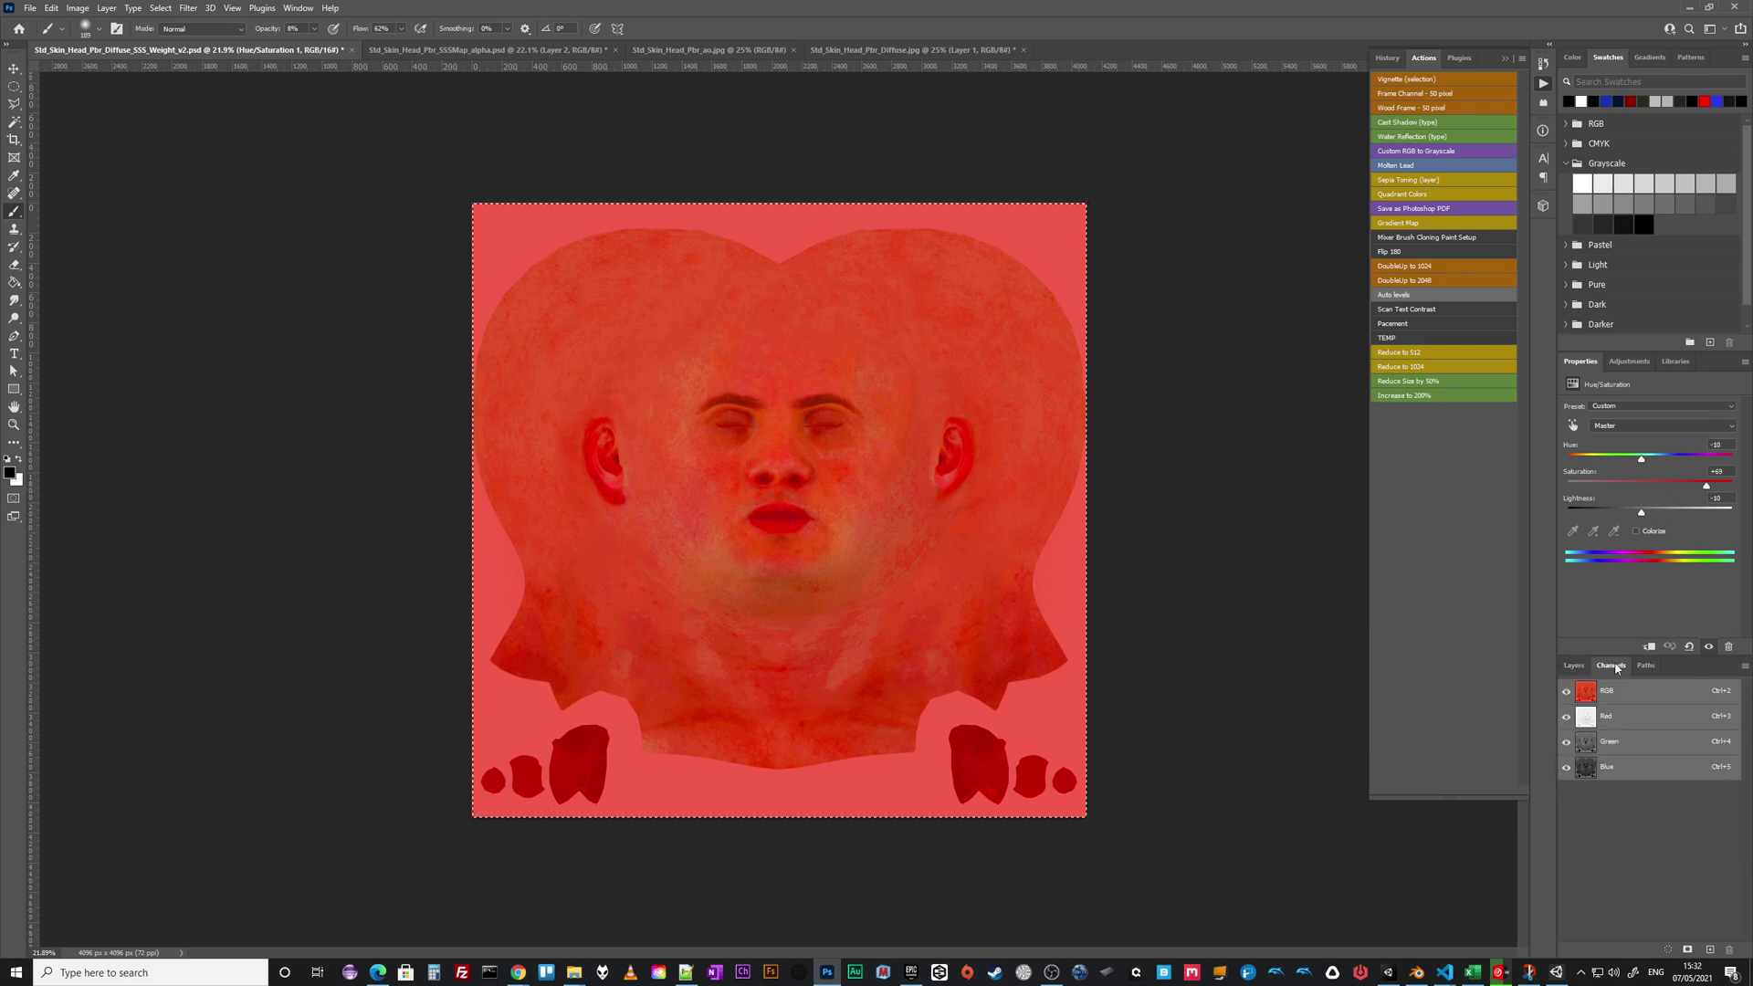
{"action": "left_click", "coordinate": [1710, 952]}
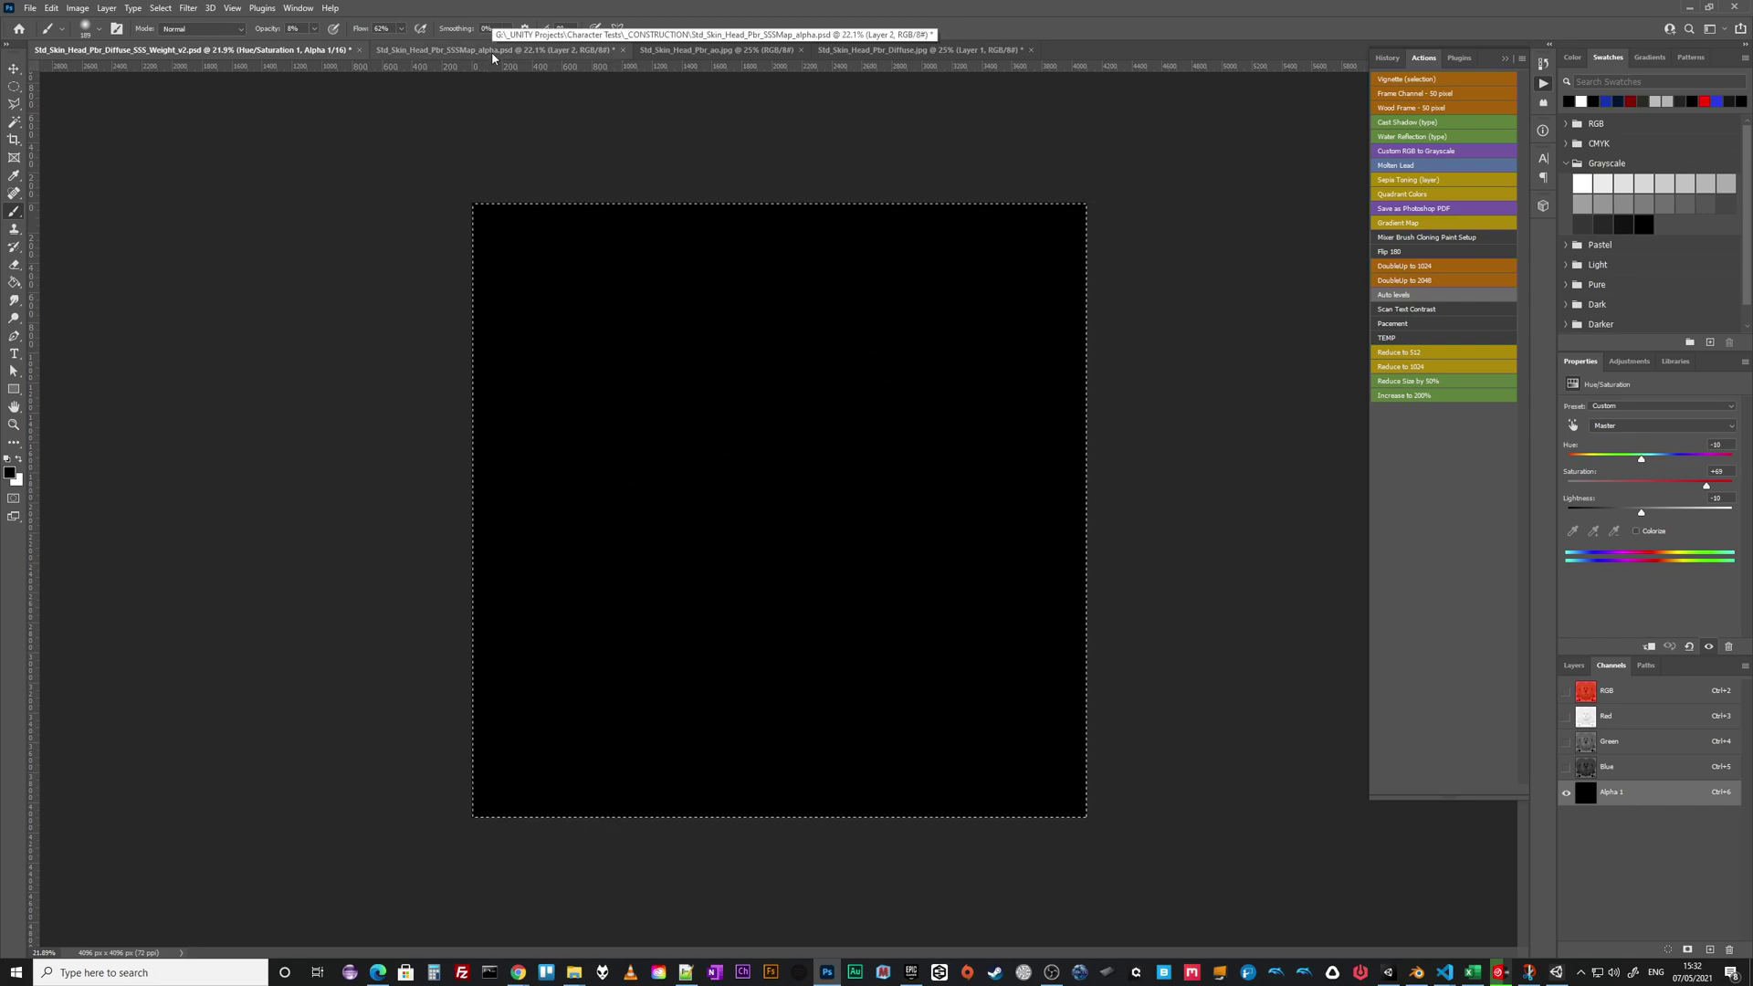
- Switch to Unity and preview Std_Skin_Body_Pbr_SSSMap and Std_Skin_Head_Pbr_SSSMap in the Male_White_Red_Haired textures folder
{"action": "left_click", "coordinate": [821, 977]}
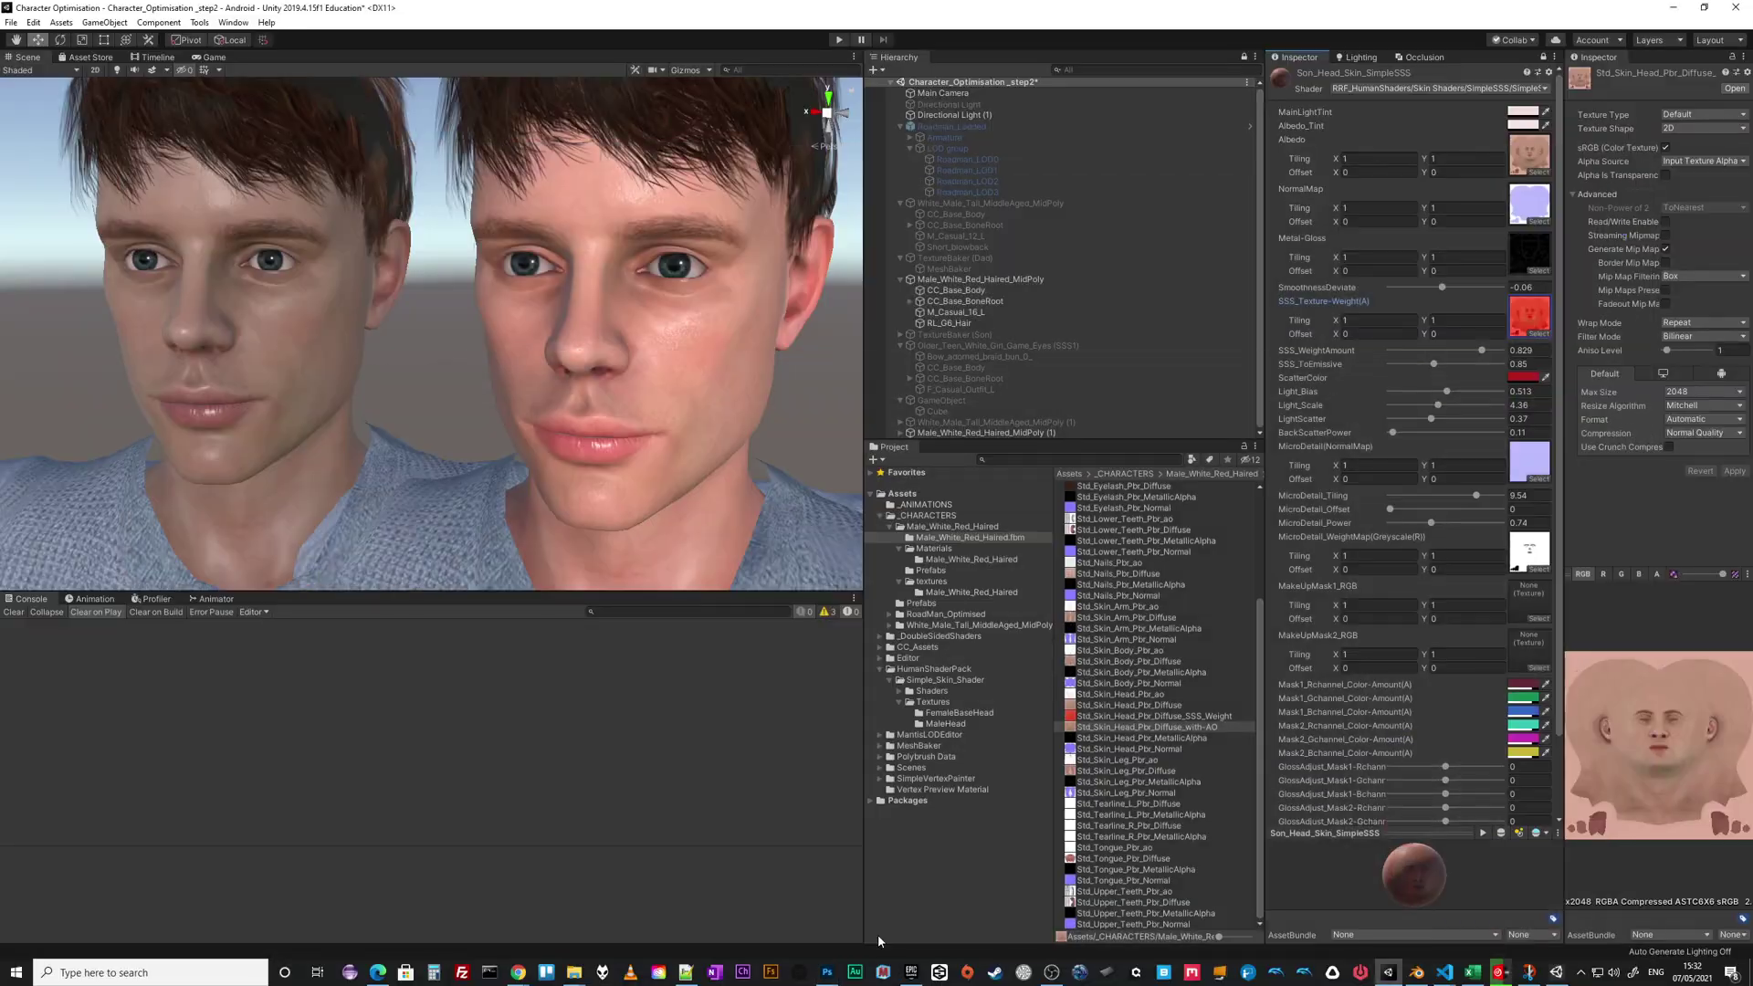
{"action": "left_click", "coordinate": [944, 593]}
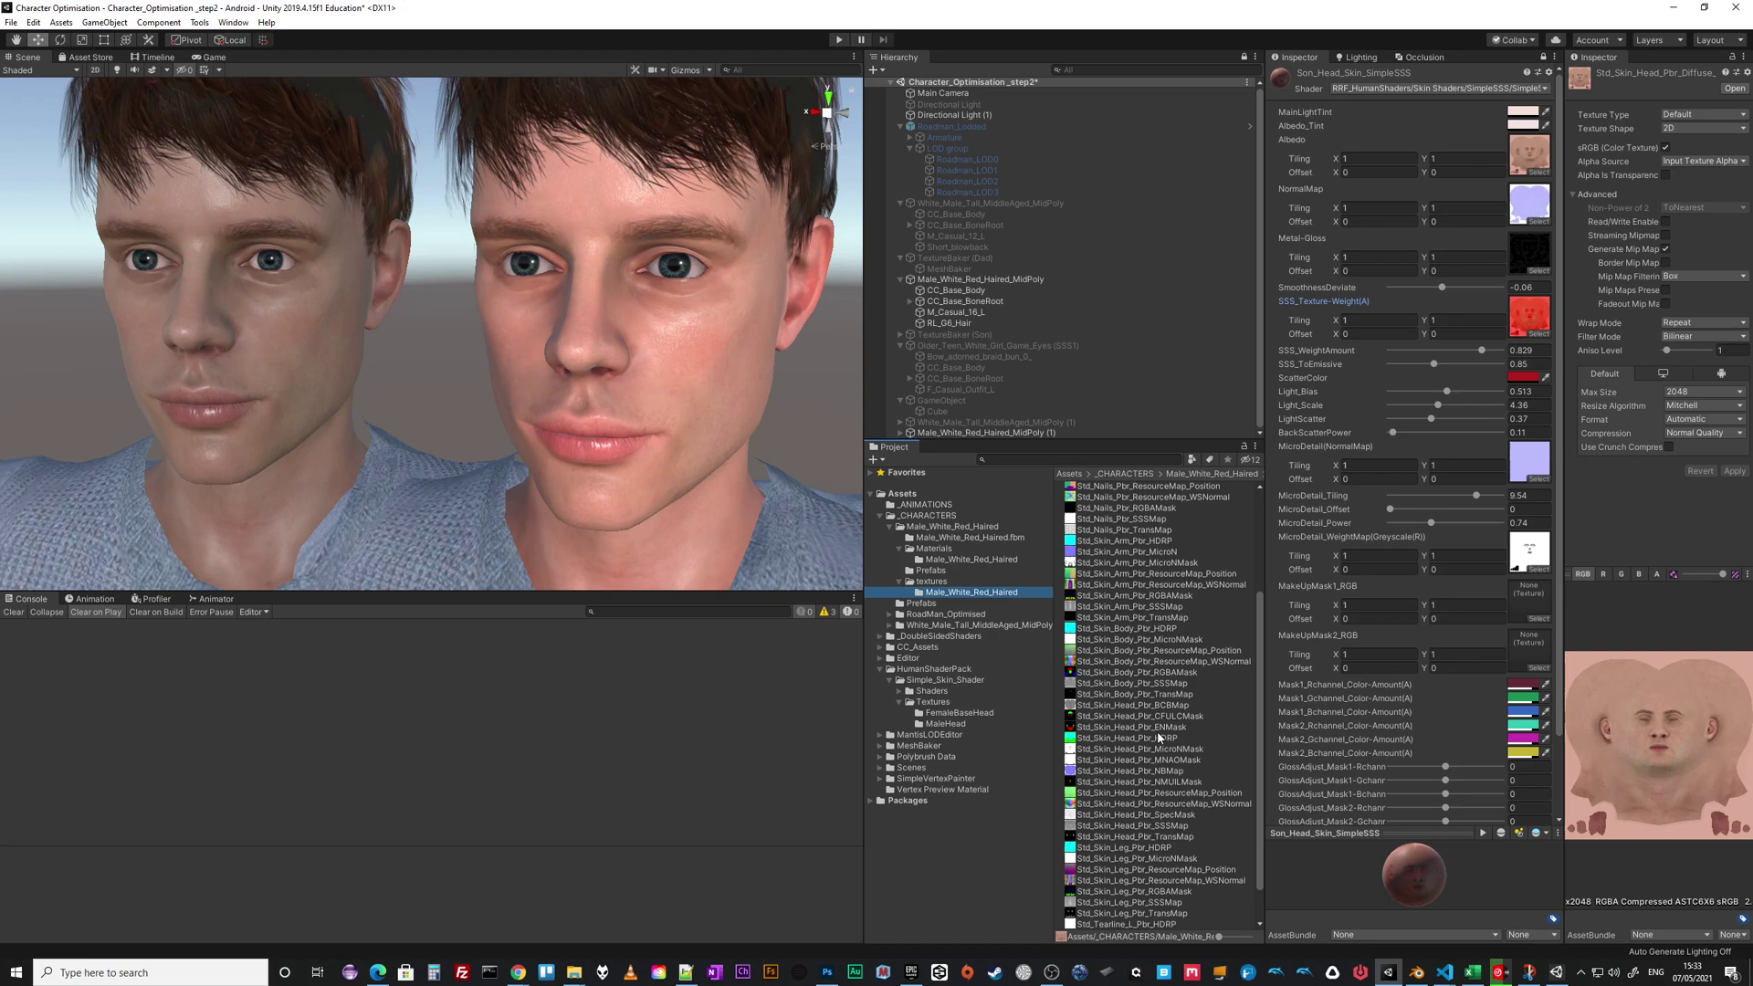
{"action": "left_click", "coordinate": [1122, 685]}
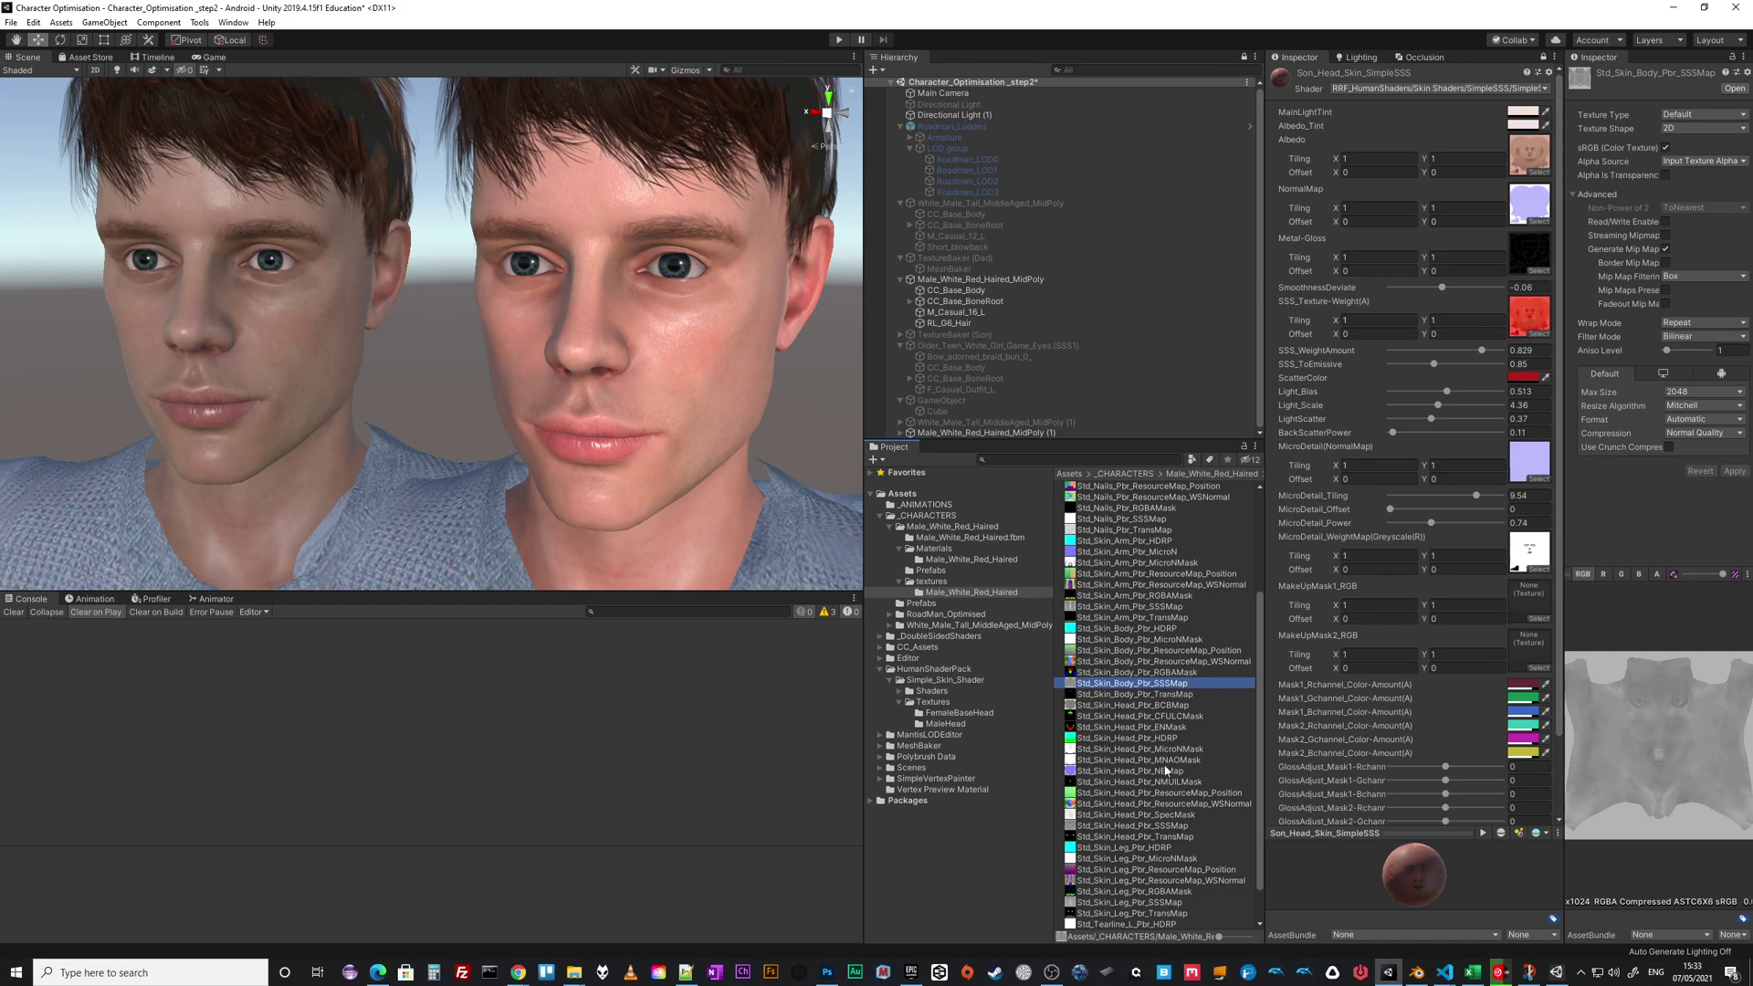
{"action": "left_click", "coordinate": [1176, 825]}
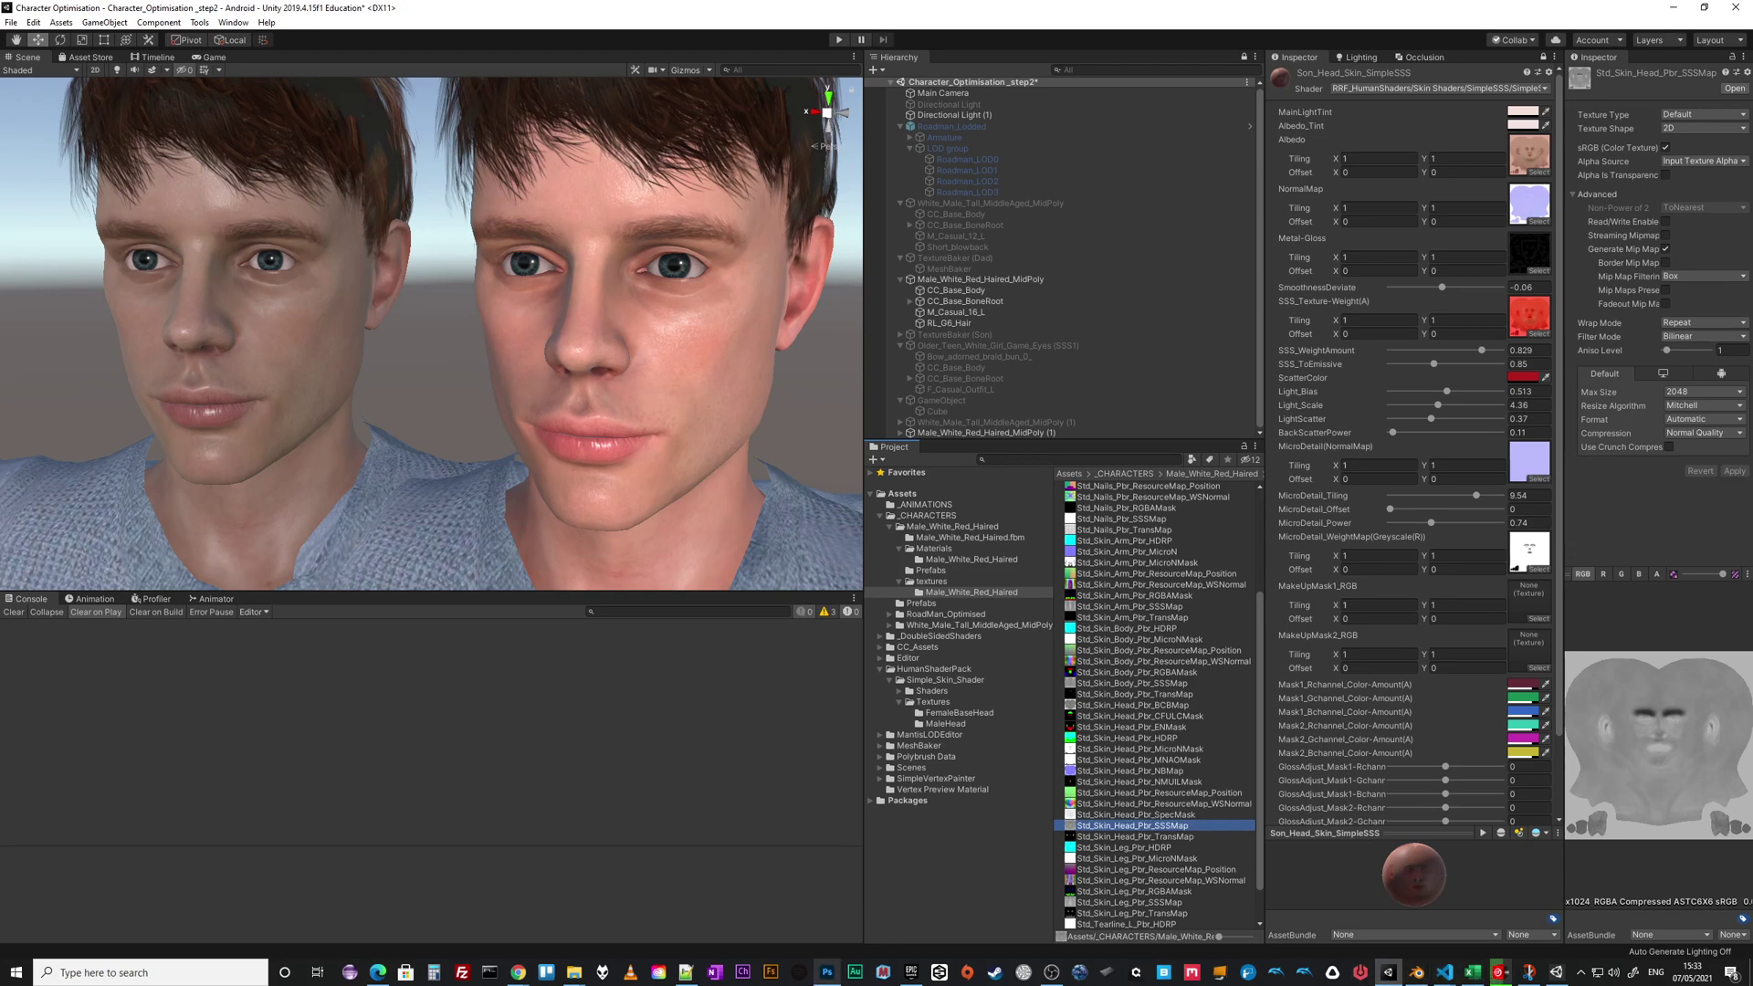
- Switch to Photoshop and examine Std_Skin_Head_Pbr_SSSMap_alpha.psd with Layer 2, Levels 1 and Layer 1 hidden
{"action": "left_click", "coordinate": [828, 972]}
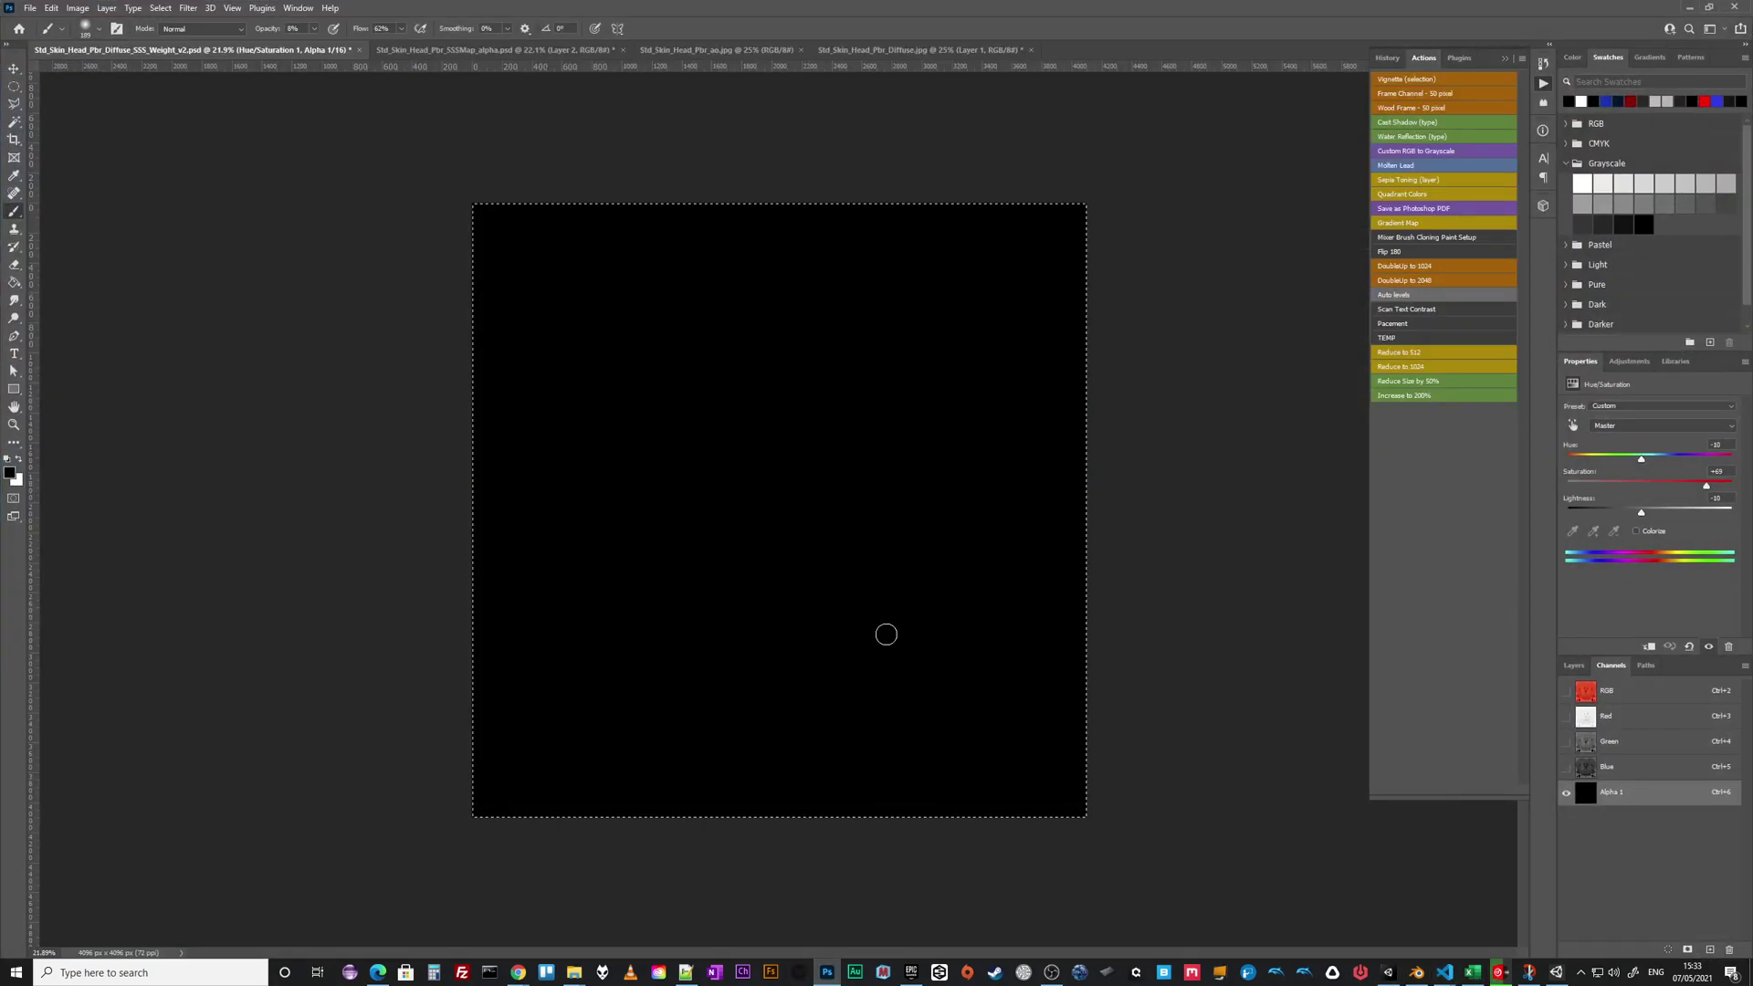
{"action": "left_click", "coordinate": [463, 51]}
{"action": "left_click", "coordinate": [1574, 665]}
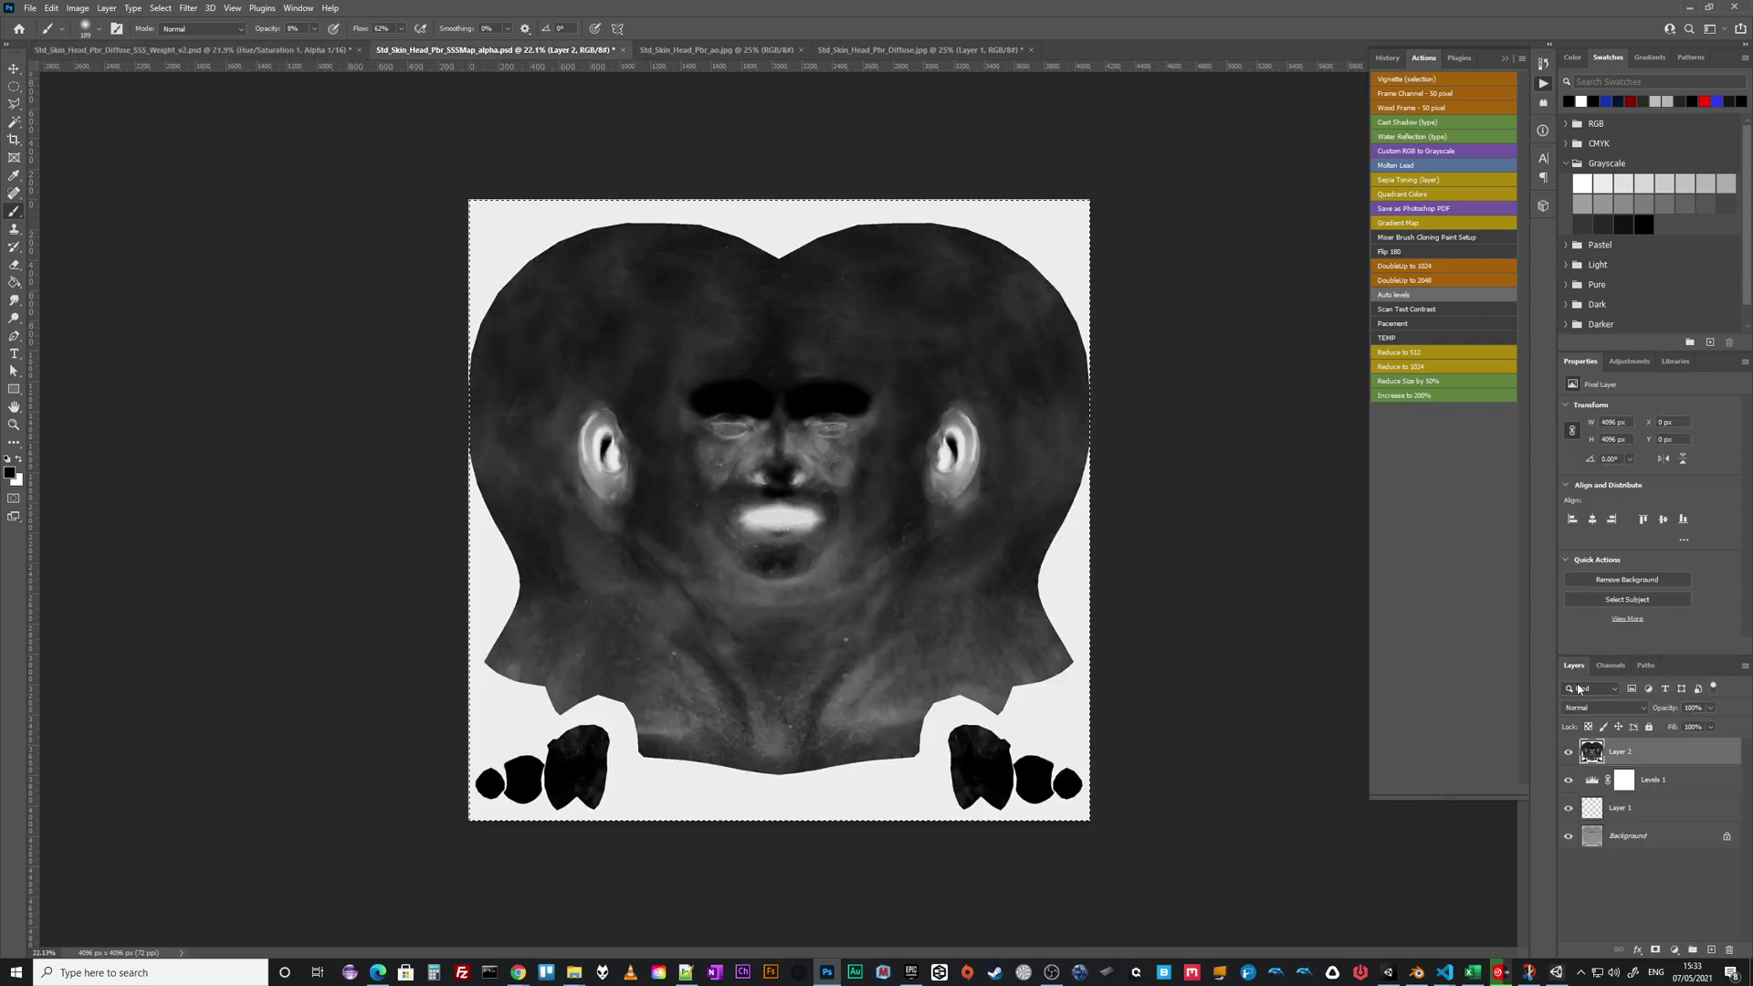
{"action": "left_click", "coordinate": [1569, 751]}
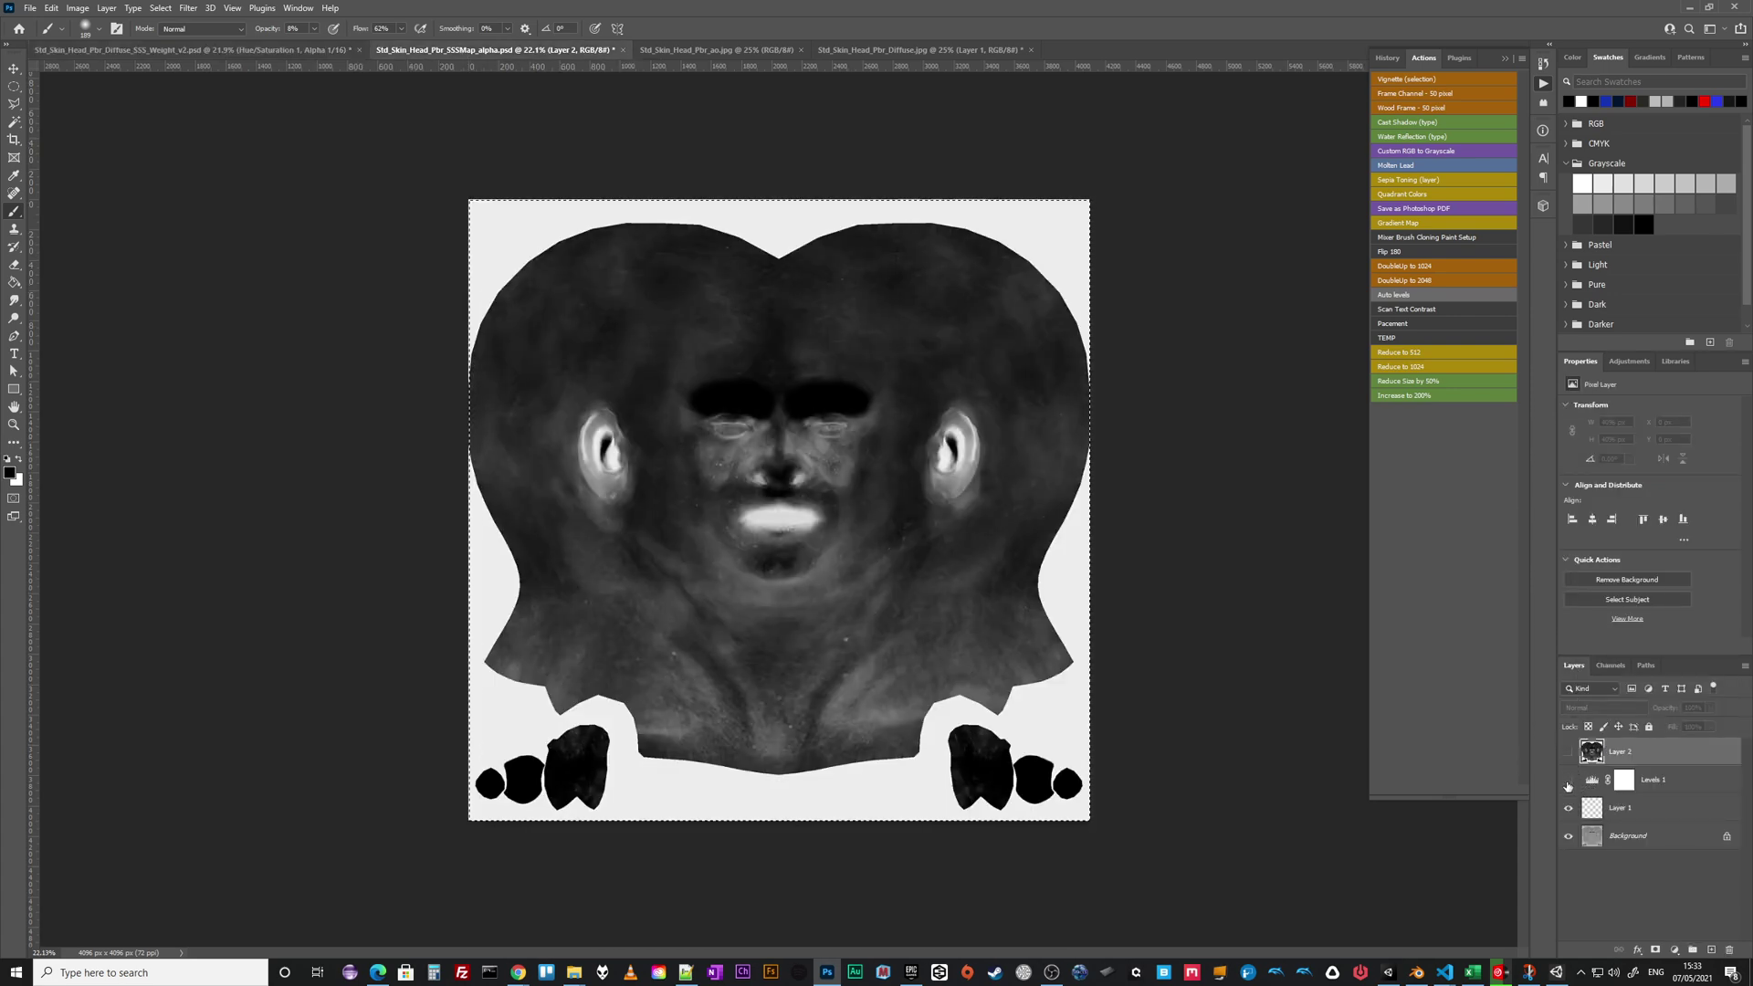
{"action": "left_click", "coordinate": [1568, 781]}
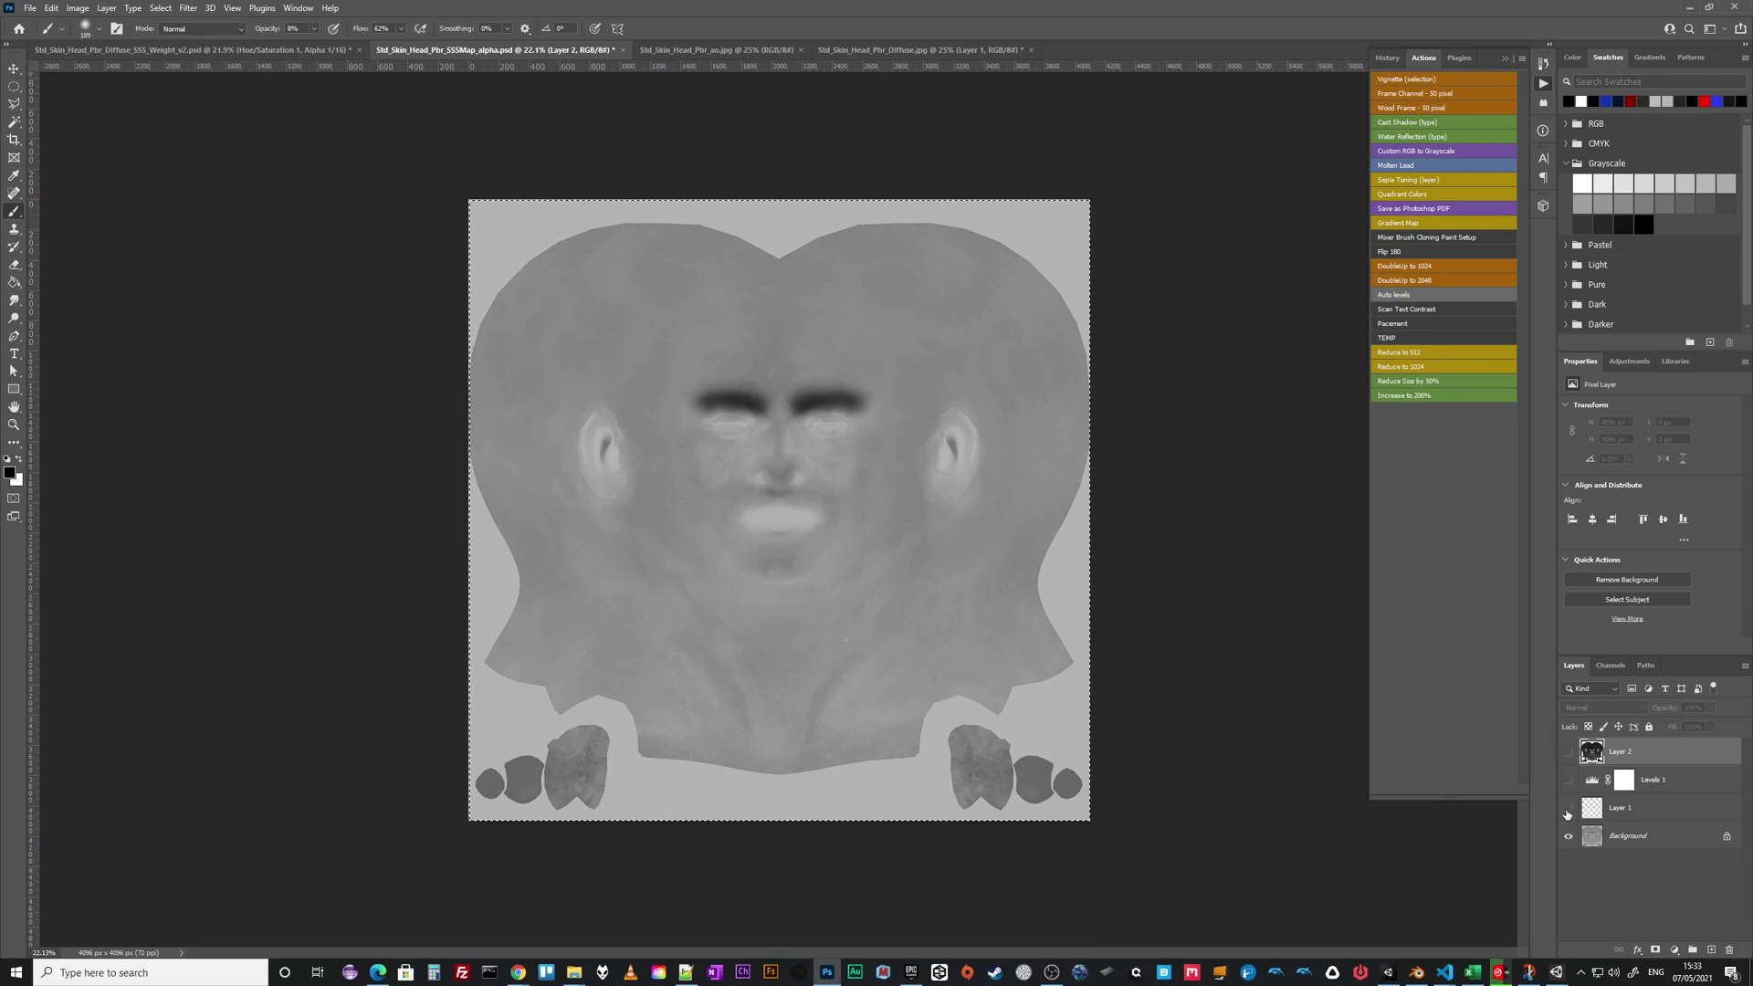
{"action": "left_click", "coordinate": [1569, 809]}
- Delete Layer 2 from the SSS map document and reshow the Levels 1 adjustment
{"action": "left_click", "coordinate": [1726, 952]}
{"action": "left_click", "coordinate": [1063, 587]}
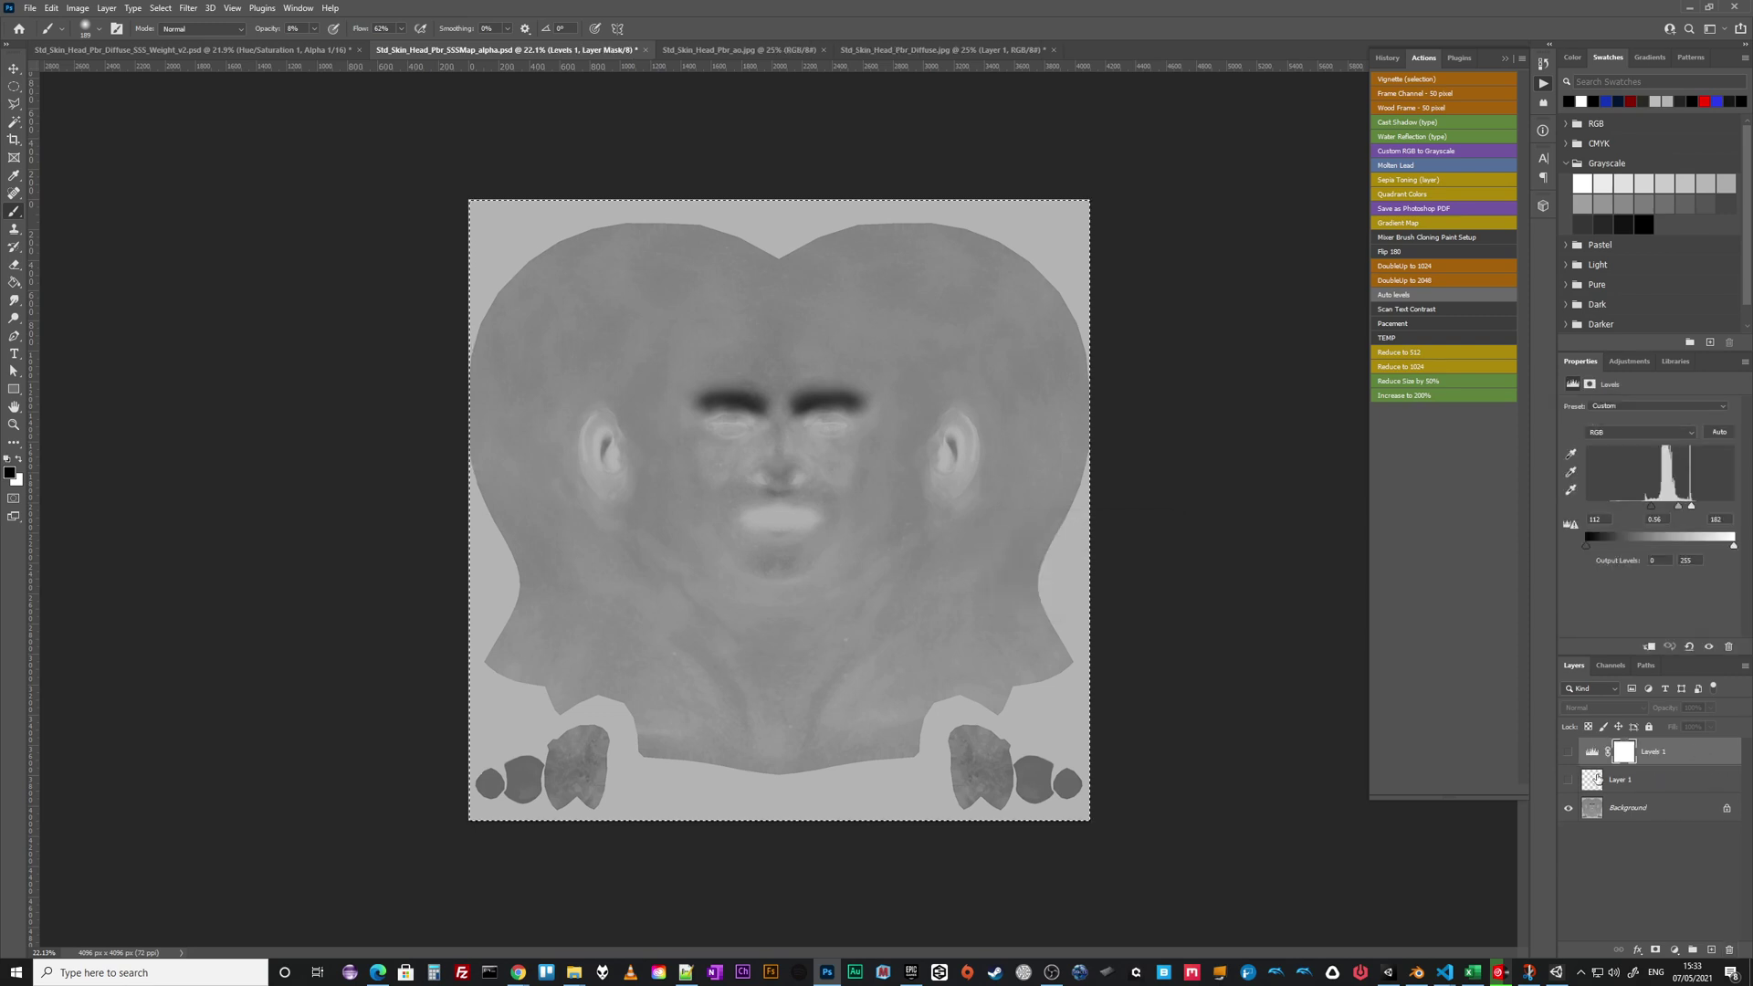
{"action": "left_click", "coordinate": [1568, 752]}
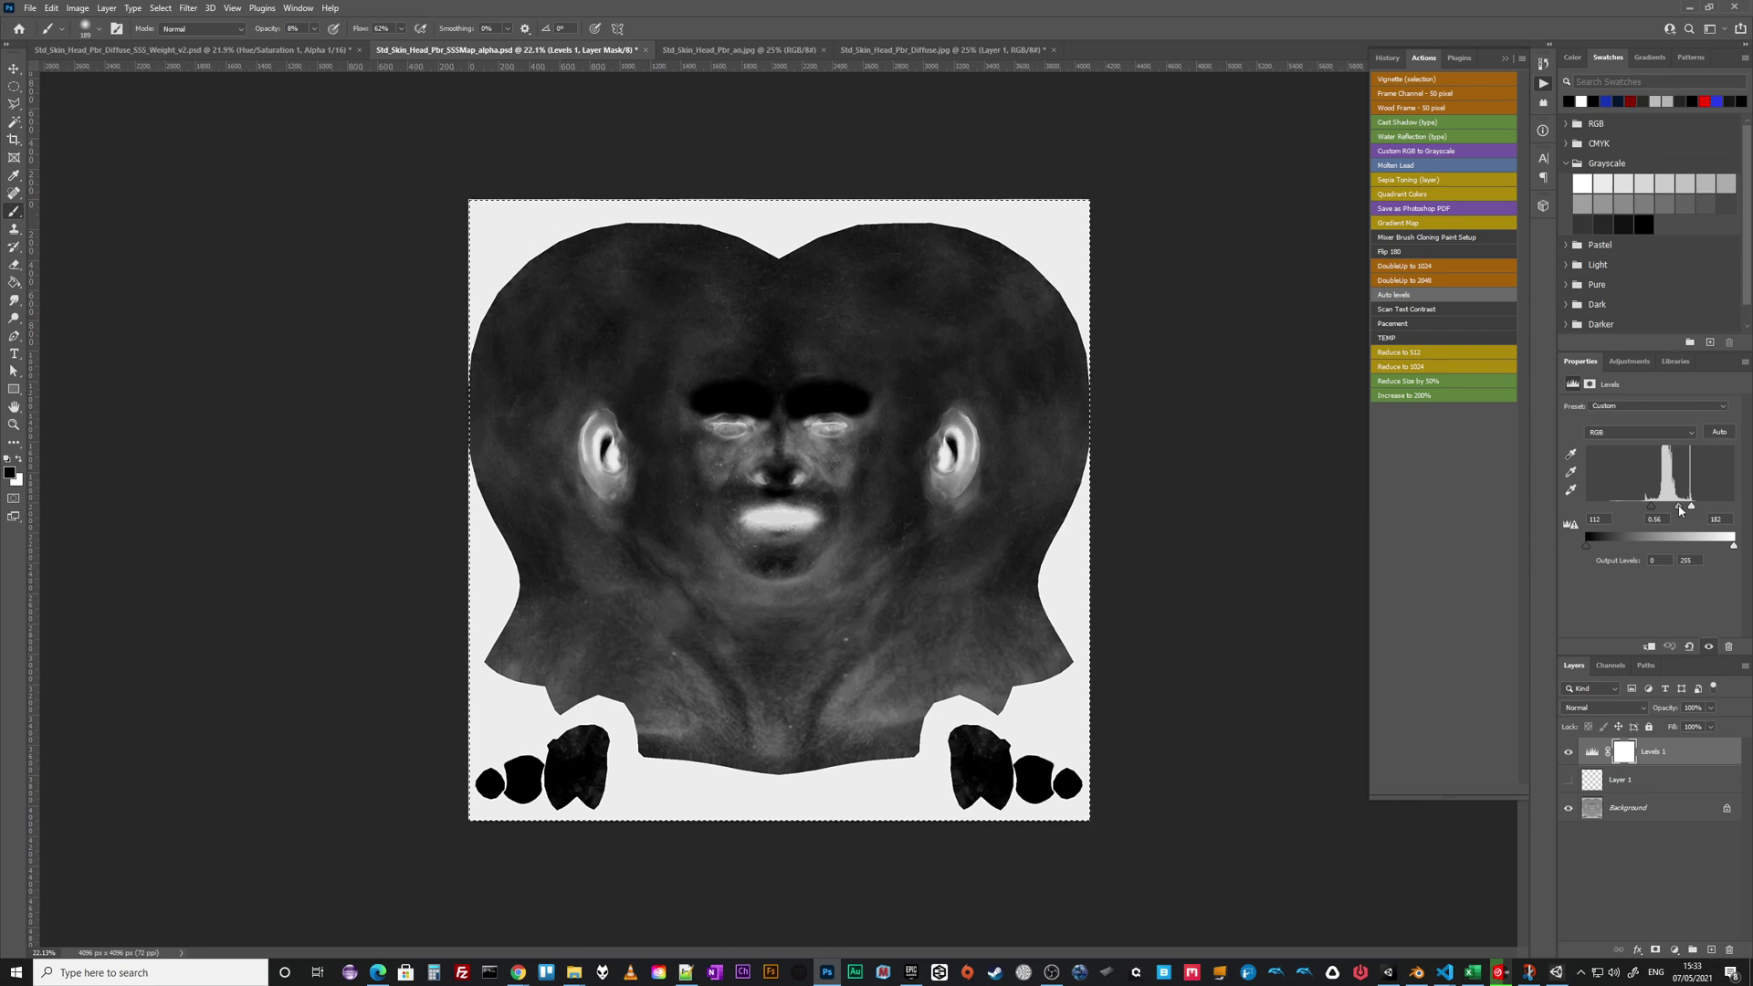
- Brighten the Levels 1 midtones to 1.08, comparing the result with 0.56 before restoring the brighter setting
{"action": "left_click_drag", "start_coordinate": [1679, 510], "coordinate": [1673, 511]}
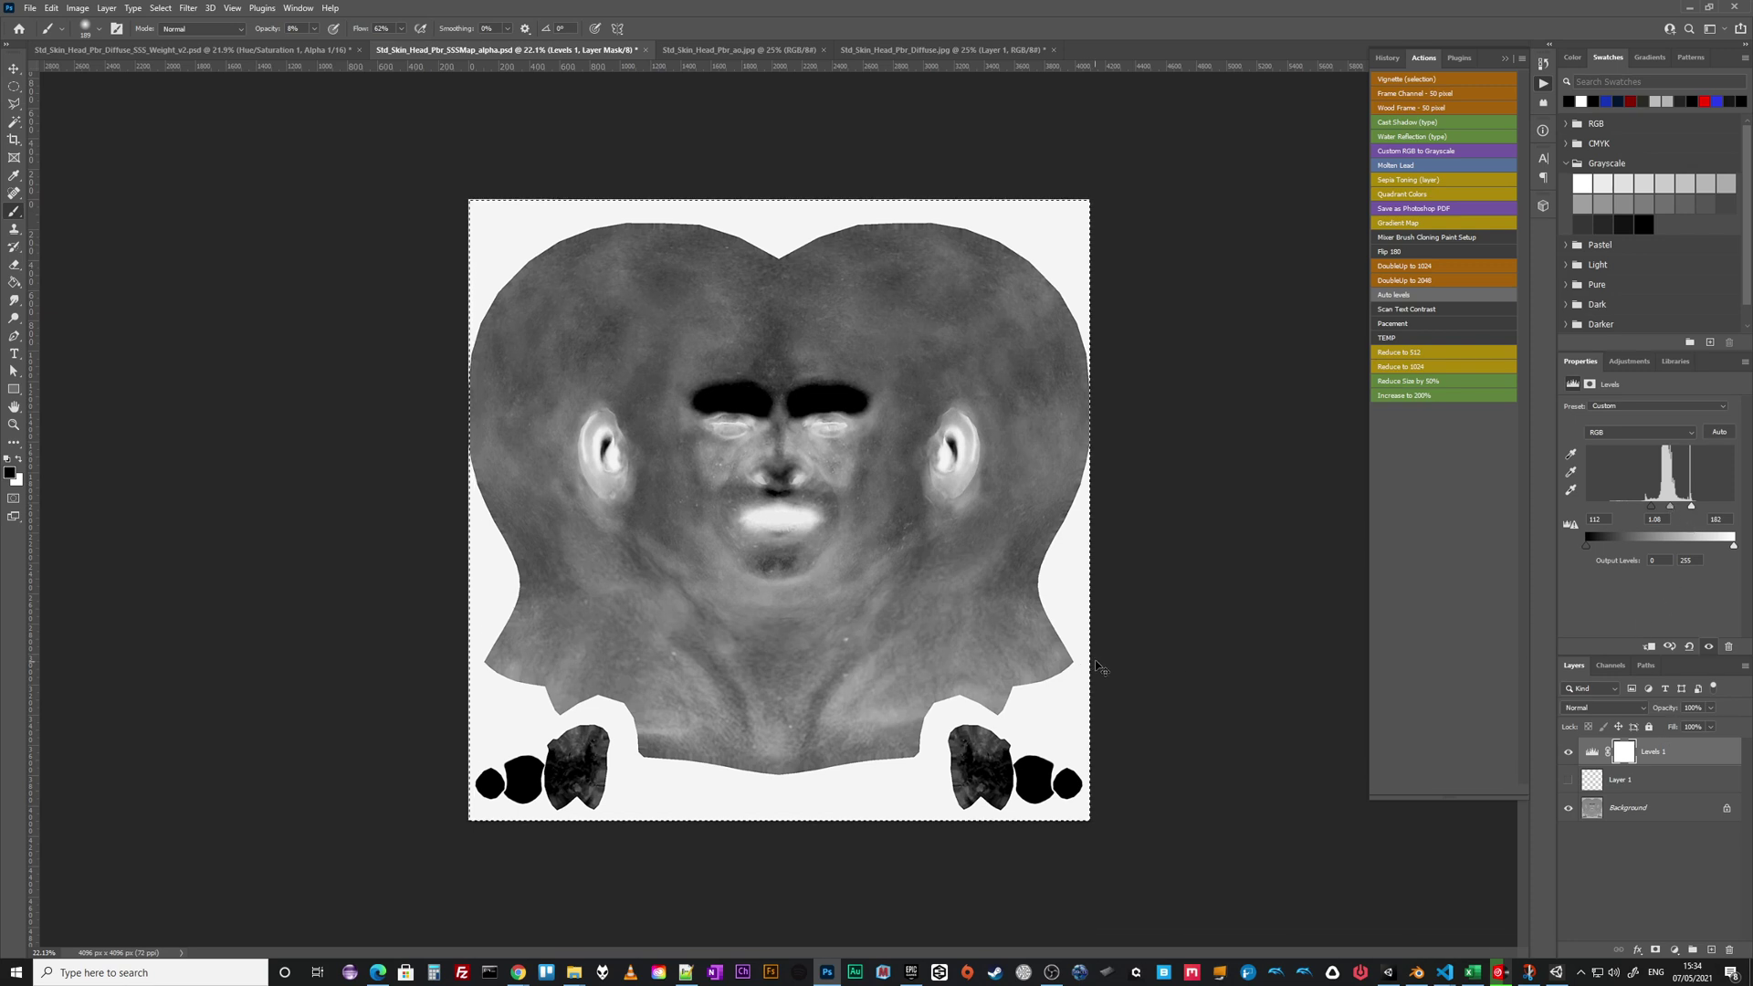
{"action": "type", "text": "0.56"}
{"action": "key", "text": "Return"}
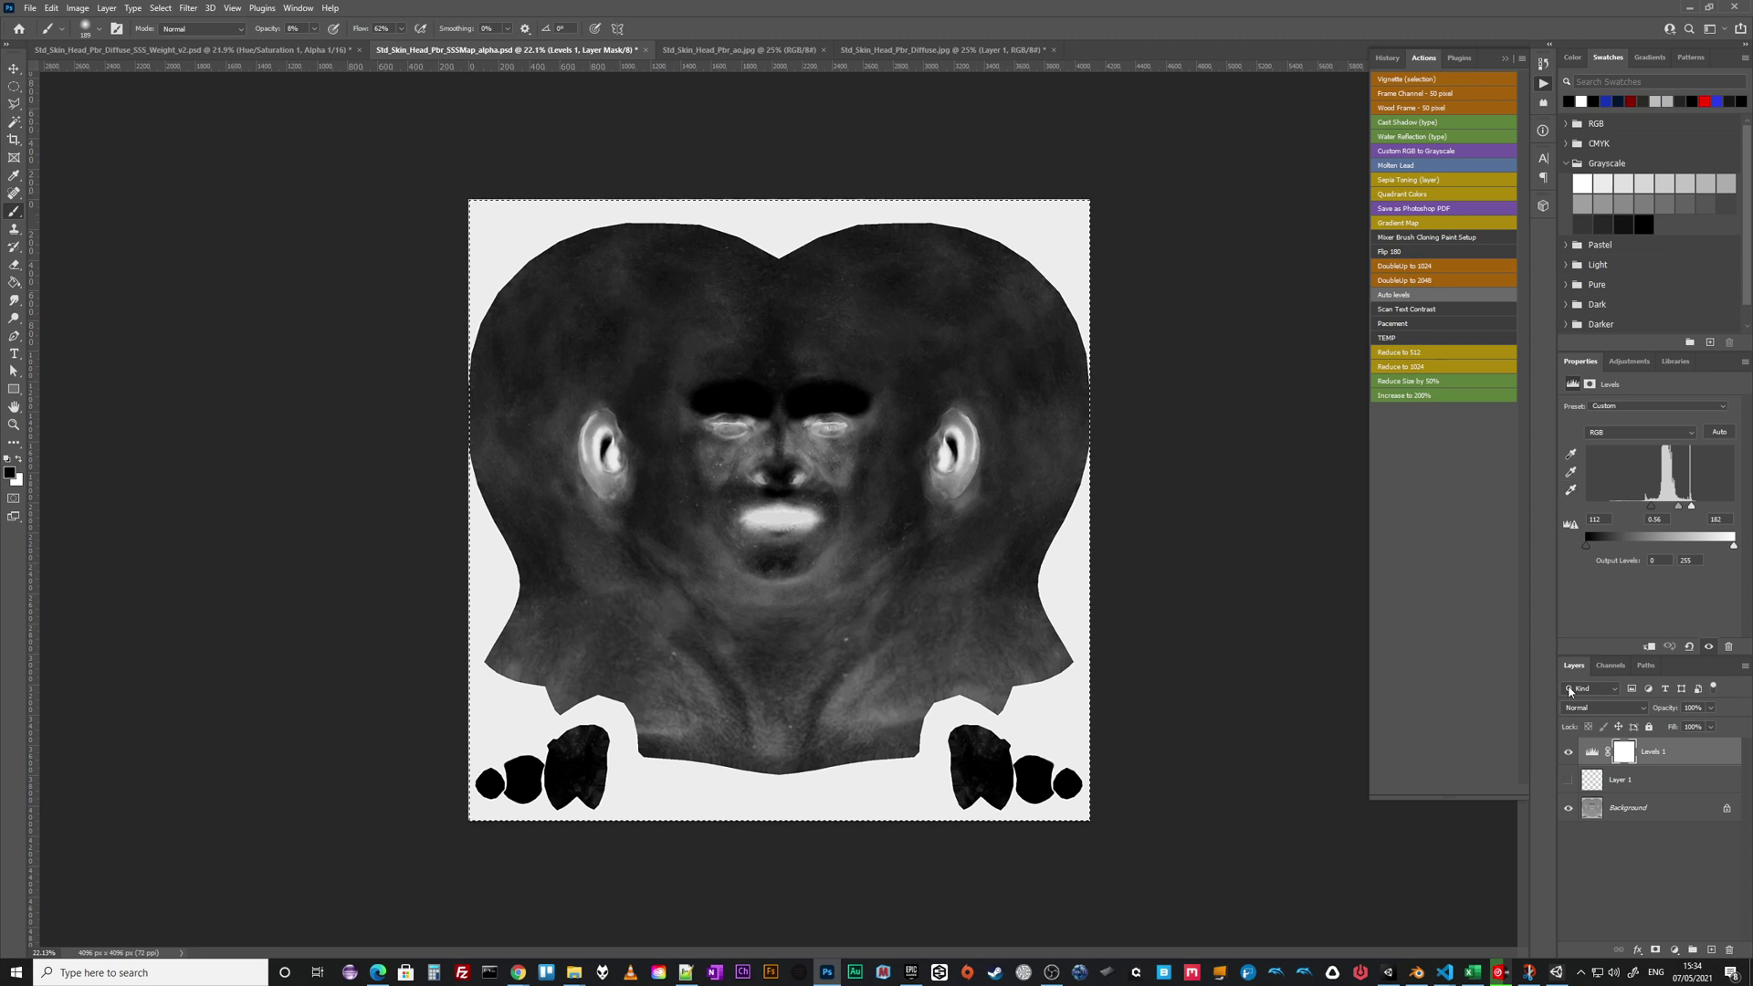
{"action": "left_click", "coordinate": [51, 13]}
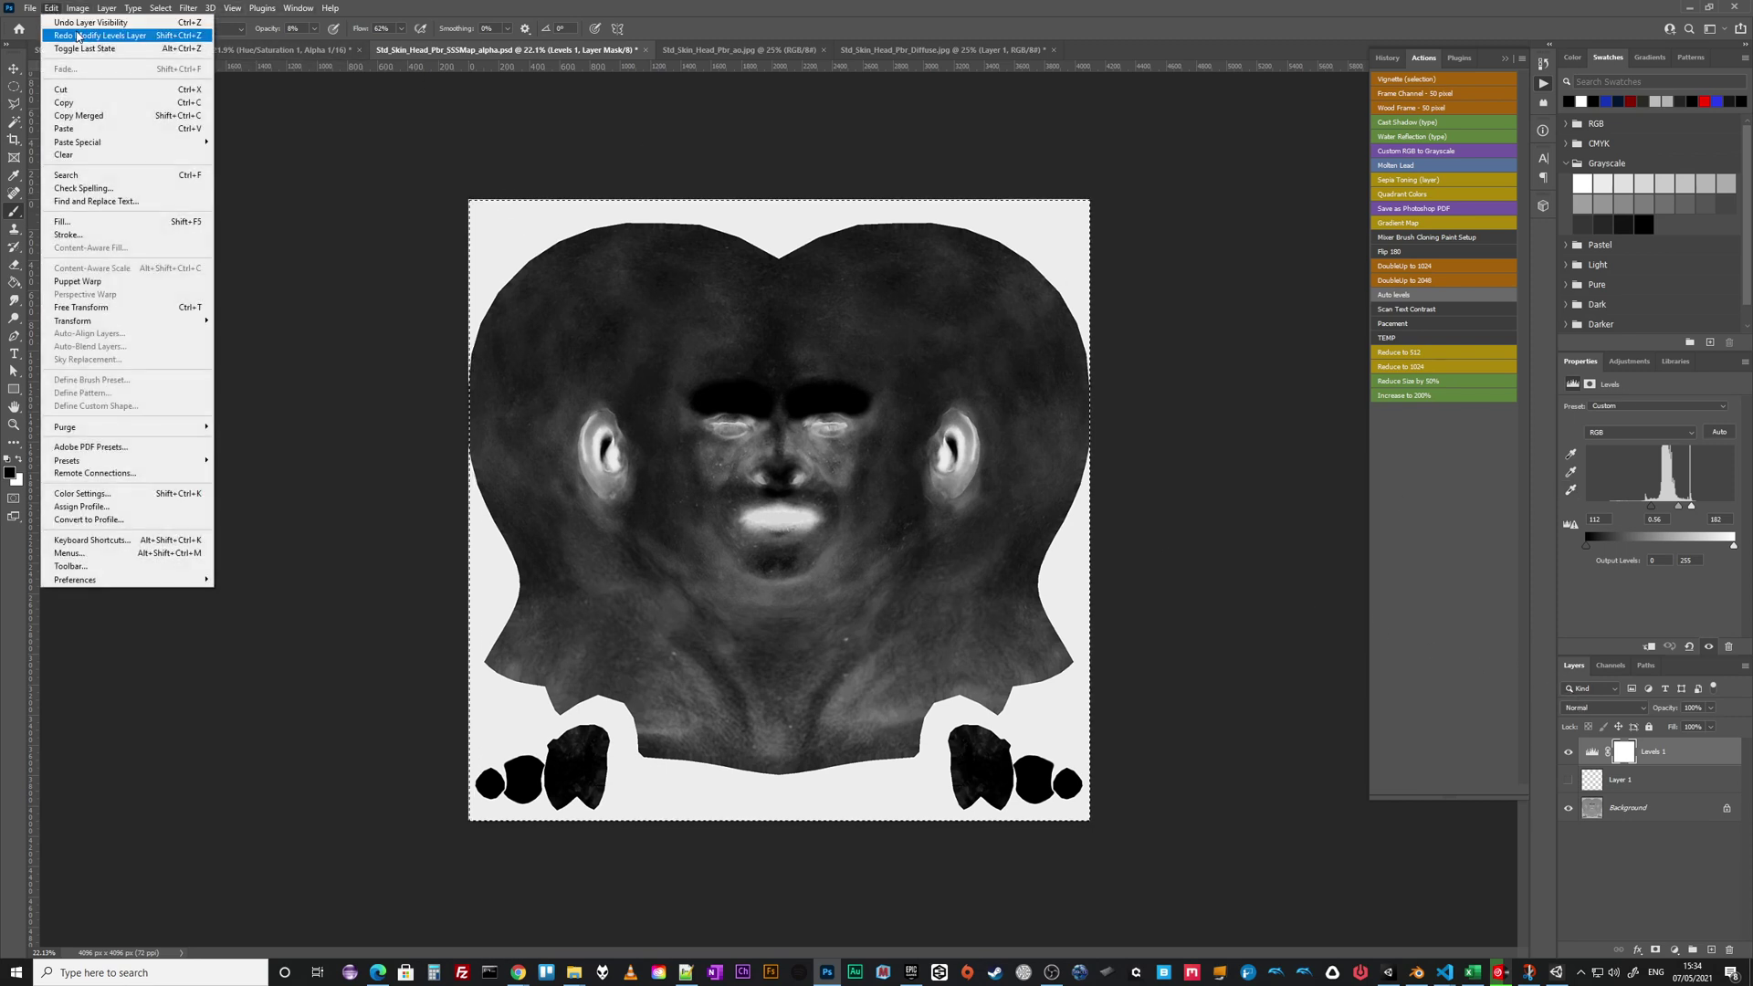
{"action": "left_click", "coordinate": [79, 28]}
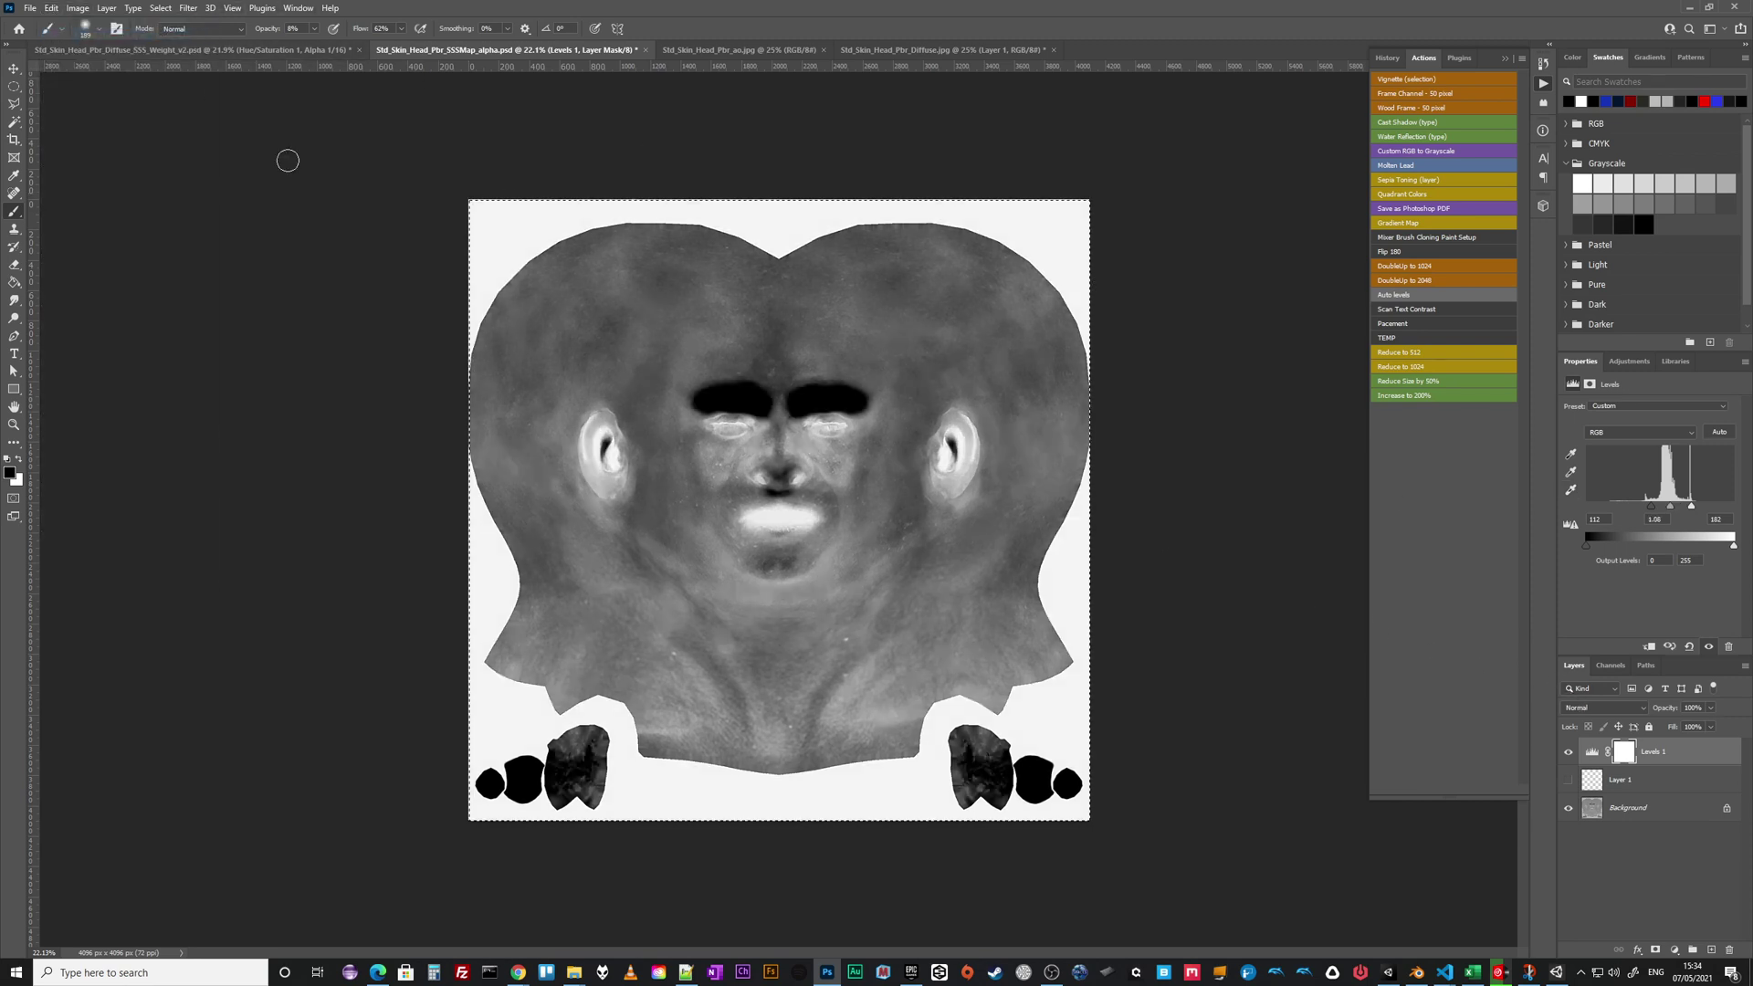
- Select Layer 1 and make it visible beneath the Levels 1 adjustment
{"action": "left_click", "coordinate": [1641, 785]}
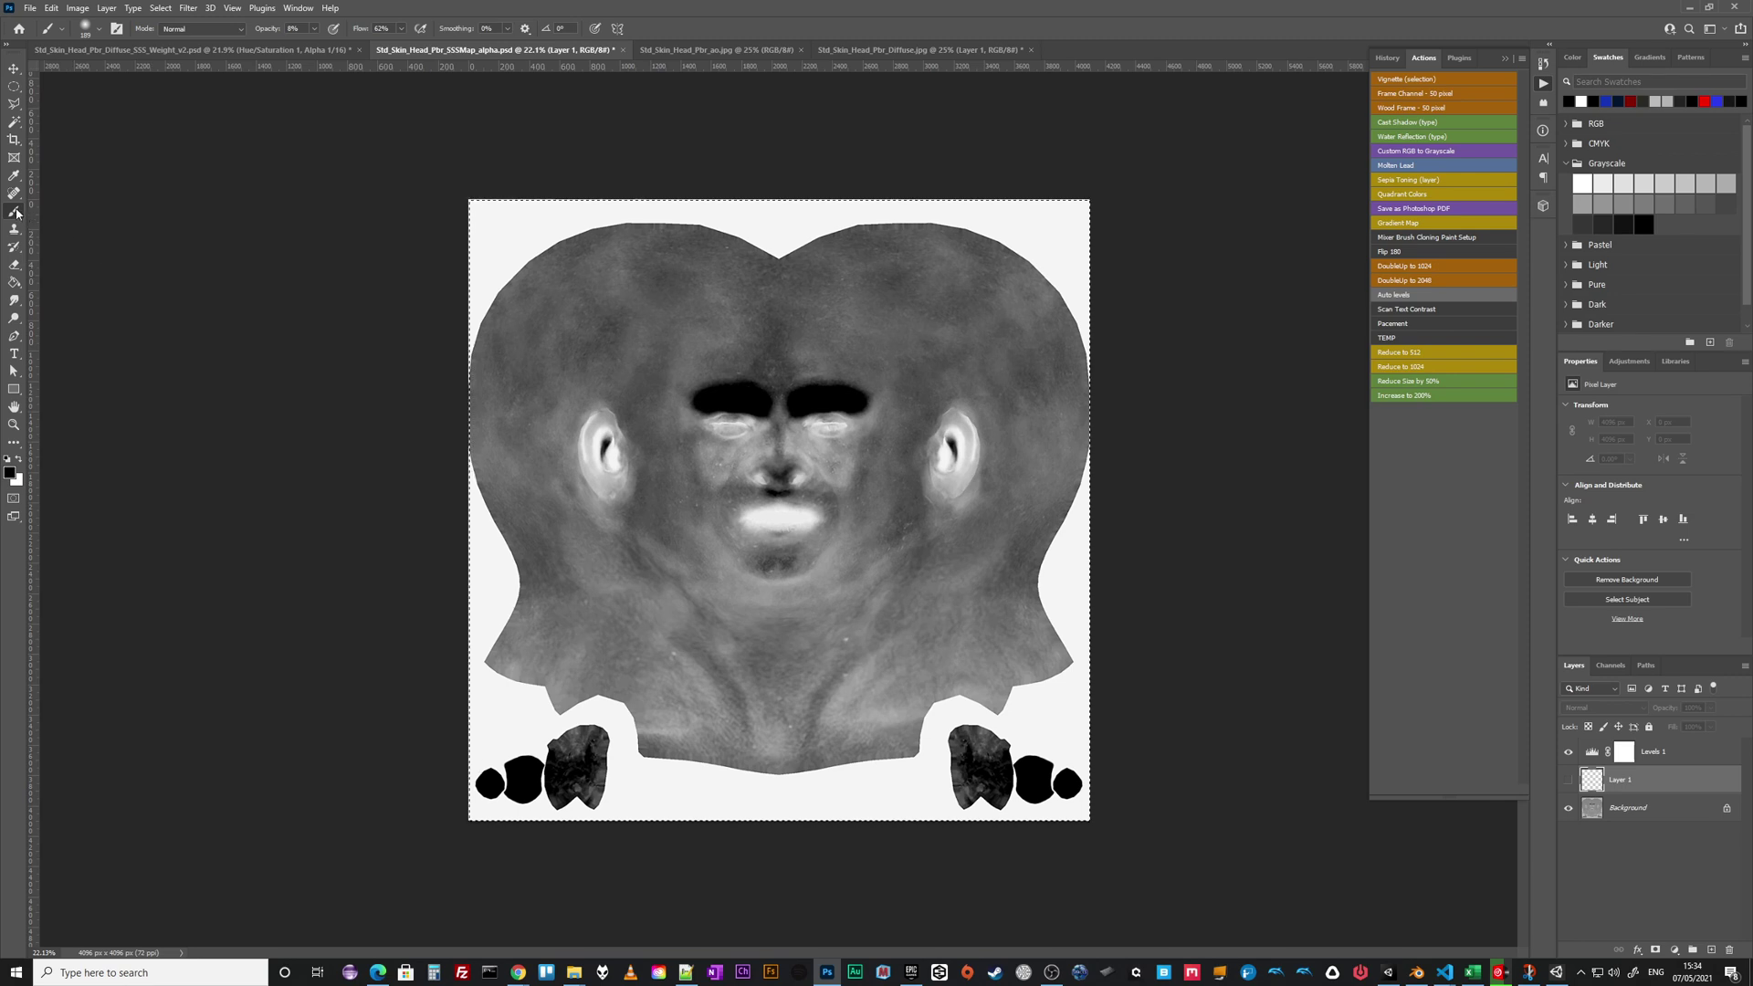
{"action": "left_click", "coordinate": [1568, 780]}
{"action": "left_click", "coordinate": [1569, 779]}
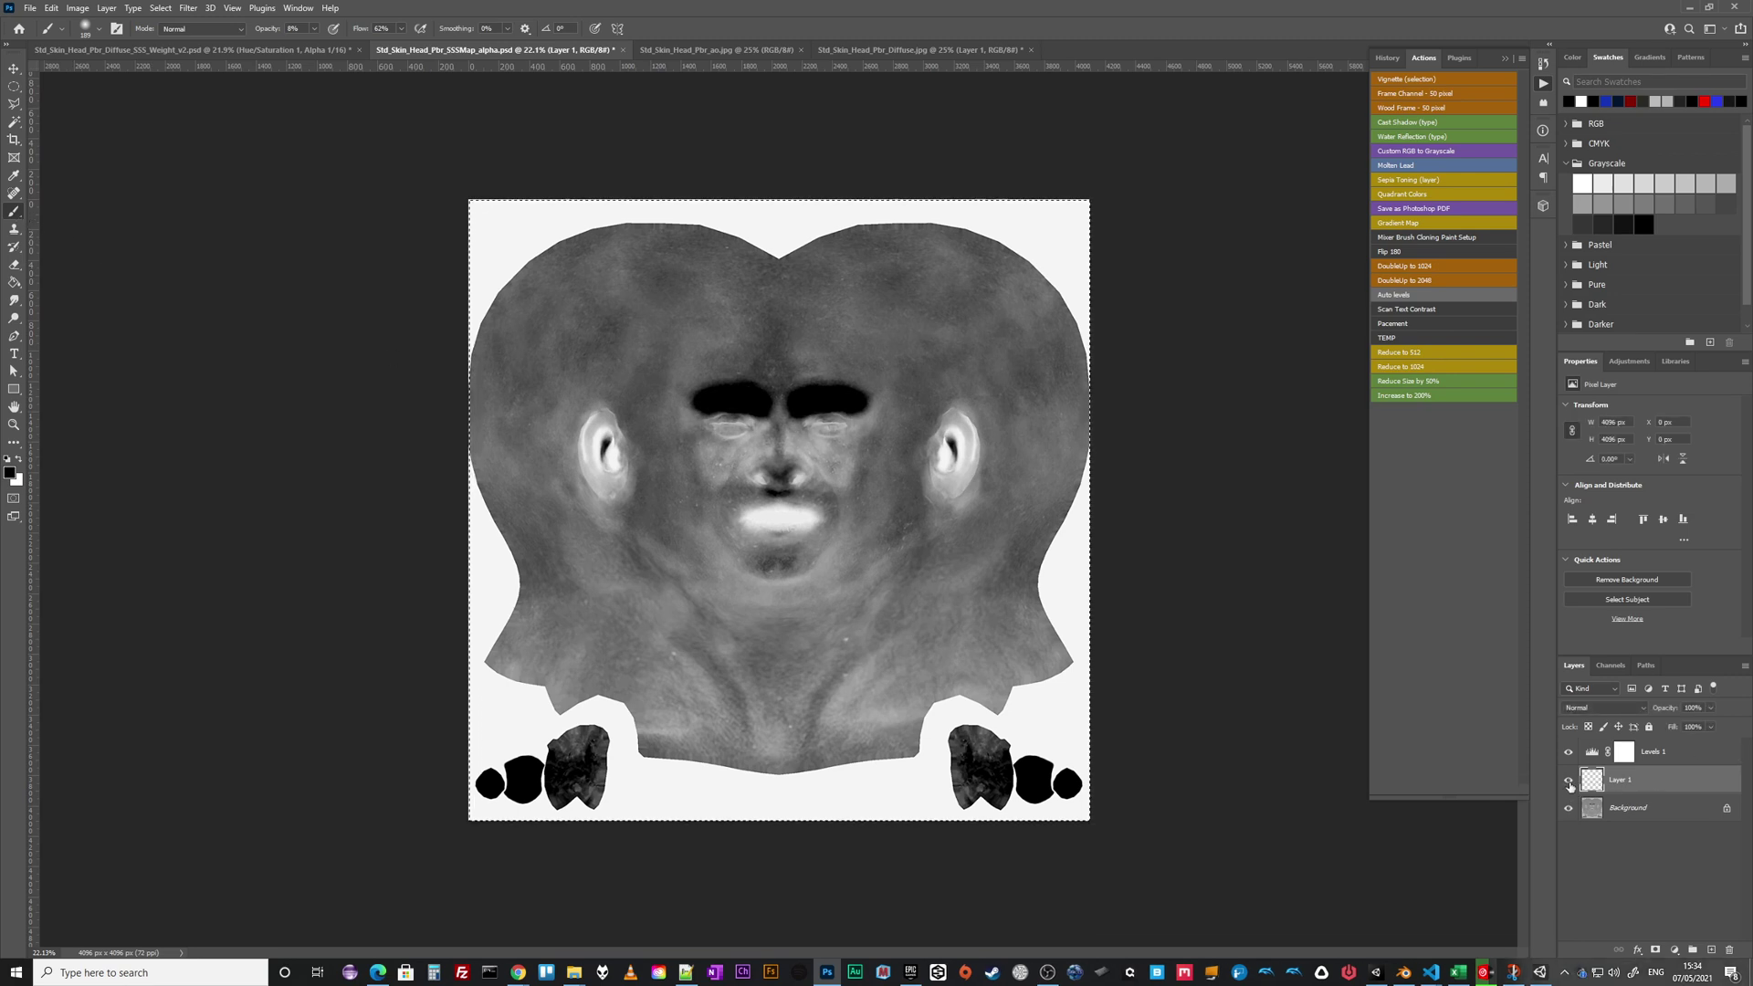
{"action": "left_click", "coordinate": [1711, 949]}
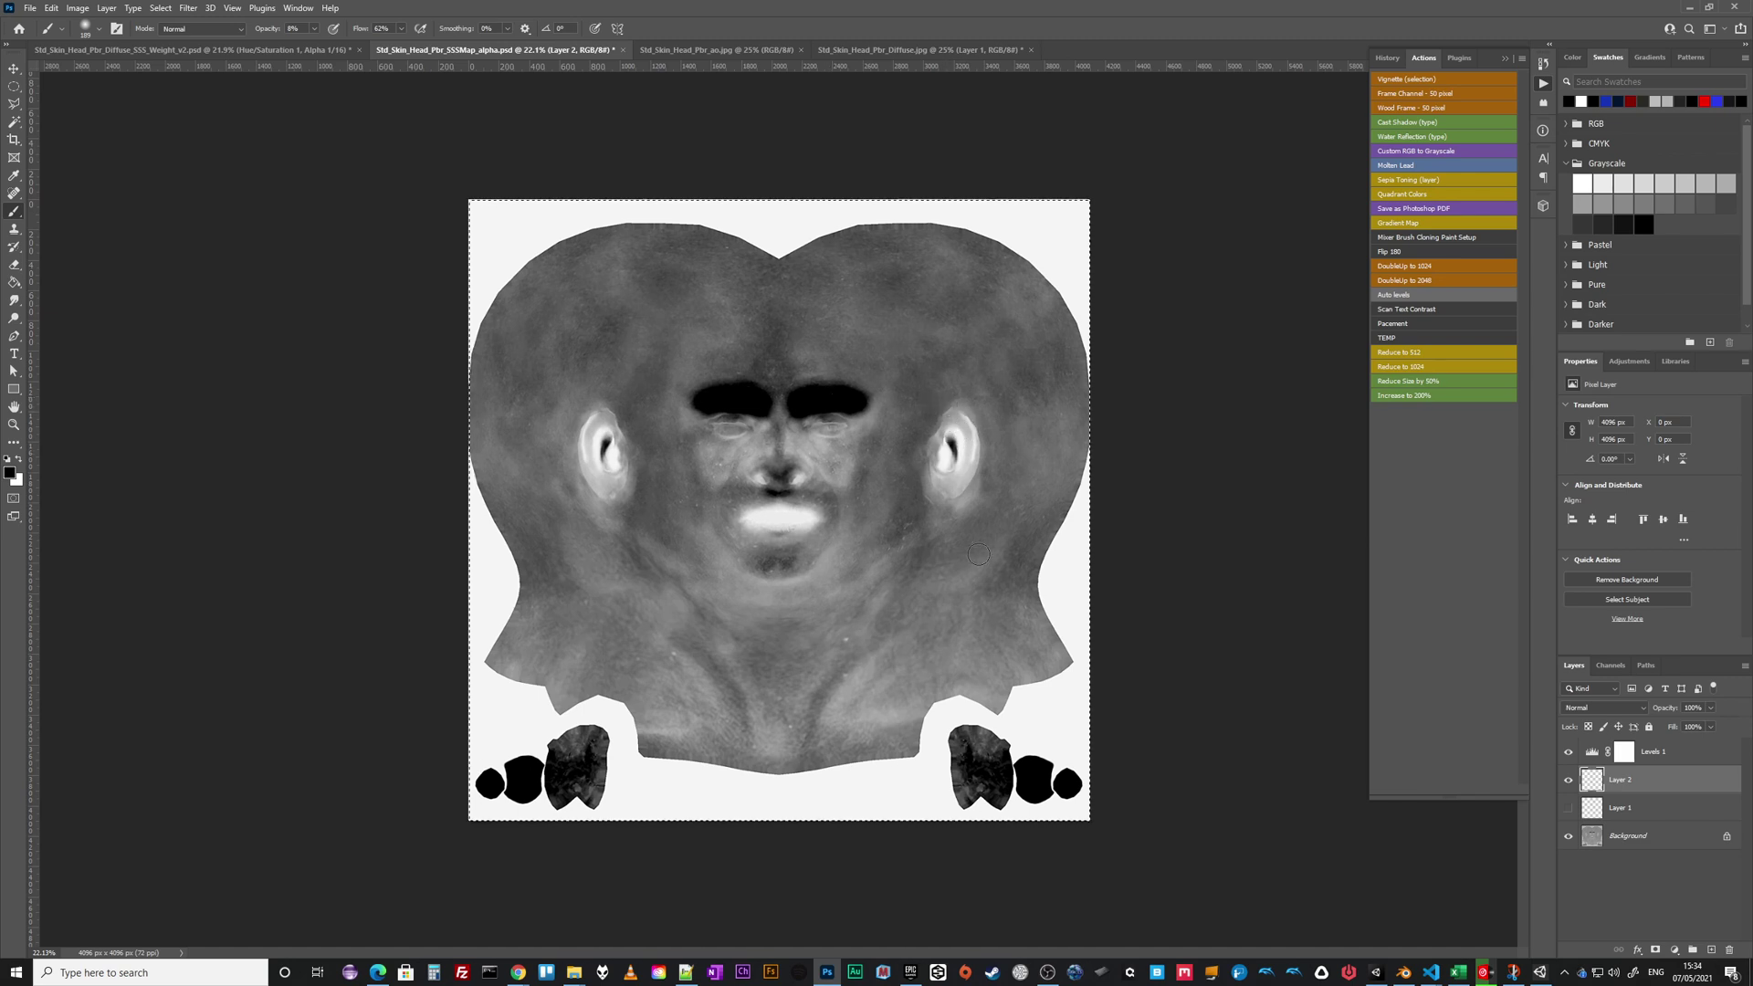
{"action": "left_click", "coordinate": [1569, 779]}
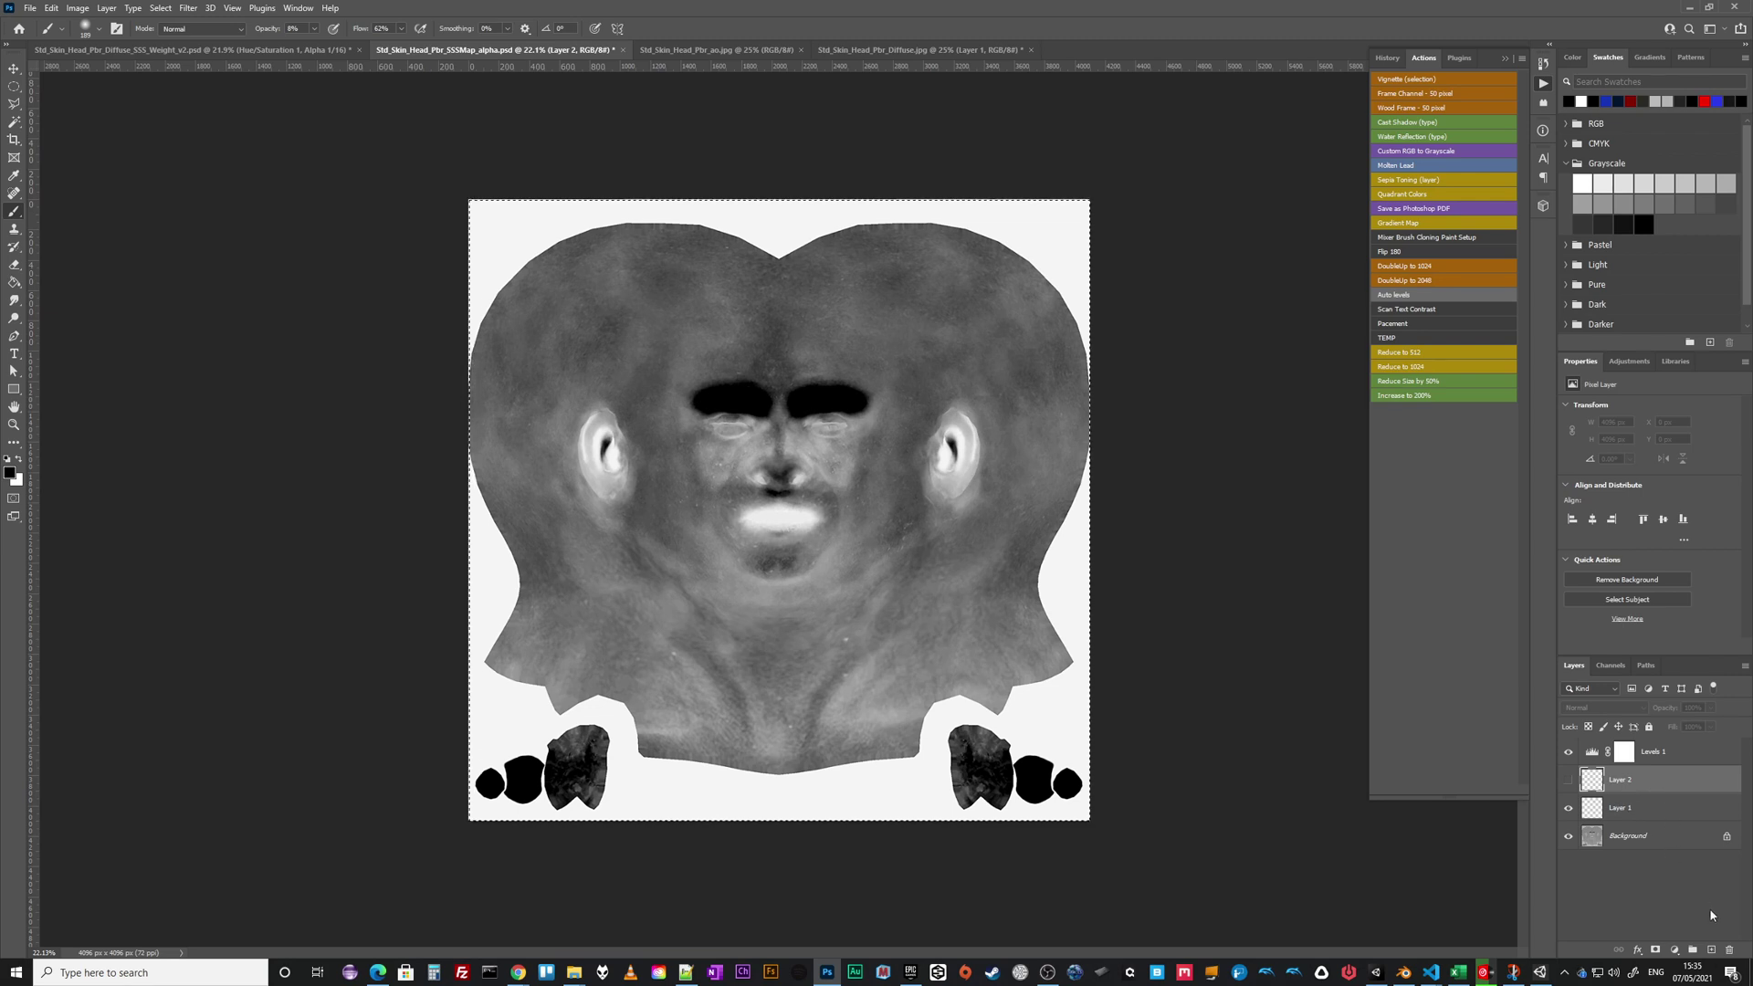
{"action": "left_click", "coordinate": [1728, 949]}
{"action": "left_click", "coordinate": [1053, 584]}
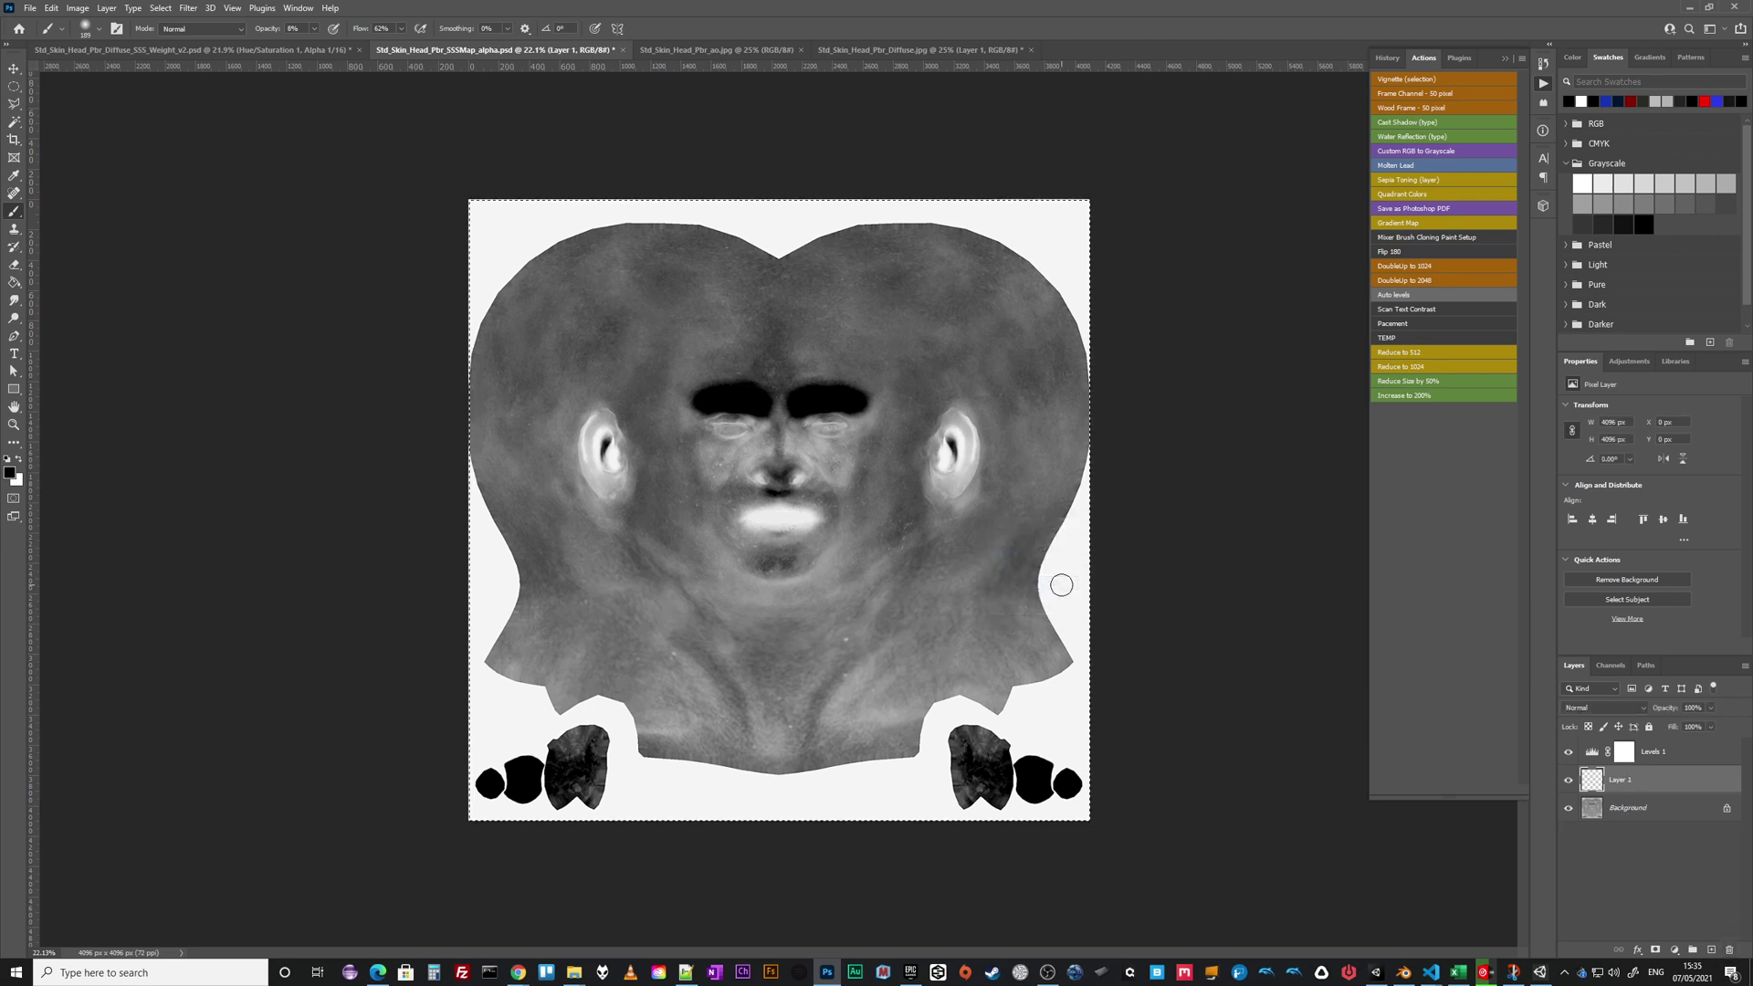
- Select Levels 1 through Background, compare the map without Levels 1, and stamp the visible layers into a new merged layer on top
{"action": "left_click", "coordinate": [1681, 754]}
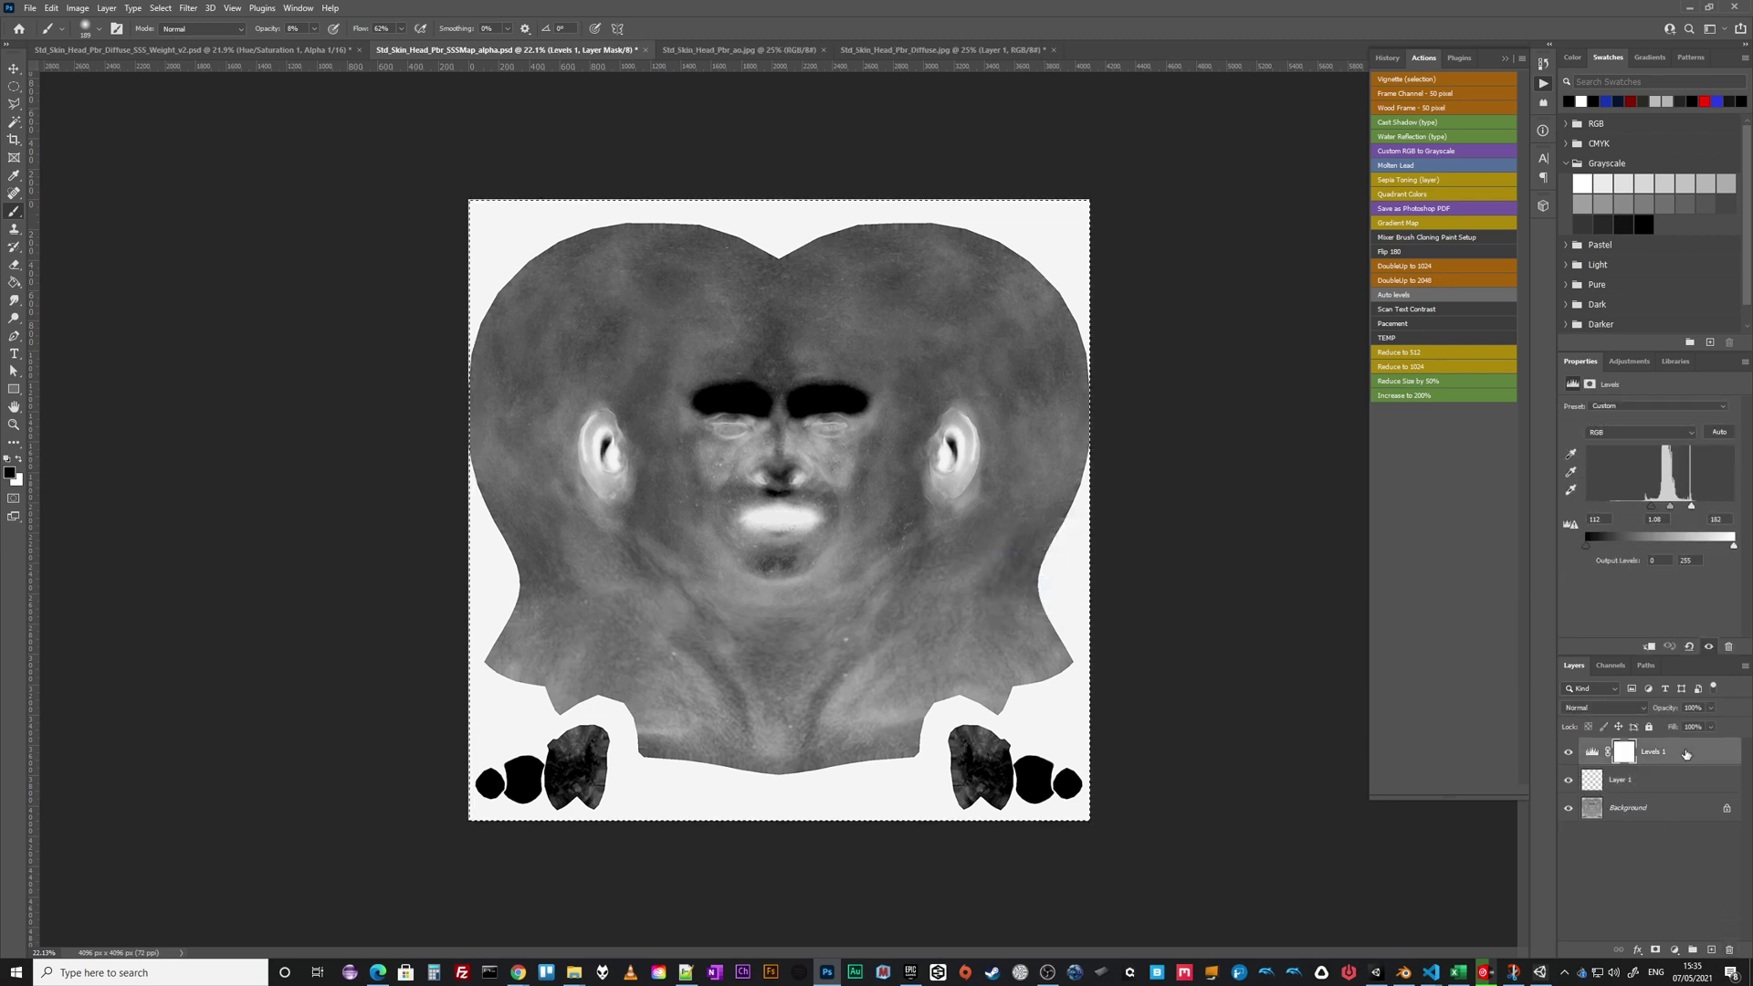
{"action": "left_click", "coordinate": [1653, 815], "text": "shift"}
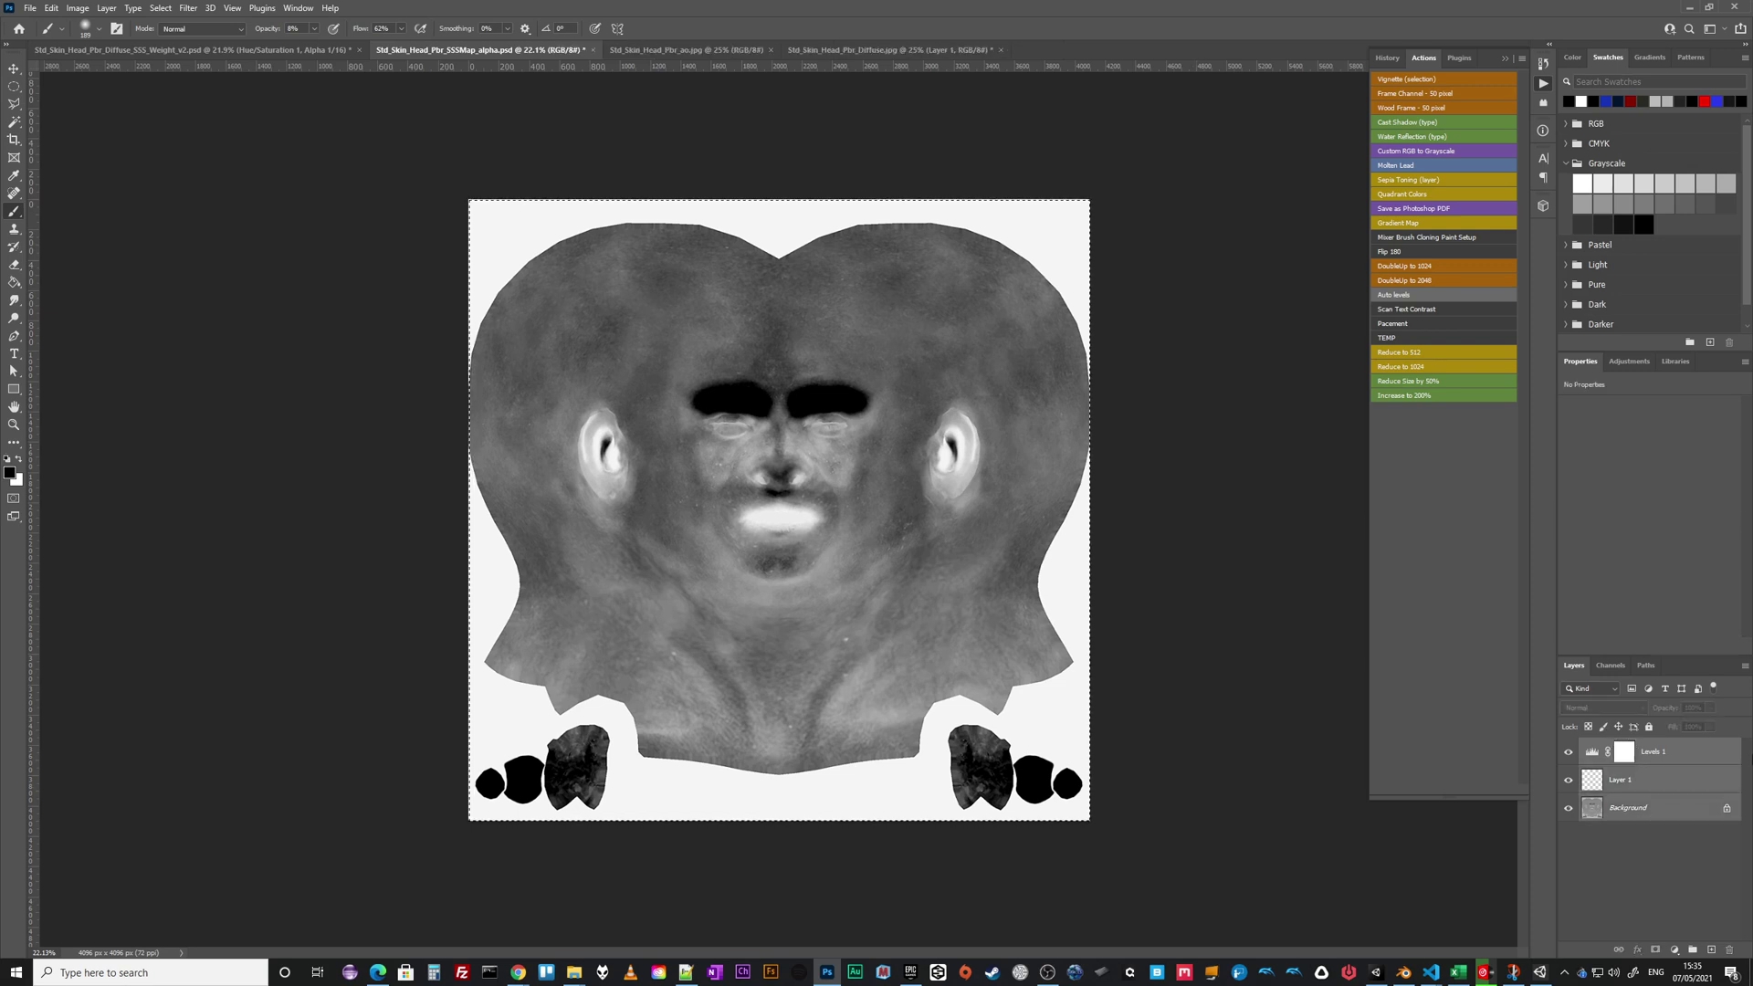
{"action": "left_click", "coordinate": [1745, 668]}
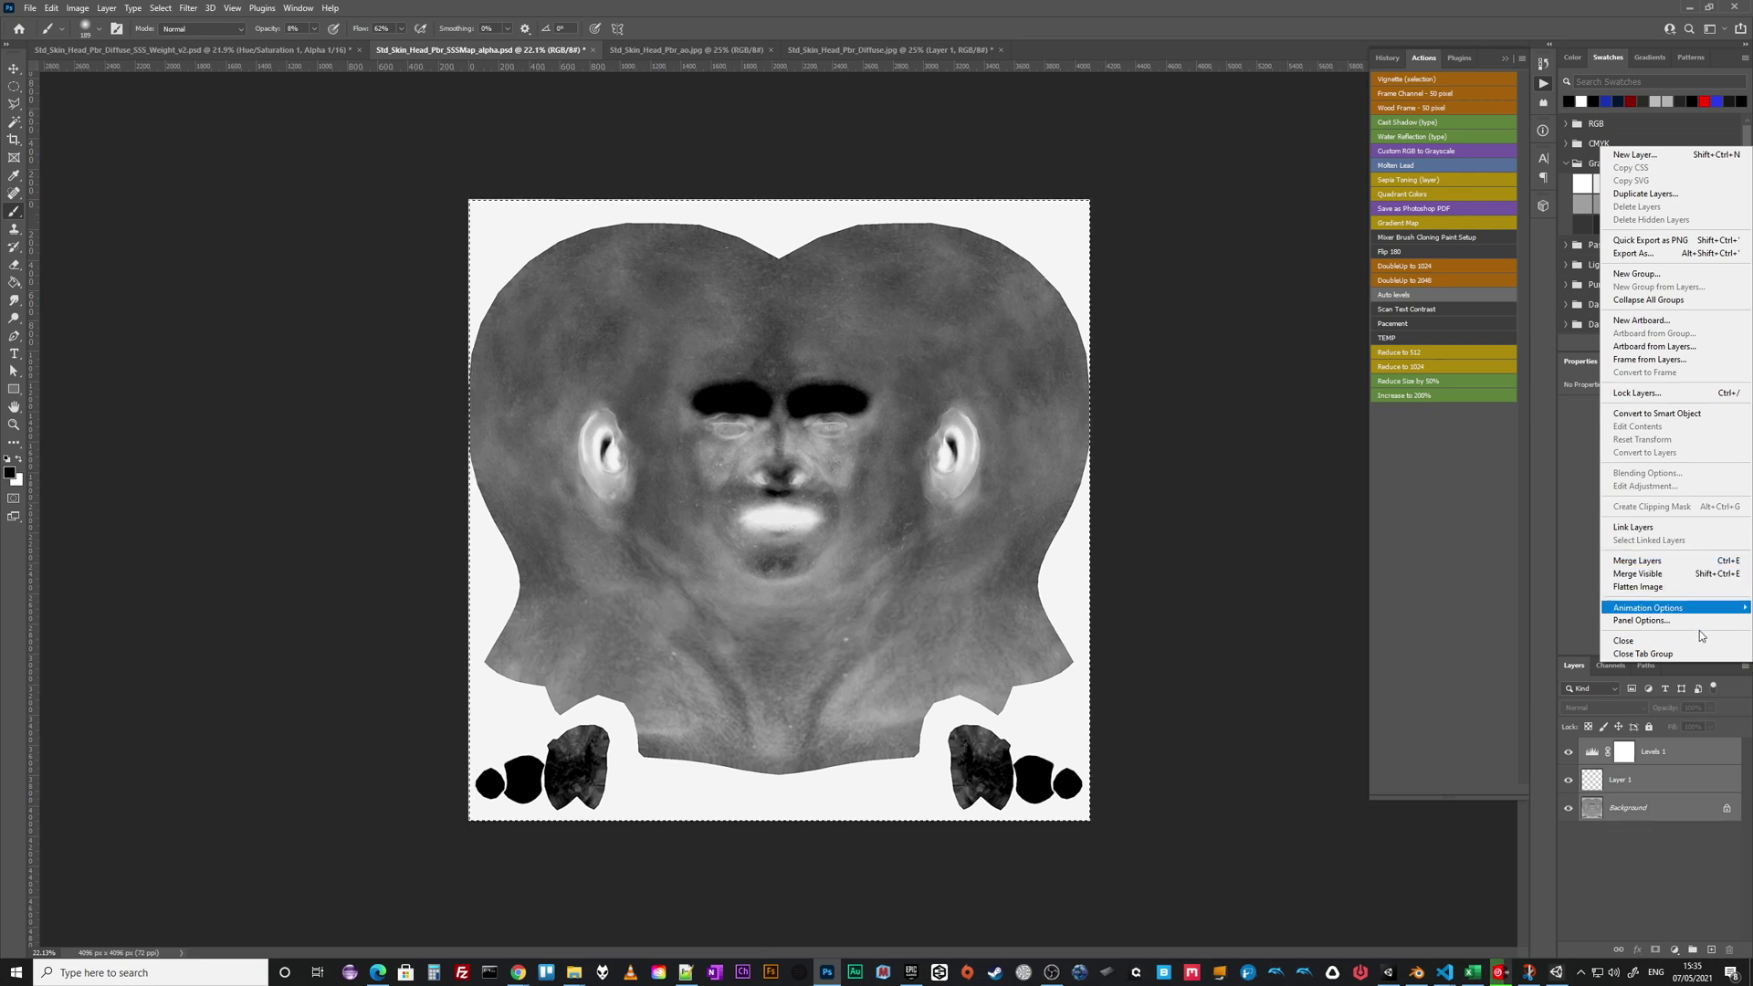
{"action": "left_click", "coordinate": [1688, 866]}
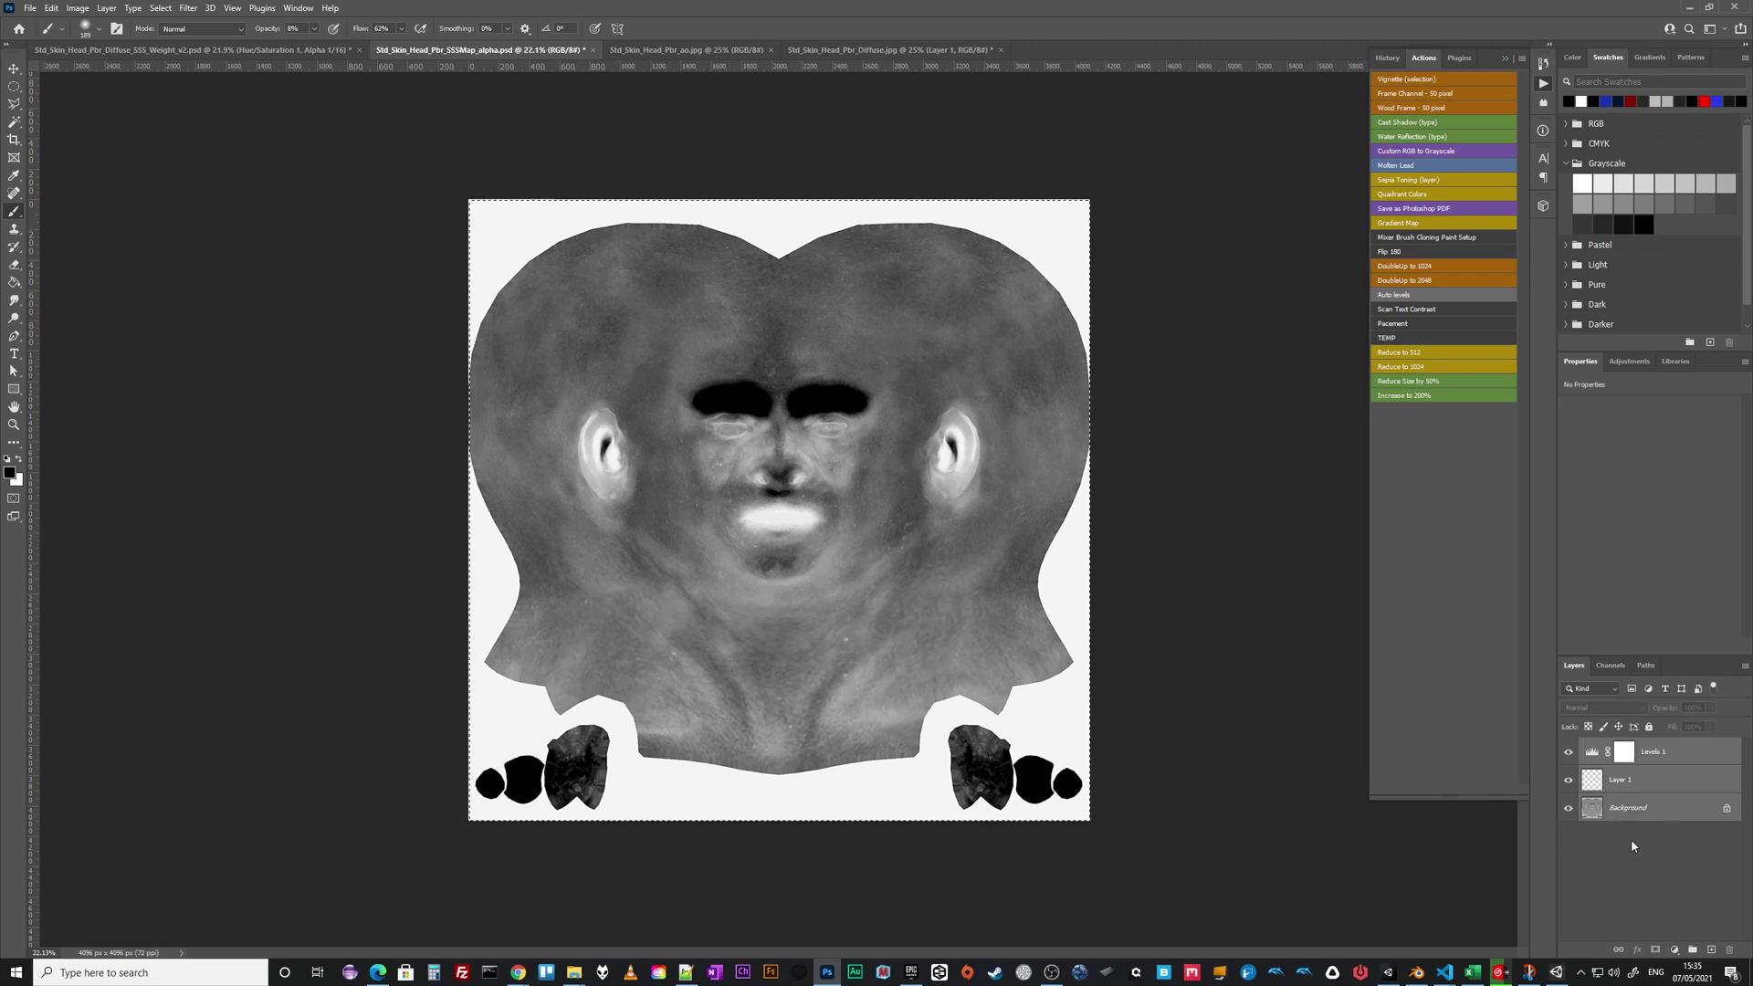
{"action": "left_click", "coordinate": [1568, 752]}
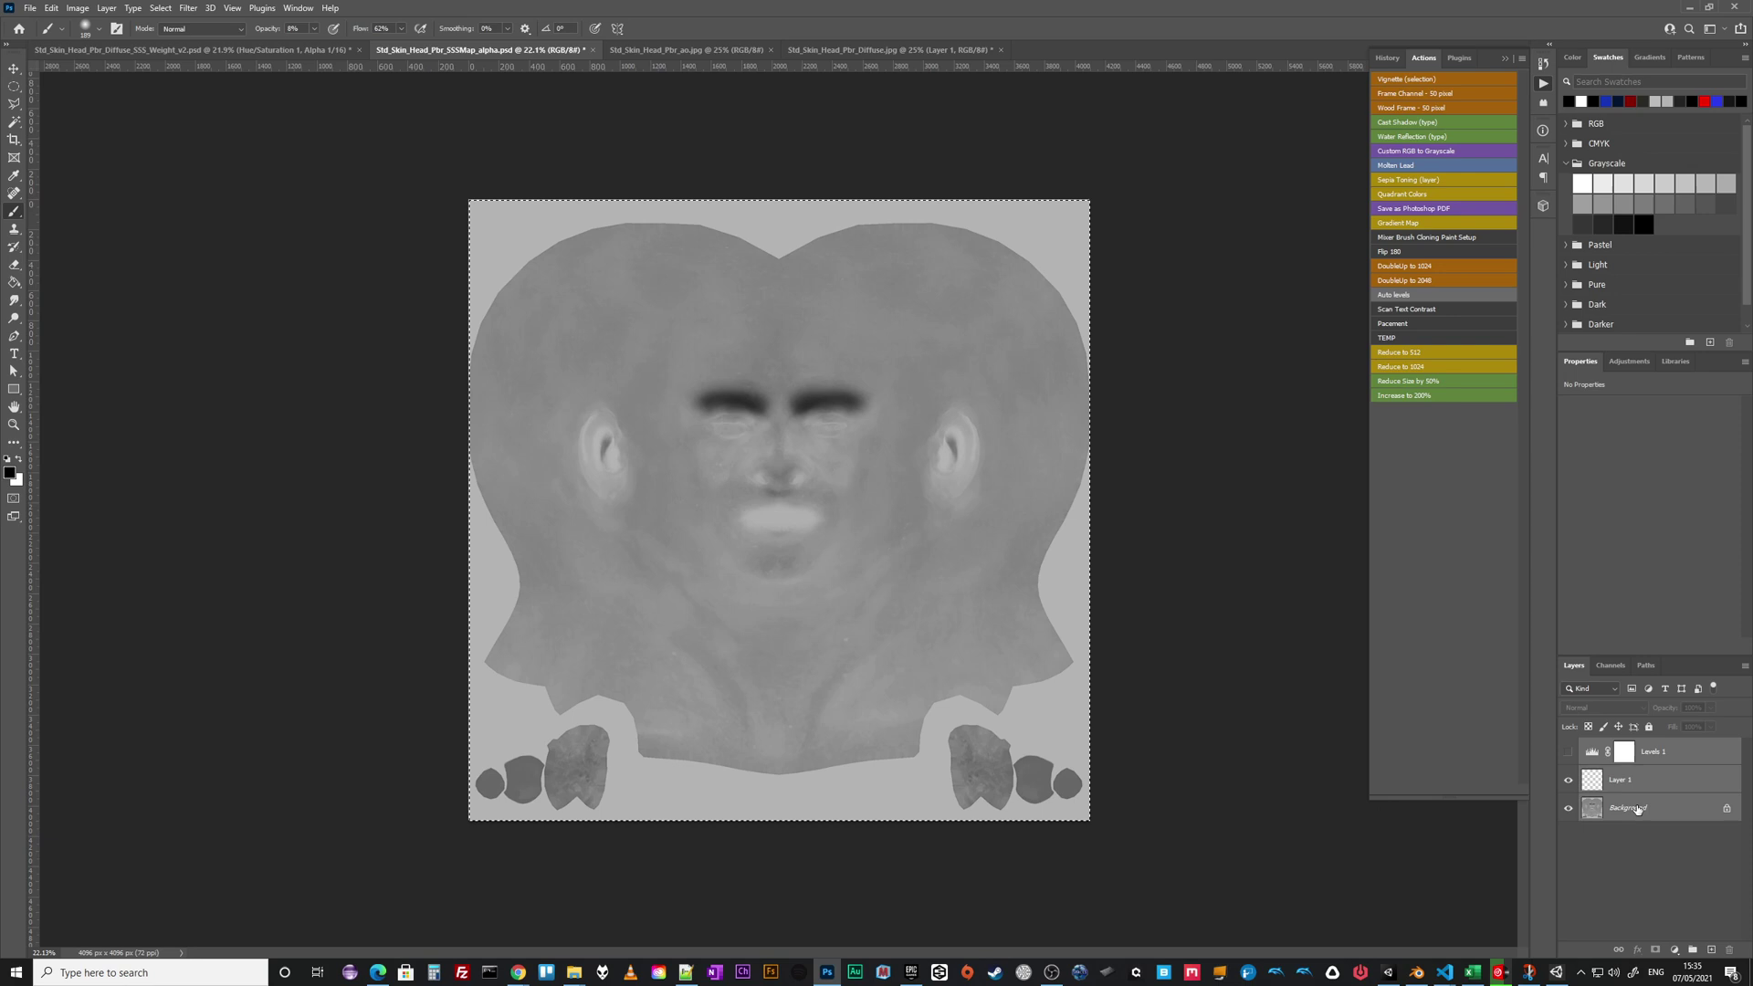
{"action": "left_click", "coordinate": [1568, 753]}
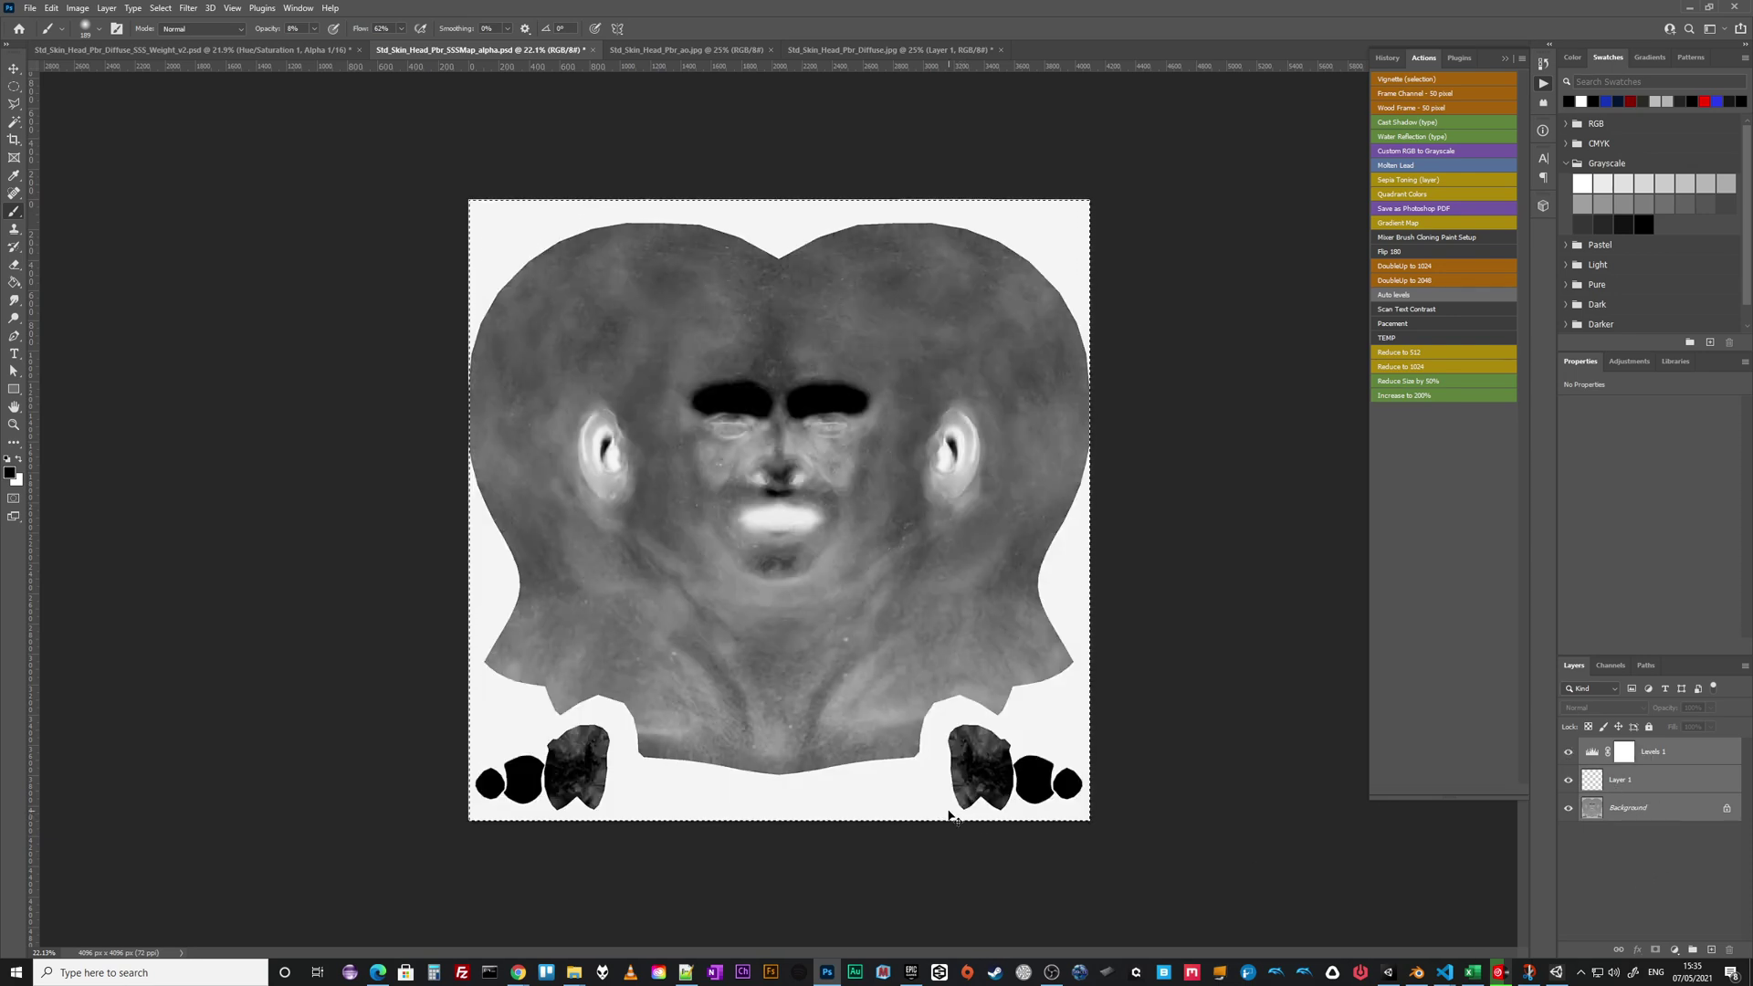
{"action": "key", "text": "ctrl+shift+alt+e"}
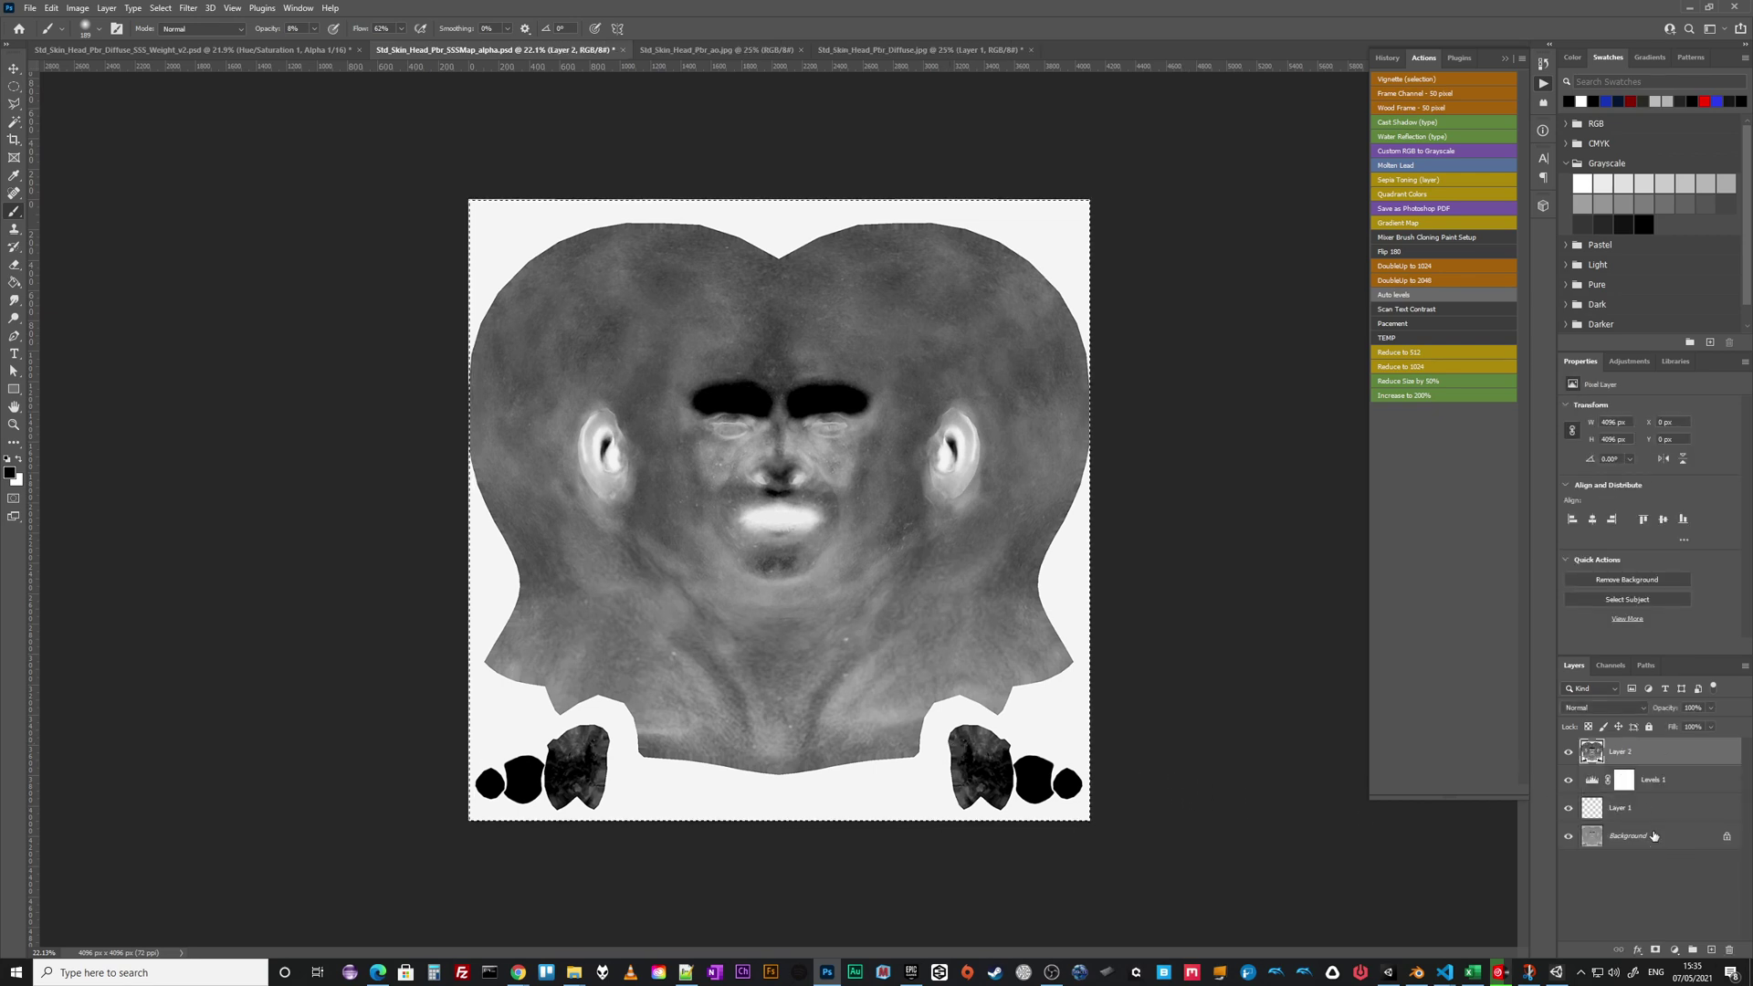
- Check the merged layer by hiding it and showing it alone, and reshow Levels 1, Layer 1 and Background
{"action": "left_click", "coordinate": [1570, 752]}
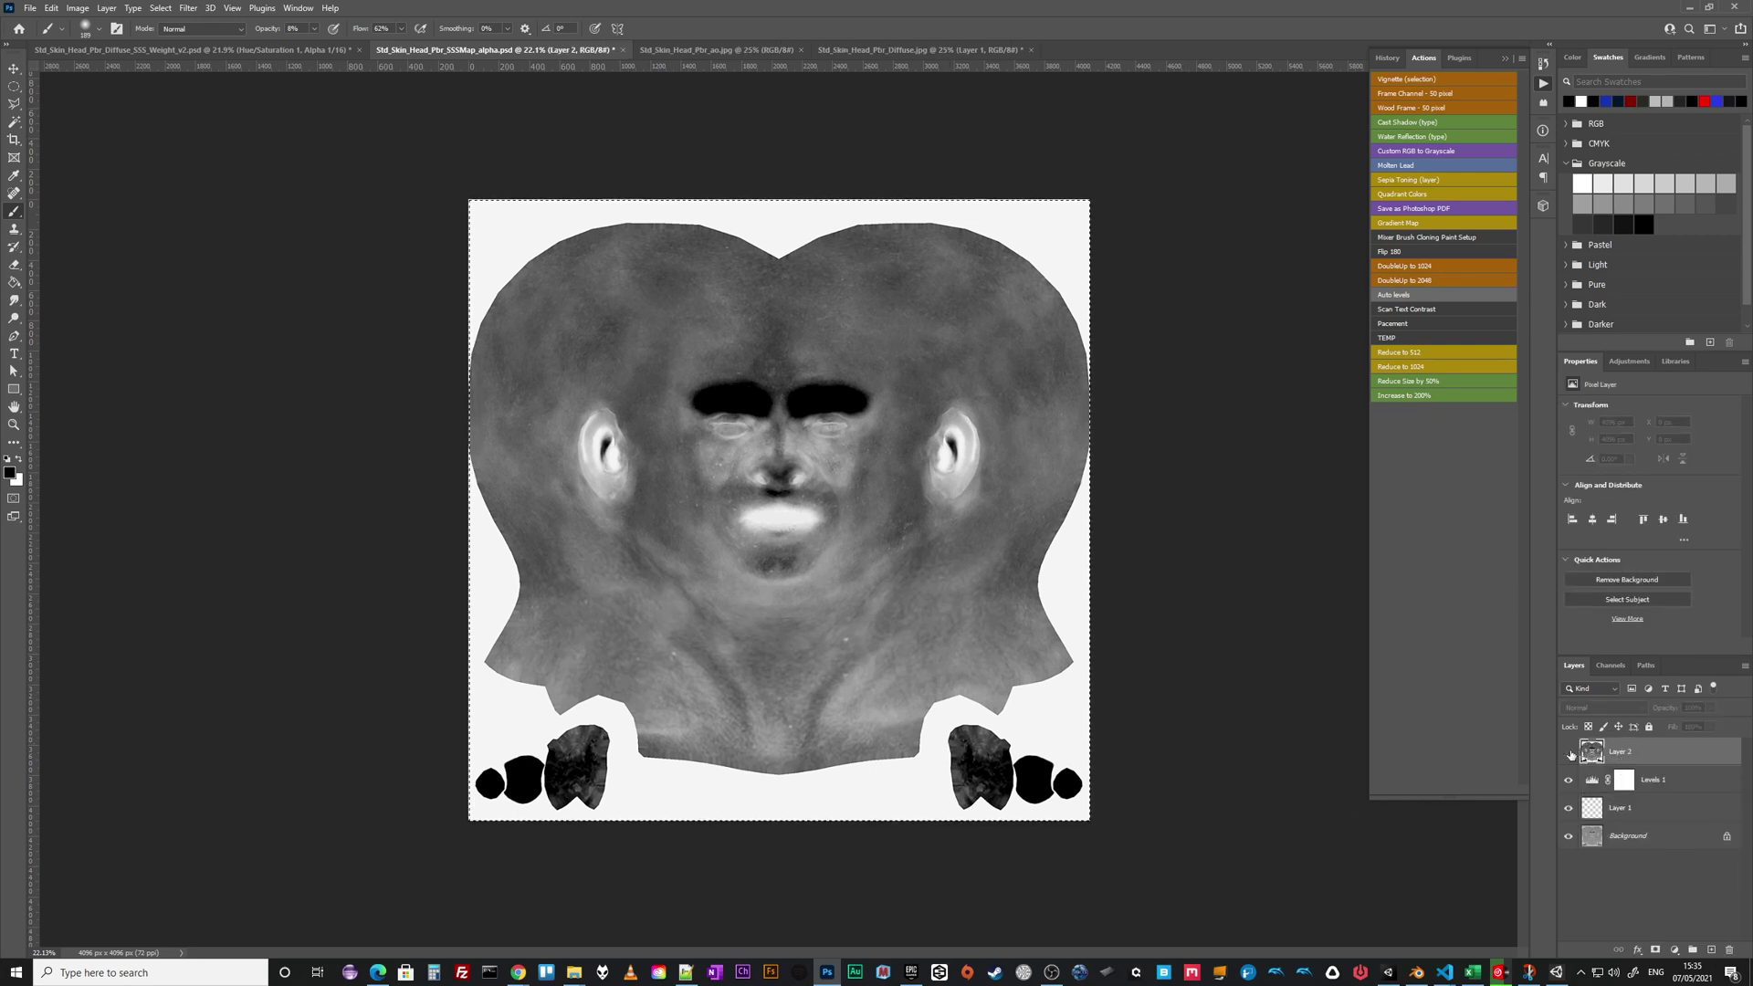
{"action": "left_click", "coordinate": [1569, 752], "text": "alt"}
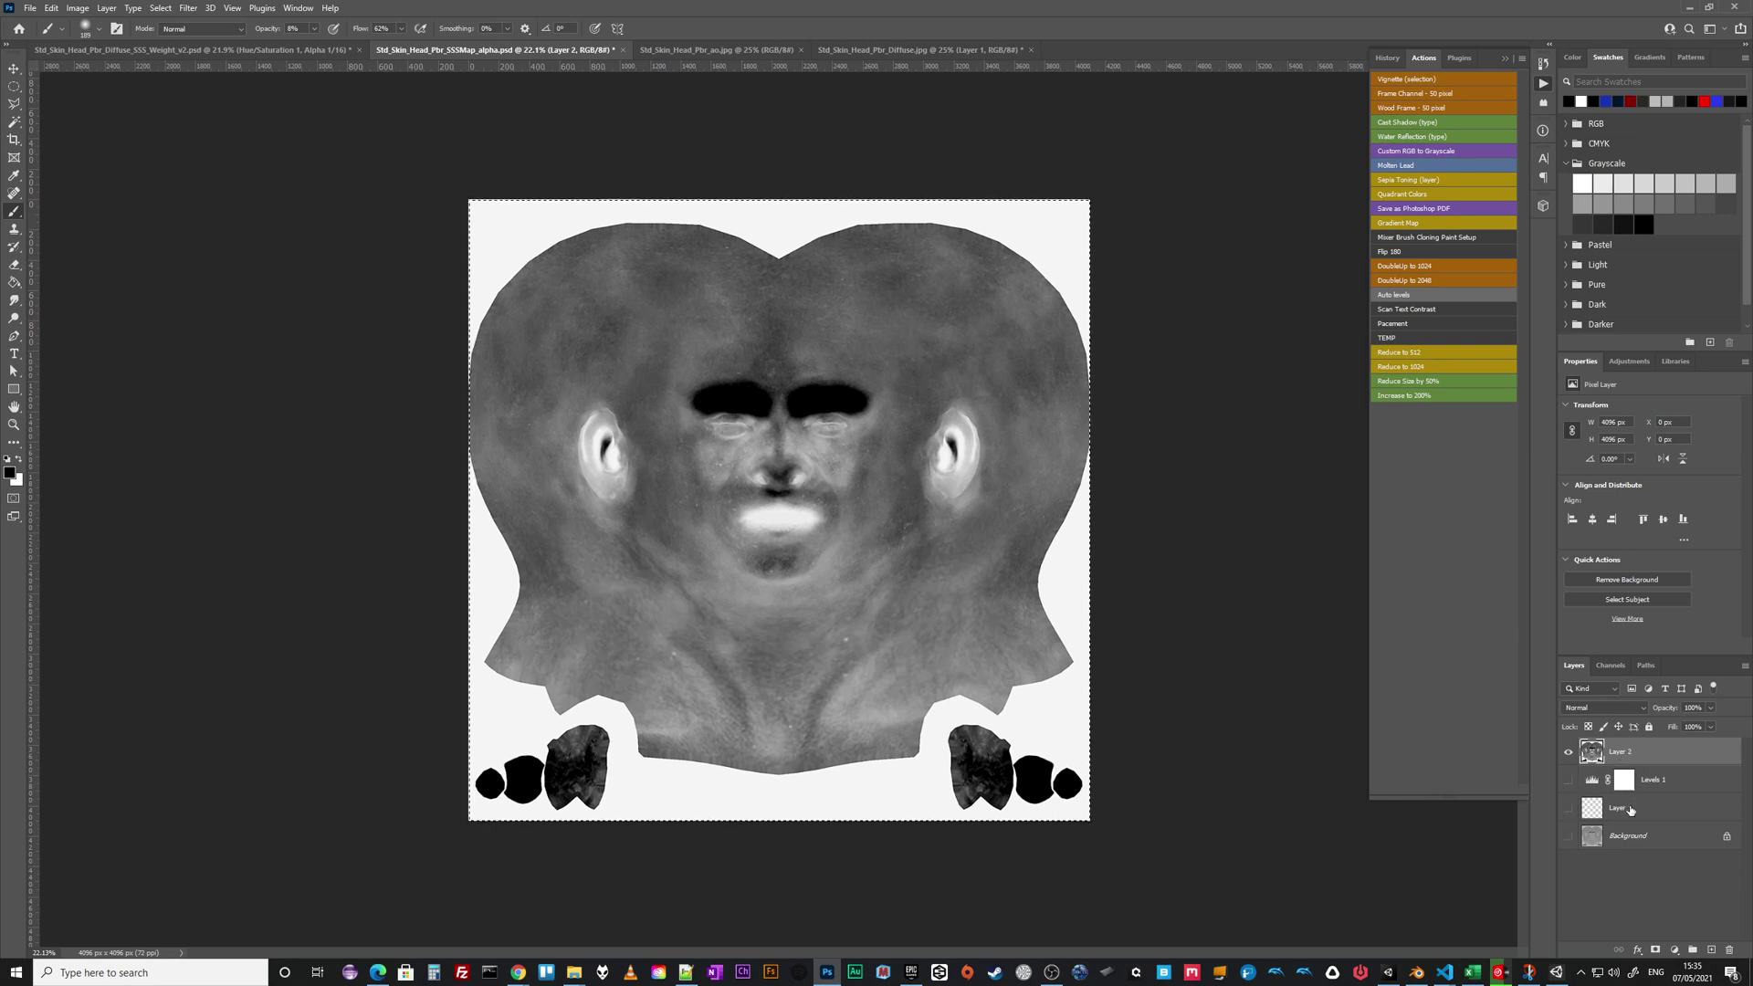
{"action": "left_click_drag", "start_coordinate": [1570, 780], "coordinate": [1569, 808]}
{"action": "left_click", "coordinate": [1569, 836]}
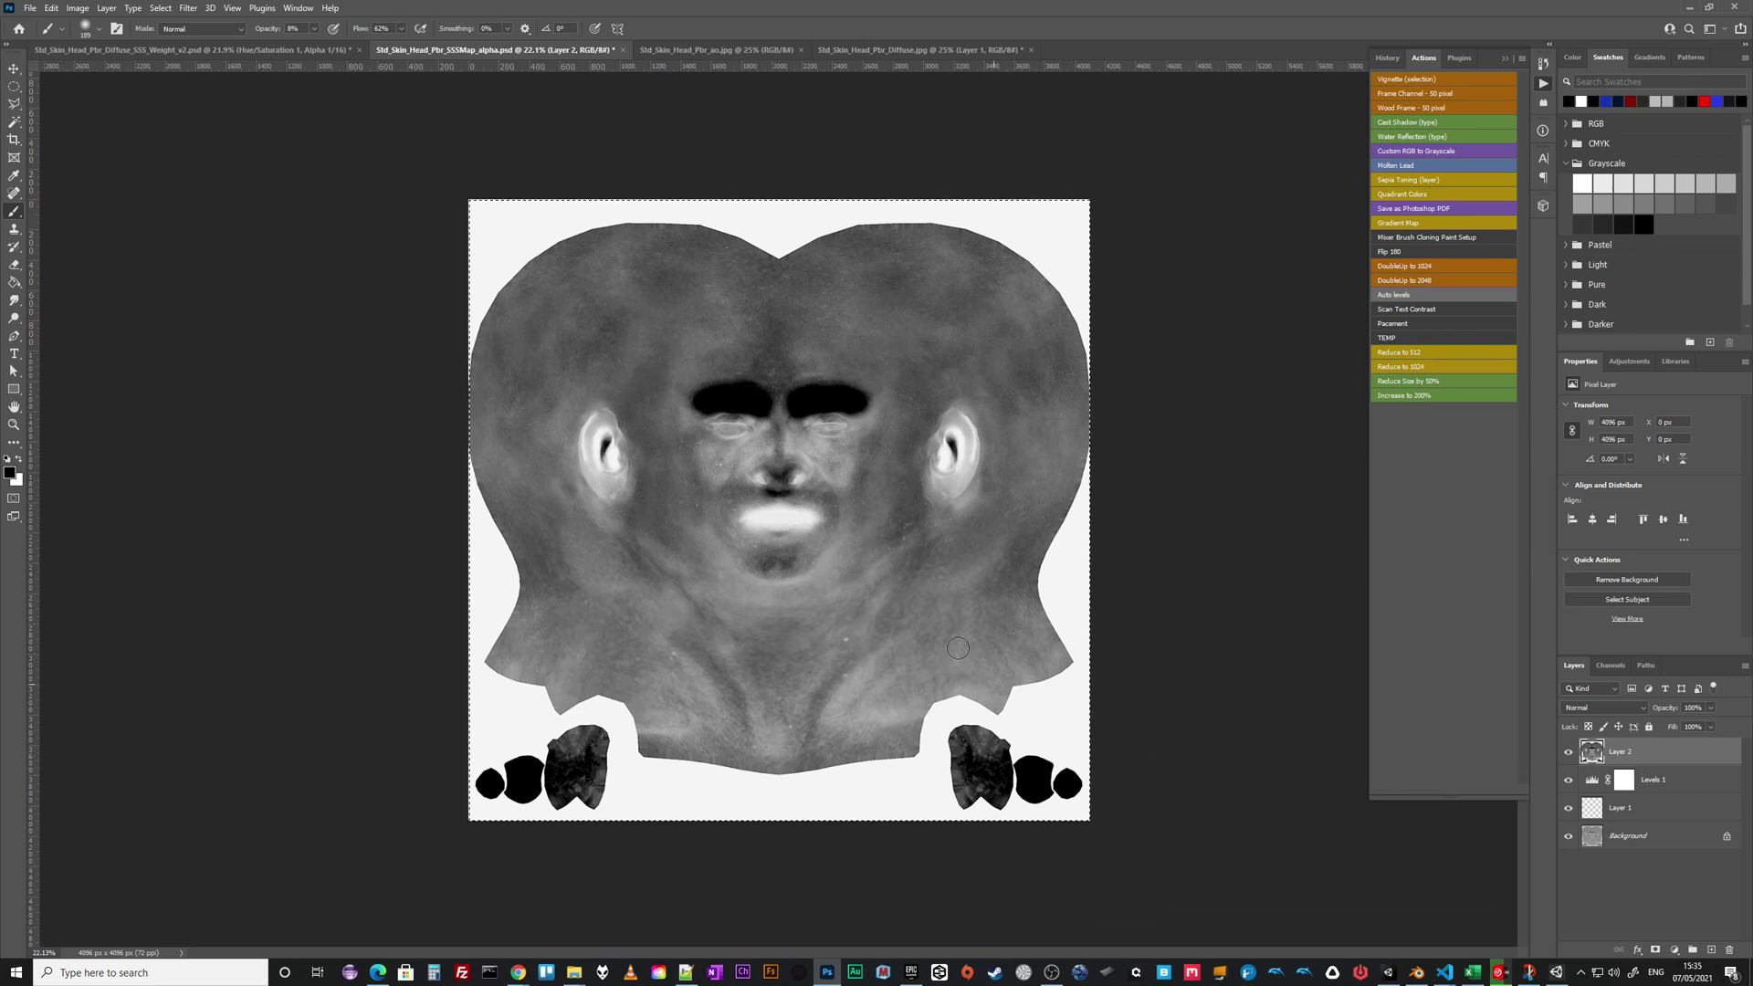
- Paste the merged greyscale map into the Alpha 1 channel of Std_Skin_Head_Pbr_Diffuse_SSS_Weight_v2.psd
{"action": "left_click", "coordinate": [311, 51]}
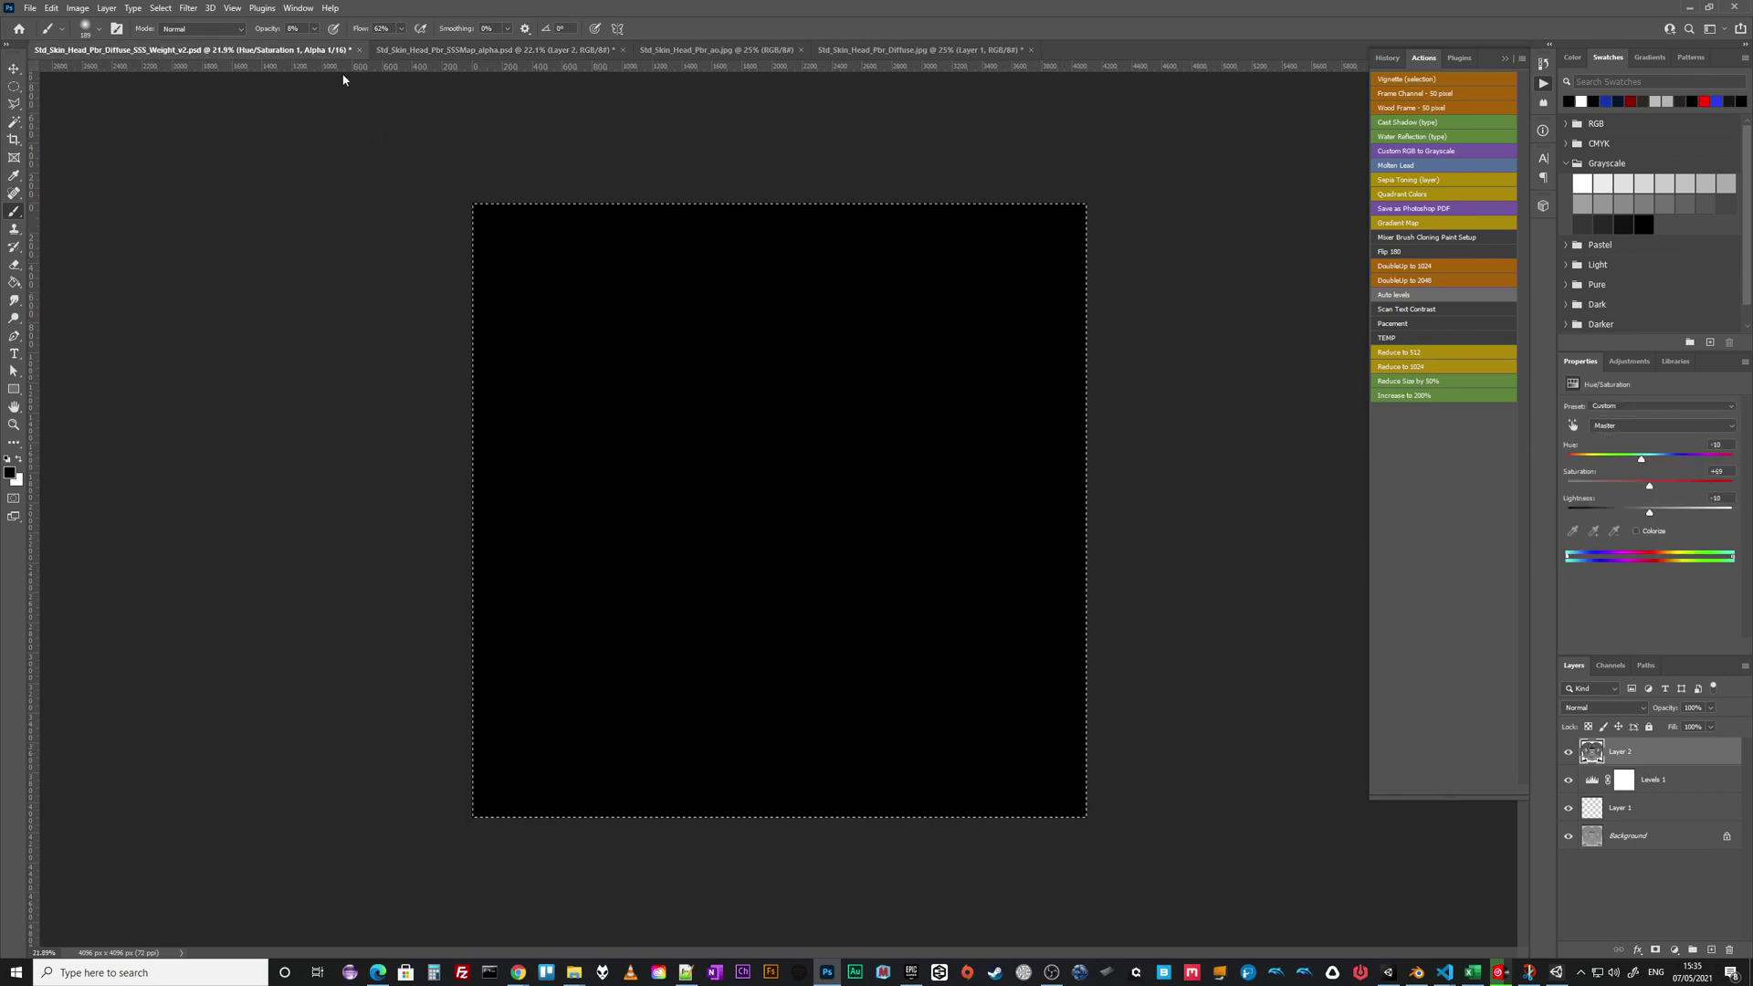
{"action": "left_click", "coordinate": [1611, 666]}
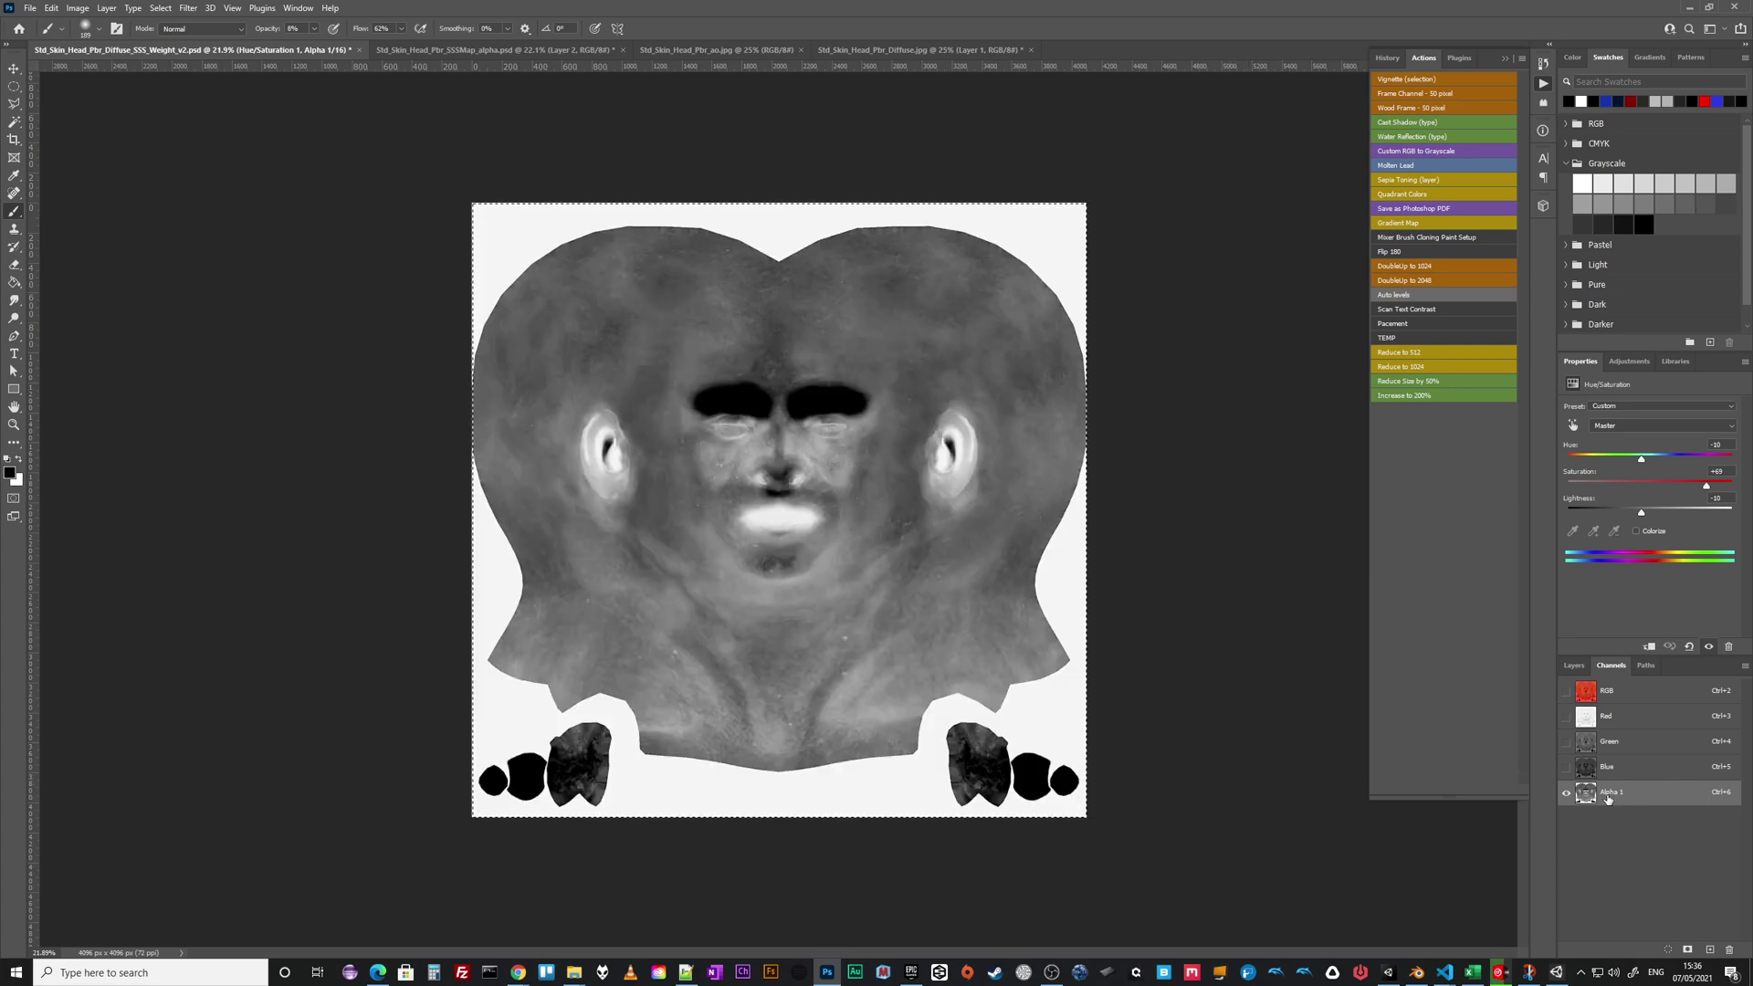
- Show the RGB composite with Alpha 1 hidden, and return to the layer list with no layer selected
{"action": "left_click", "coordinate": [1567, 691]}
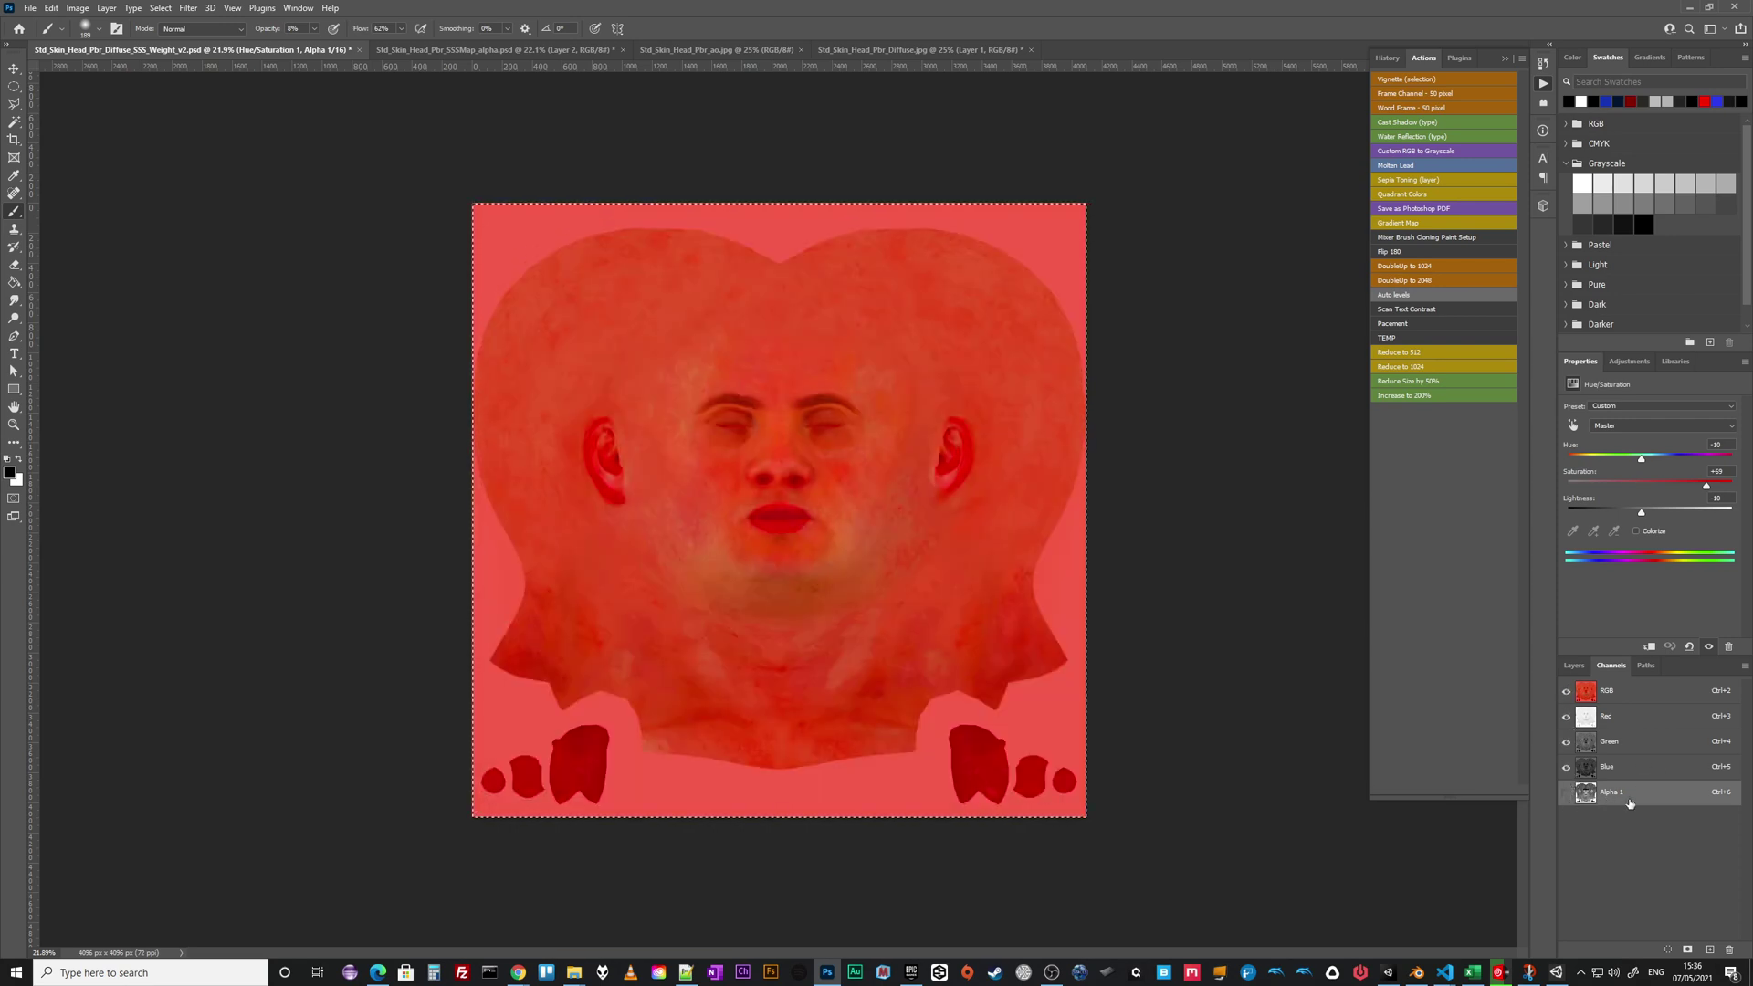
{"action": "left_click", "coordinate": [1574, 666]}
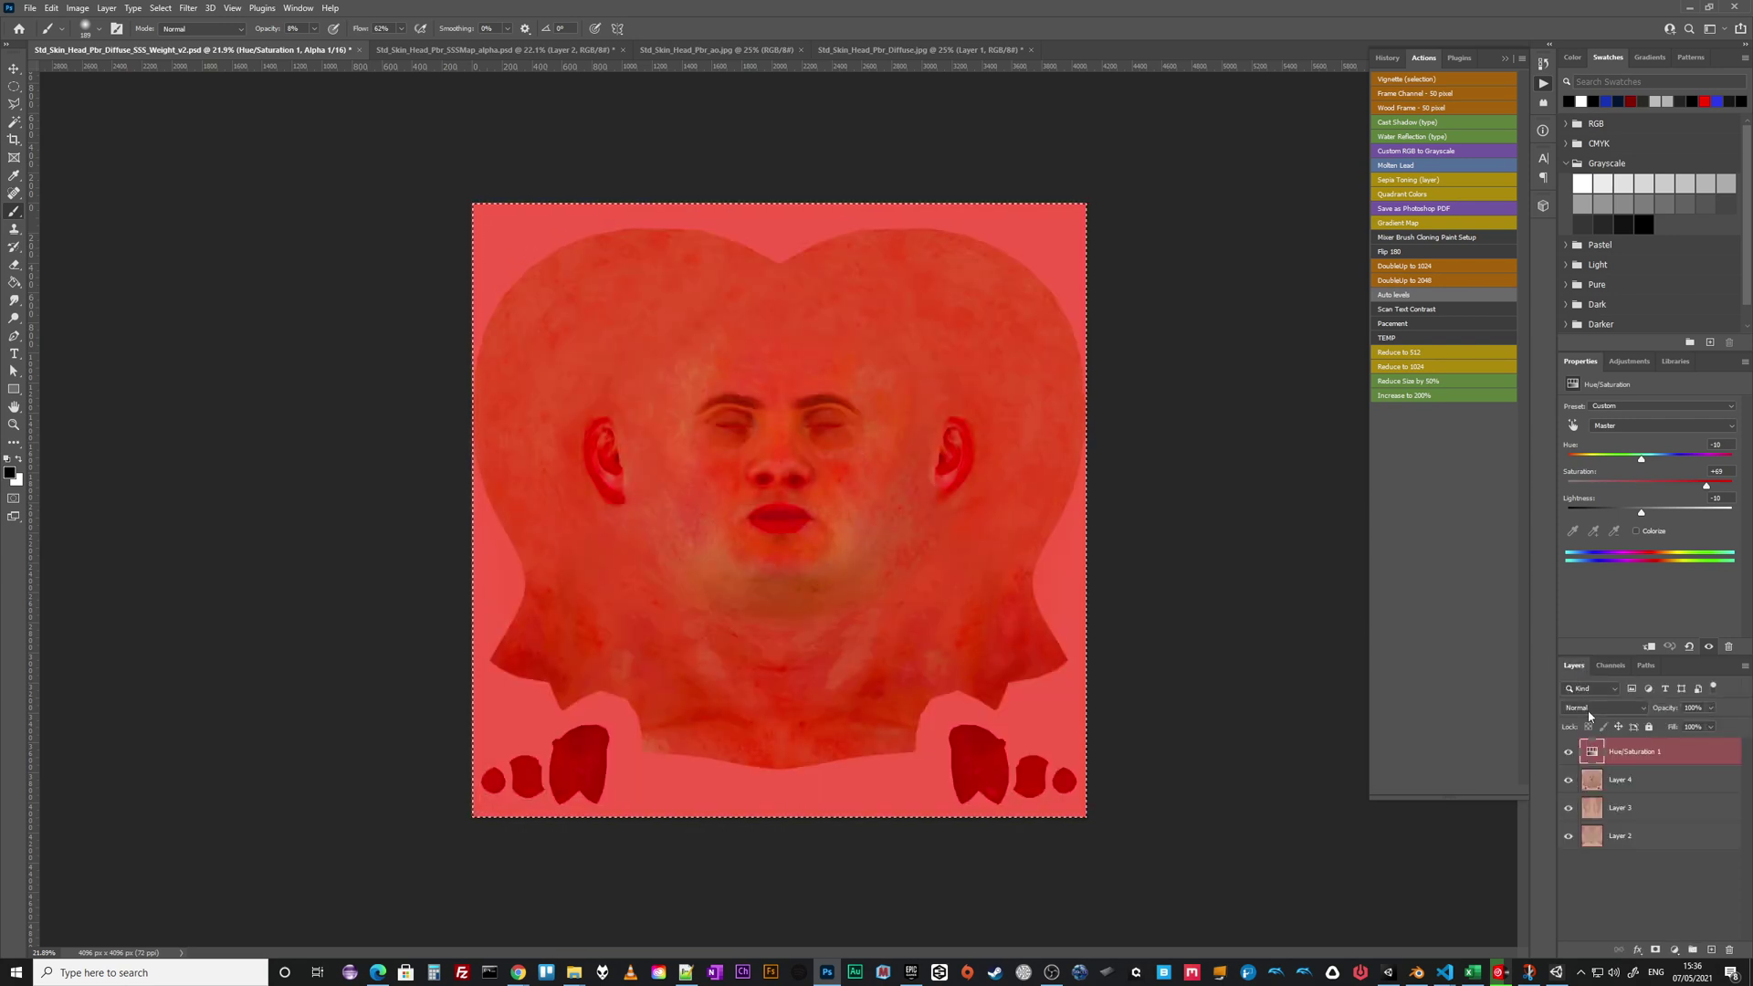
{"action": "left_click", "coordinate": [1647, 858]}
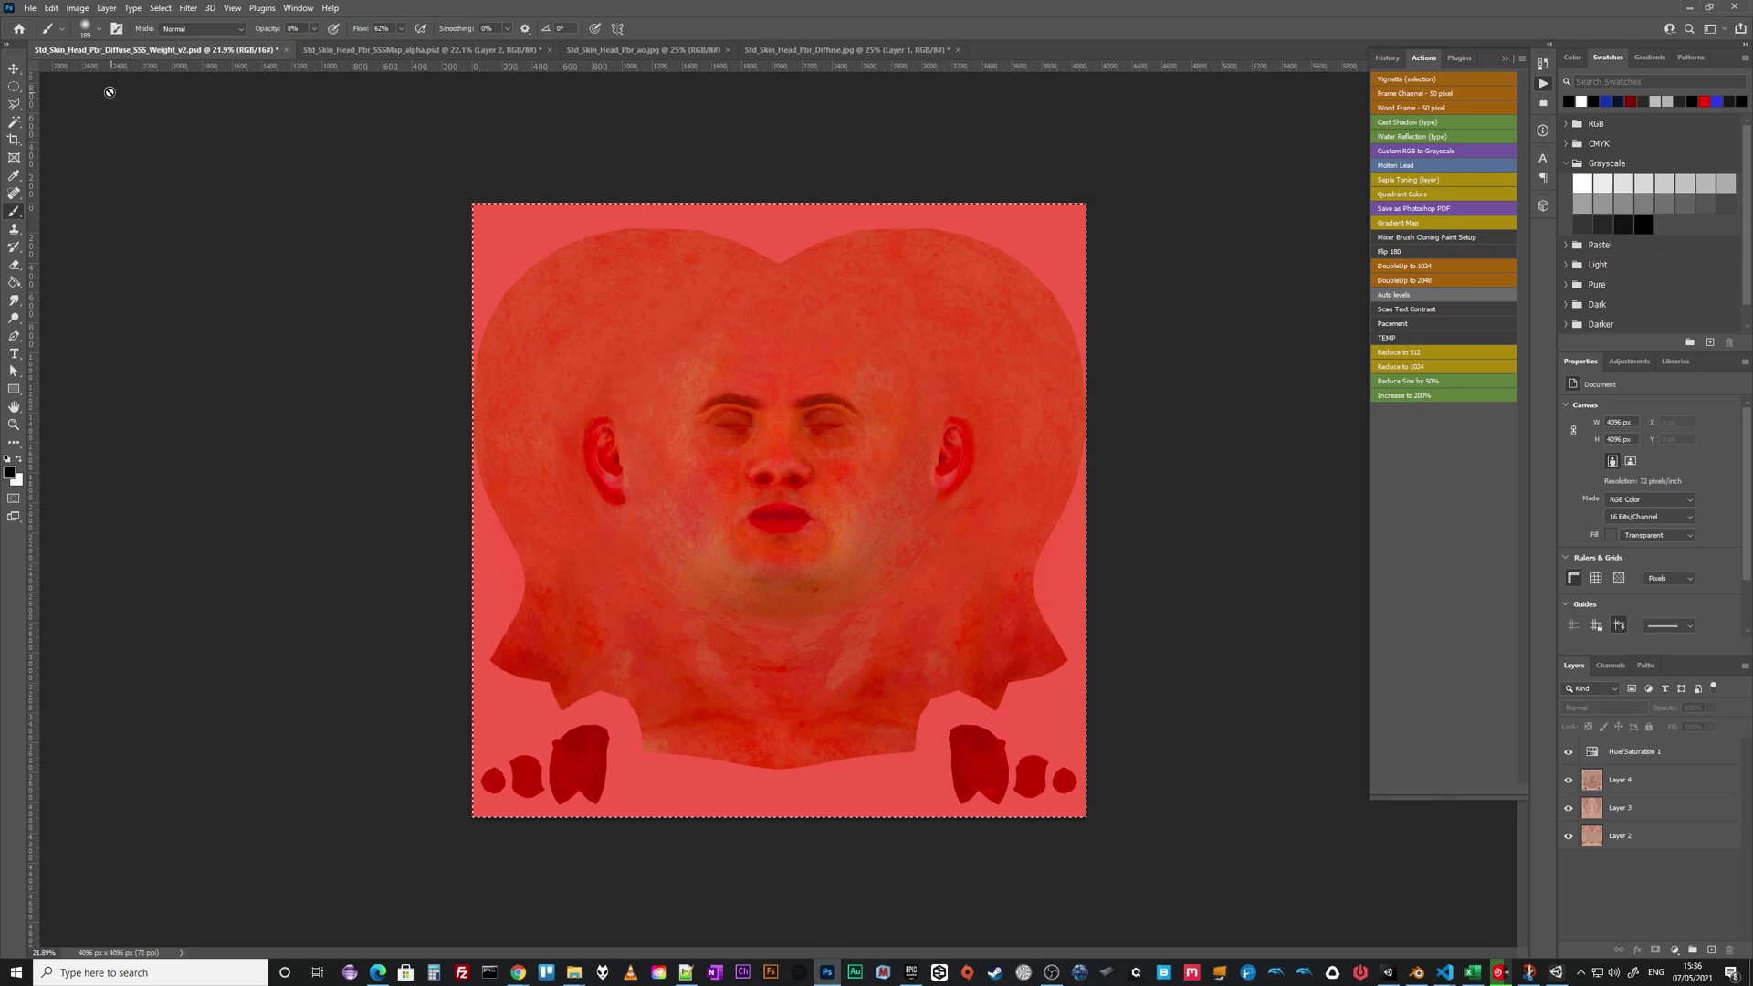
- Start saving the weight map as a TIFF in the _CHARACTERS/Male_White_Red_Haired/Male_White_Red_Haired.fbm folder
{"action": "left_click", "coordinate": [30, 8]}
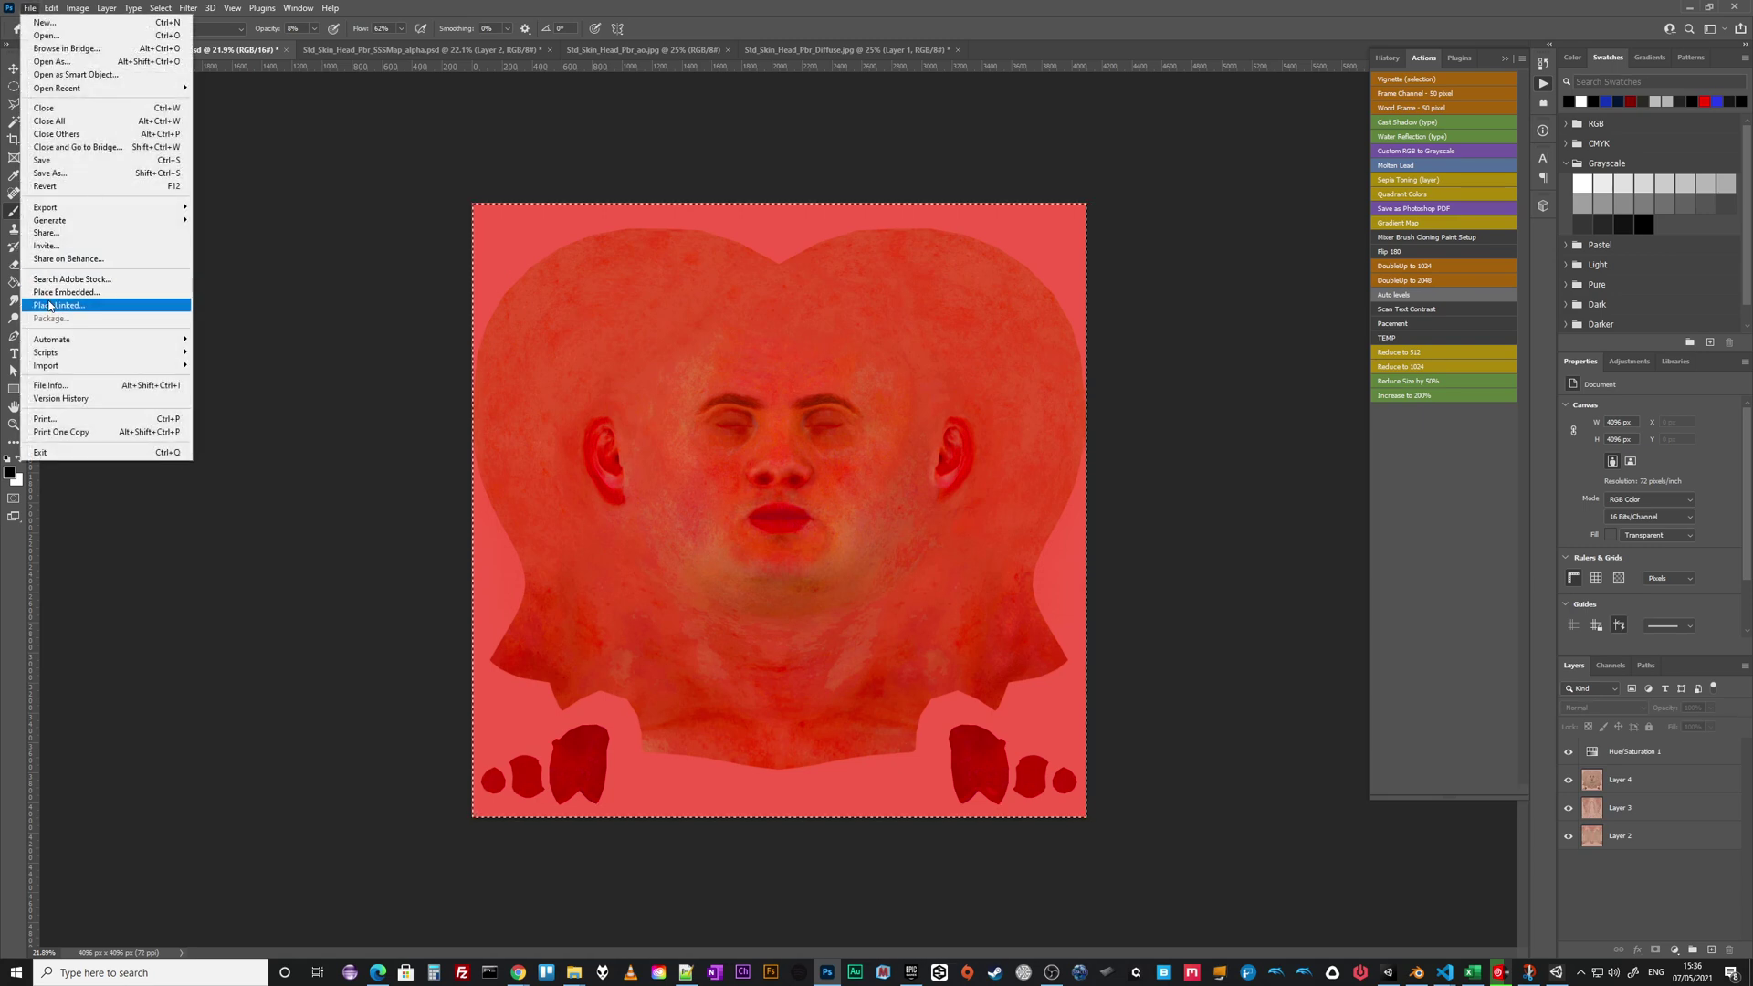
{"action": "left_click", "coordinate": [53, 174]}
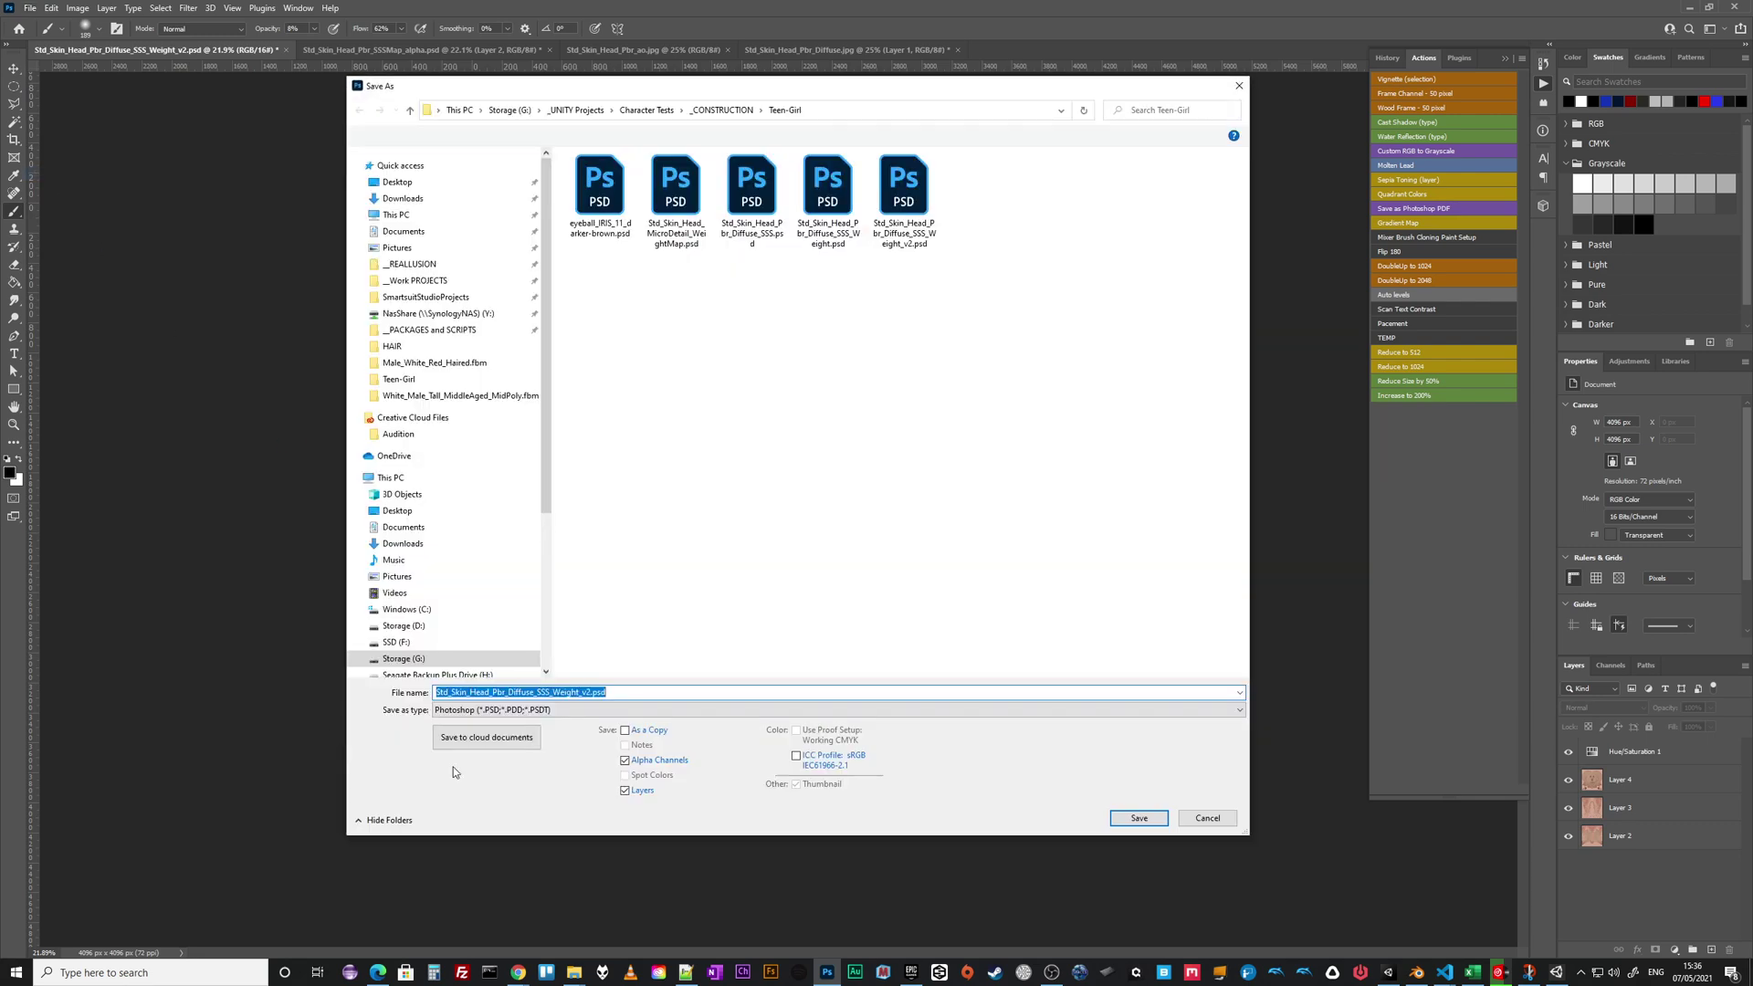
{"action": "left_click", "coordinate": [528, 711]}
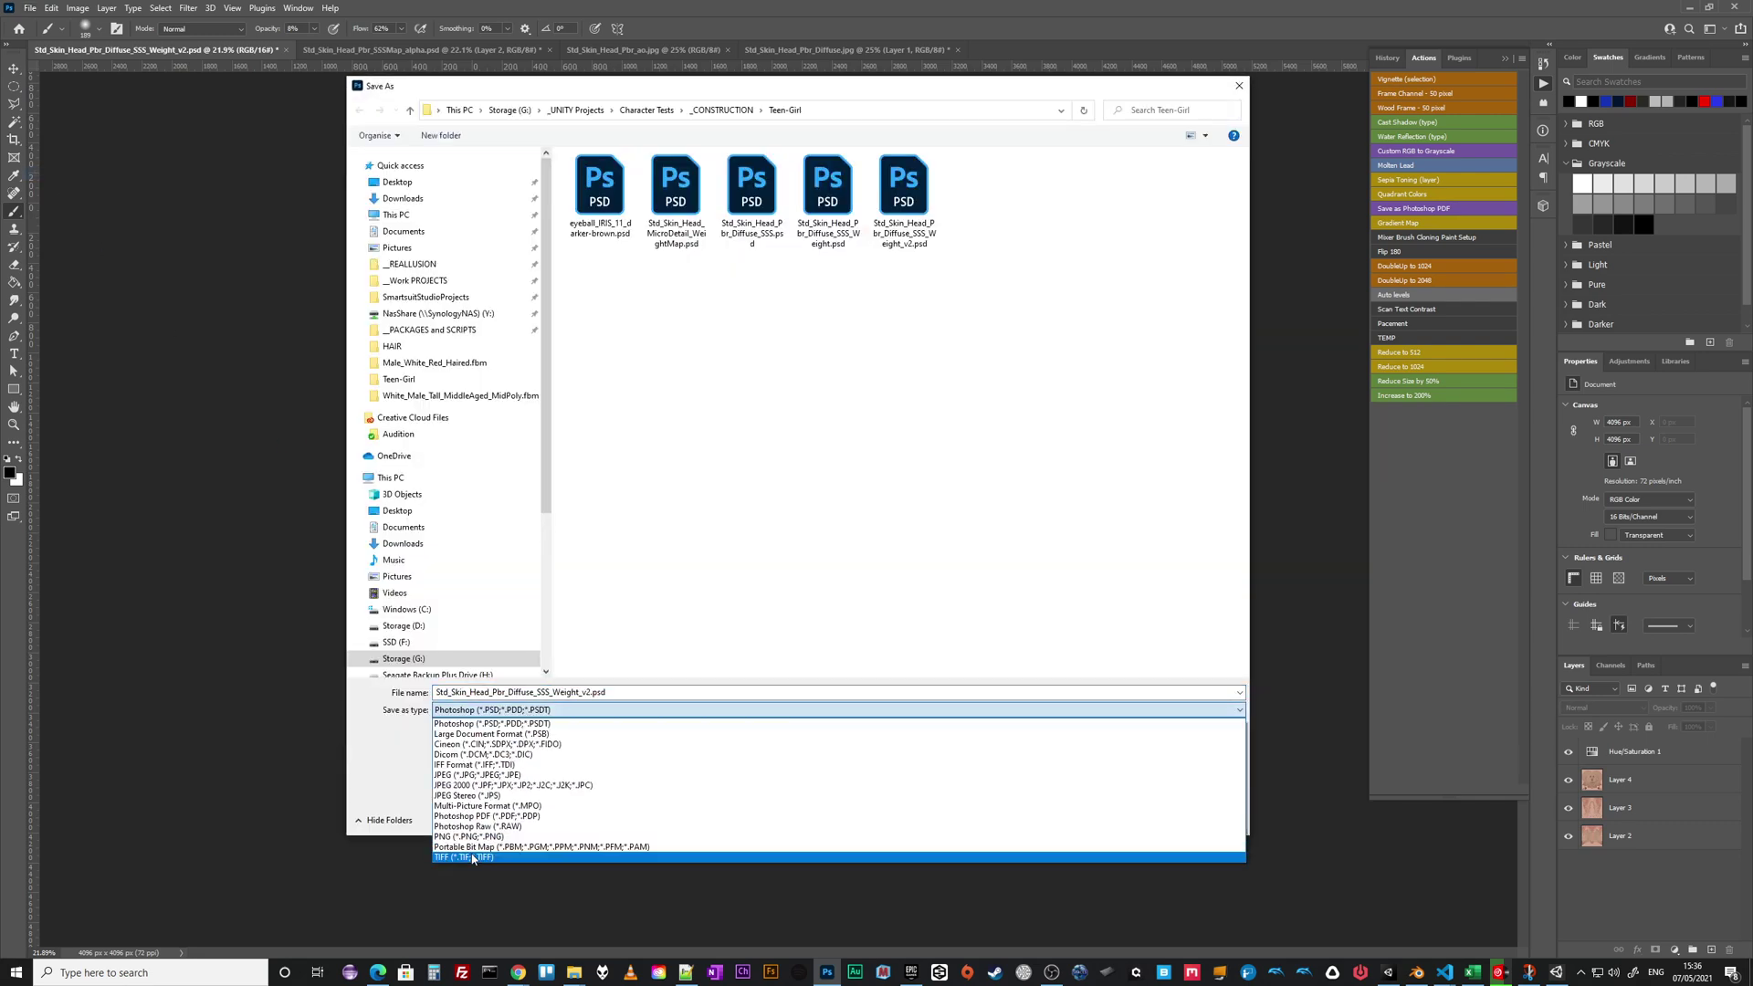
{"action": "left_click", "coordinate": [465, 859]}
{"action": "left_click", "coordinate": [428, 396]}
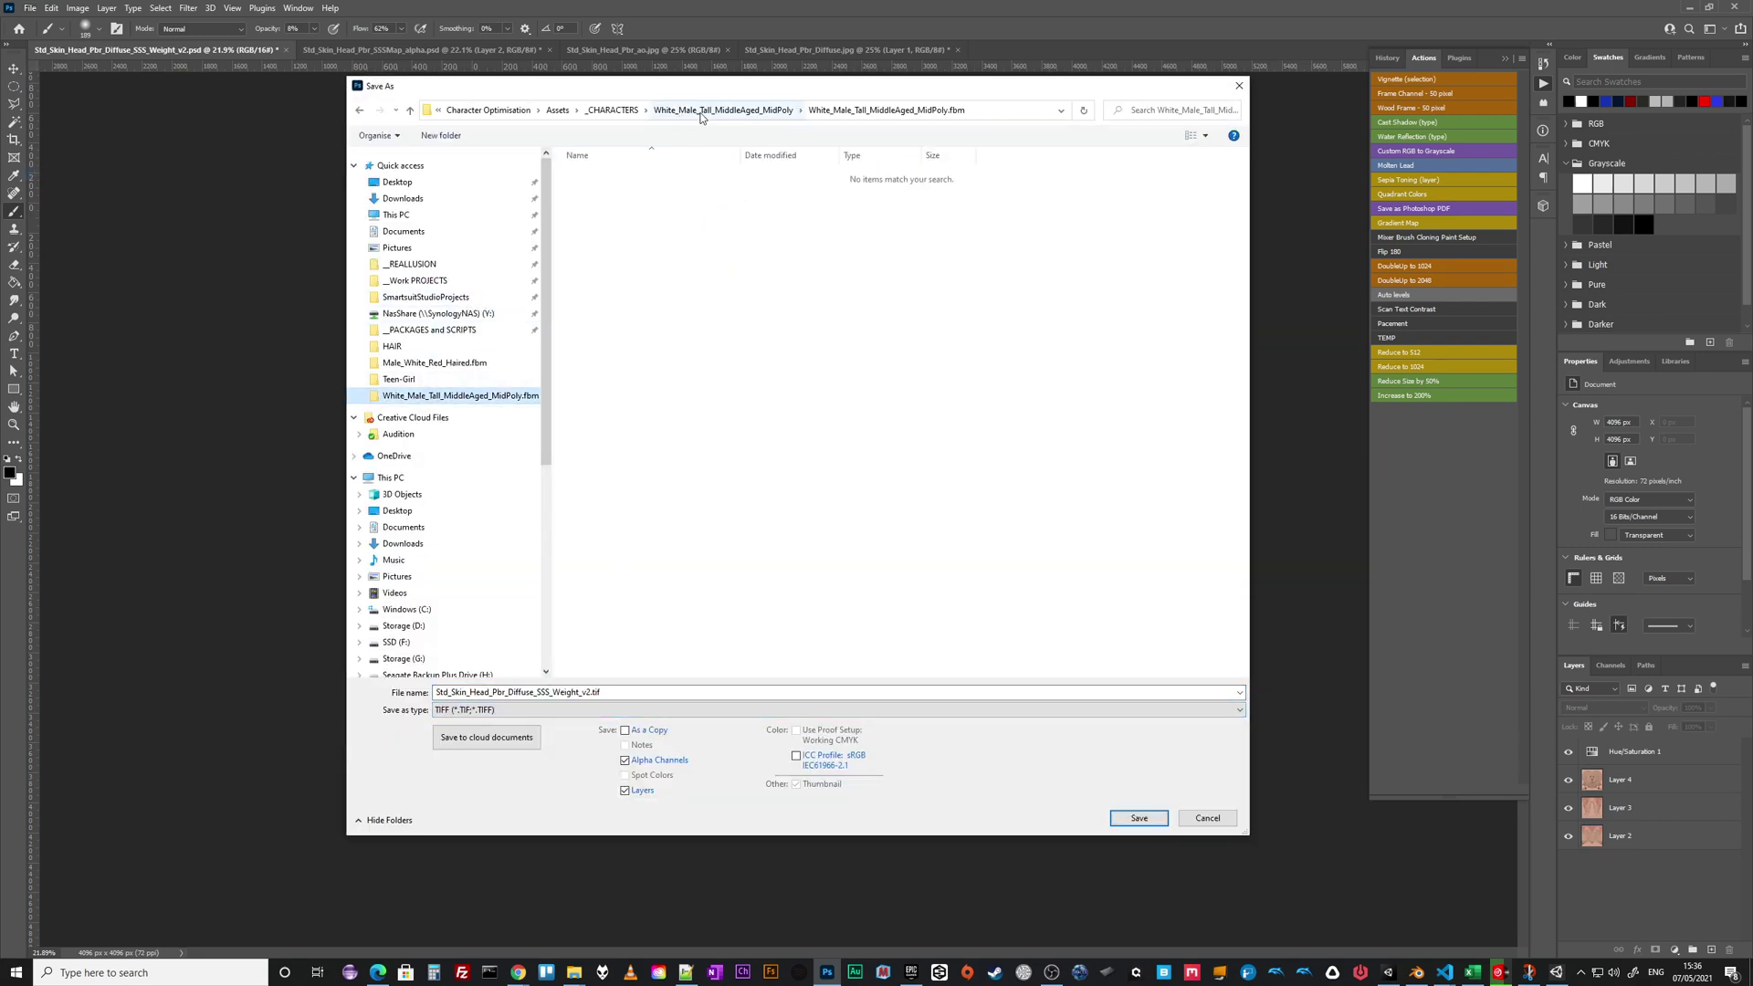
{"action": "left_click", "coordinate": [602, 110]}
{"action": "double_click", "coordinate": [626, 173]}
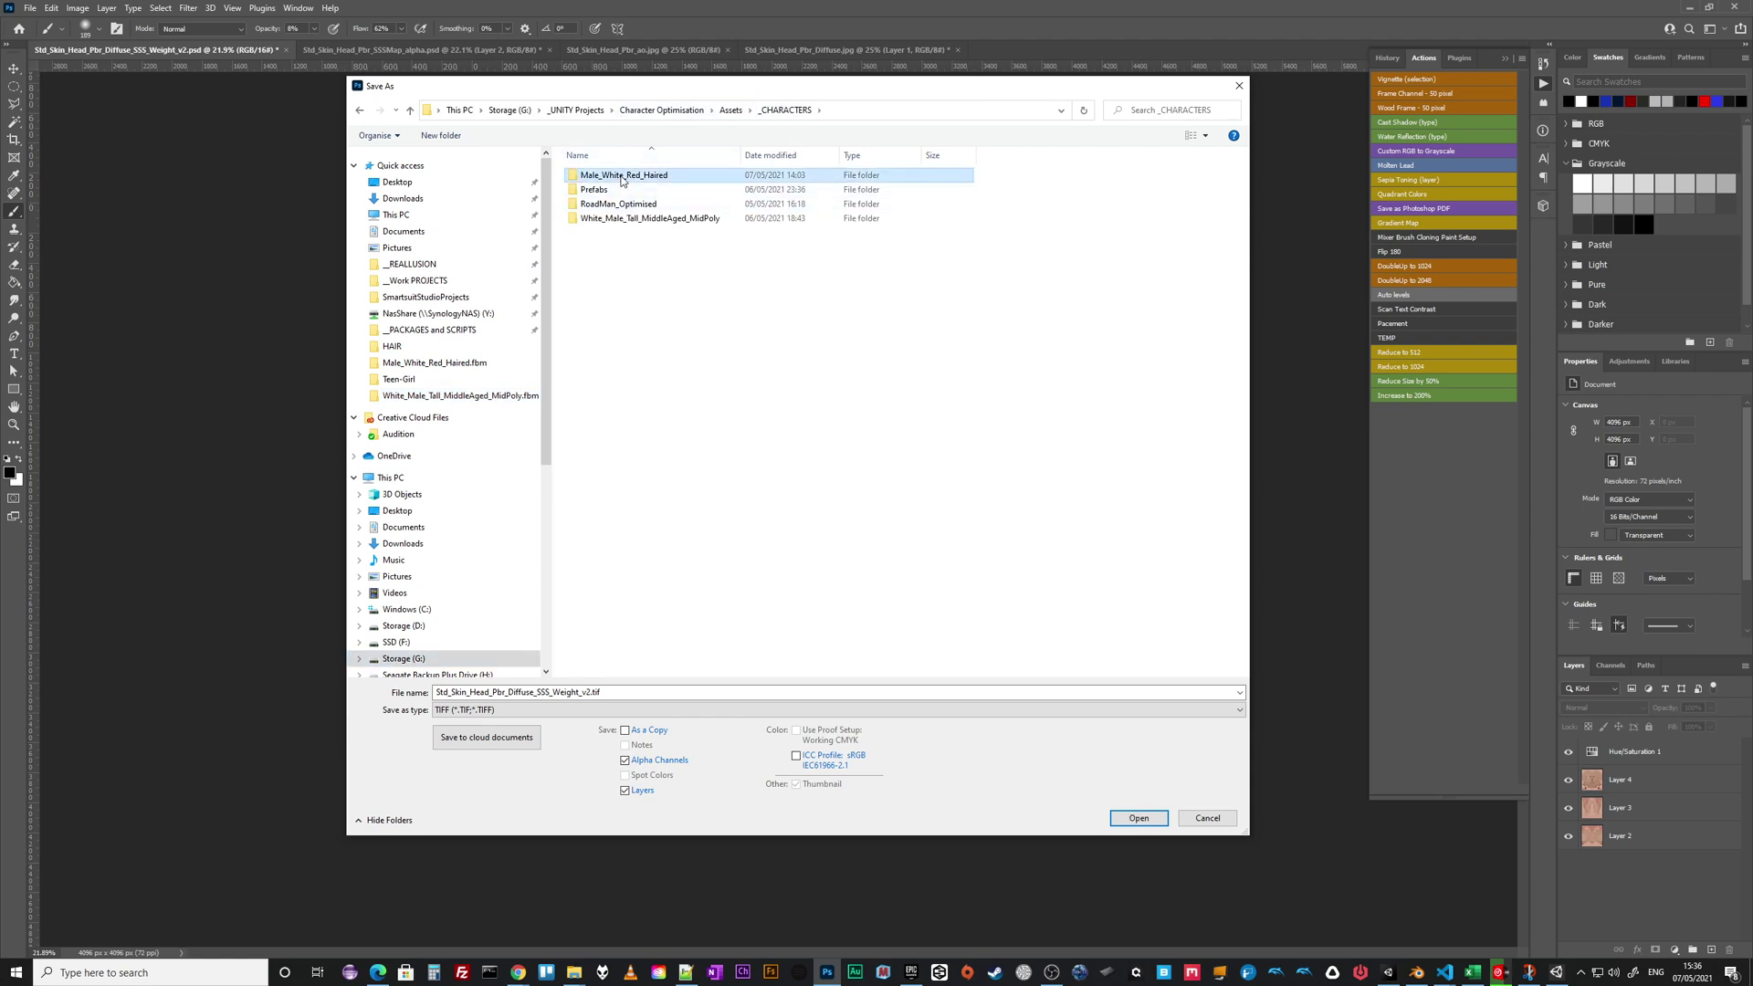
{"action": "left_click", "coordinate": [610, 181]}
{"action": "double_click", "coordinate": [609, 178]}
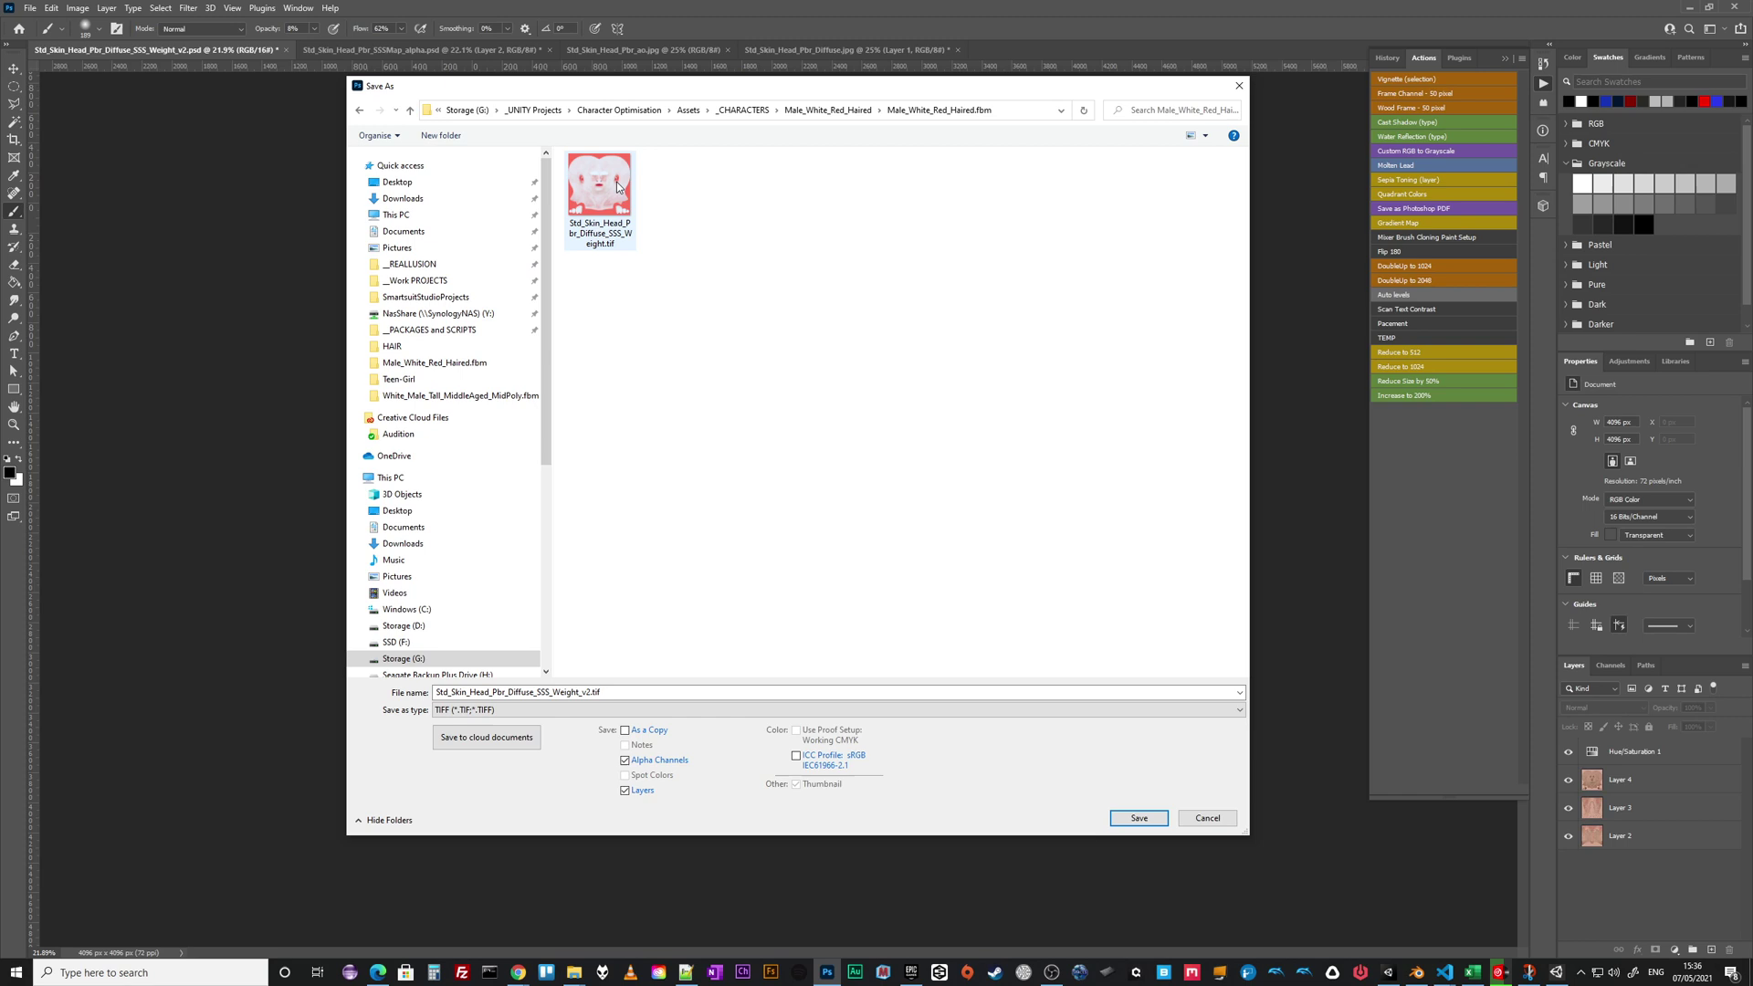
- Name the TIFF Std_Skin_Head_Pbr_Diffuse_SSS_Weight_v2.tif, based on the existing weight map's name, and save it with alpha channels included
{"action": "left_click", "coordinate": [617, 187]}
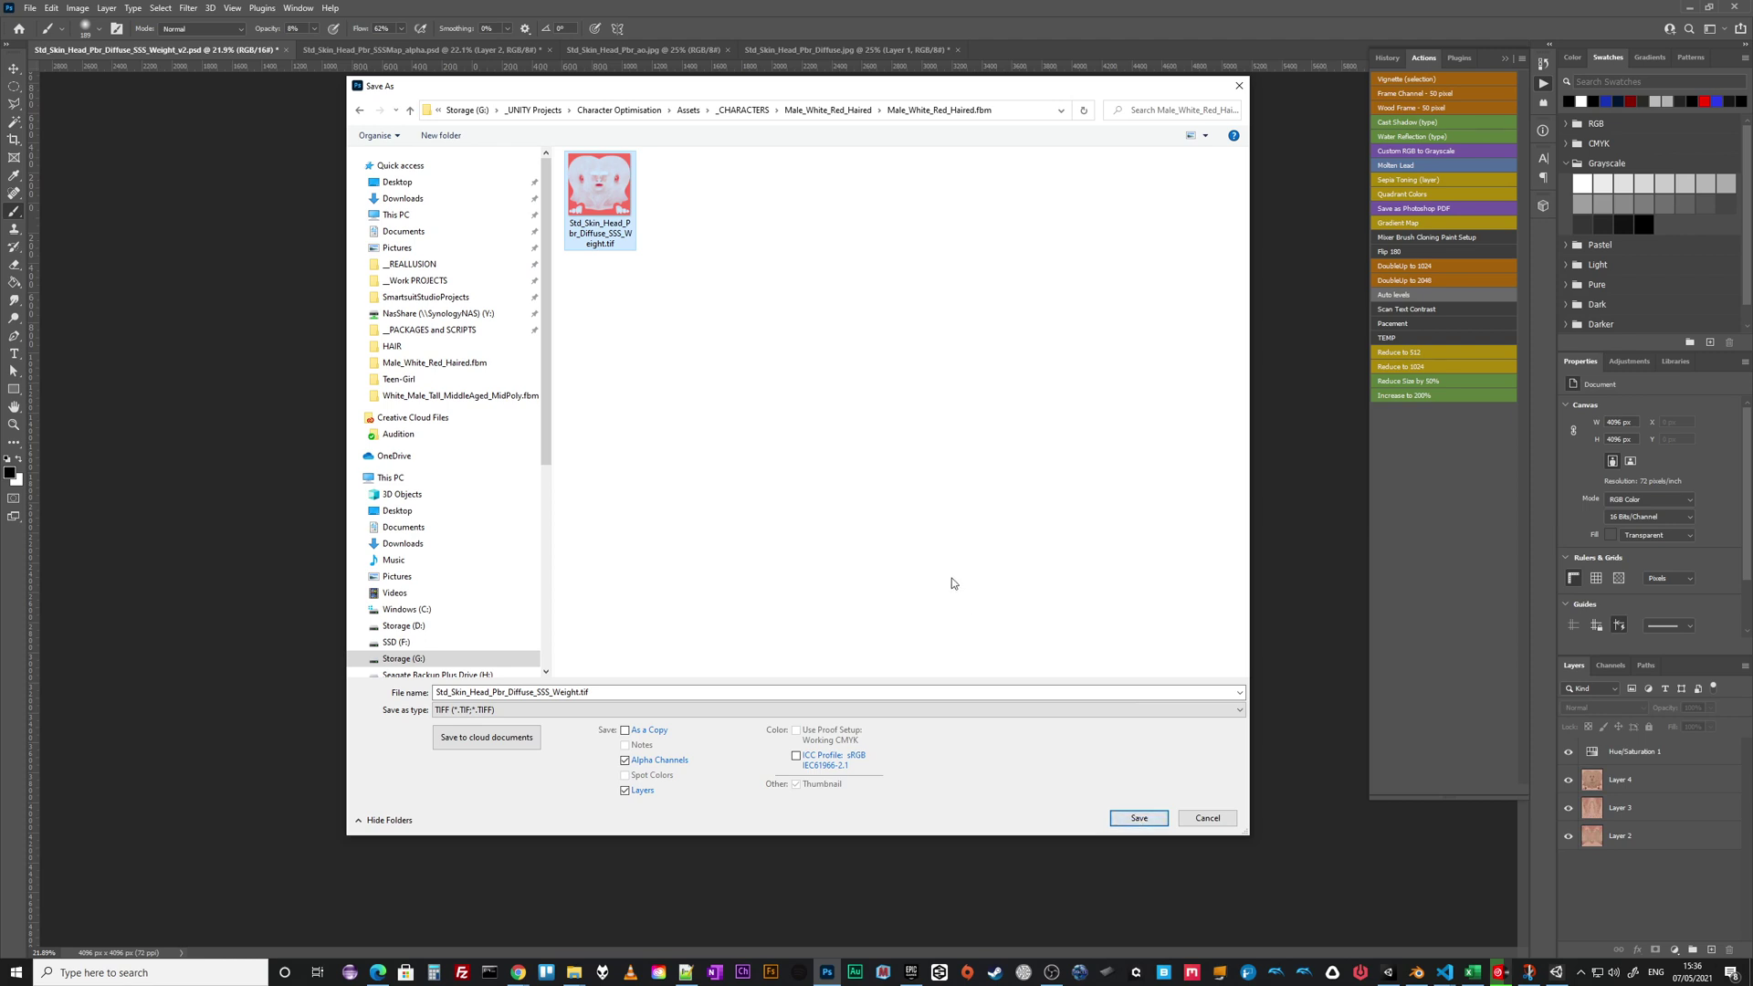
{"action": "double_click", "coordinate": [579, 692]}
{"action": "left_click", "coordinate": [584, 694]}
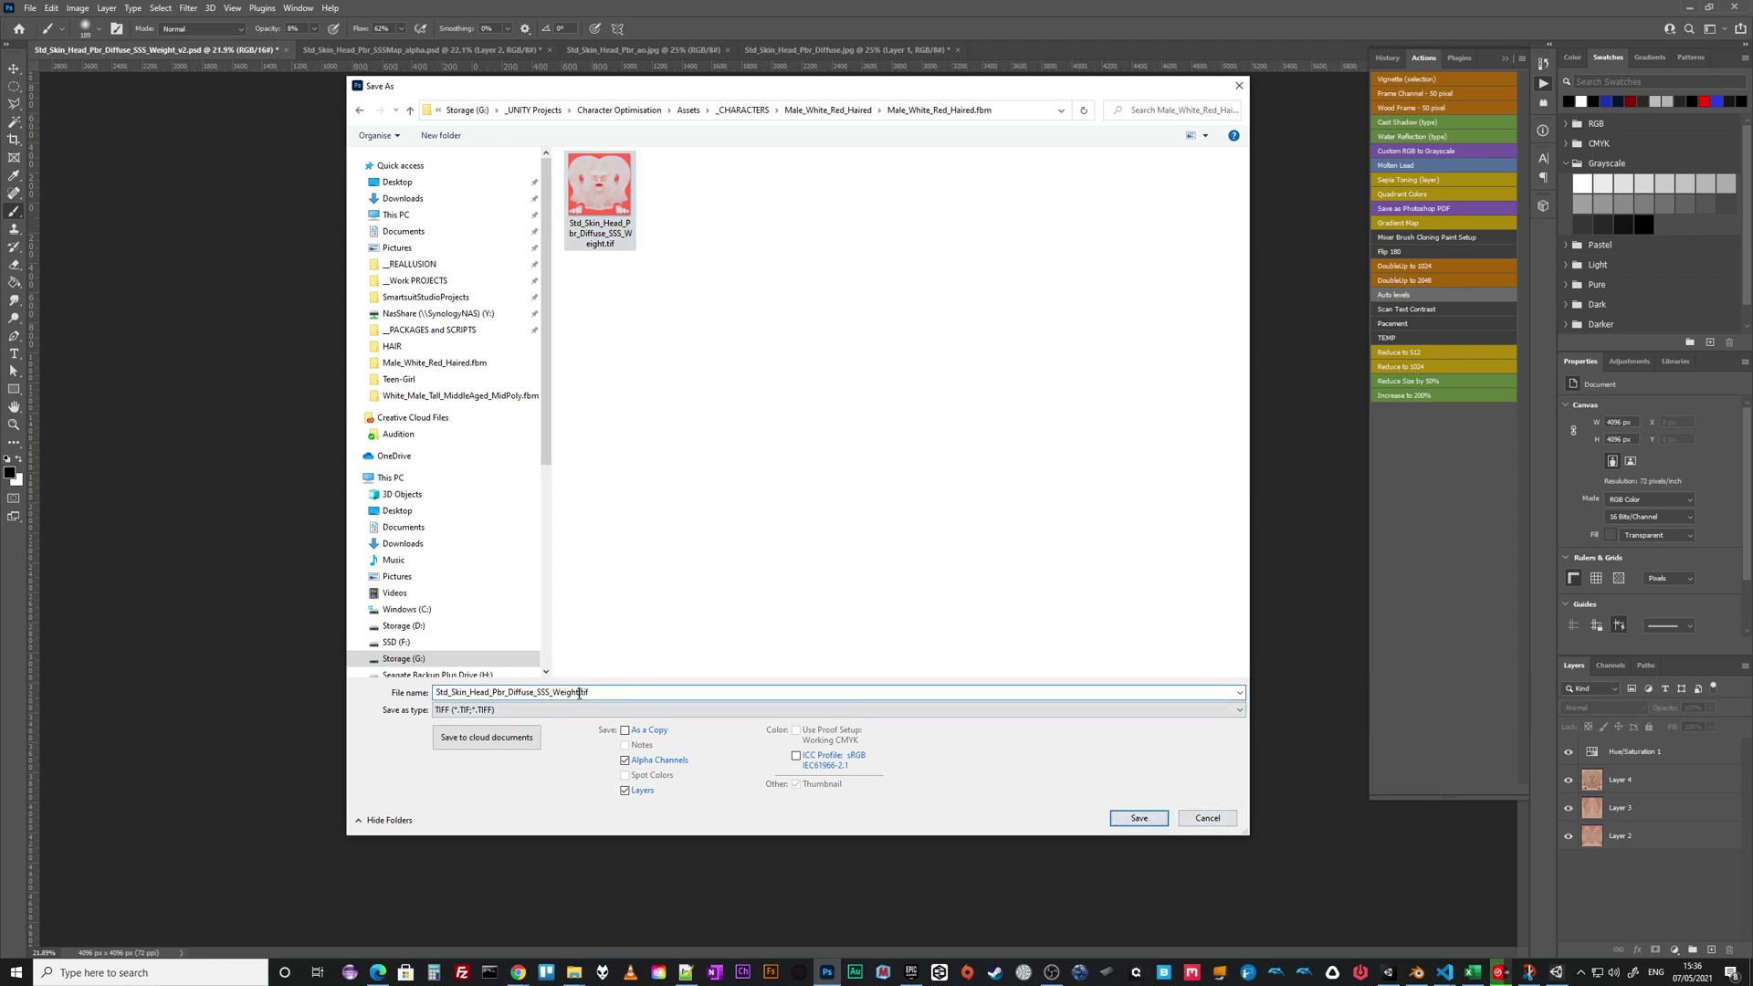
{"action": "type", "text": "_v2"}
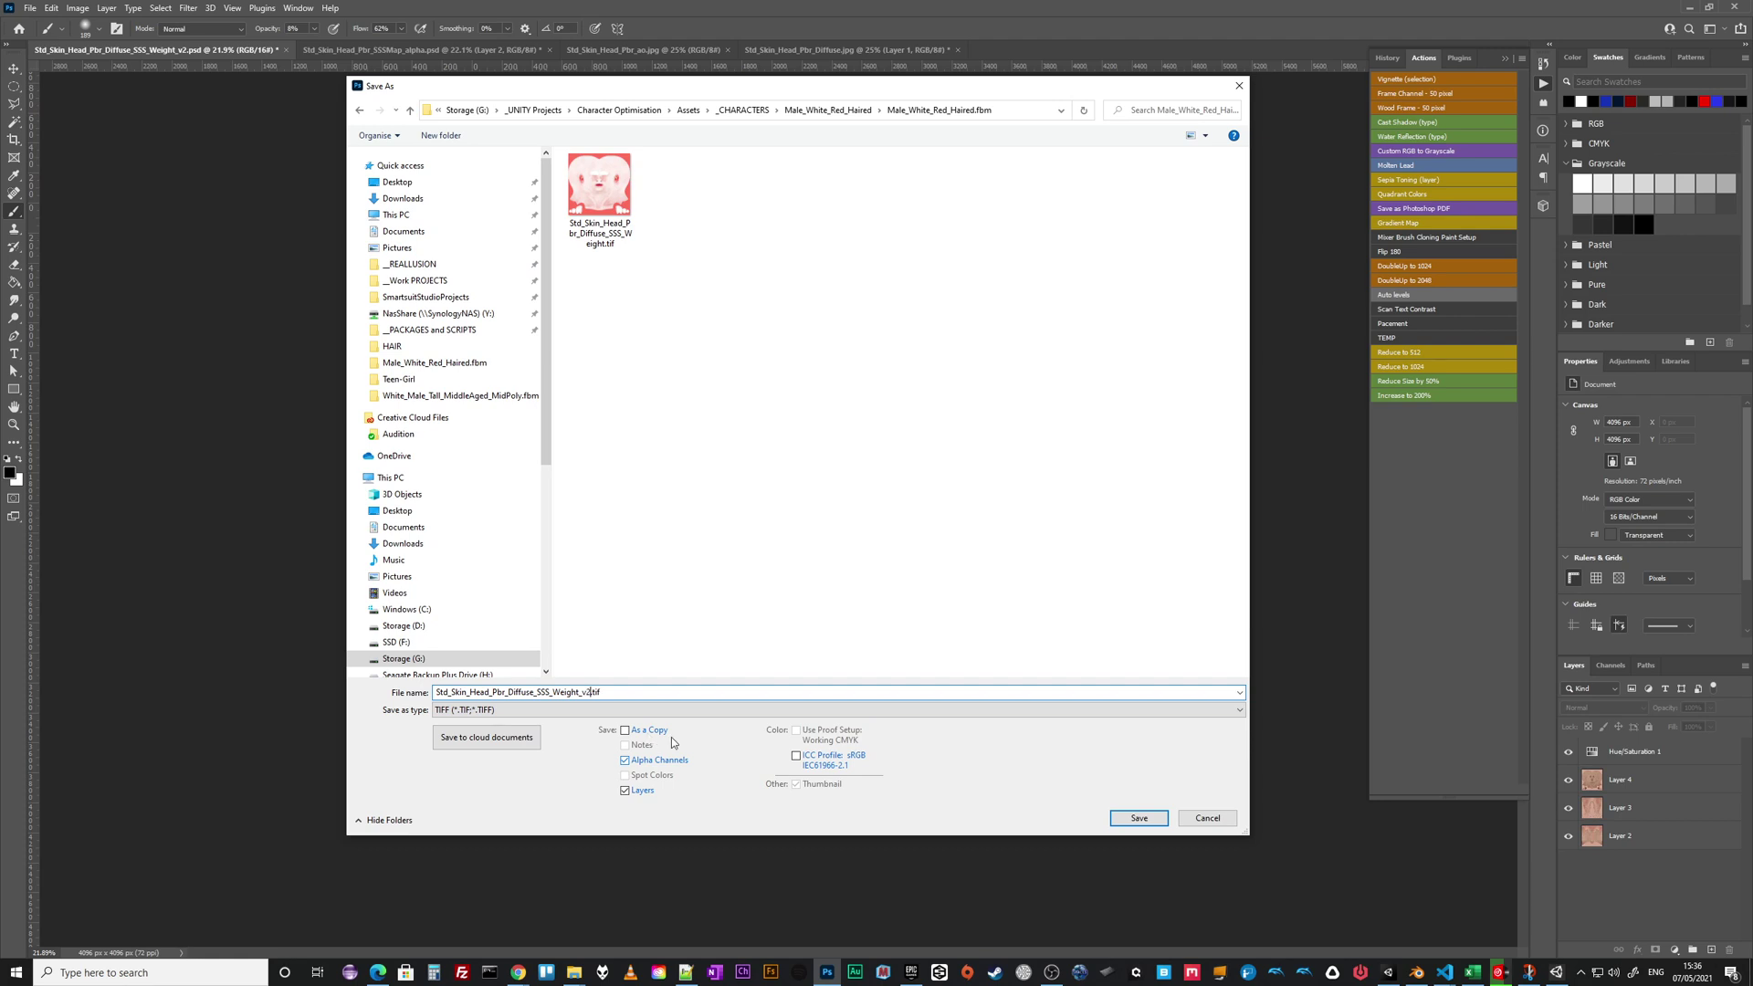
{"action": "left_click", "coordinate": [1138, 818]}
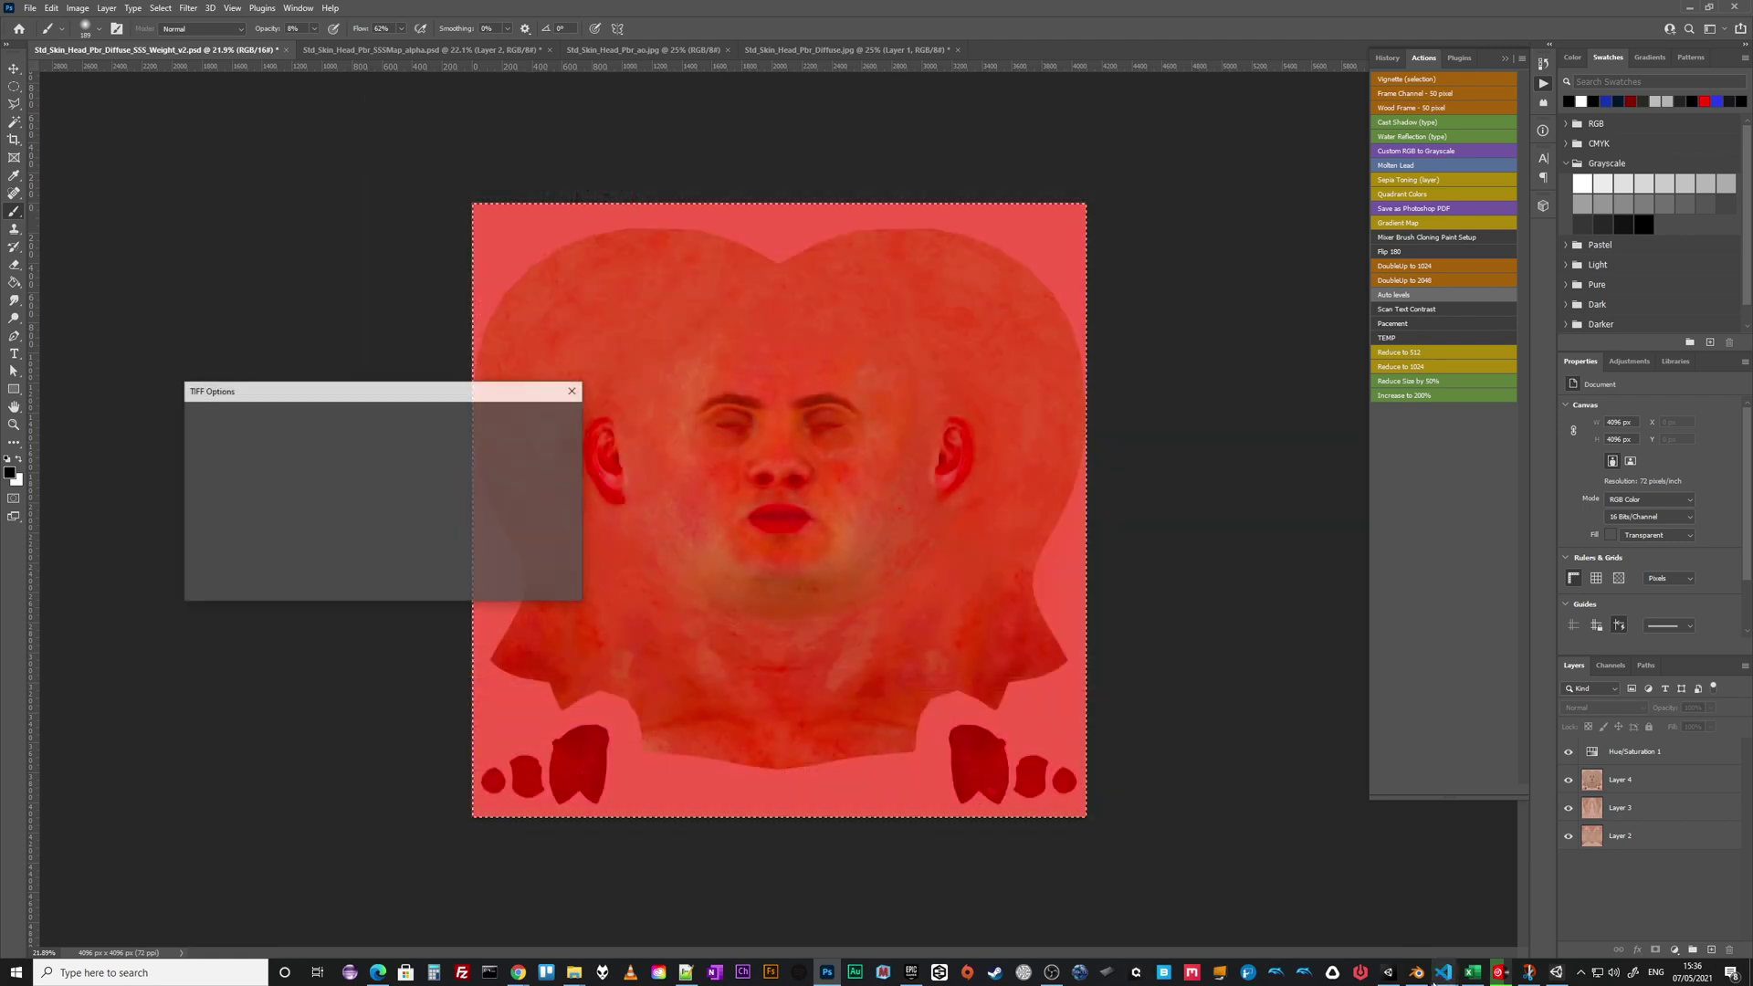
- Export the TIFF without image compression, discarding the layers and saving a copy
{"action": "left_click_drag", "start_coordinate": [289, 391], "coordinate": [356, 389]}
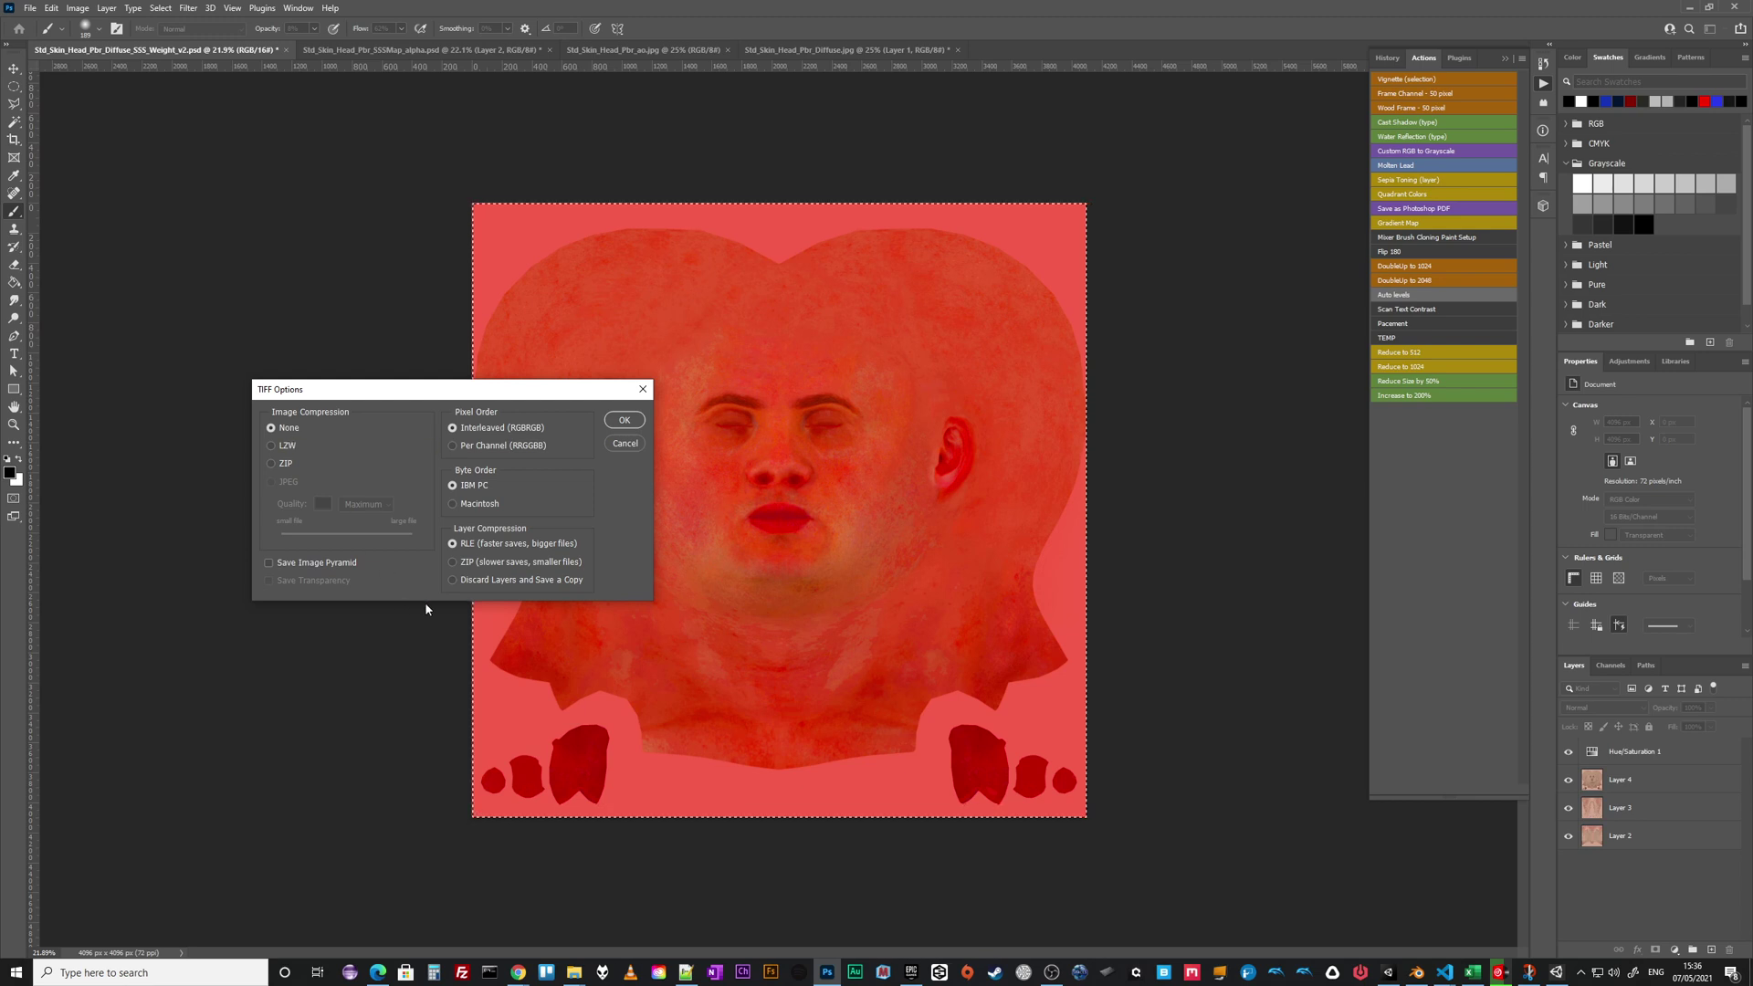
{"action": "left_click", "coordinate": [464, 581]}
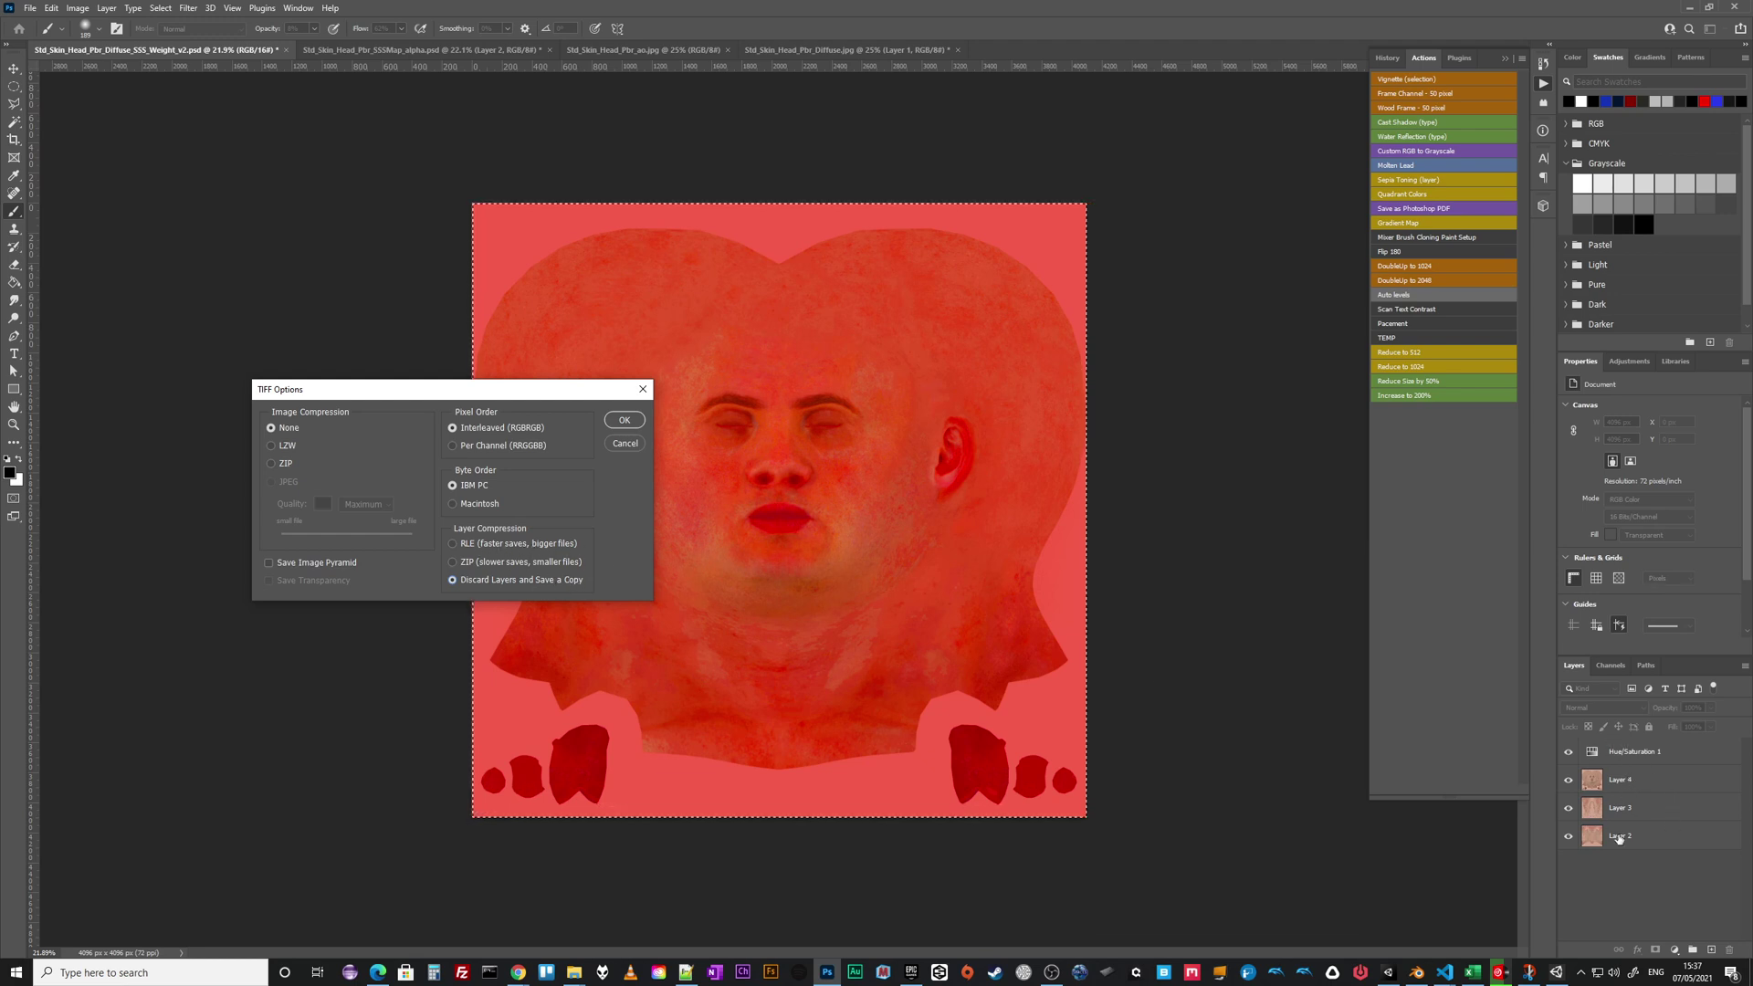
{"action": "left_click", "coordinate": [624, 420]}
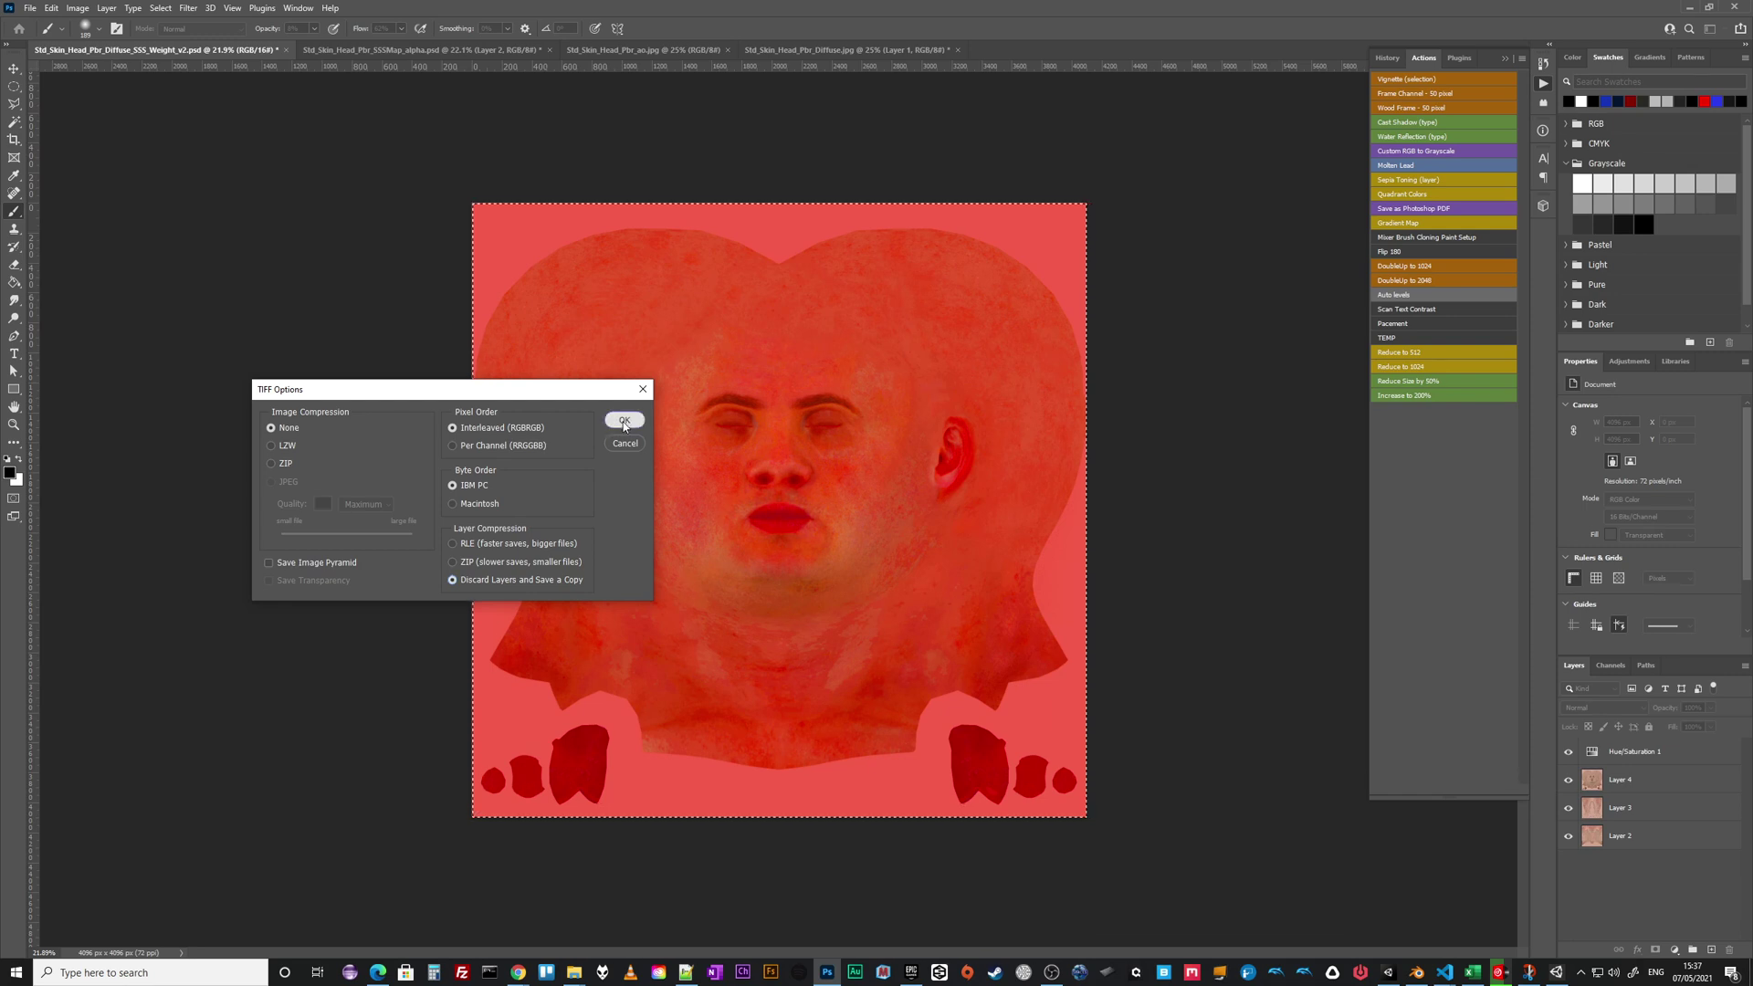
- Switch to Unity, assign Std_Skin_Head_Pbr_Diffuse_SSS_Weight_v2 to the head skin's SSS_Texture-Weight(A) slot, and undo a trial SSS_WeightAmount change
{"action": "left_click", "coordinate": [1531, 973]}
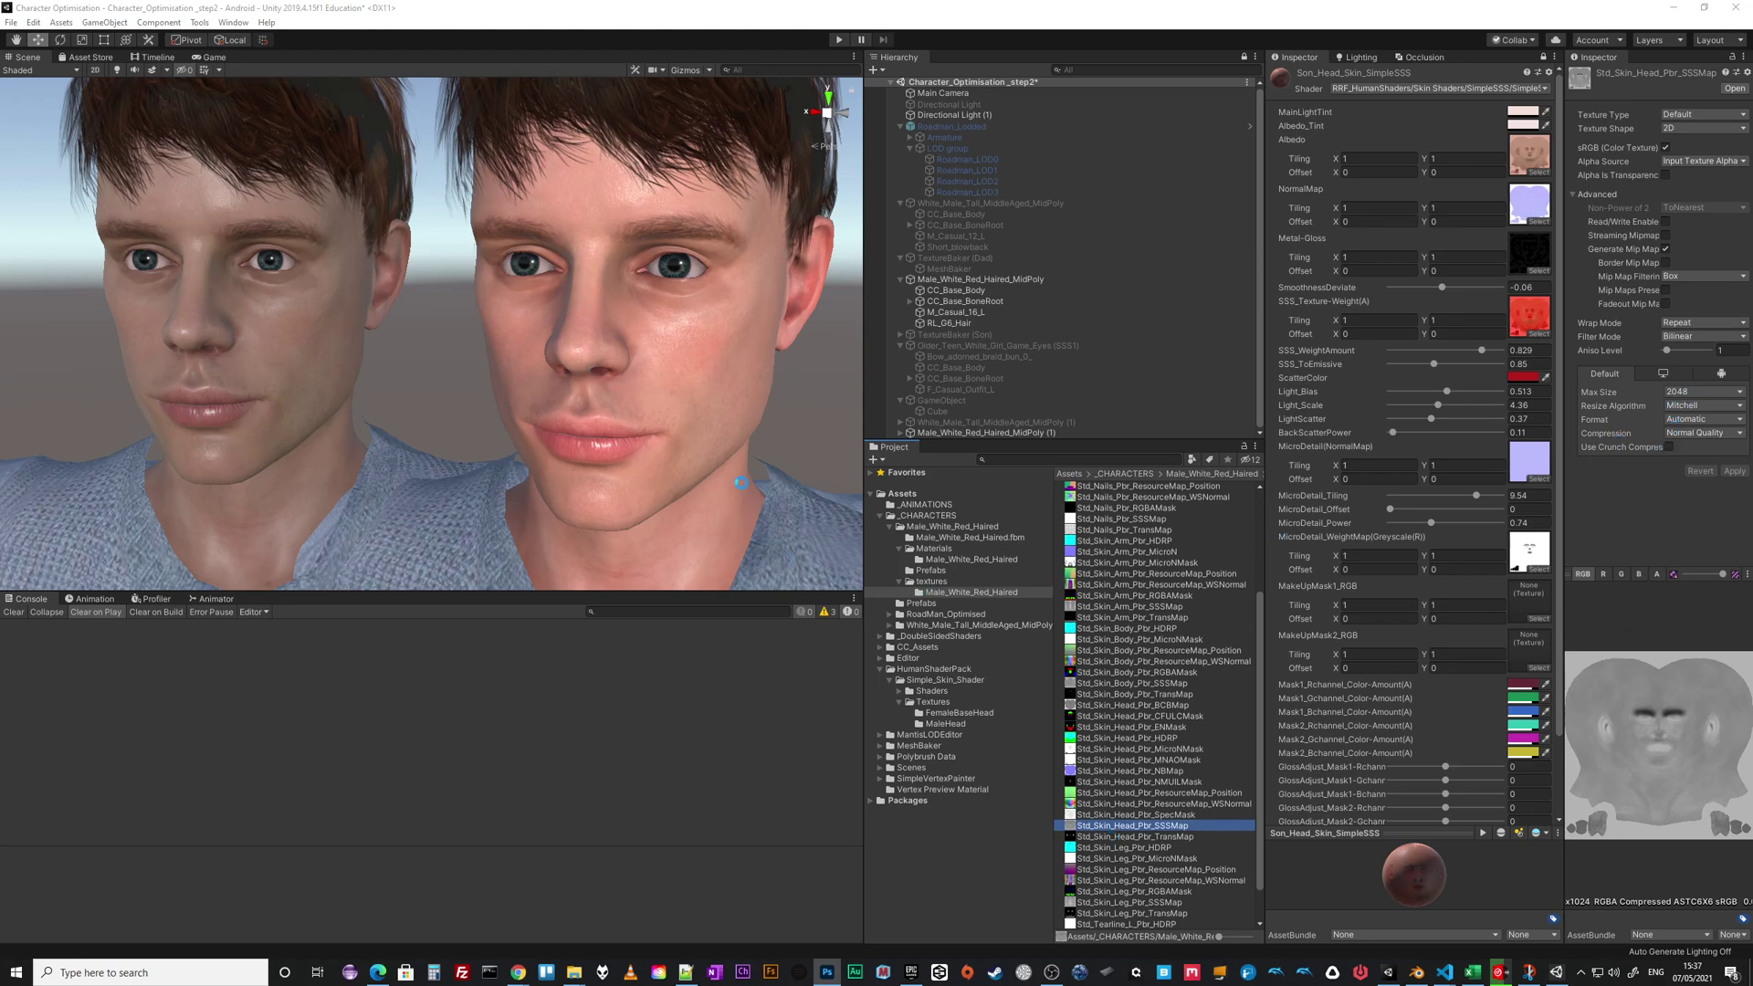
{"action": "left_click", "coordinate": [1529, 314]}
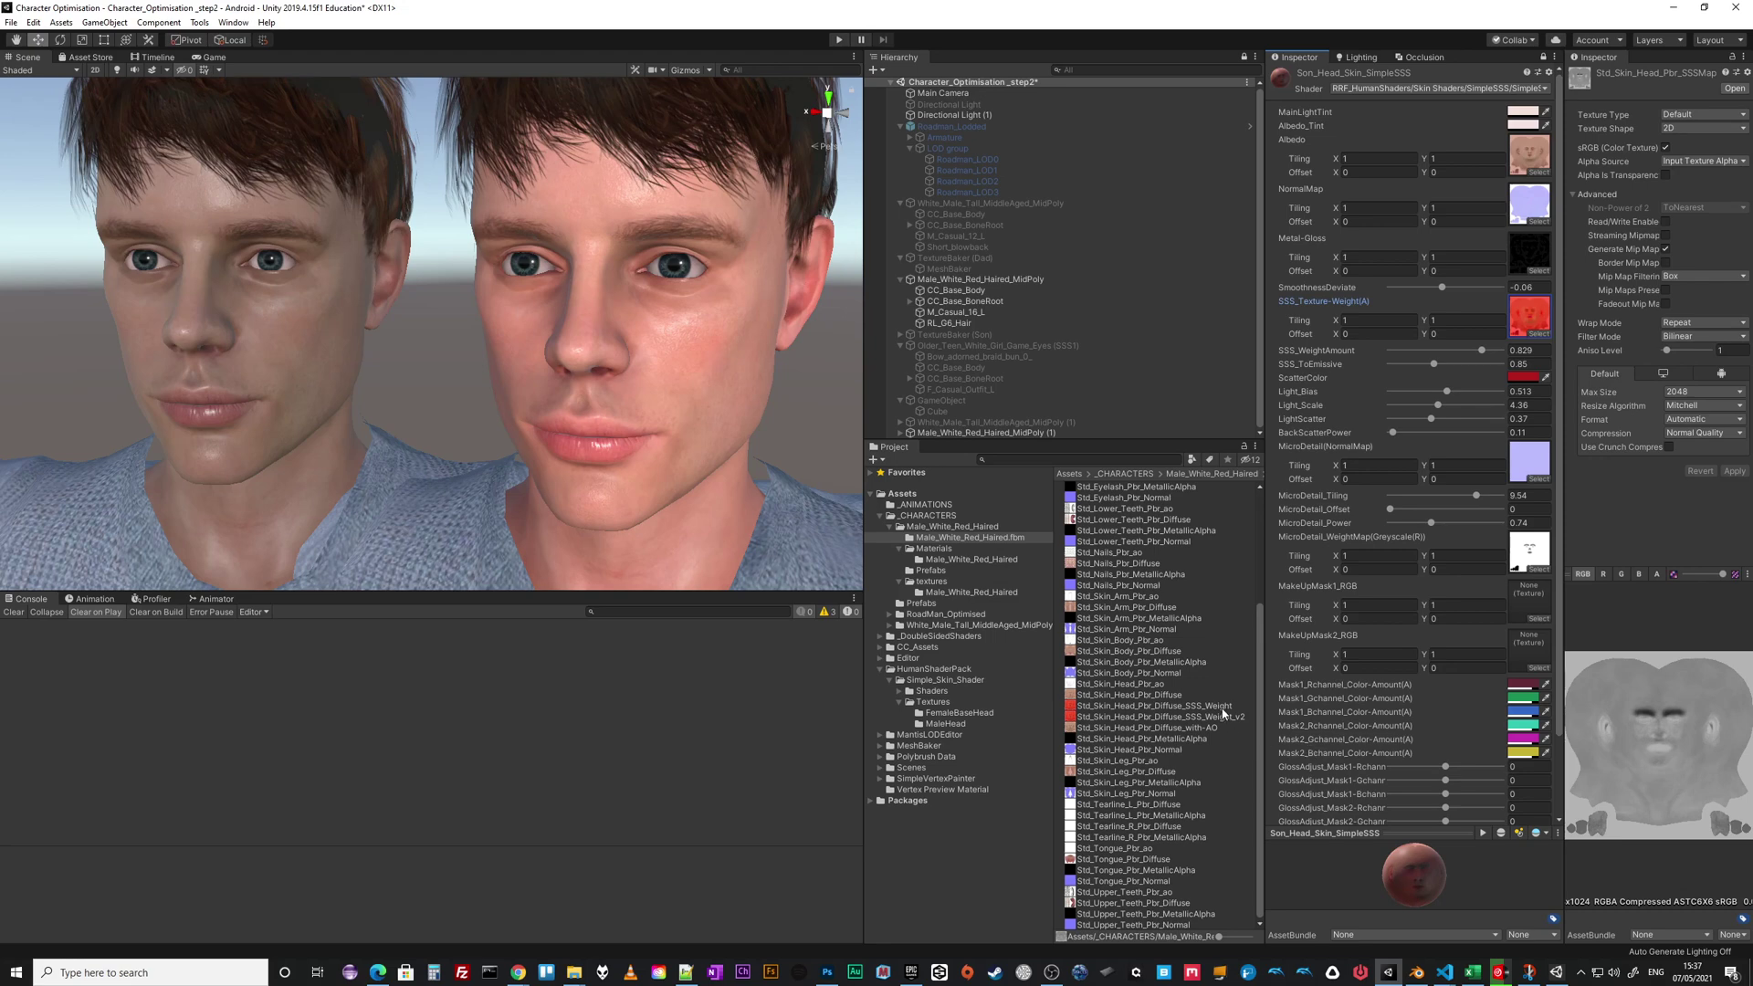
{"action": "left_click_drag", "start_coordinate": [1222, 709], "coordinate": [1530, 325]}
{"action": "left_click_drag", "start_coordinate": [1208, 721], "coordinate": [1537, 326]}
{"action": "mouse_move", "coordinate": [1482, 353]}
{"action": "left_mouse_down"}
{"action": "mouse_move", "coordinate": [1498, 356]}
{"action": "mouse_move", "coordinate": [1443, 354]}
{"action": "mouse_move", "coordinate": [1477, 353]}
{"action": "left_mouse_up"}
{"action": "key", "text": "ctrl+z"}
- Turn on scene lighting and rotate Directional Light (1) around its X axis to test the skin's scattering
{"action": "left_click", "coordinate": [118, 71]}
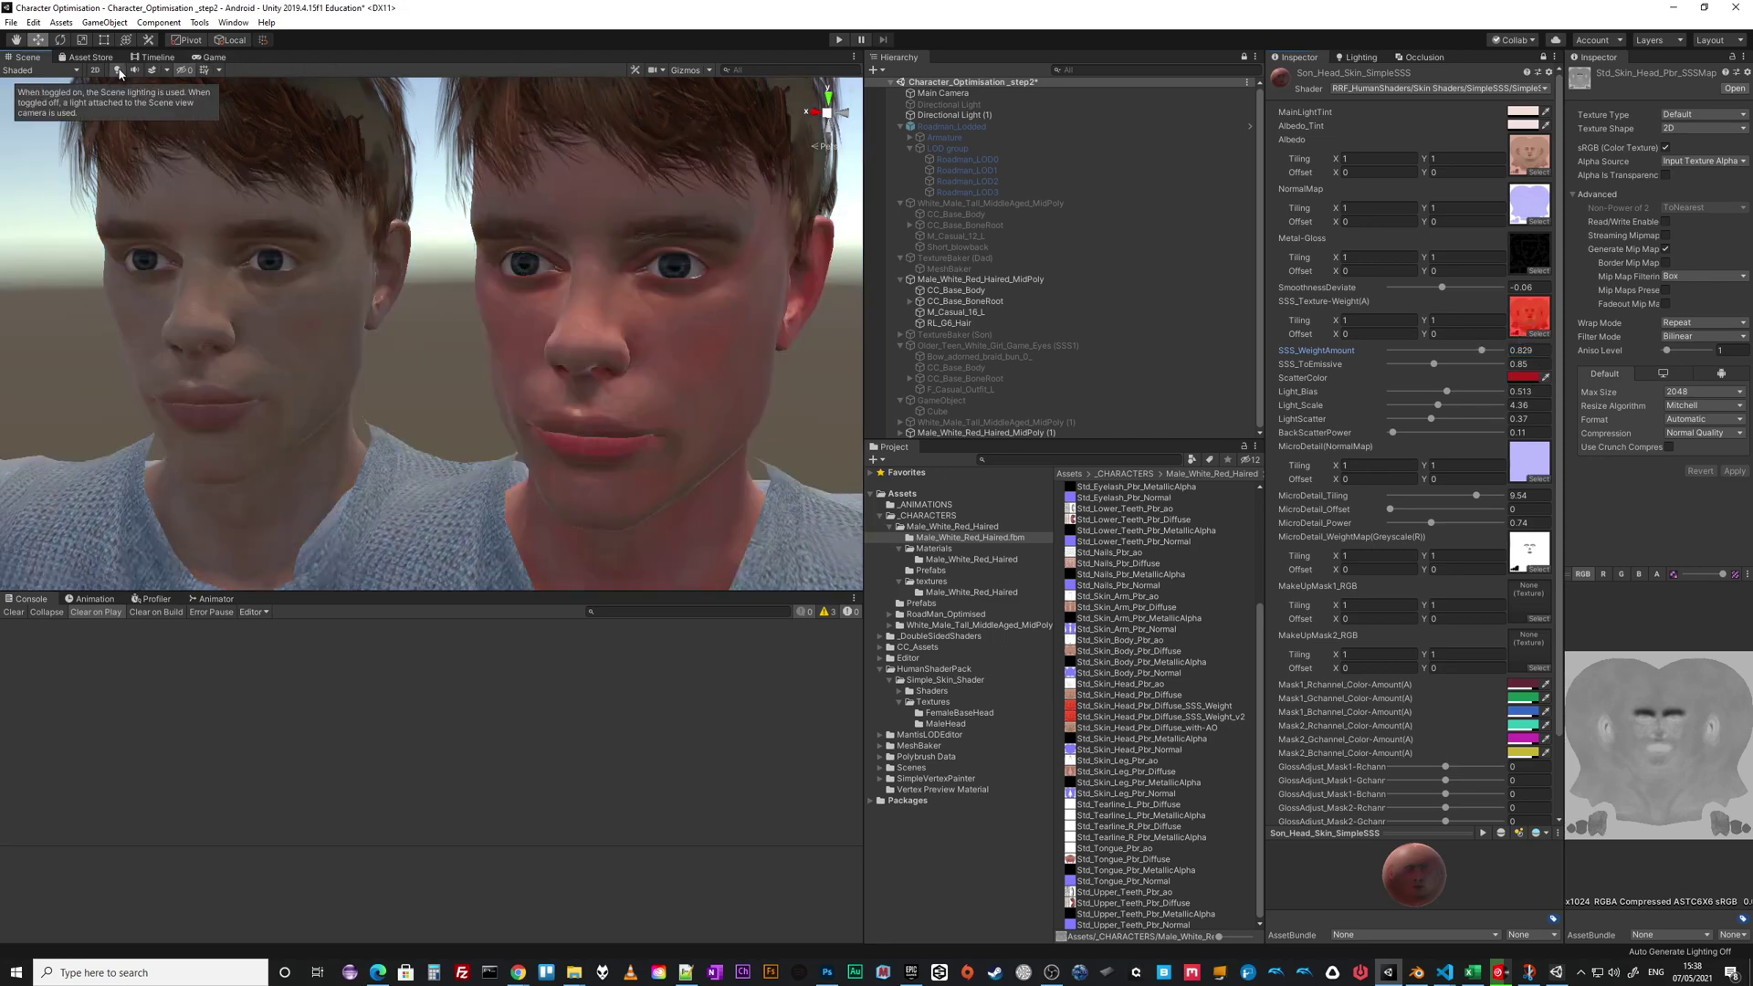
{"action": "left_click", "coordinate": [938, 115]}
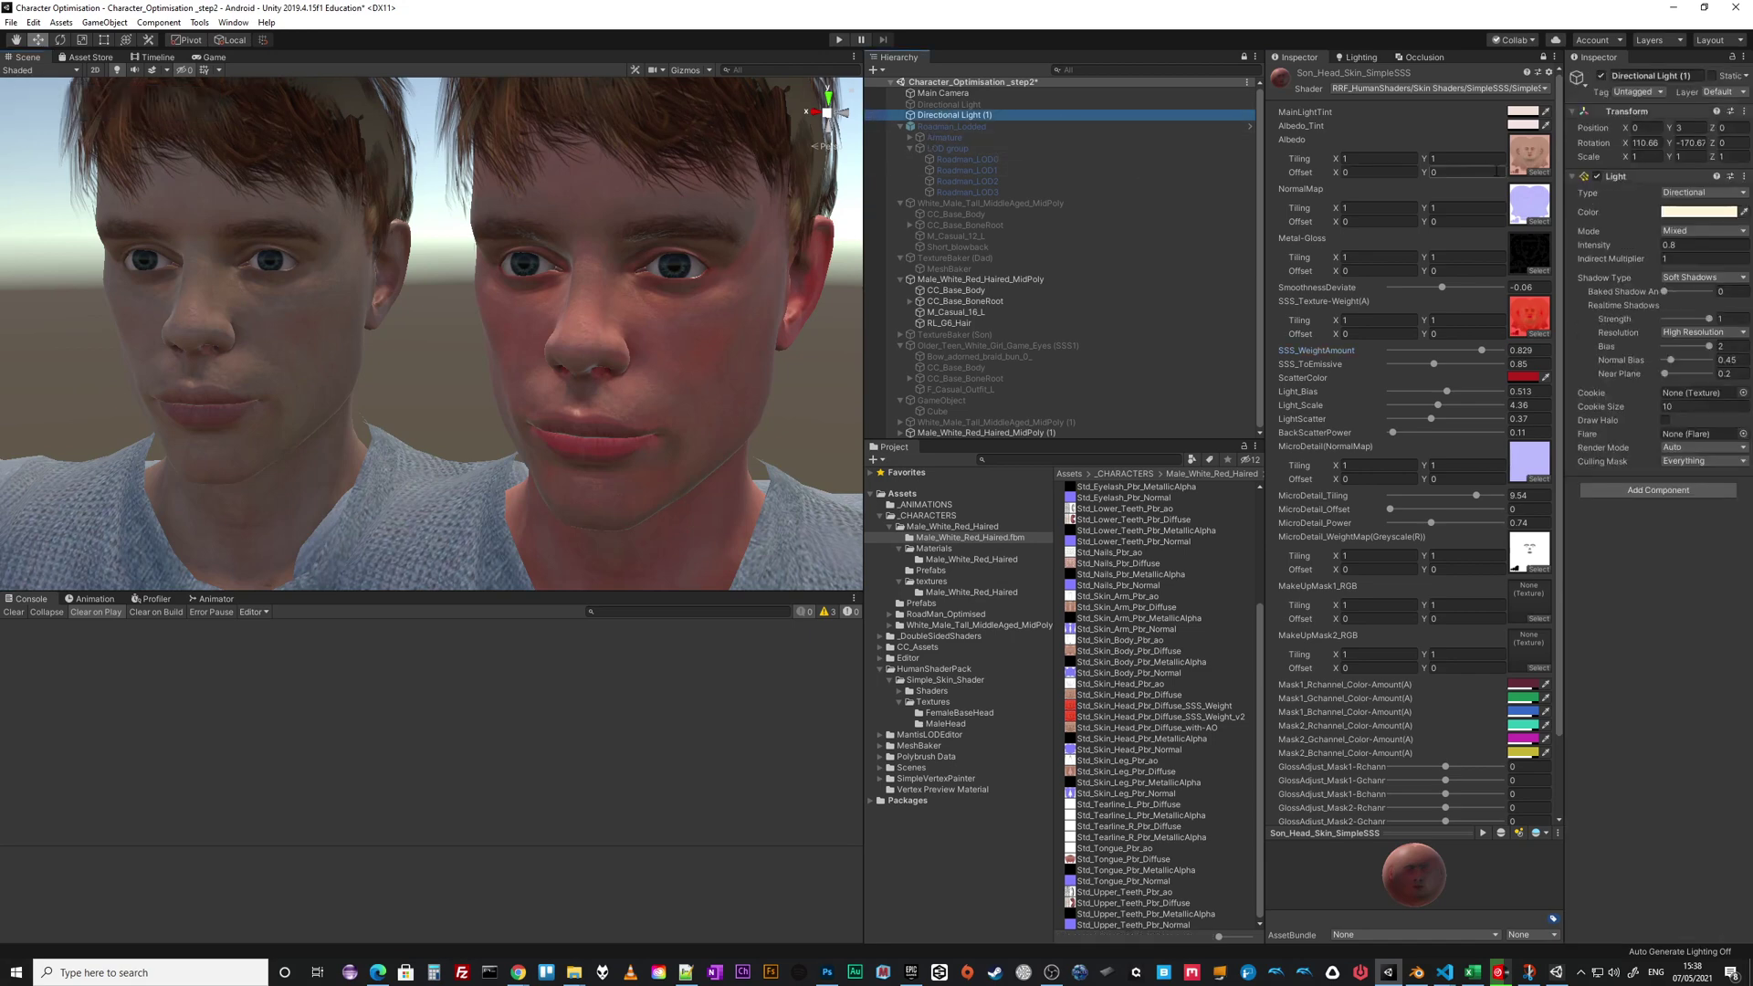
{"action": "left_click_drag", "start_coordinate": [1626, 146], "coordinate": [1039, 178]}
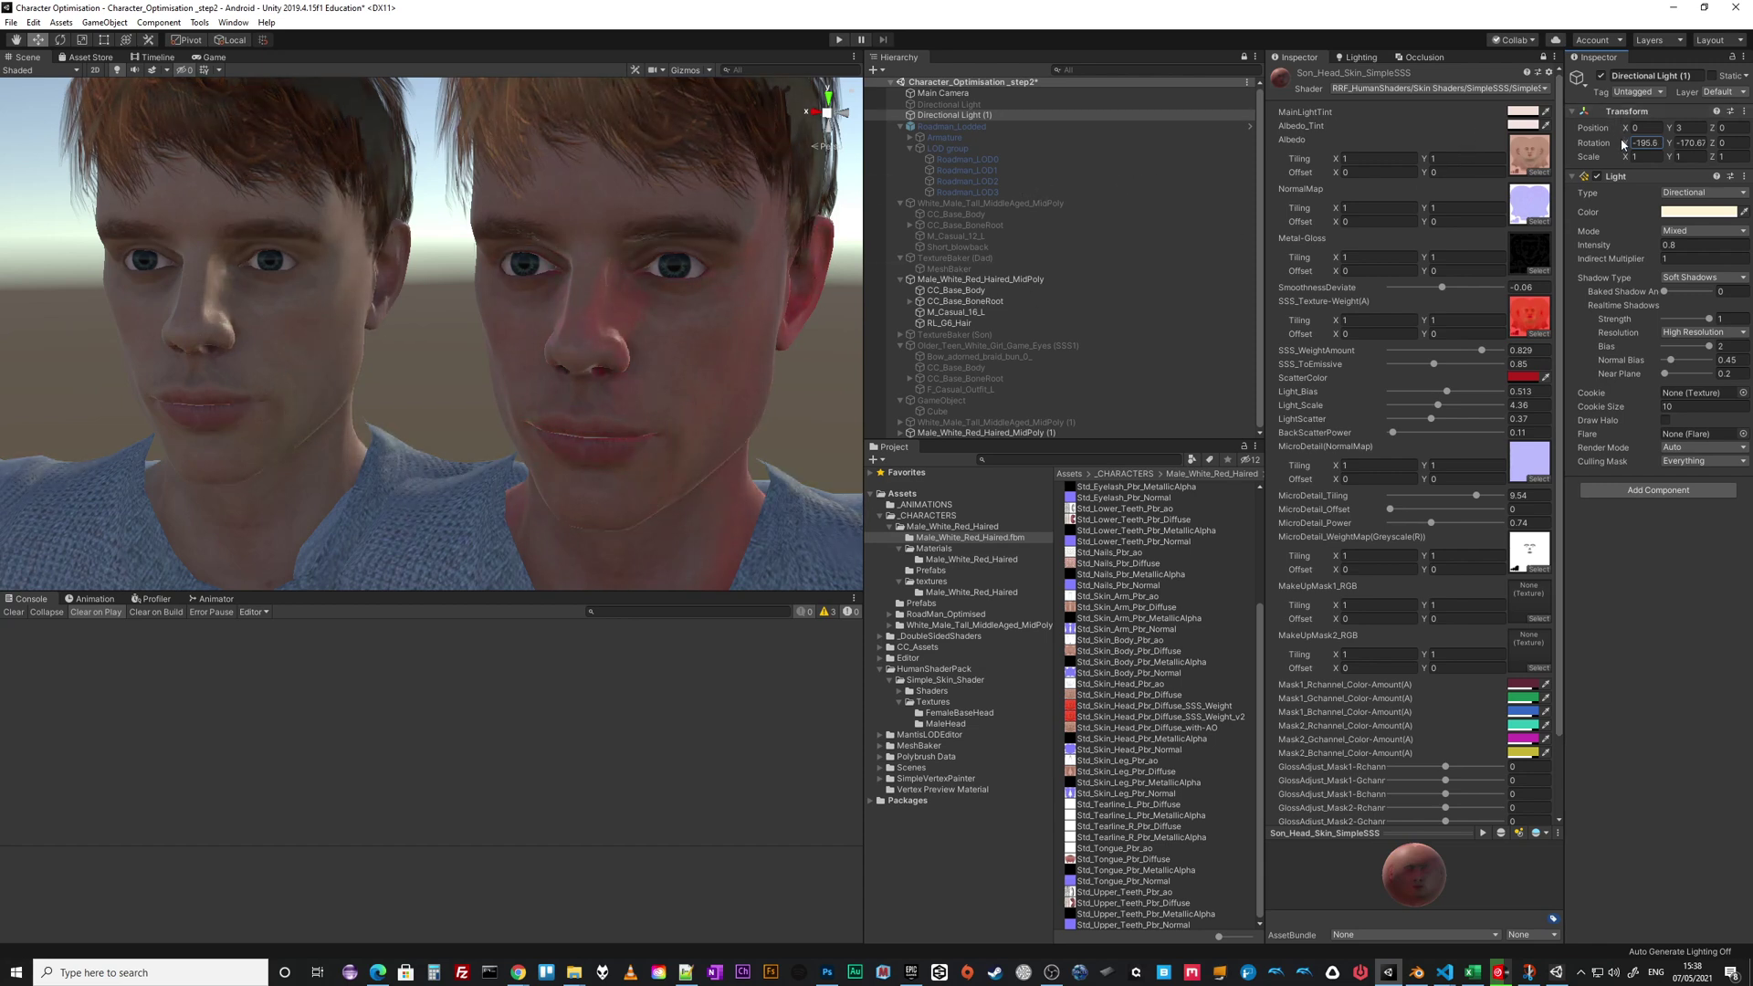
{"action": "left_click_drag", "start_coordinate": [1461, 160], "coordinate": [1628, 157]}
- Set BackScatterPower to 0.31, LightScatter to 0.352, Light_Scale to 4.11 and Light_Bias to 0.414, with Directional Light (1) at X rotation -228.5
{"action": "mouse_move", "coordinate": [1392, 436]}
{"action": "left_mouse_down"}
{"action": "mouse_move", "coordinate": [1428, 439]}
{"action": "mouse_move", "coordinate": [1405, 449]}
{"action": "left_mouse_up"}
{"action": "mouse_move", "coordinate": [1431, 420]}
{"action": "left_mouse_down"}
{"action": "mouse_move", "coordinate": [1479, 422]}
{"action": "mouse_move", "coordinate": [1421, 431]}
{"action": "mouse_move", "coordinate": [1470, 414]}
{"action": "mouse_move", "coordinate": [1433, 413]}
{"action": "mouse_move", "coordinate": [1474, 392]}
{"action": "mouse_move", "coordinate": [1437, 405]}
{"action": "left_mouse_up"}
{"action": "left_click_drag", "start_coordinate": [1630, 146], "coordinate": [1564, 163]}
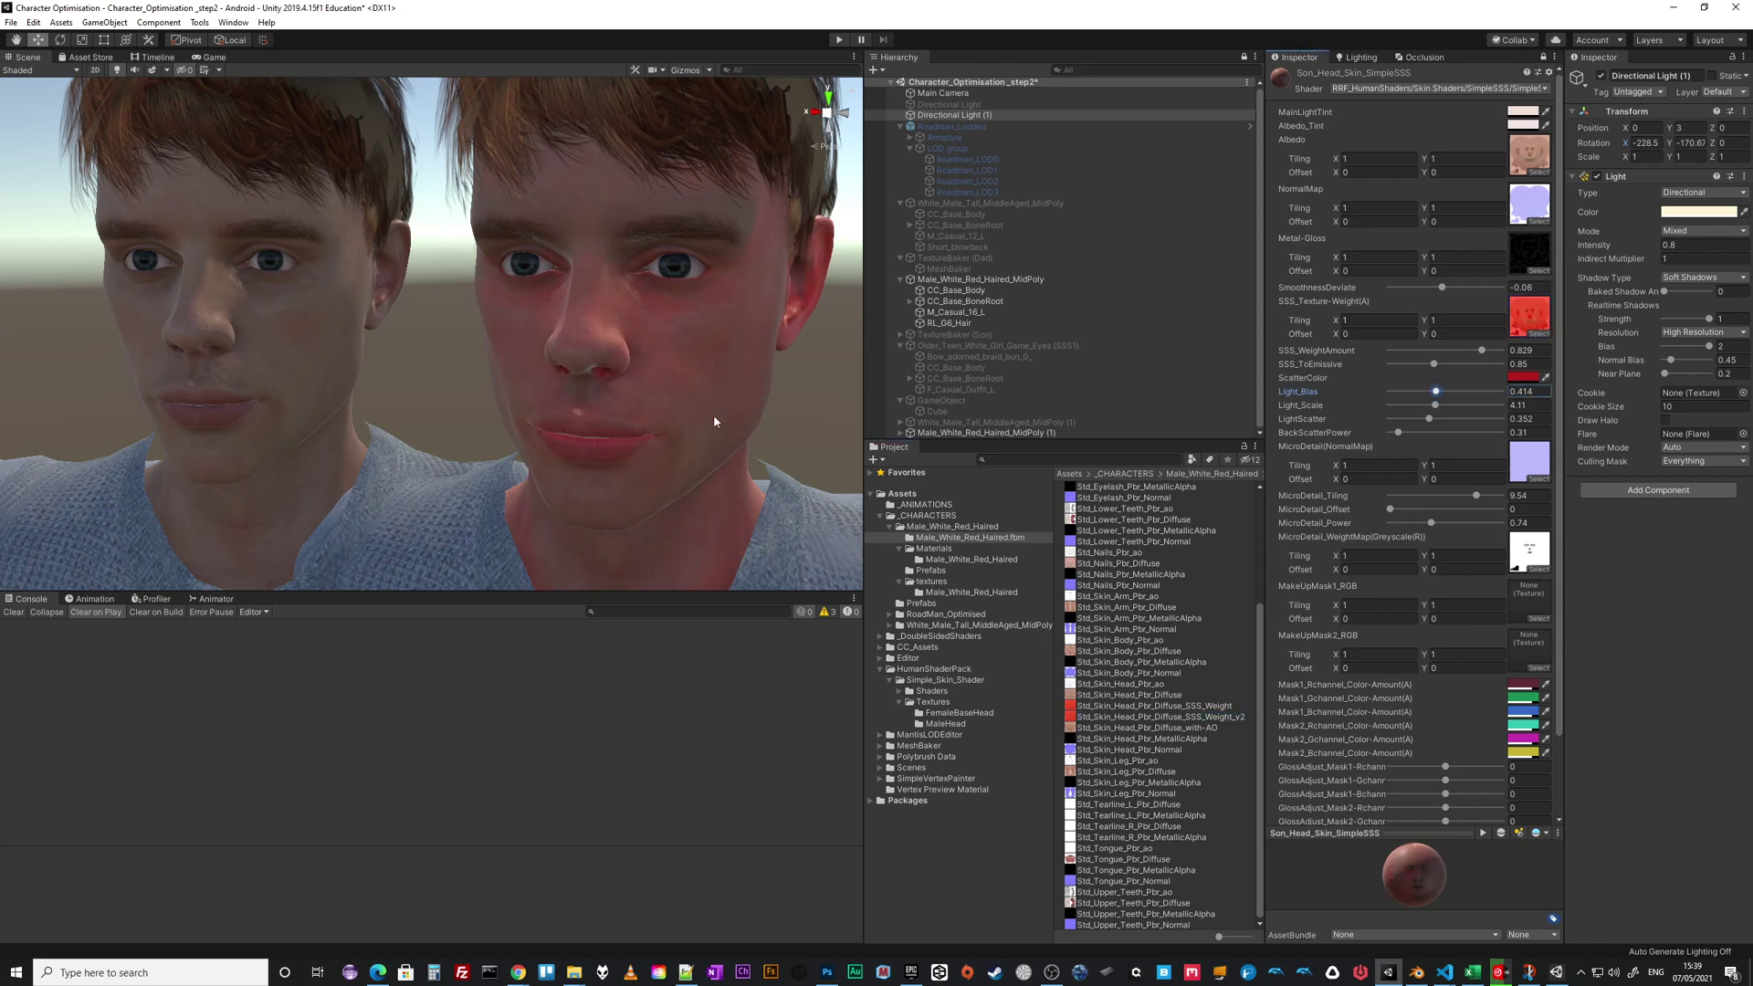
- Assign the v2 SSS weight texture again, and set Directional Light (1)'s Y rotation to -399.9 with scene lighting switched off
{"action": "left_click_drag", "start_coordinate": [1221, 714], "coordinate": [1529, 317]}
{"action": "left_click_drag", "start_coordinate": [1676, 146], "coordinate": [1294, 175]}
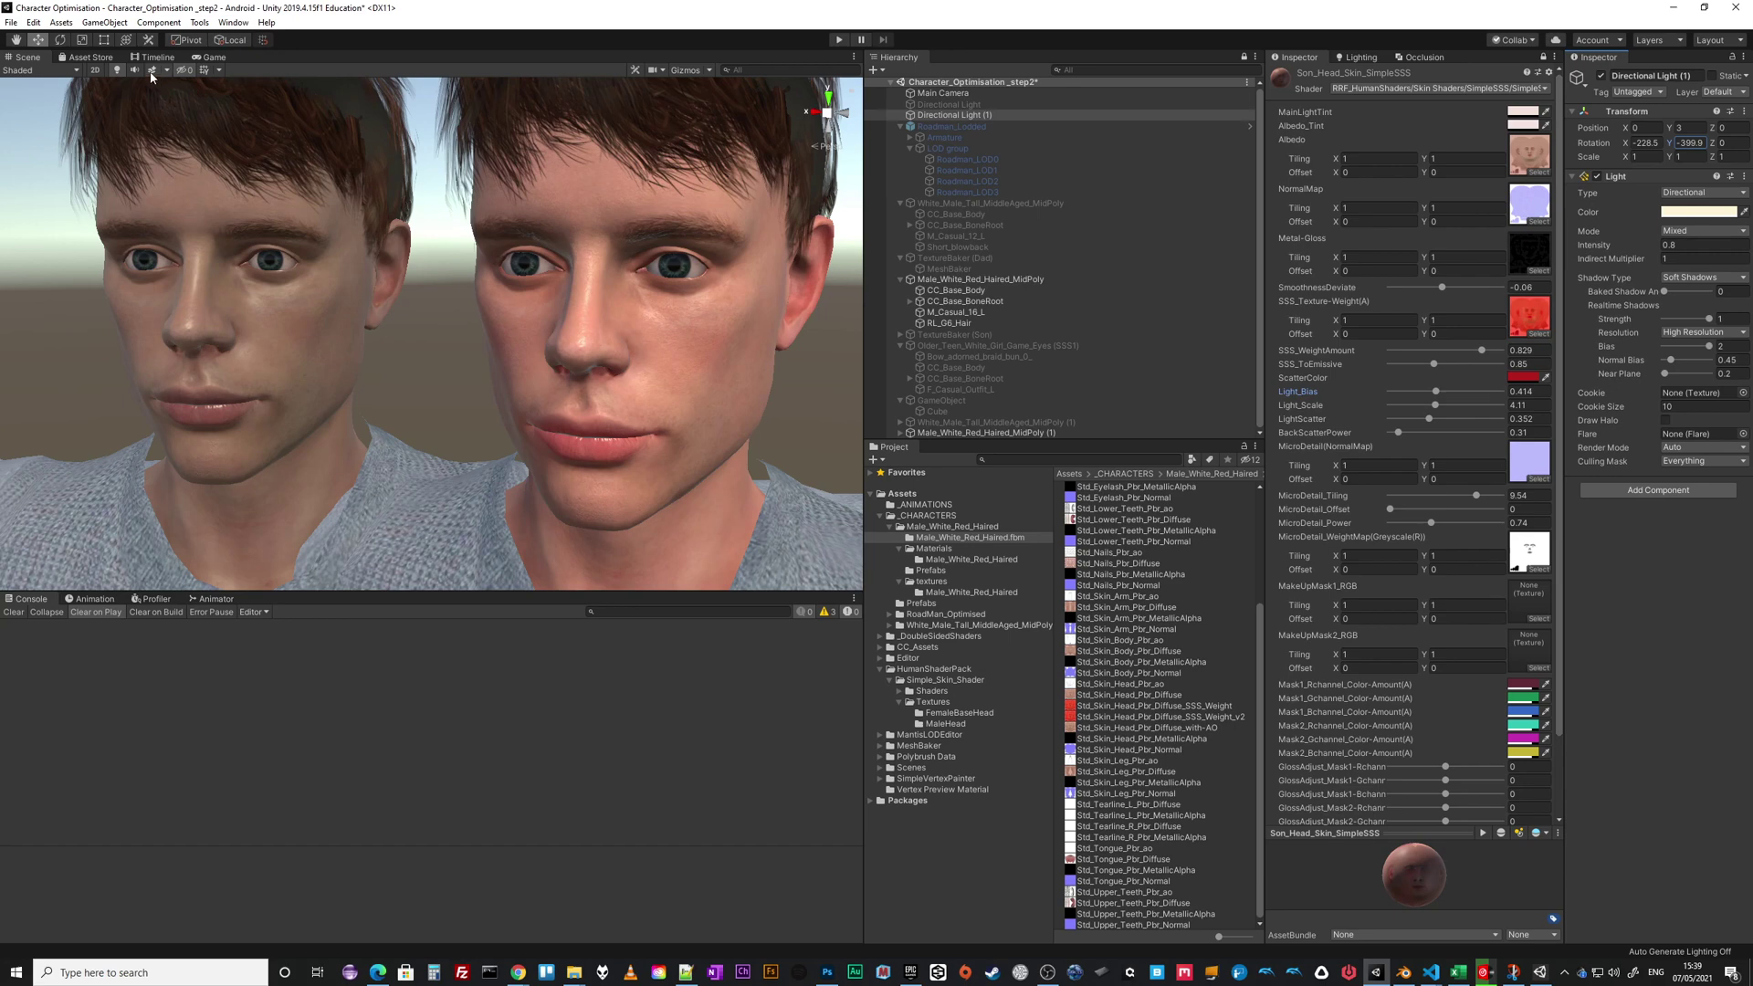
{"action": "left_click", "coordinate": [116, 69]}
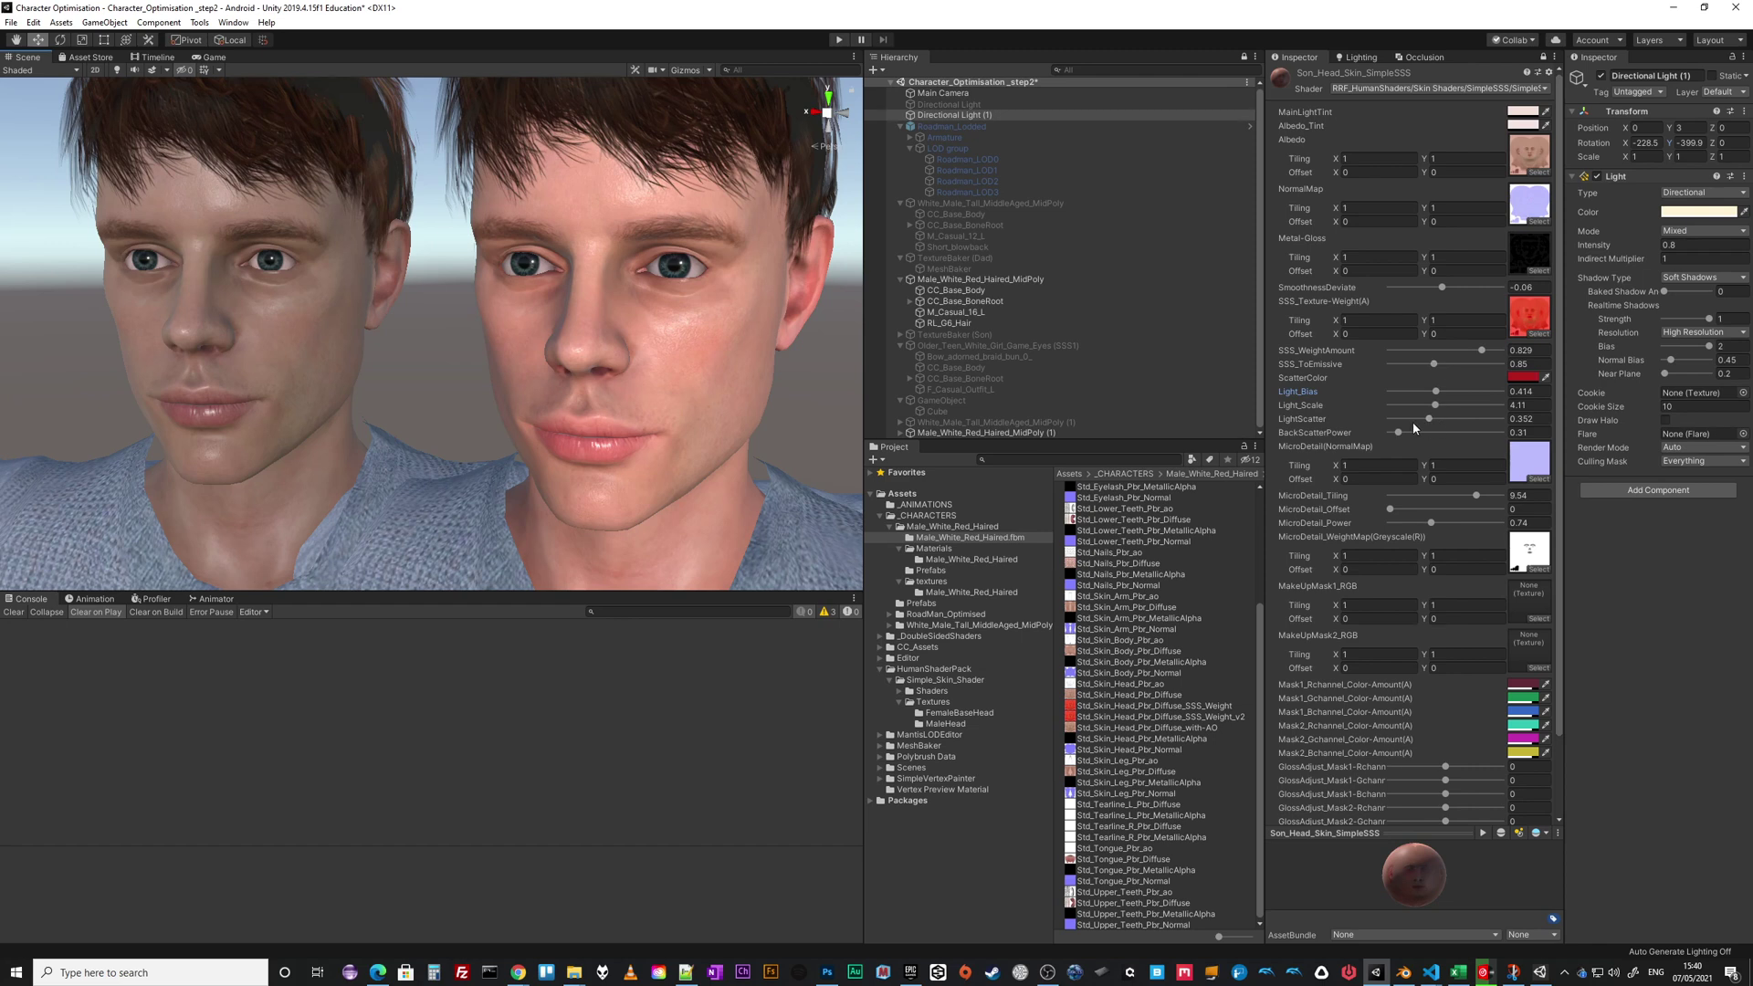
- Locate the SkinMicroB_Norm texture used for MicroDetail(NormalMap), examine its enlarged preview, and restore the inspector sizes
{"action": "left_click", "coordinate": [1534, 466]}
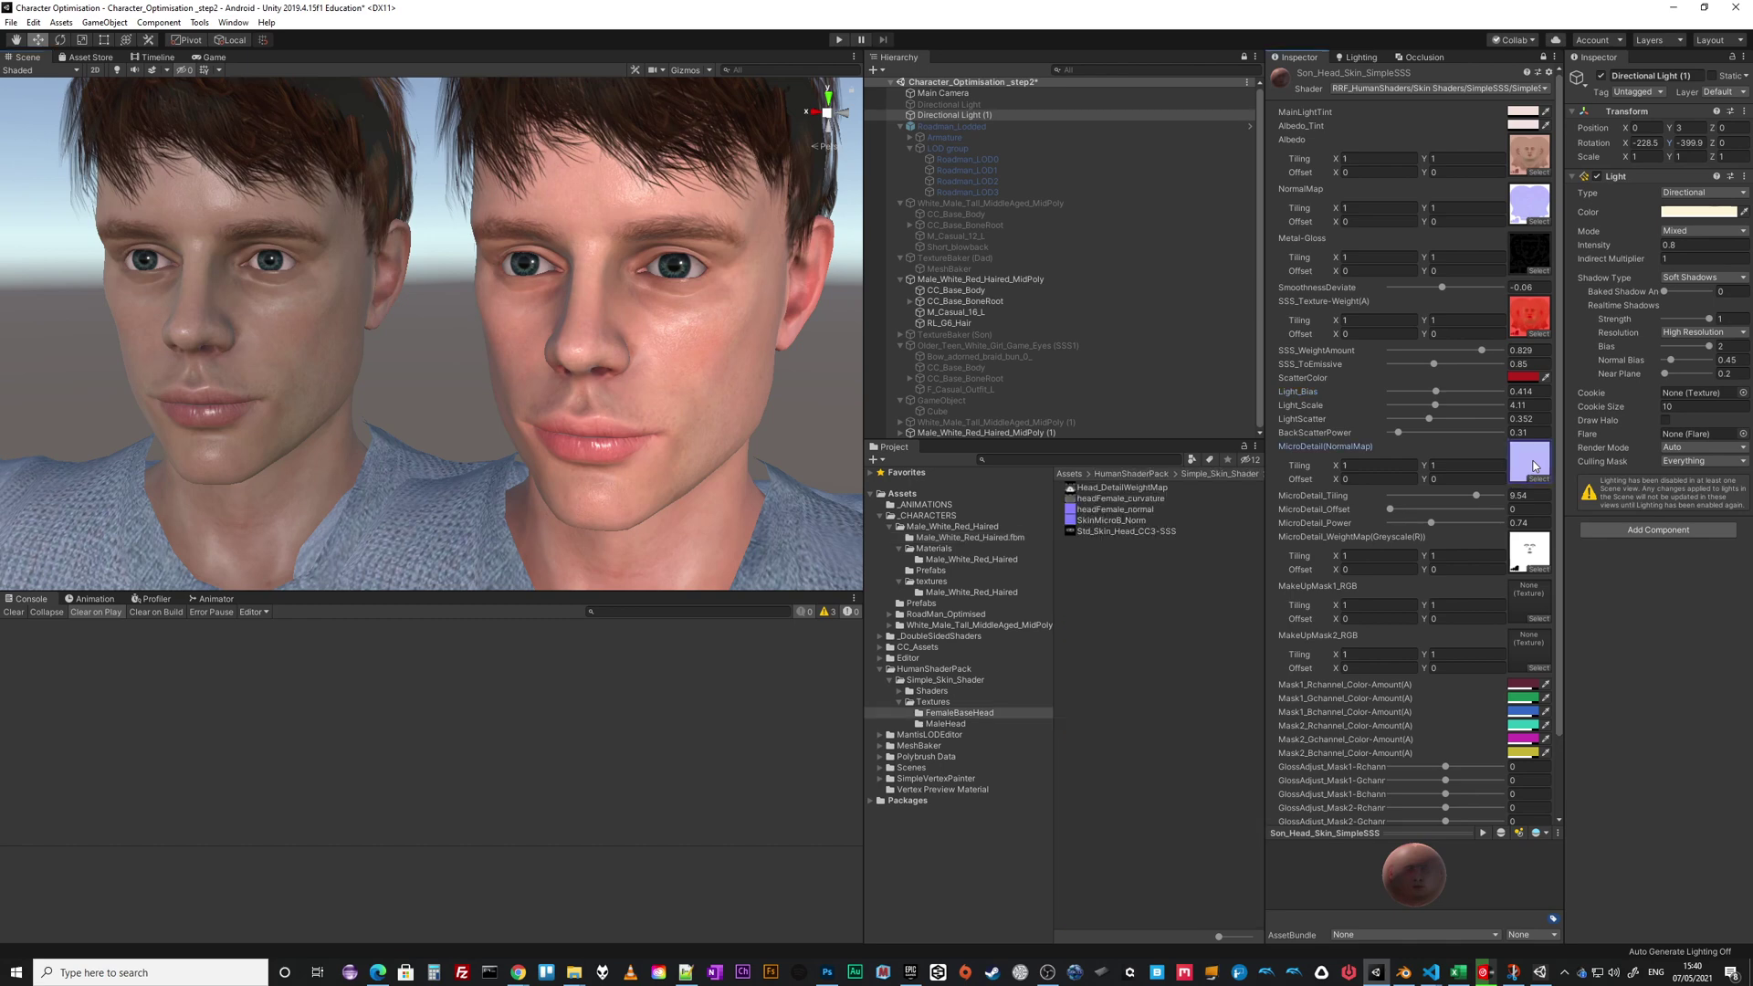
{"action": "left_click", "coordinate": [1123, 521]}
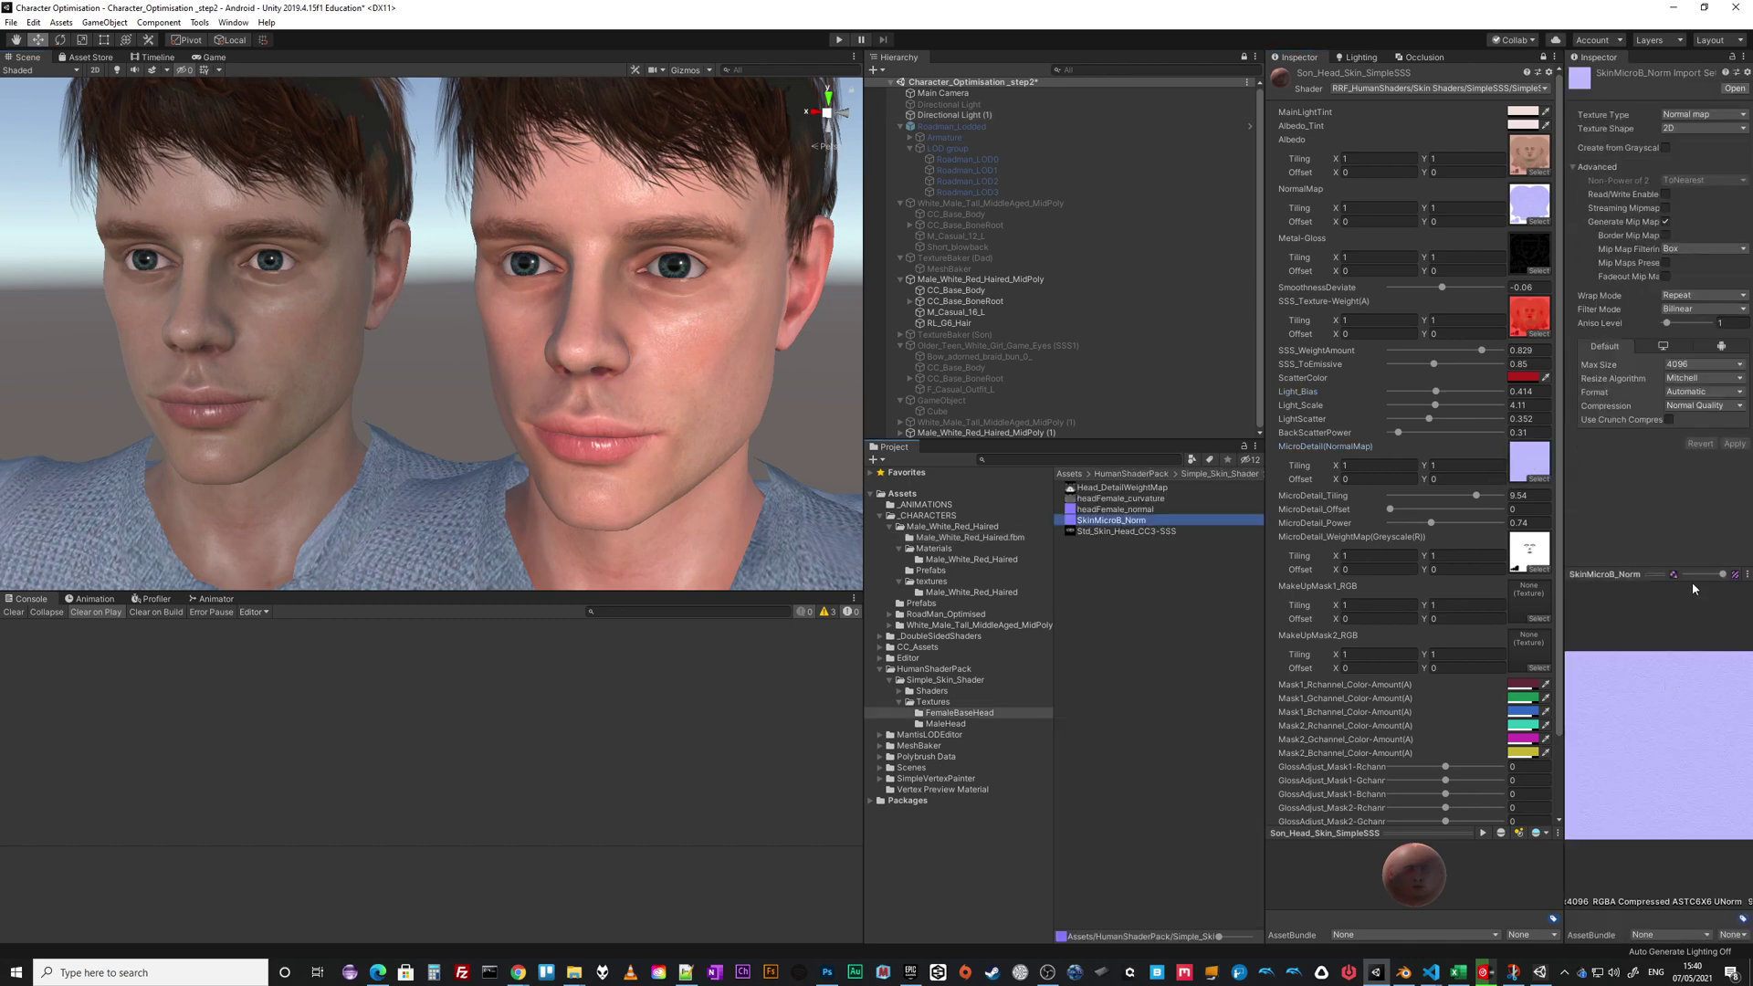
{"action": "left_click", "coordinate": [1647, 575]}
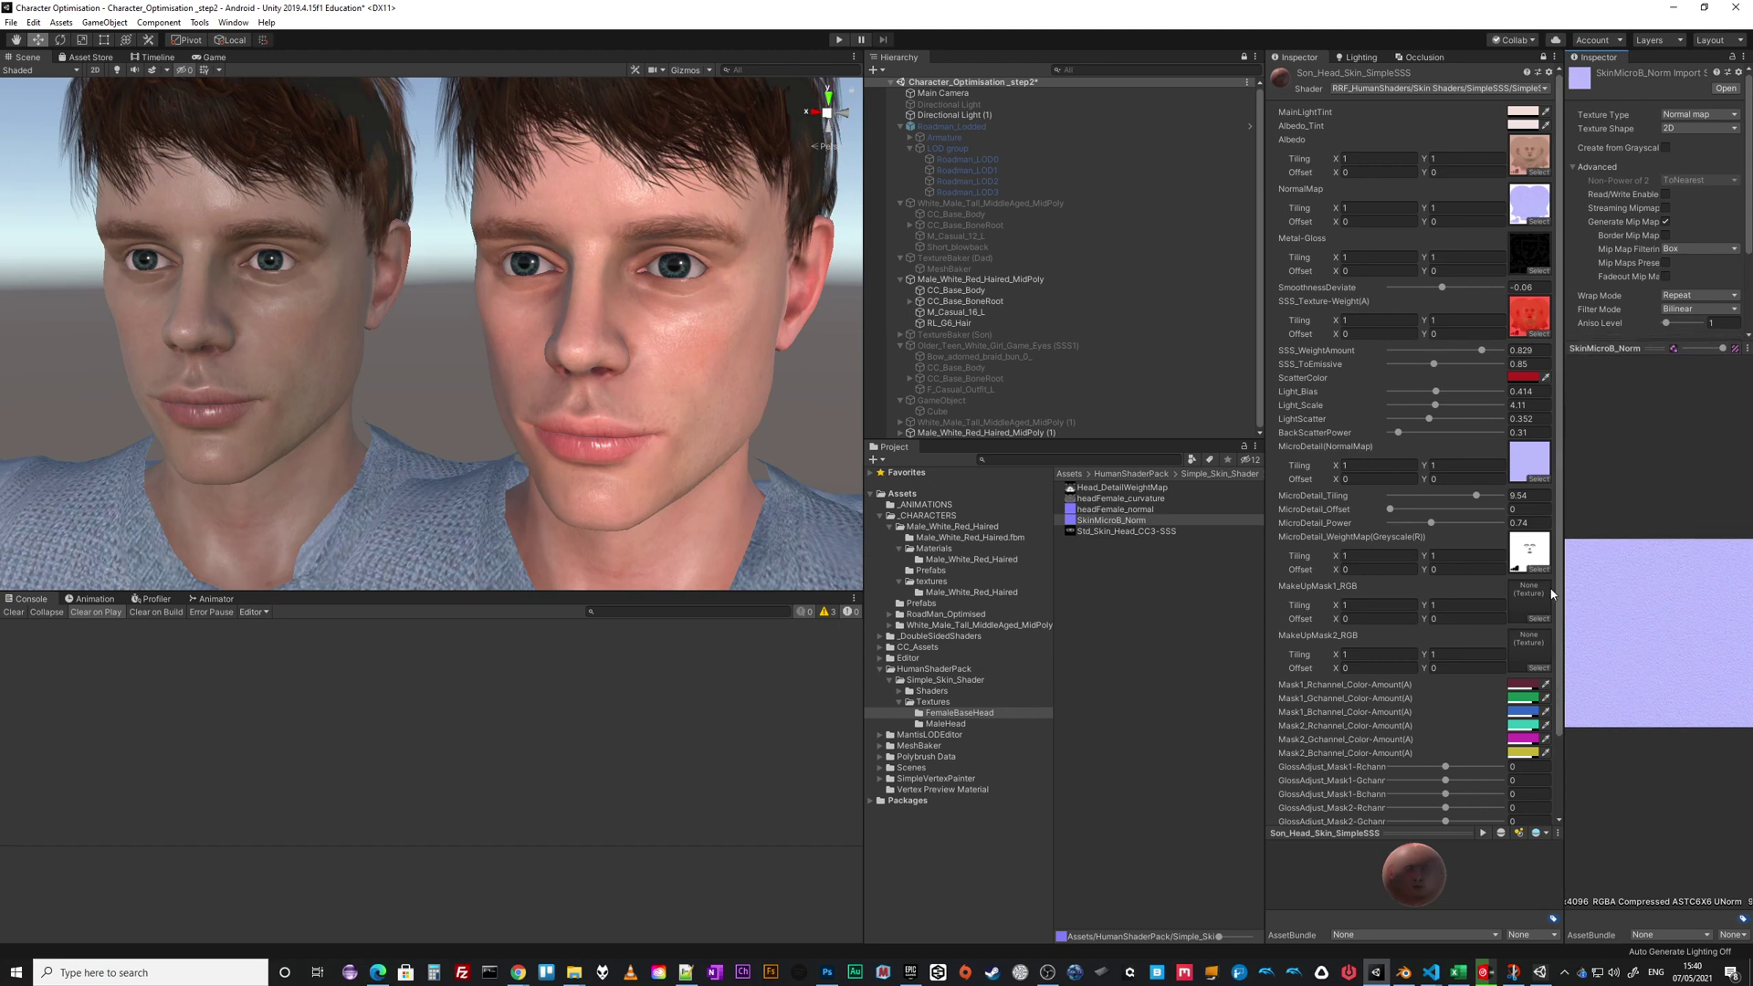
{"action": "left_click_drag", "start_coordinate": [1563, 601], "coordinate": [1342, 599]}
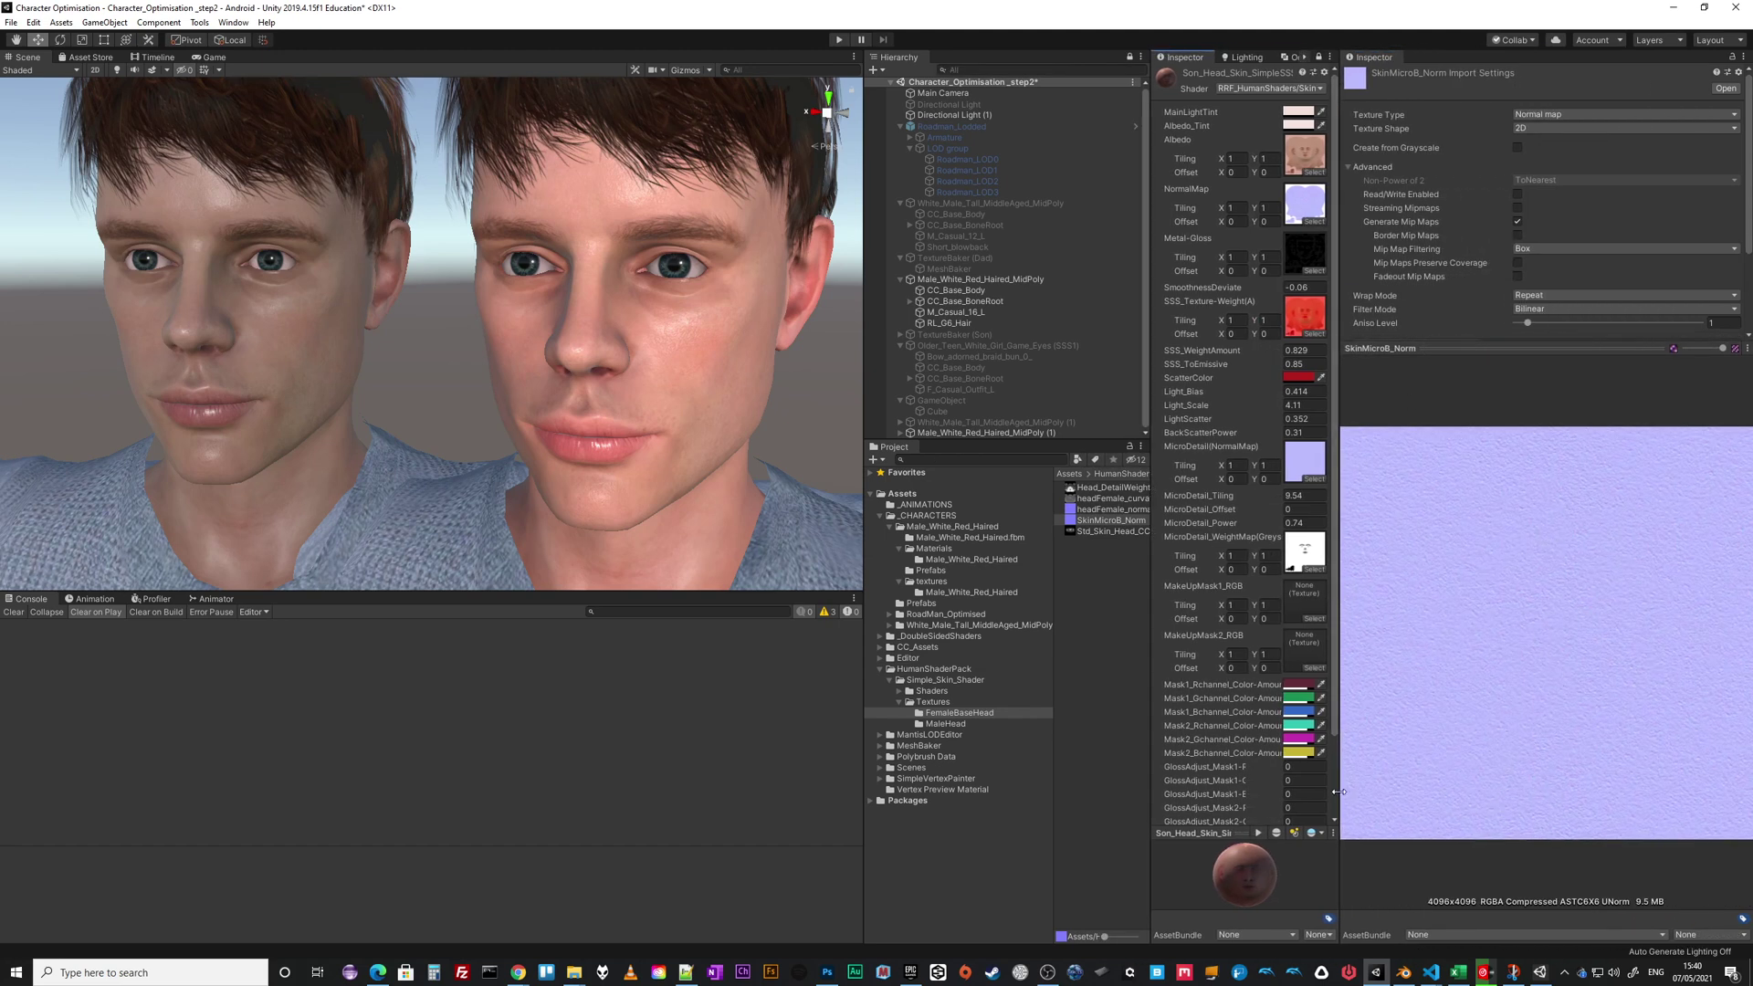
{"action": "left_click_drag", "start_coordinate": [1338, 792], "coordinate": [1563, 790]}
{"action": "left_click_drag", "start_coordinate": [1645, 355], "coordinate": [1678, 630]}
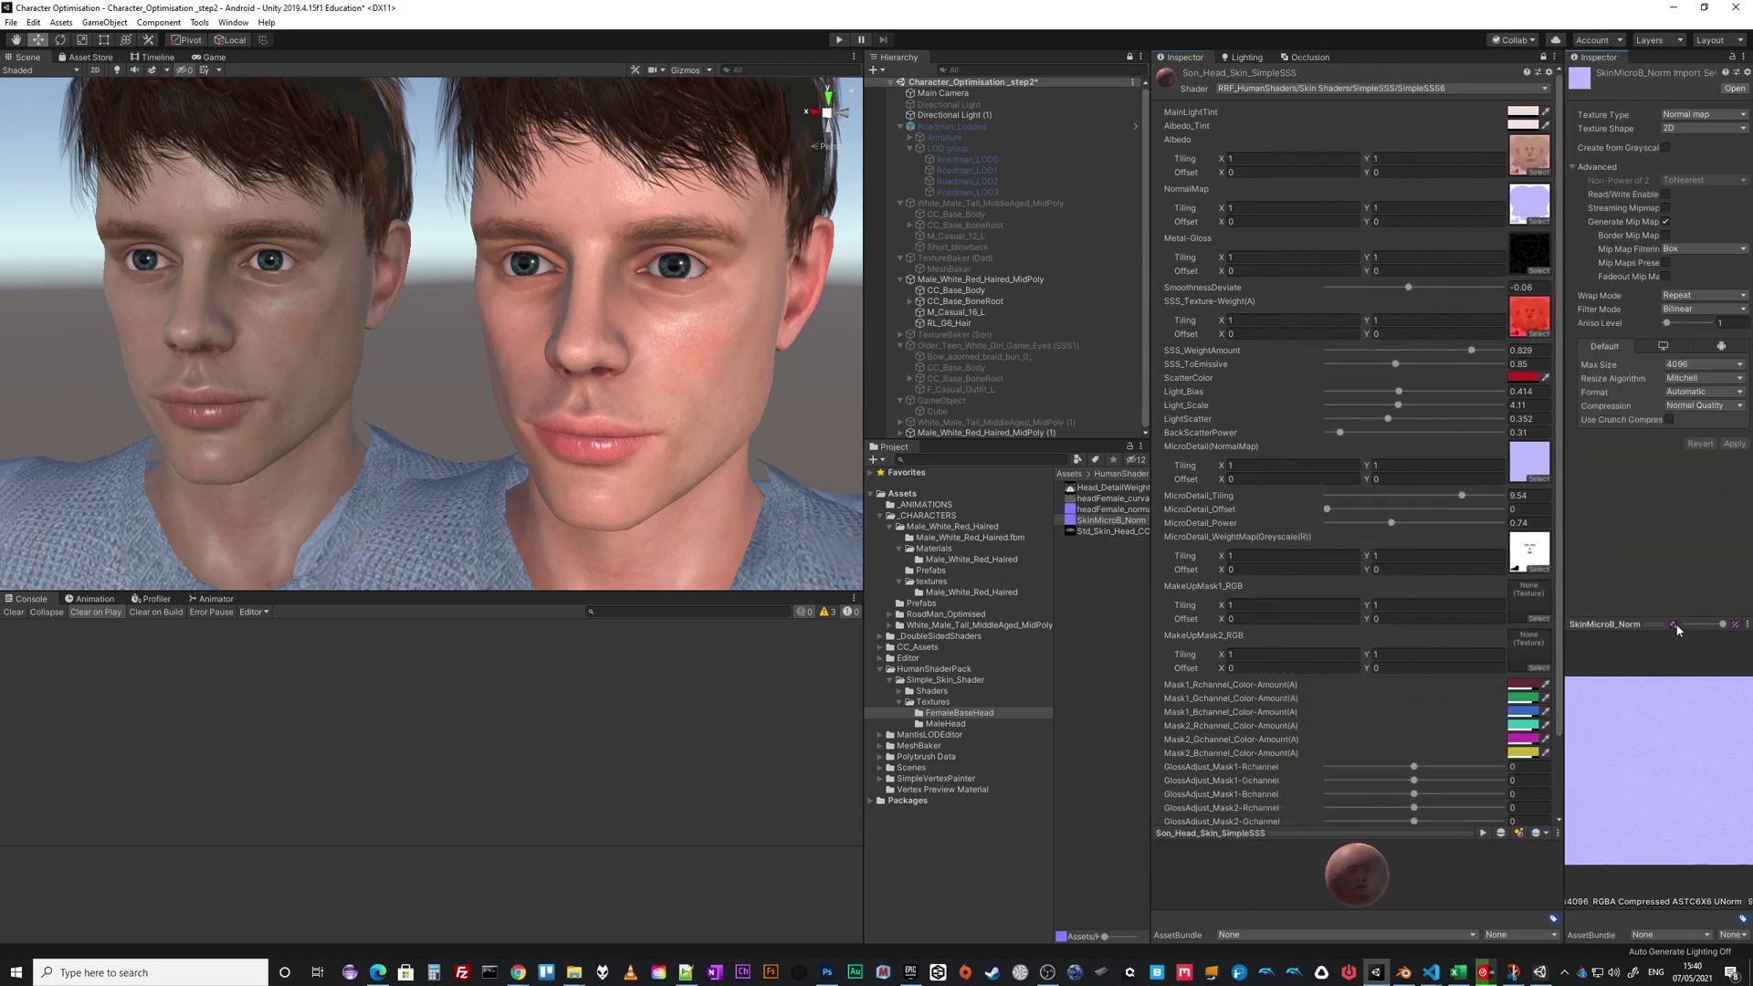
- Locate the MicroDetail_WeightMap texture Std_Skin_Head_Pbr_MicroNMask and examine its masked areas in the preview
{"action": "left_click", "coordinate": [1530, 549]}
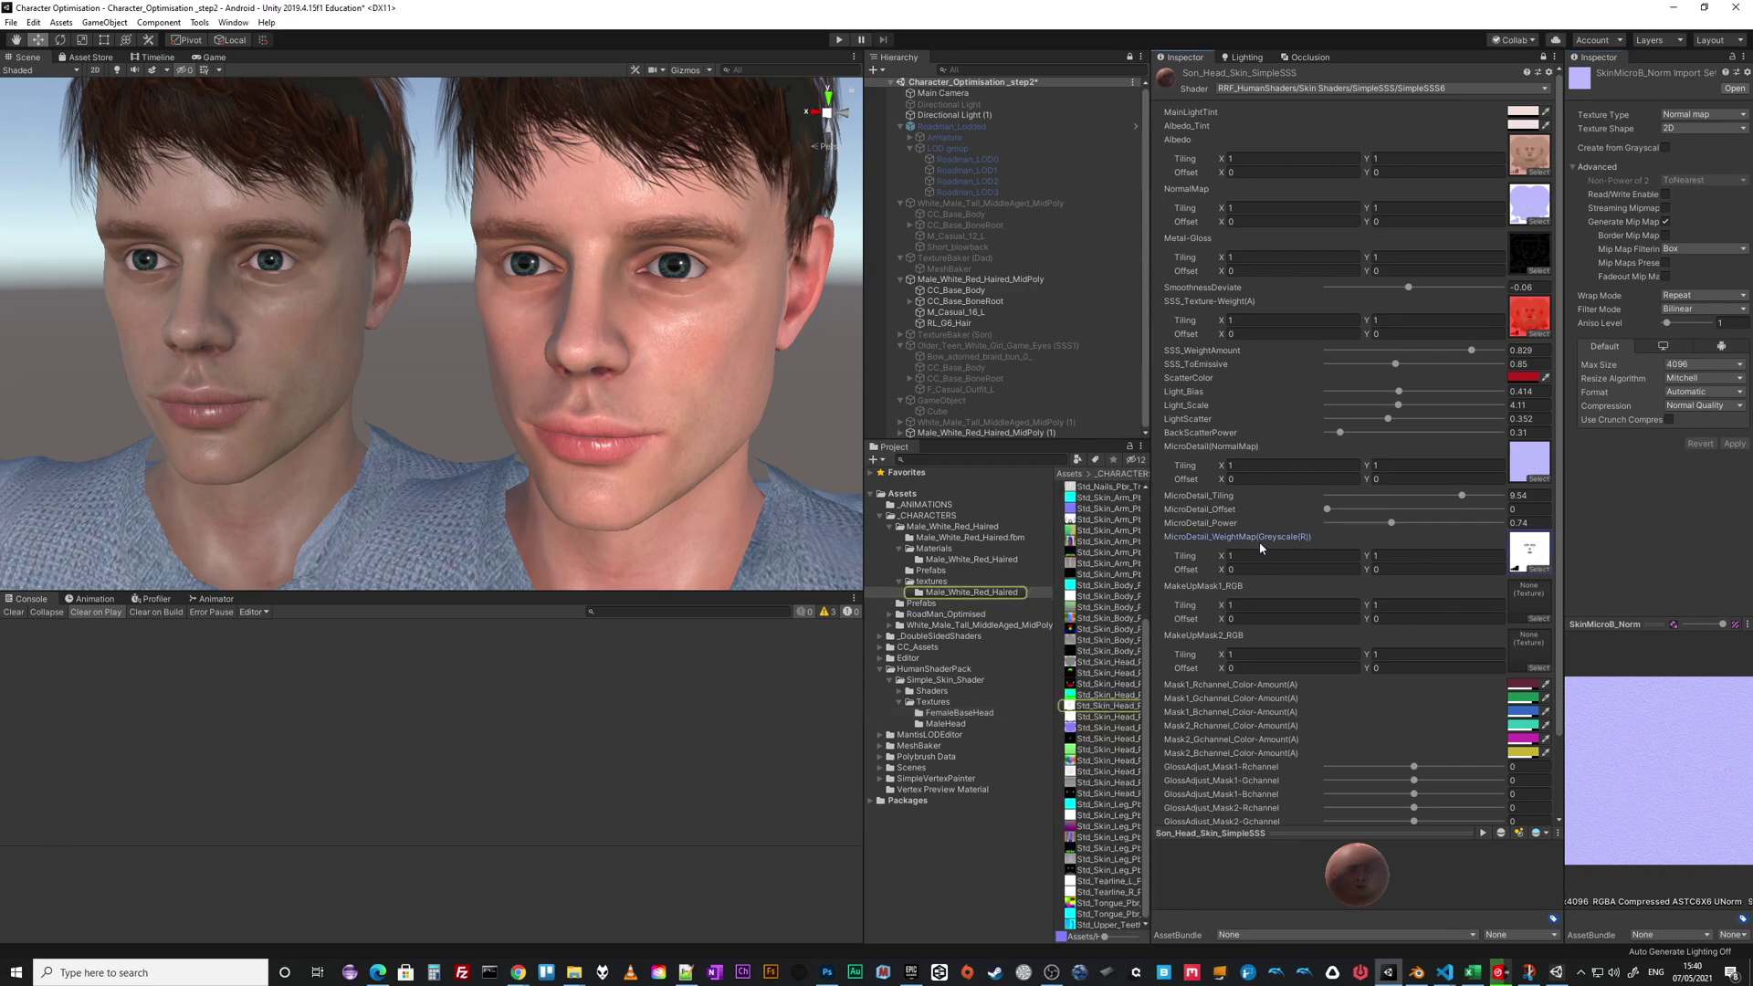
{"action": "left_click_drag", "start_coordinate": [1152, 730], "coordinate": [1272, 717]}
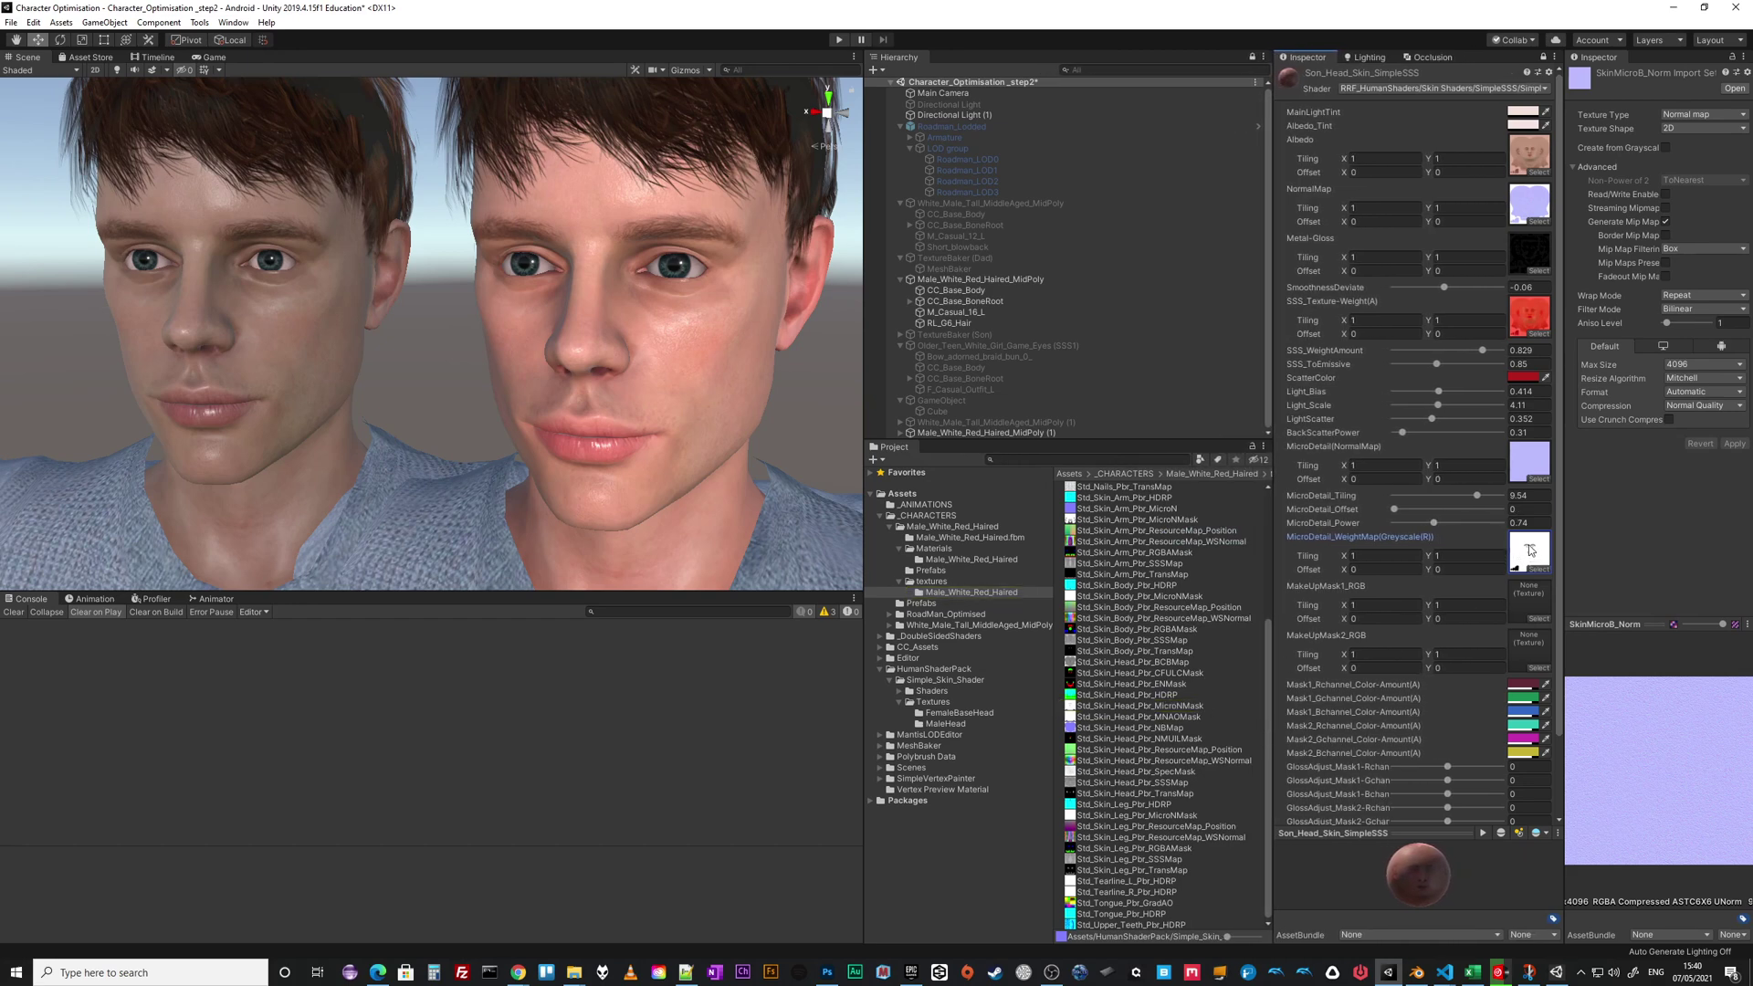
{"action": "left_click", "coordinate": [1530, 549]}
{"action": "left_click", "coordinate": [1173, 707]}
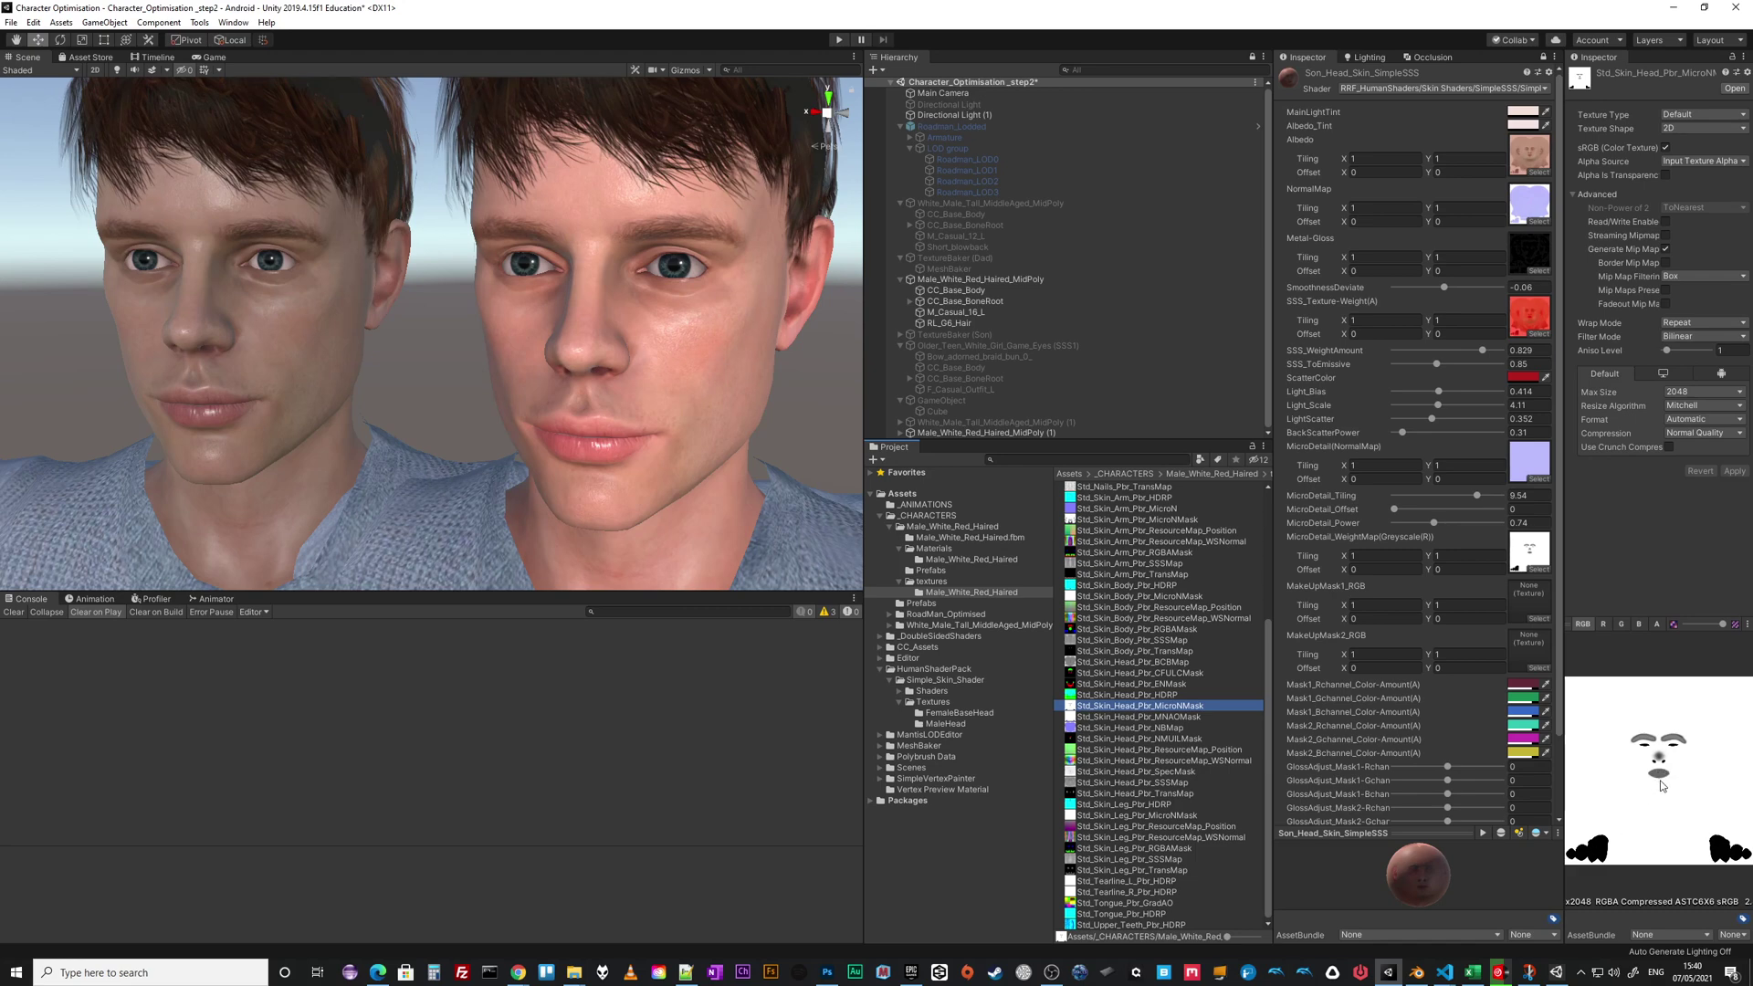
- Set MicroDetail_Power to 1.32 and examine the skin's micro detail around the lips and chin up close
{"action": "right_click_drag", "start_coordinate": [655, 480], "coordinate": [674, 439], "text": "alt"}
{"action": "middle_click_drag", "start_coordinate": [673, 439], "coordinate": [663, 434]}
{"action": "scroll", "coordinate": [663, 434], "scroll_direction": "up", "scroll_amount": 5}
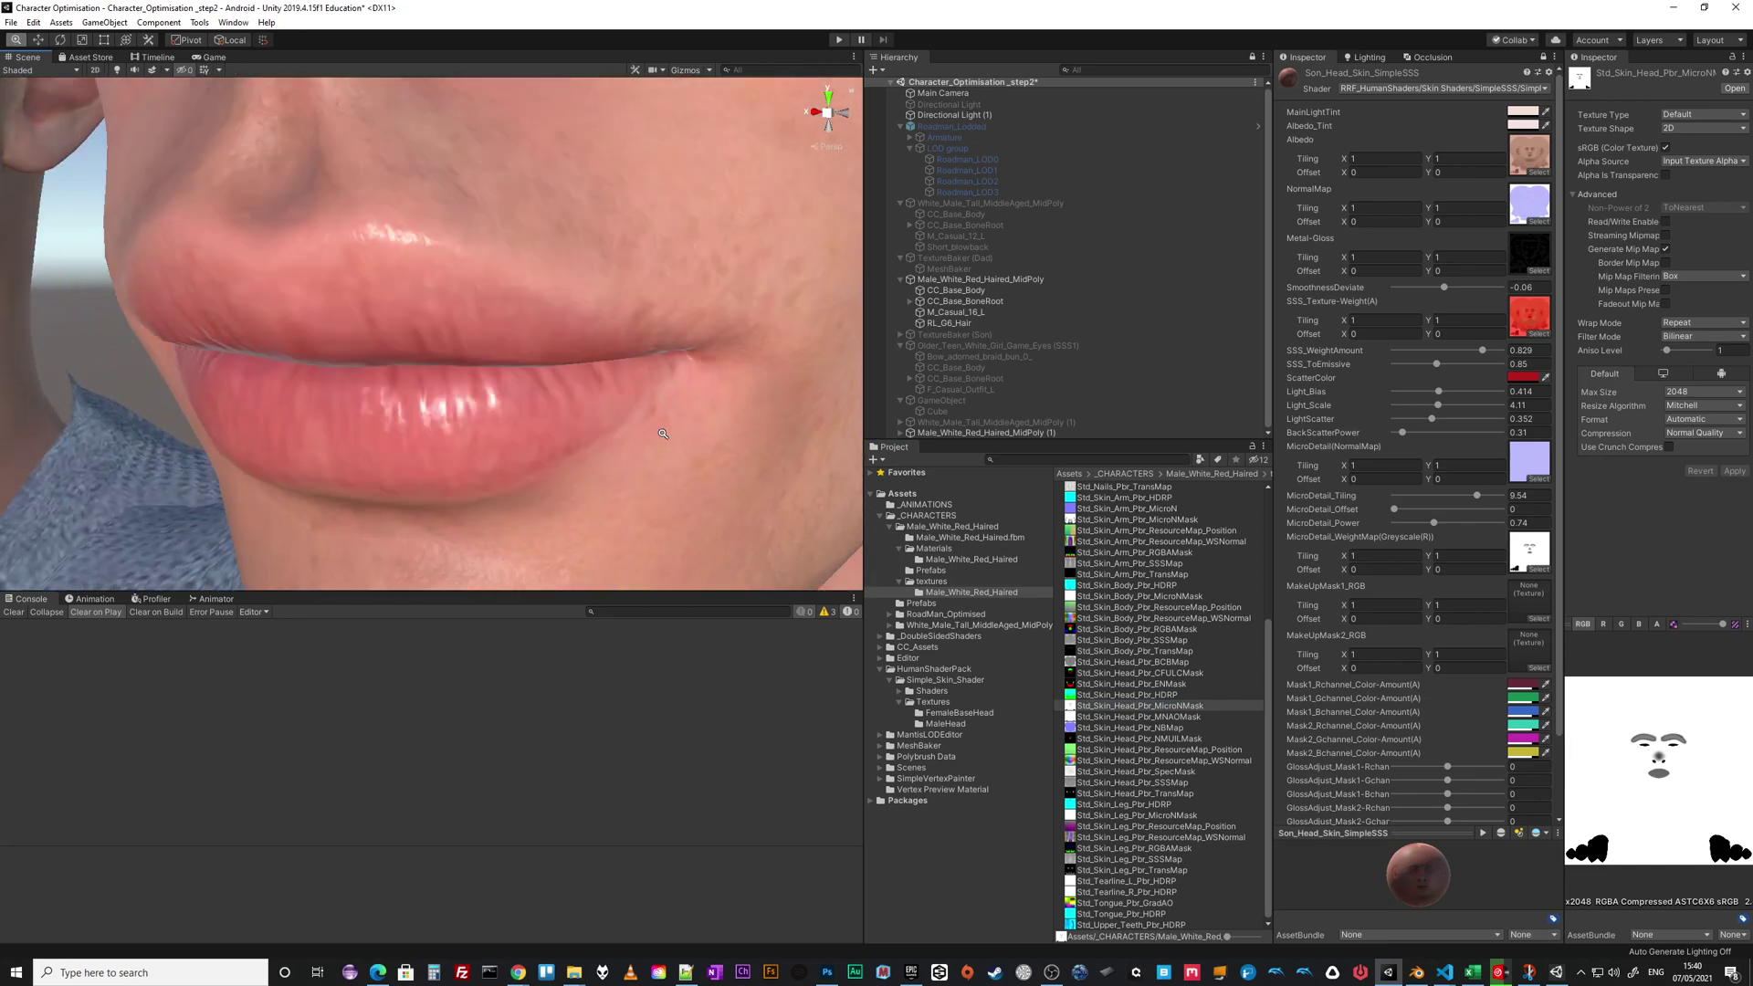
{"action": "scroll", "coordinate": [661, 438], "scroll_direction": "down", "scroll_amount": 3}
{"action": "scroll", "coordinate": [661, 439], "scroll_direction": "down", "scroll_amount": 6}
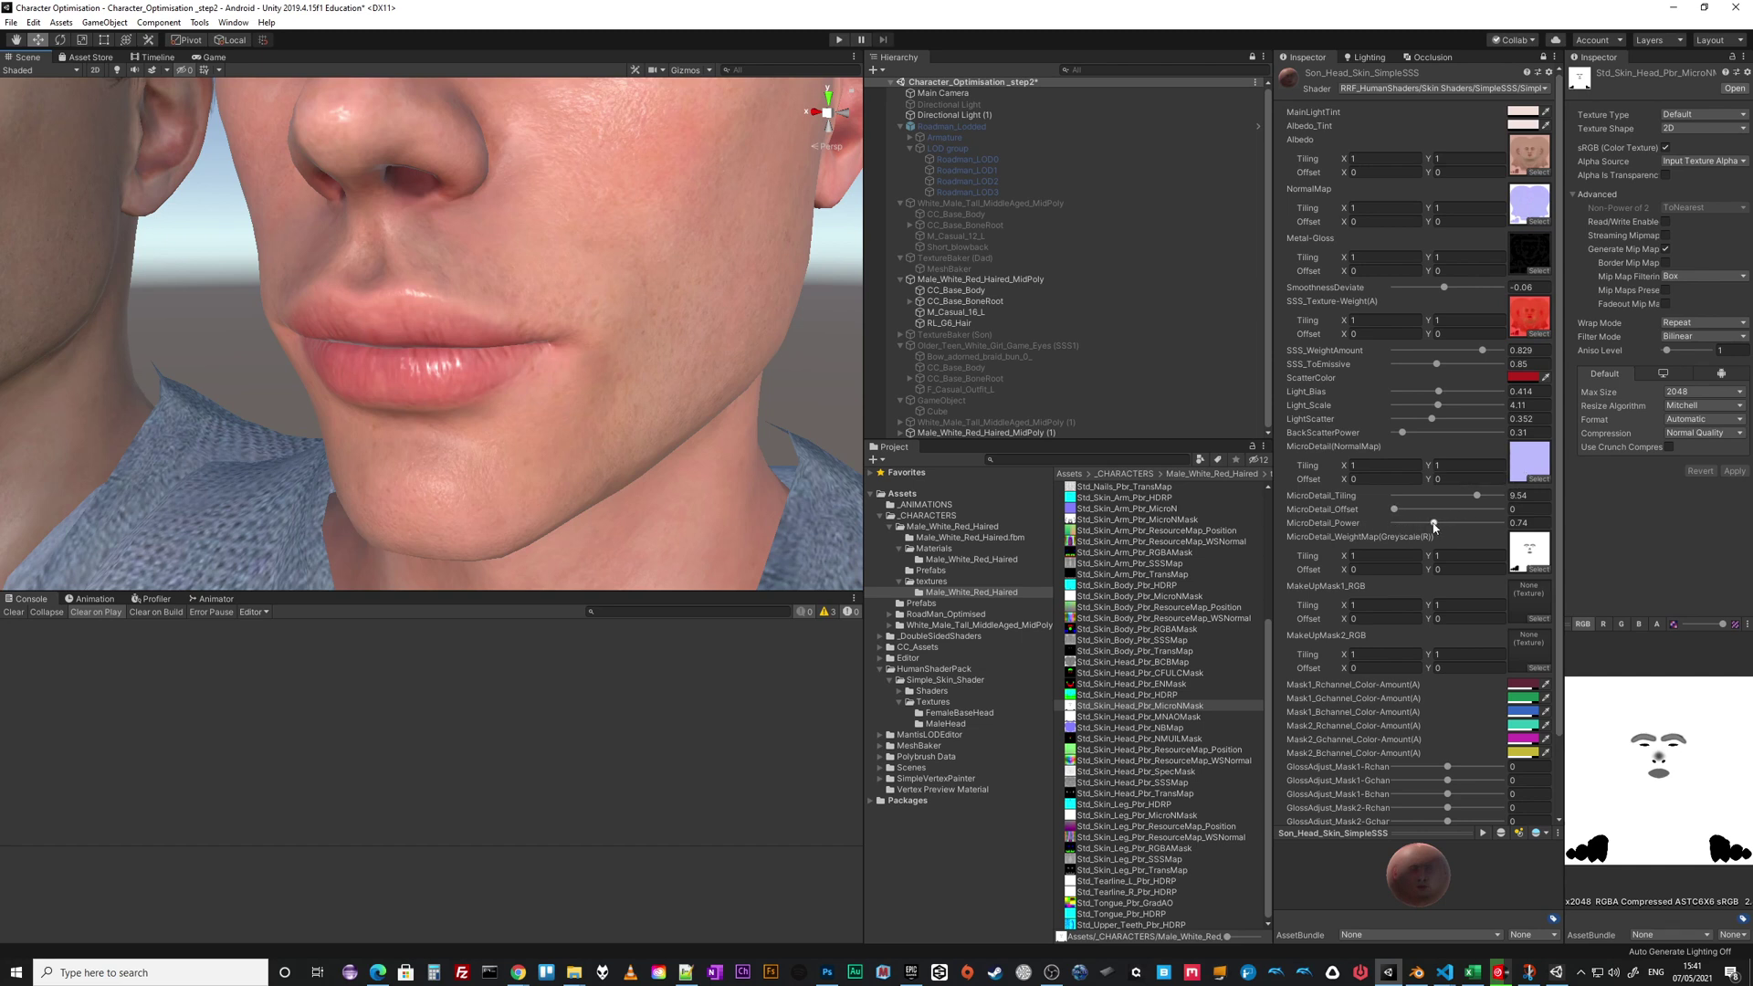
{"action": "mouse_move", "coordinate": [1437, 527]}
{"action": "left_mouse_down"}
{"action": "mouse_move", "coordinate": [1513, 531]}
{"action": "mouse_move", "coordinate": [1464, 527]}
{"action": "left_mouse_up"}
{"action": "right_click_drag", "start_coordinate": [690, 447], "coordinate": [696, 442], "text": "alt"}
{"action": "left_click_drag", "start_coordinate": [697, 442], "coordinate": [694, 445], "text": "alt"}
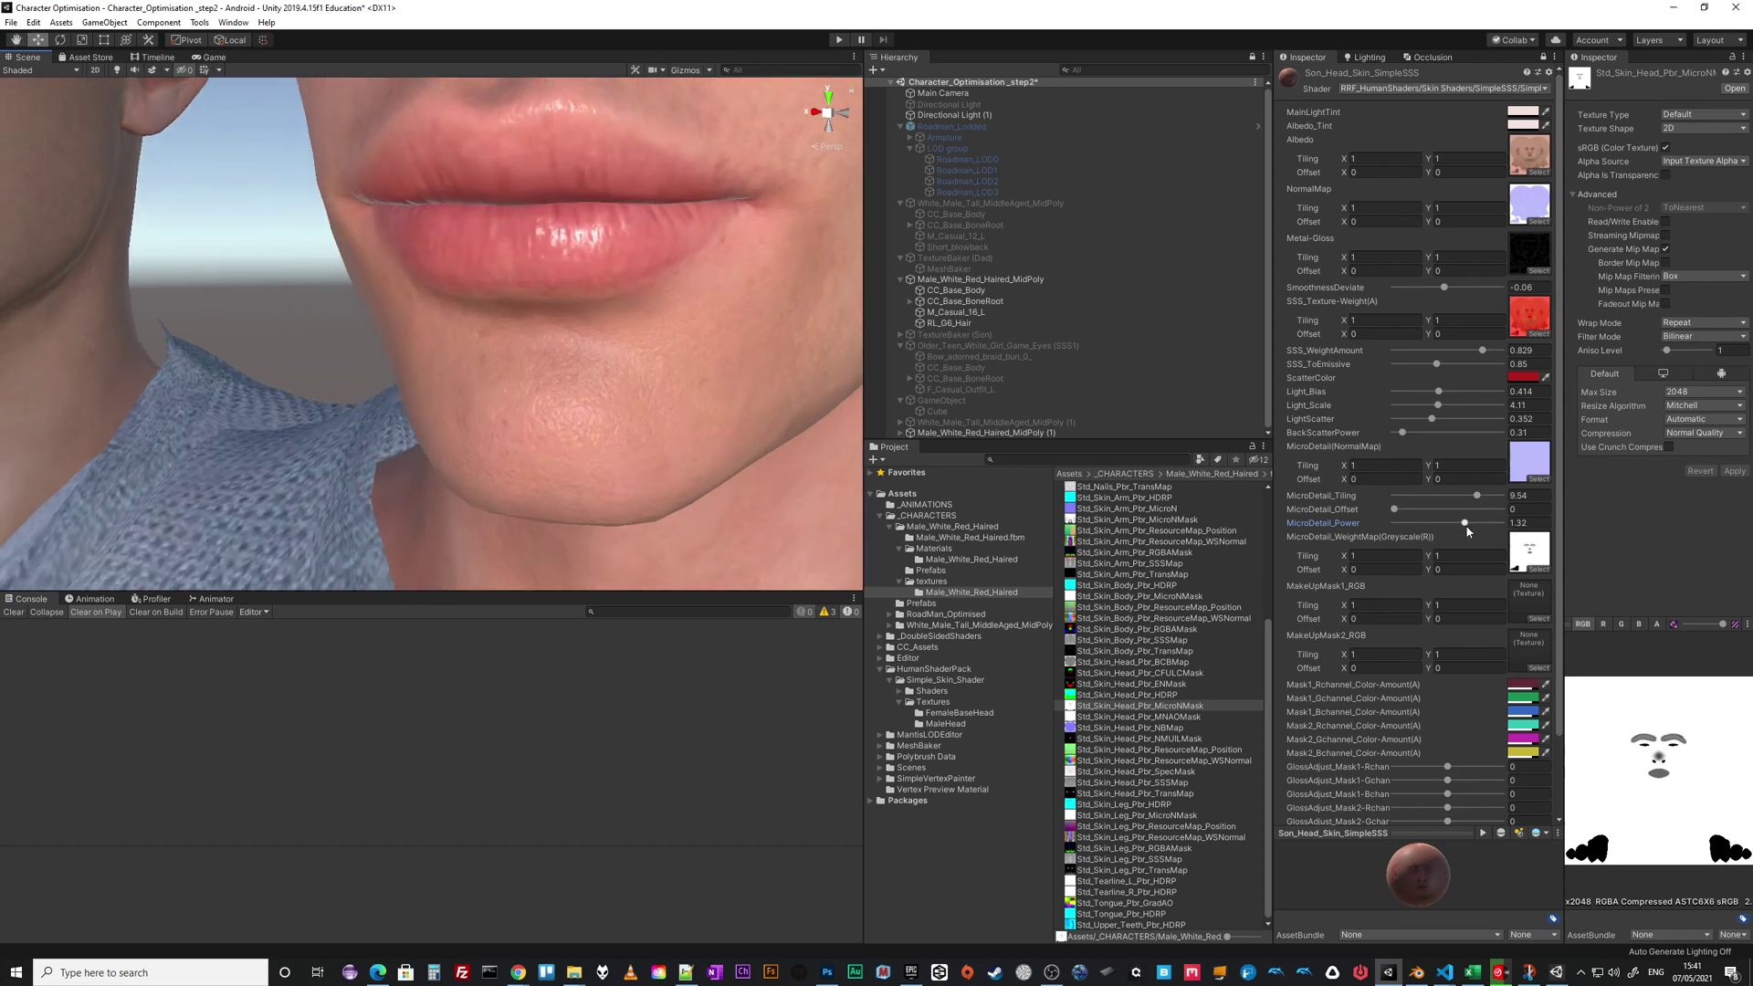
- Set MicroDetail_Power to 1.24 and examine the skin detail on the chin and across the whole face
{"action": "mouse_move", "coordinate": [1464, 524]}
{"action": "left_mouse_down"}
{"action": "mouse_move", "coordinate": [1403, 525]}
{"action": "mouse_move", "coordinate": [1501, 528]}
{"action": "mouse_move", "coordinate": [1450, 531]}
{"action": "mouse_move", "coordinate": [1469, 527]}
{"action": "left_mouse_up"}
{"action": "left_click_drag", "start_coordinate": [1470, 528], "coordinate": [1453, 539]}
{"action": "scroll", "coordinate": [602, 384], "scroll_direction": "down", "scroll_amount": 5}
{"action": "scroll", "coordinate": [602, 383], "scroll_direction": "up", "scroll_amount": 5}
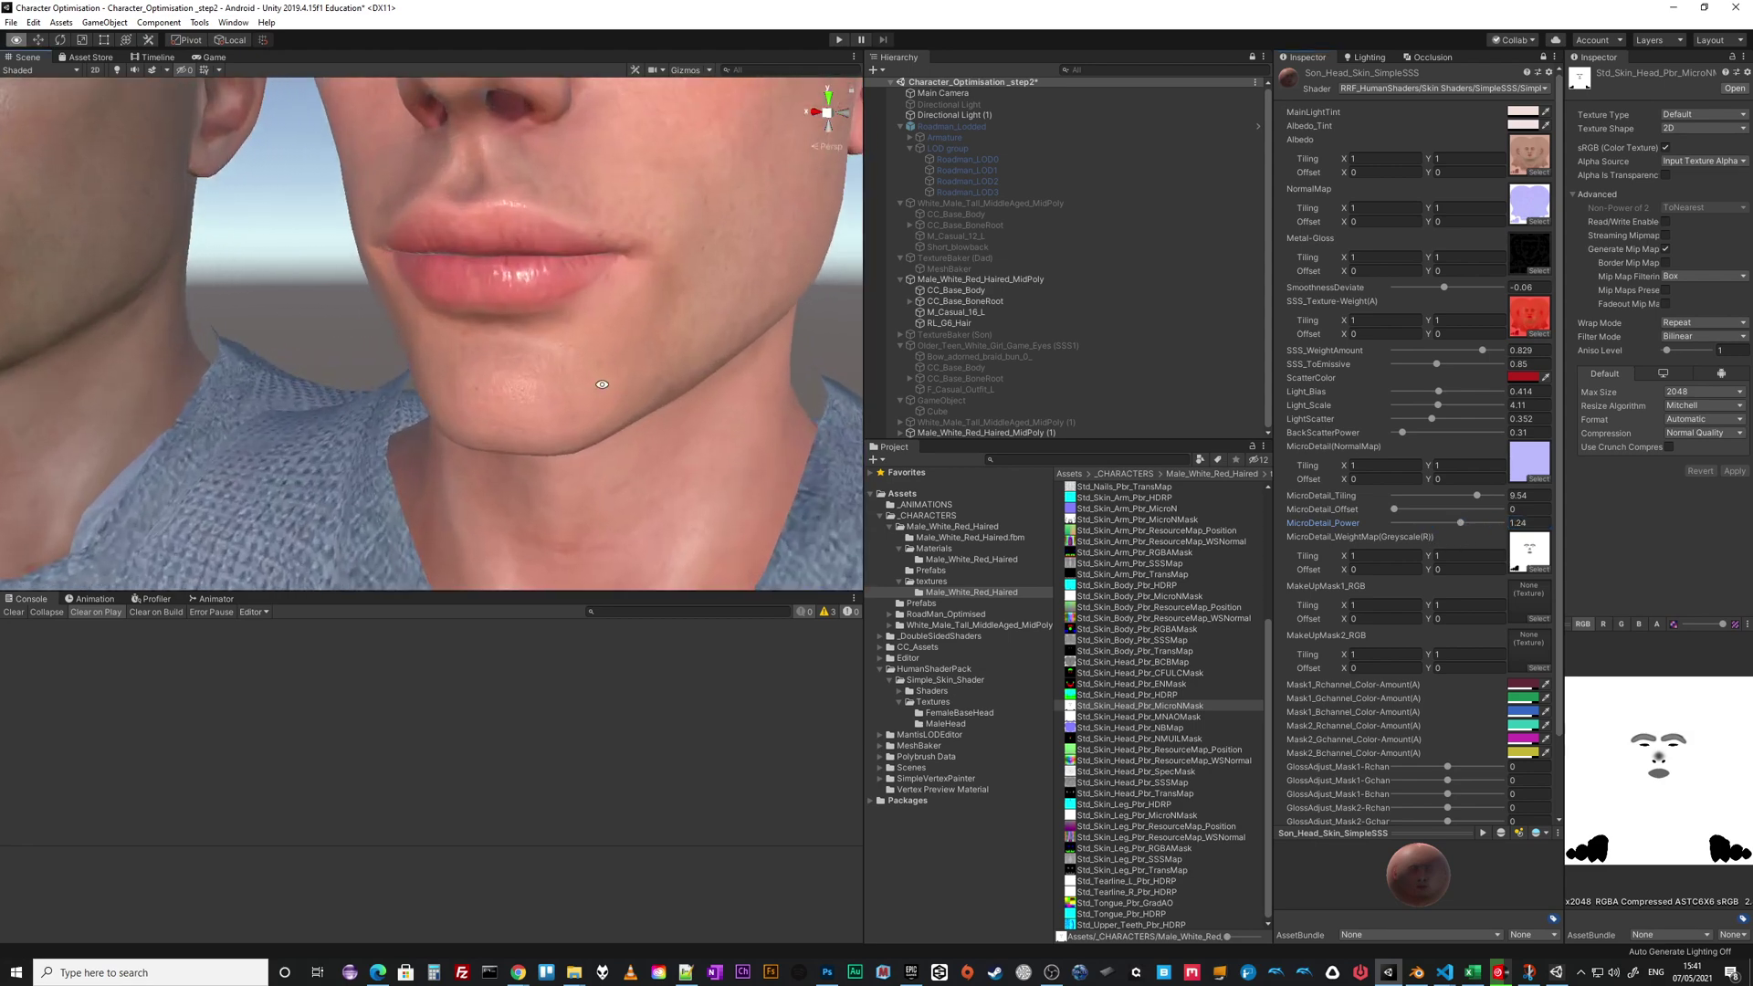
{"action": "right_click_drag", "start_coordinate": [602, 383], "coordinate": [556, 403]}
{"action": "scroll", "coordinate": [557, 404], "scroll_direction": "down", "scroll_amount": 5}
{"action": "scroll", "coordinate": [557, 404], "scroll_direction": "up", "scroll_amount": 2}
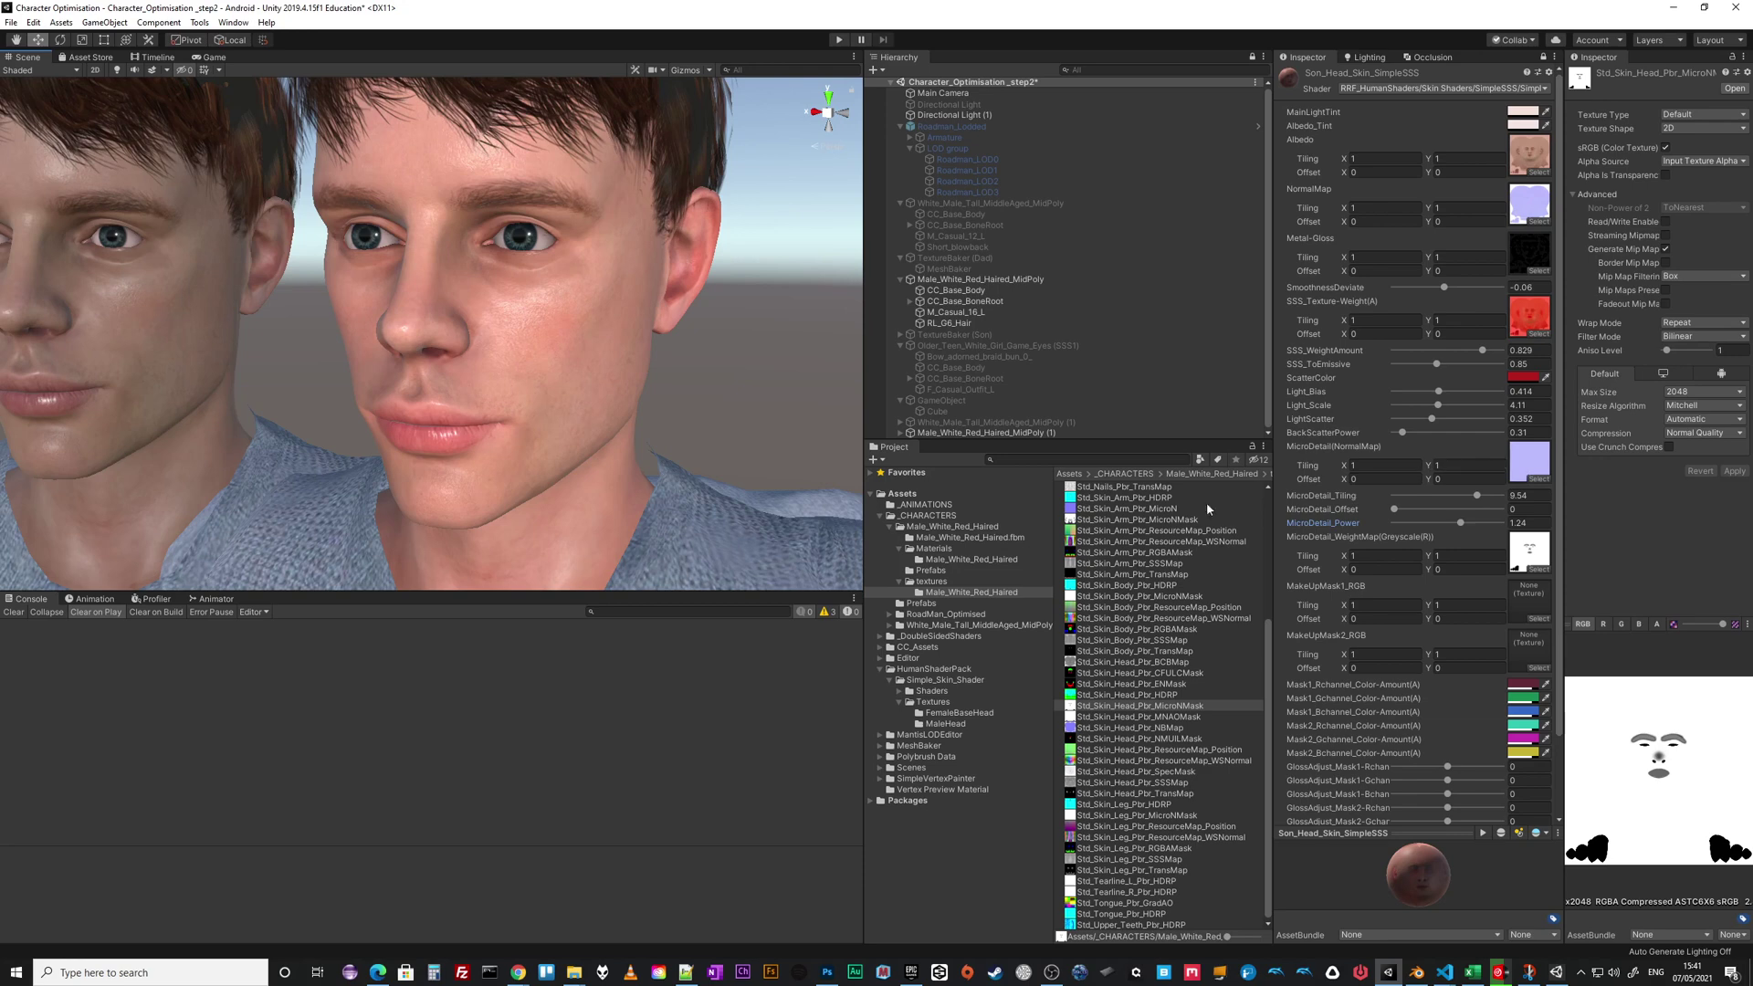
{"action": "scroll", "coordinate": [464, 446], "scroll_direction": "down", "scroll_amount": 3}
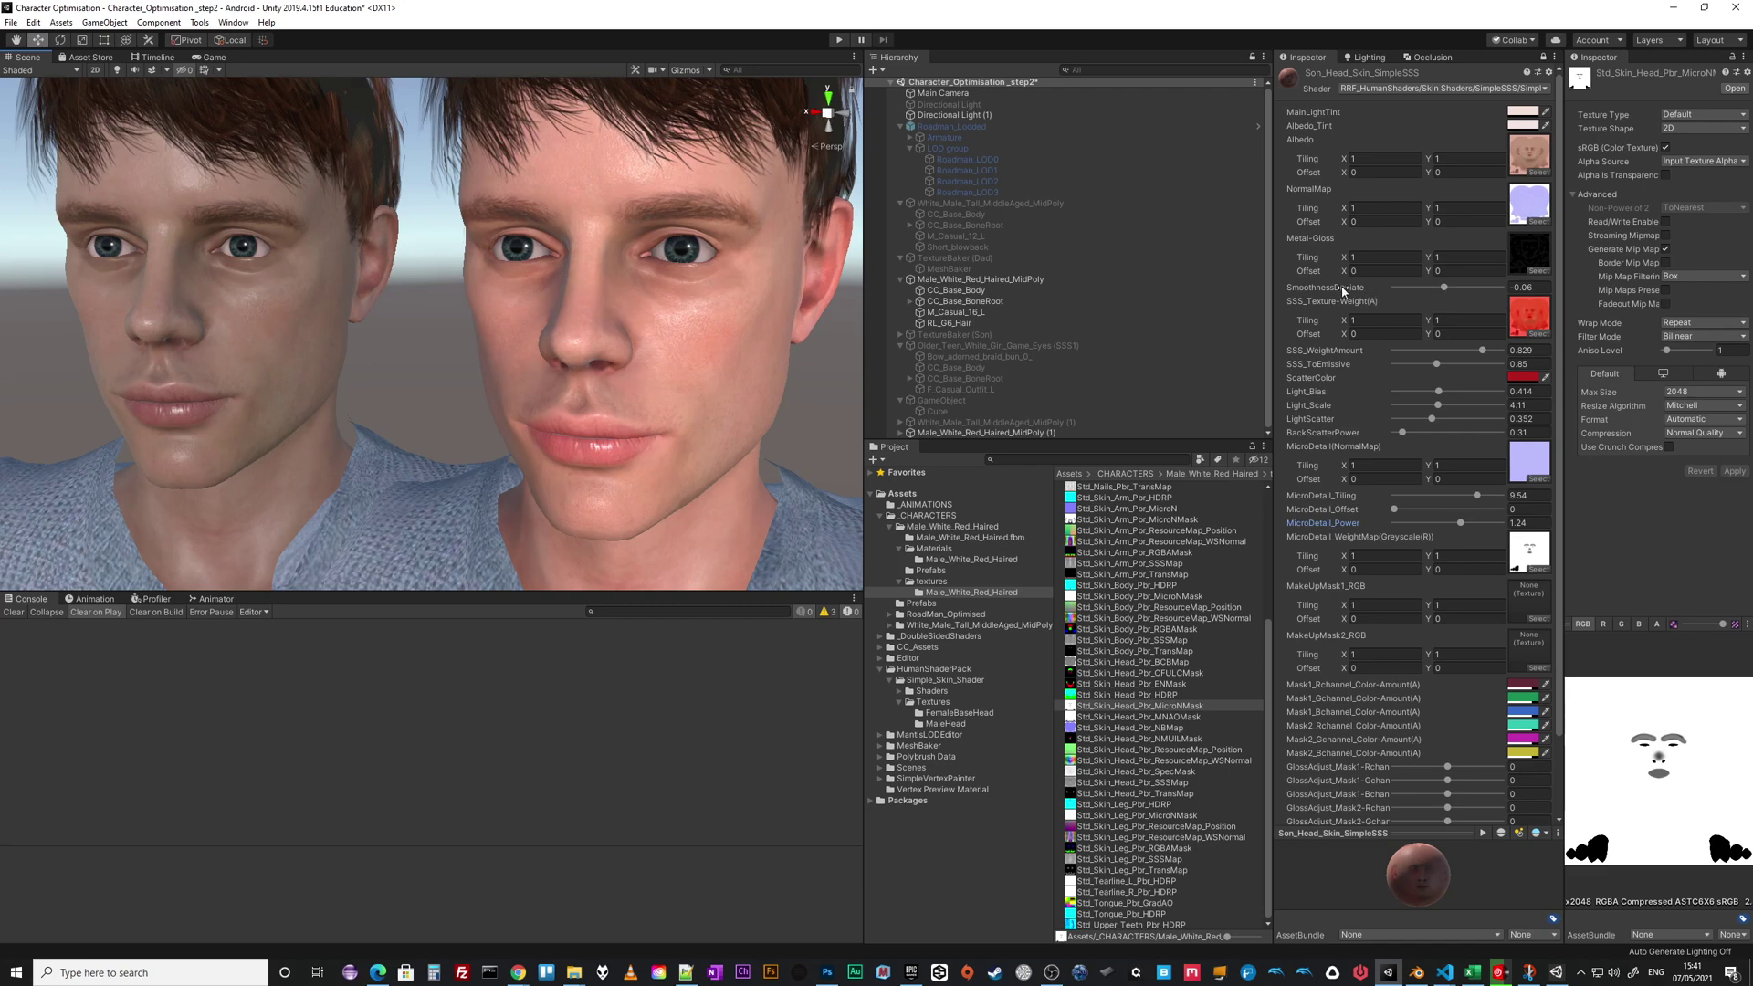
- Set the head skin material's SmoothnessDeviate to -0.05 and its FinalNormalMapPower to 1.41
{"action": "left_click_drag", "start_coordinate": [1441, 289], "coordinate": [1446, 300]}
{"action": "scroll", "coordinate": [1352, 778], "scroll_direction": "down", "scroll_amount": 3}
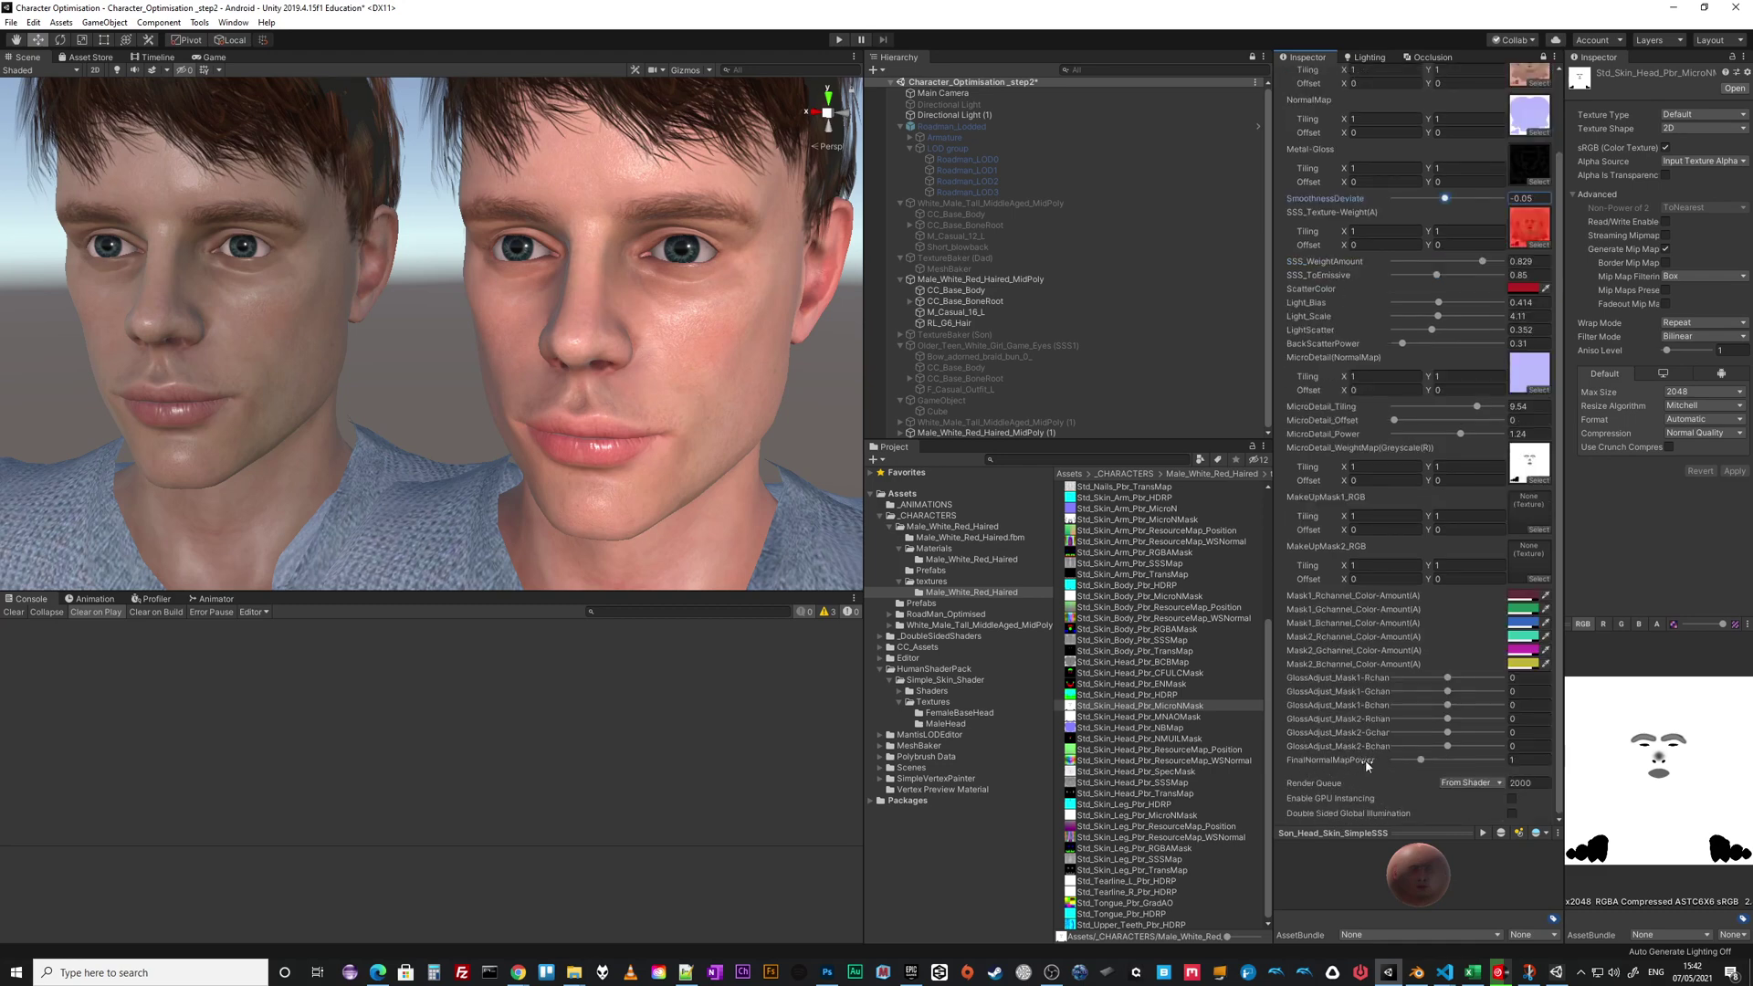
{"action": "mouse_move", "coordinate": [1423, 765]}
{"action": "left_mouse_down"}
{"action": "mouse_move", "coordinate": [1452, 769]}
{"action": "mouse_move", "coordinate": [1433, 767]}
{"action": "left_mouse_up"}
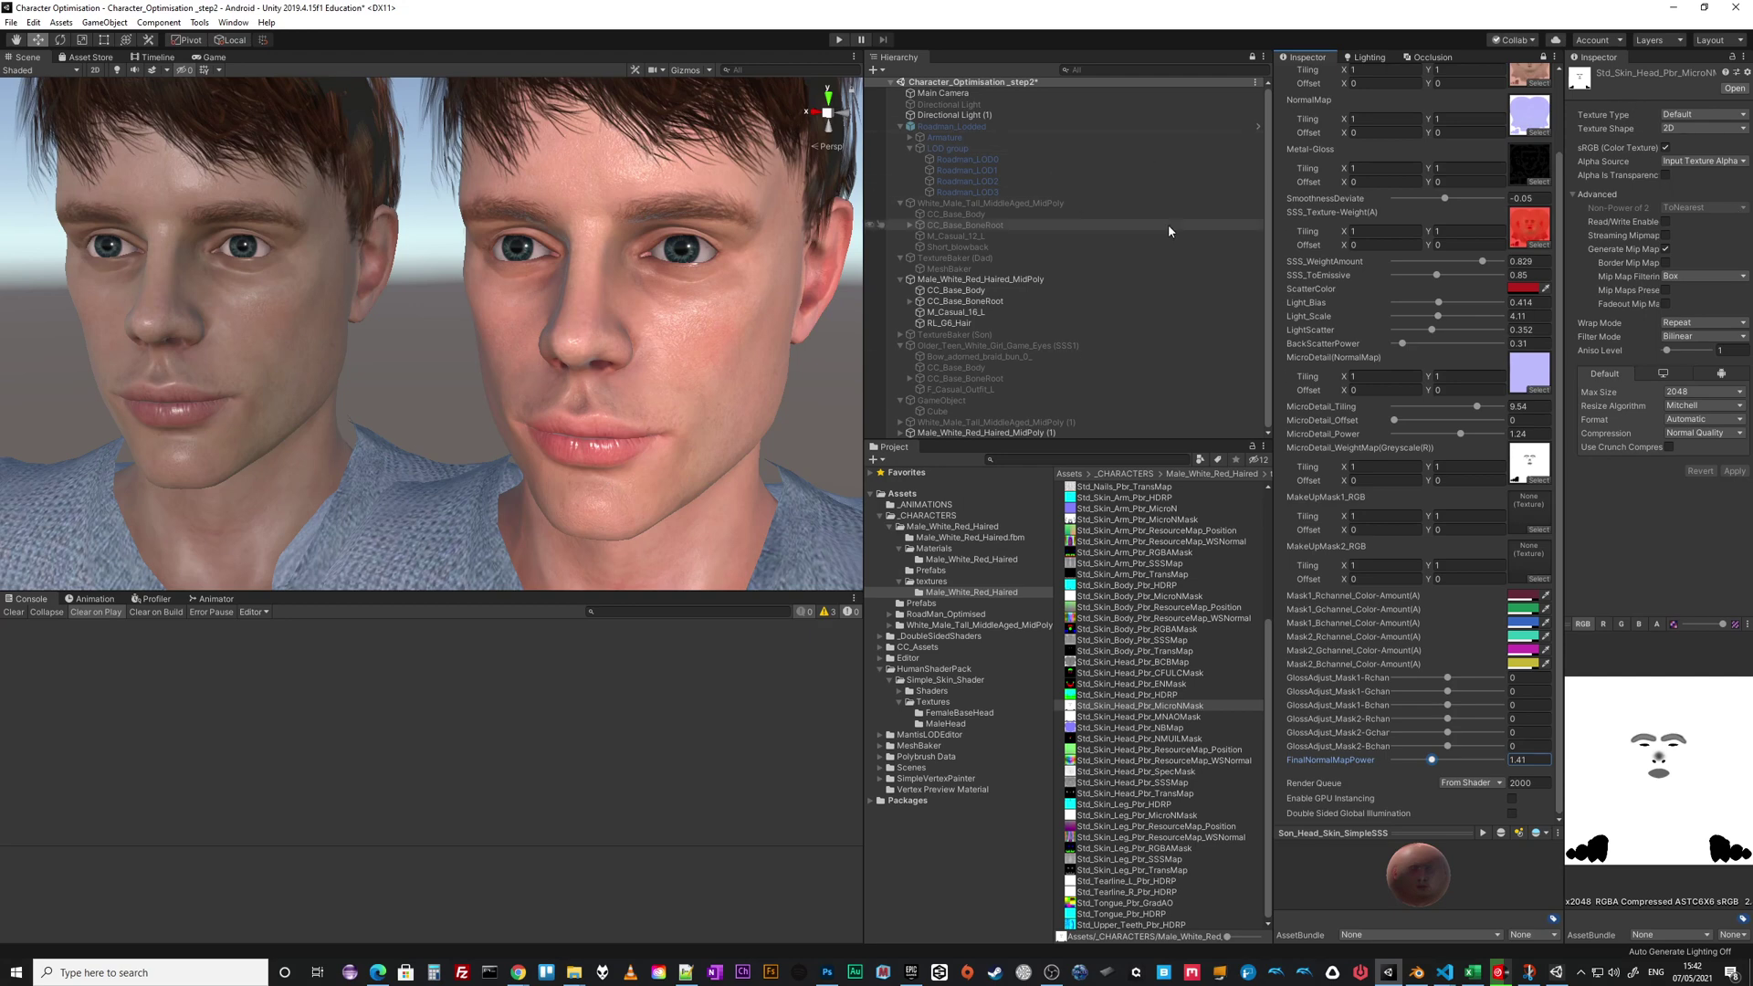
- Try the Environment Reflections Intensity Multiplier at 1 and 0.616 to compare the skin's shine, and set it back to 0.7
{"action": "left_click", "coordinate": [1369, 57]}
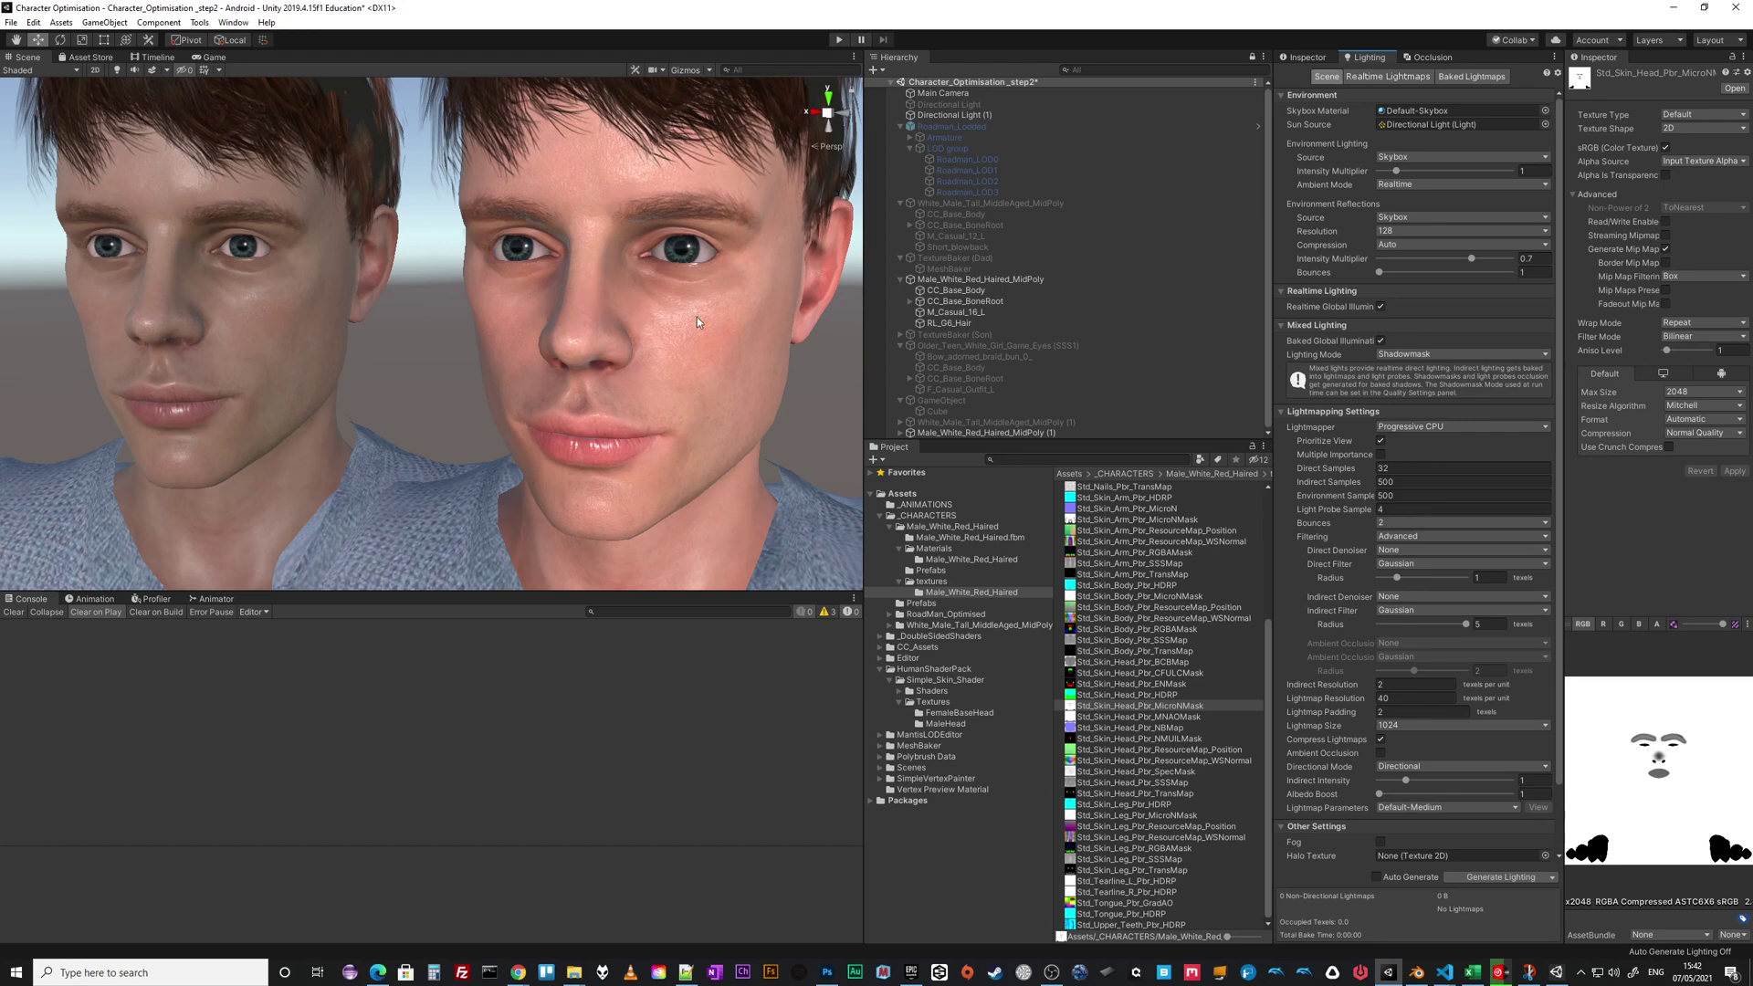
{"action": "right_click_drag", "start_coordinate": [697, 321], "coordinate": [551, 341]}
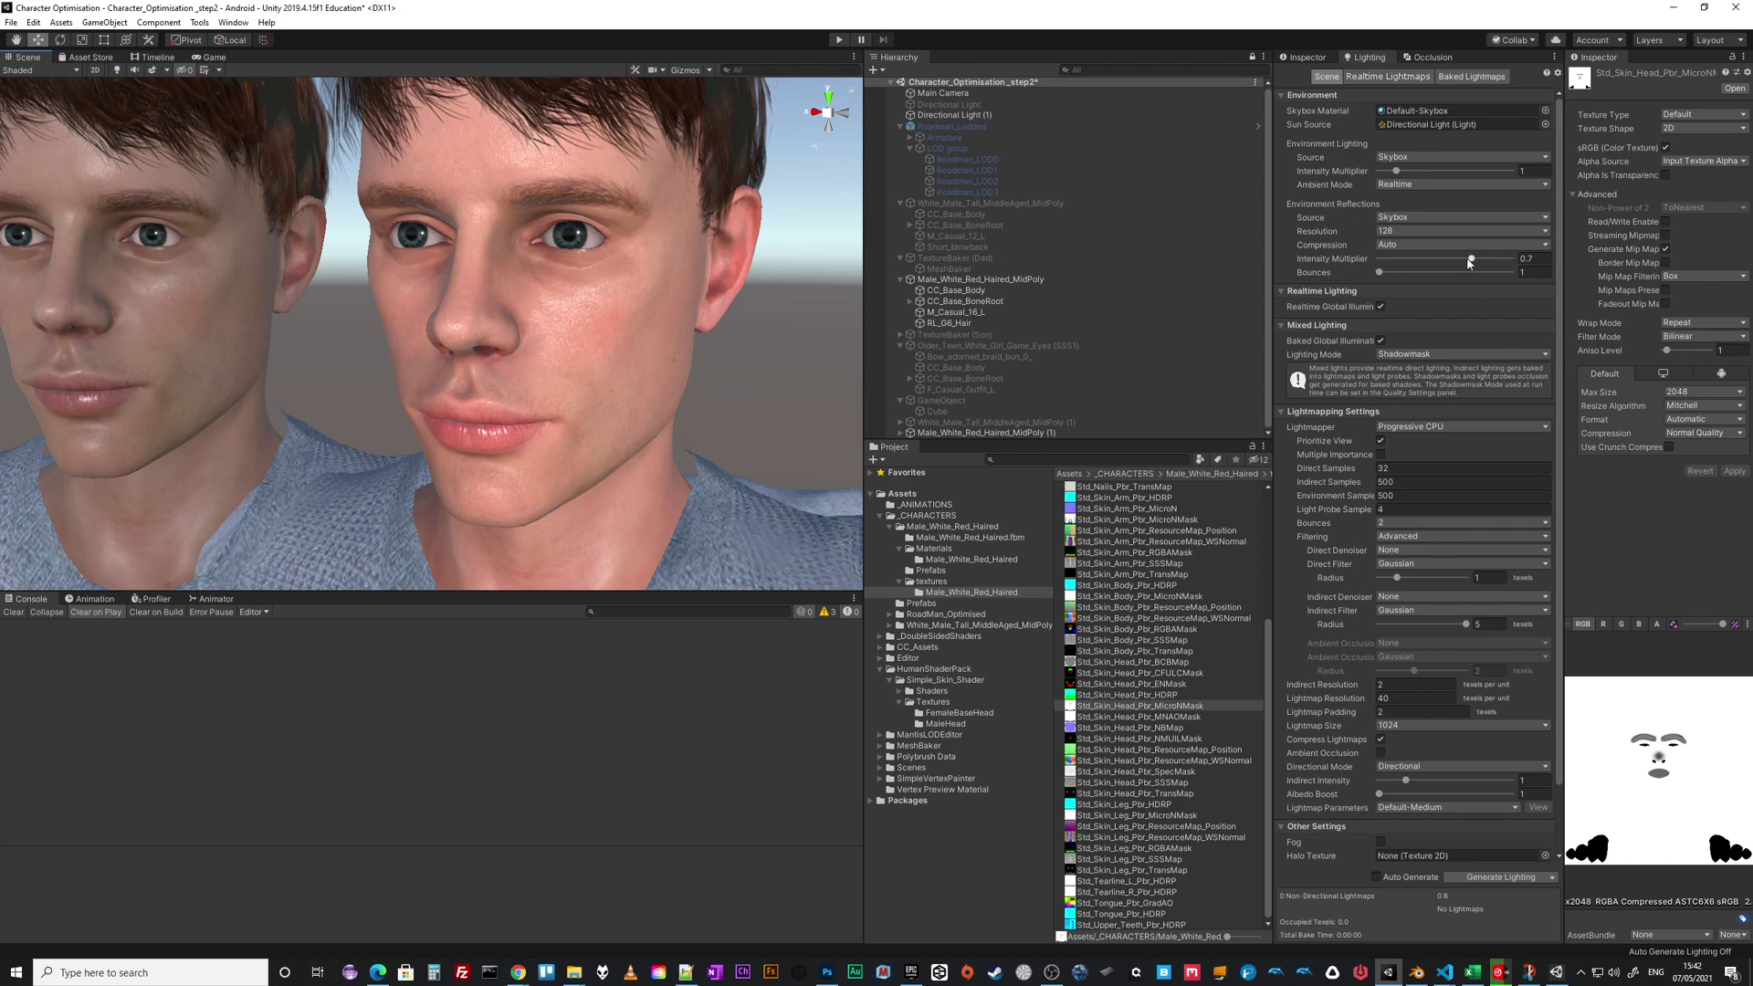
{"action": "left_click_drag", "start_coordinate": [1471, 260], "coordinate": [1521, 269]}
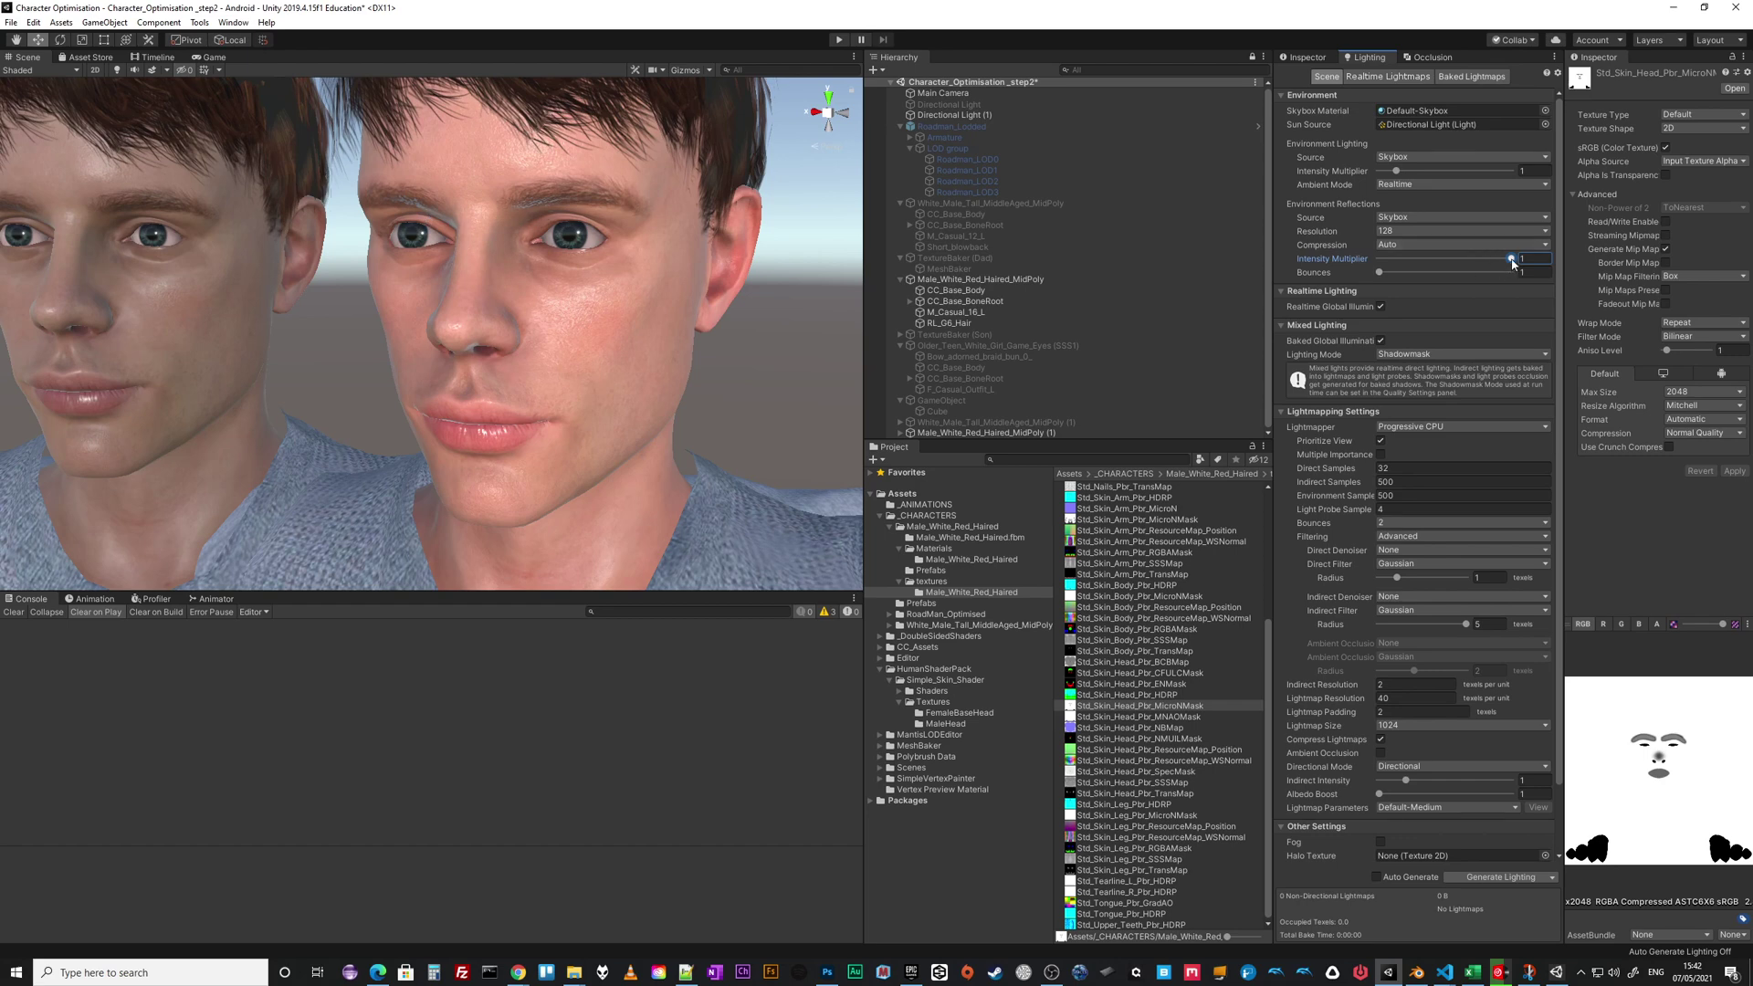
{"action": "left_click_drag", "start_coordinate": [1511, 260], "coordinate": [1461, 265]}
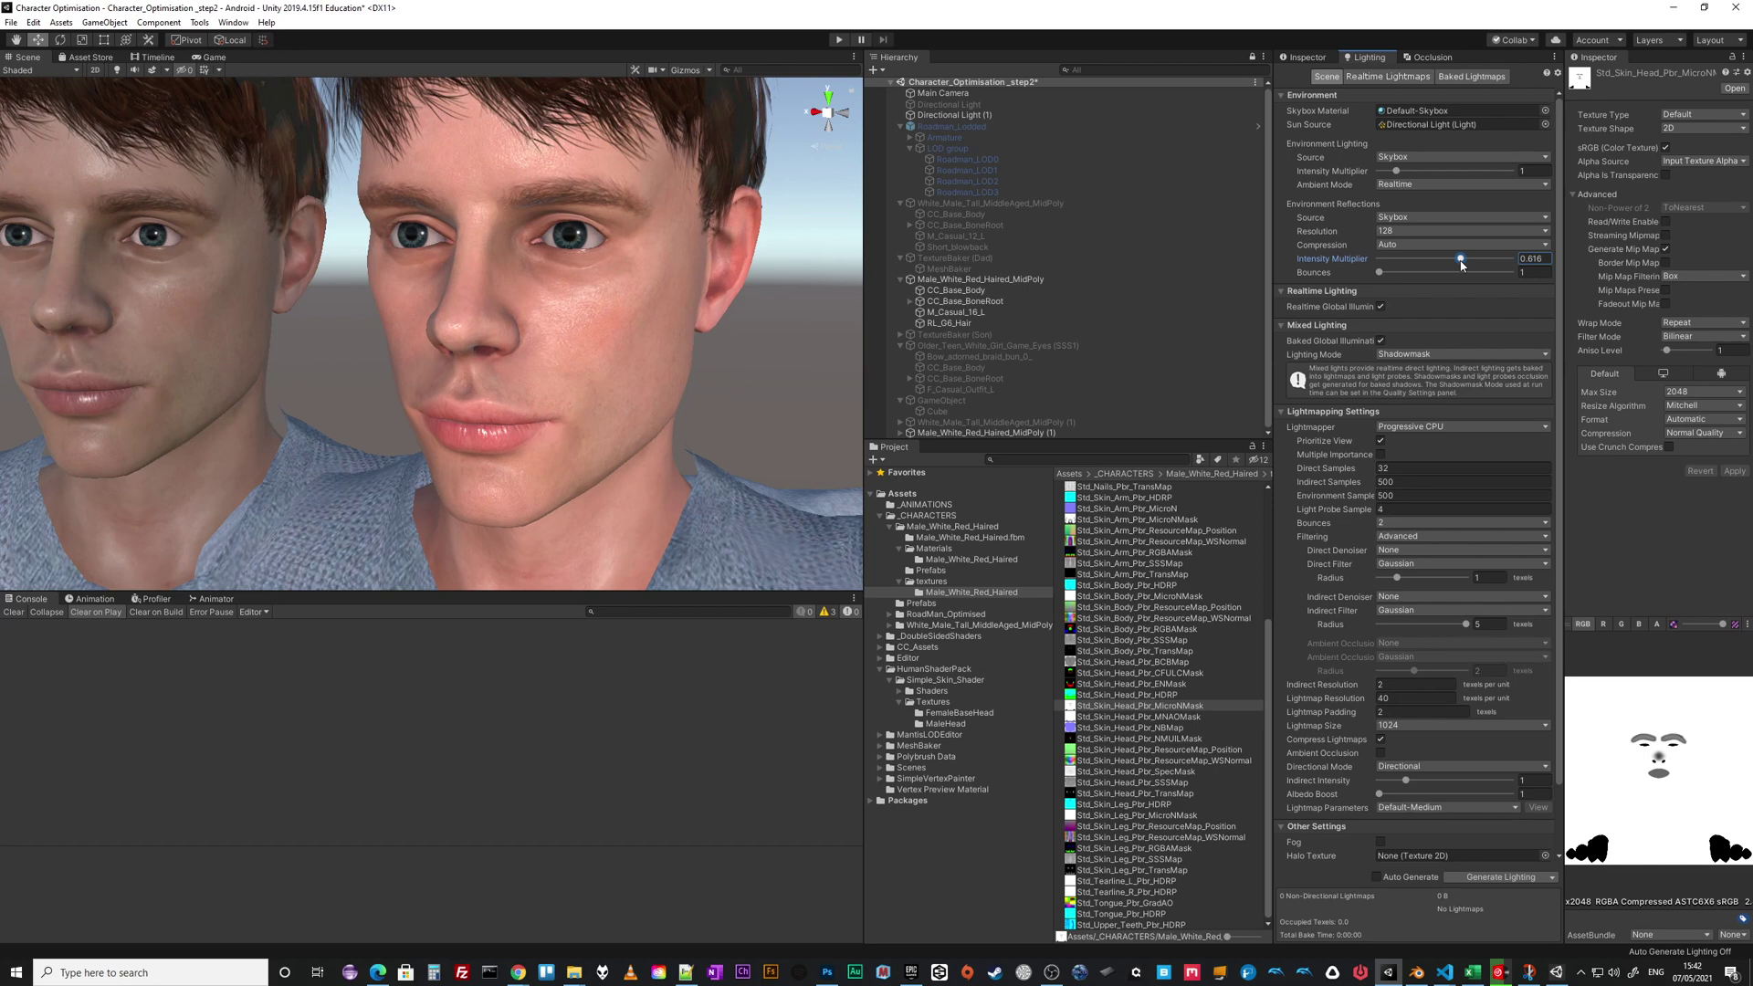
{"action": "left_click_drag", "start_coordinate": [1461, 265], "coordinate": [1470, 265]}
- Widen the Scene view, compare the skin of the two male heads side by side, and slightly narrow the lighting settings area
{"action": "right_click_drag", "start_coordinate": [728, 391], "coordinate": [720, 392], "text": "alt"}
{"action": "left_click_drag", "start_coordinate": [720, 392], "coordinate": [740, 395], "text": "alt"}
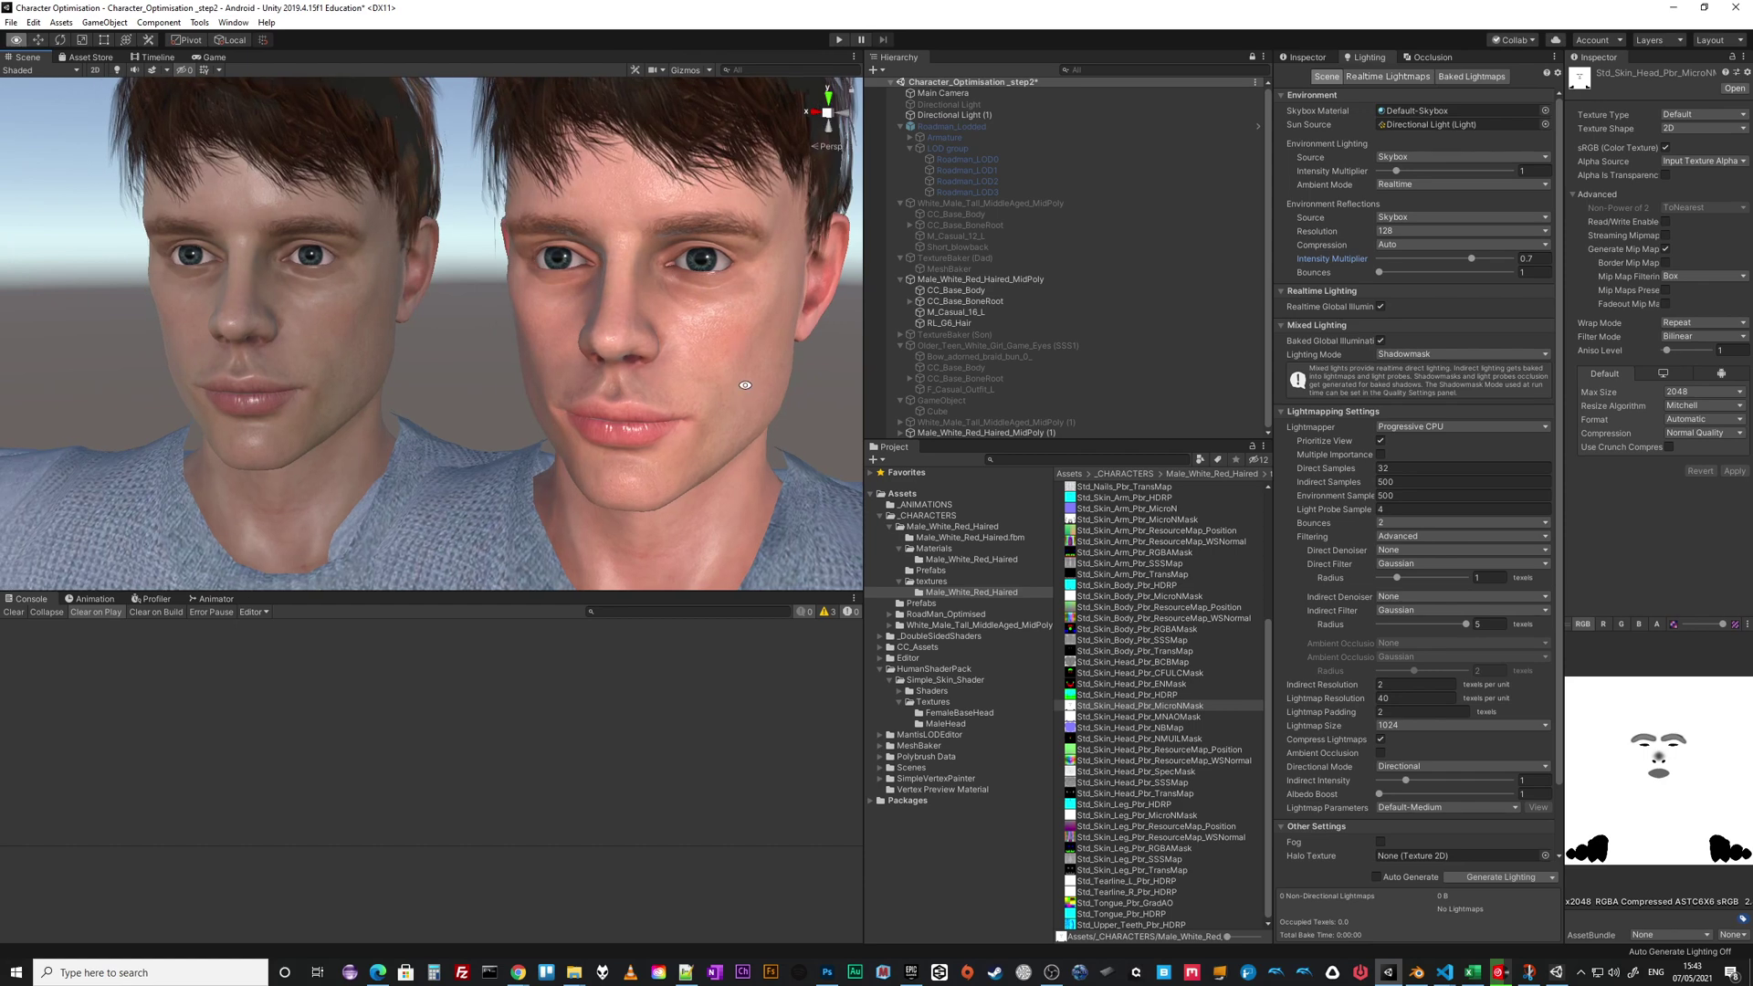
{"action": "right_click_drag", "start_coordinate": [744, 391], "coordinate": [753, 384], "text": "alt"}
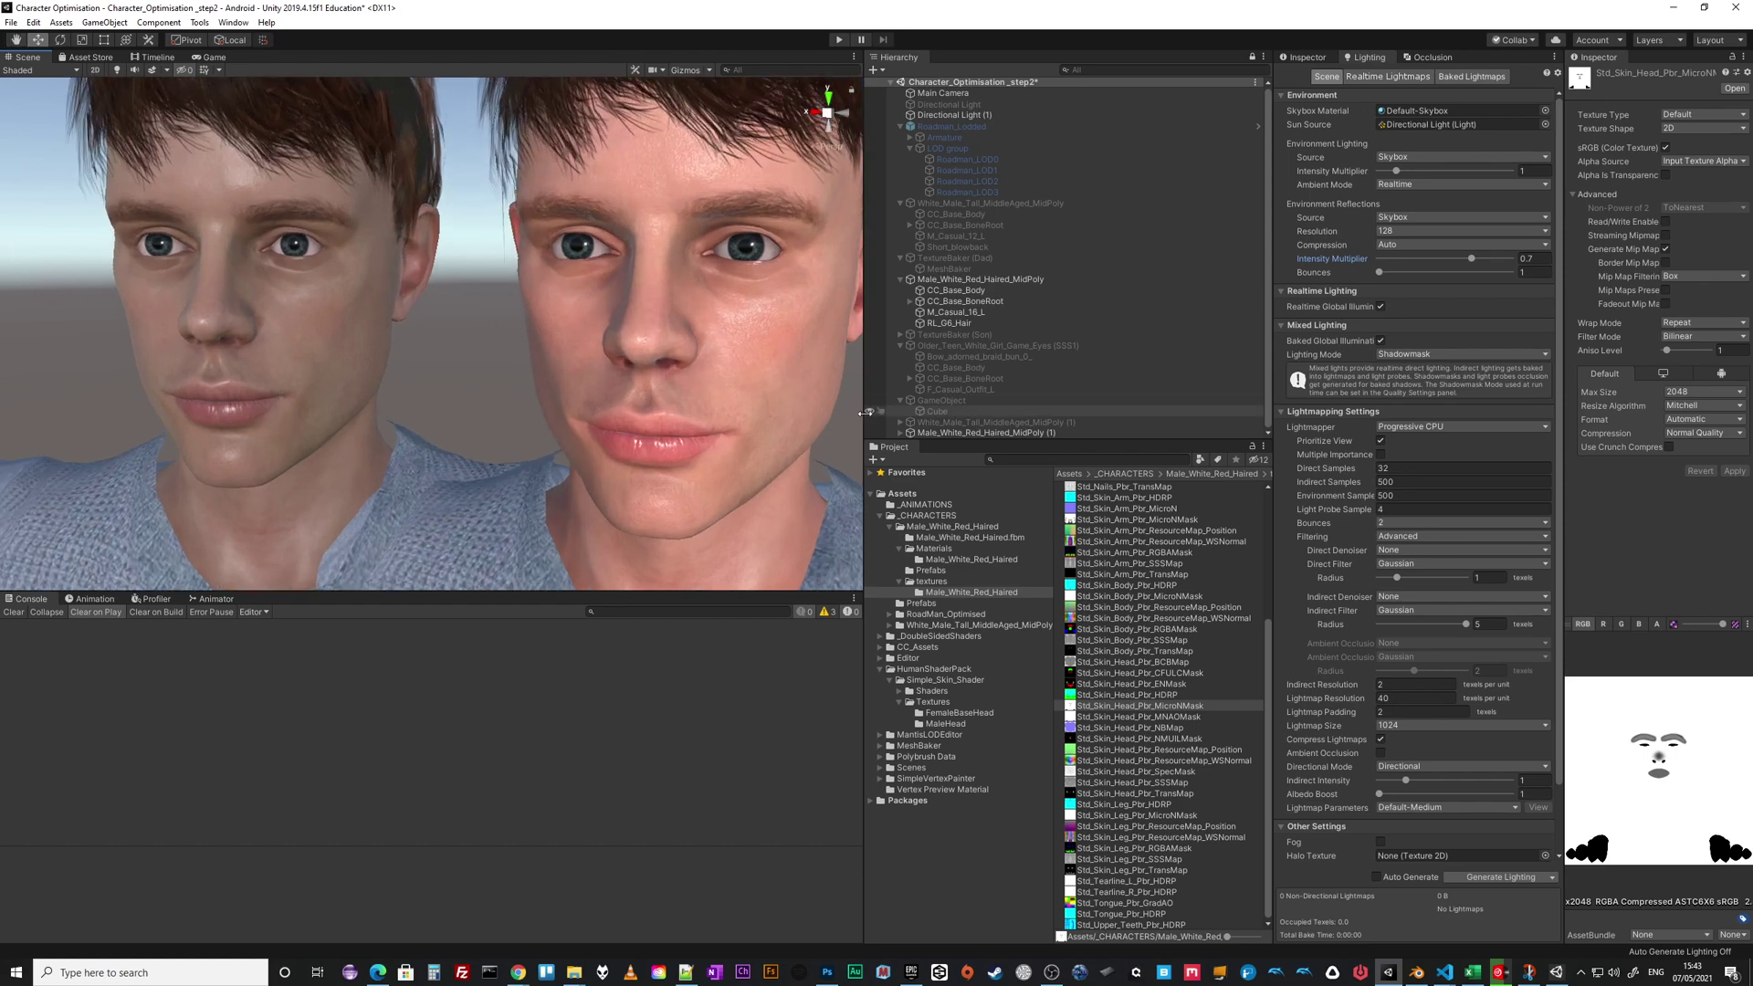
{"action": "left_click_drag", "start_coordinate": [860, 406], "coordinate": [1134, 423]}
{"action": "scroll", "coordinate": [941, 409], "scroll_direction": "up", "scroll_amount": 2}
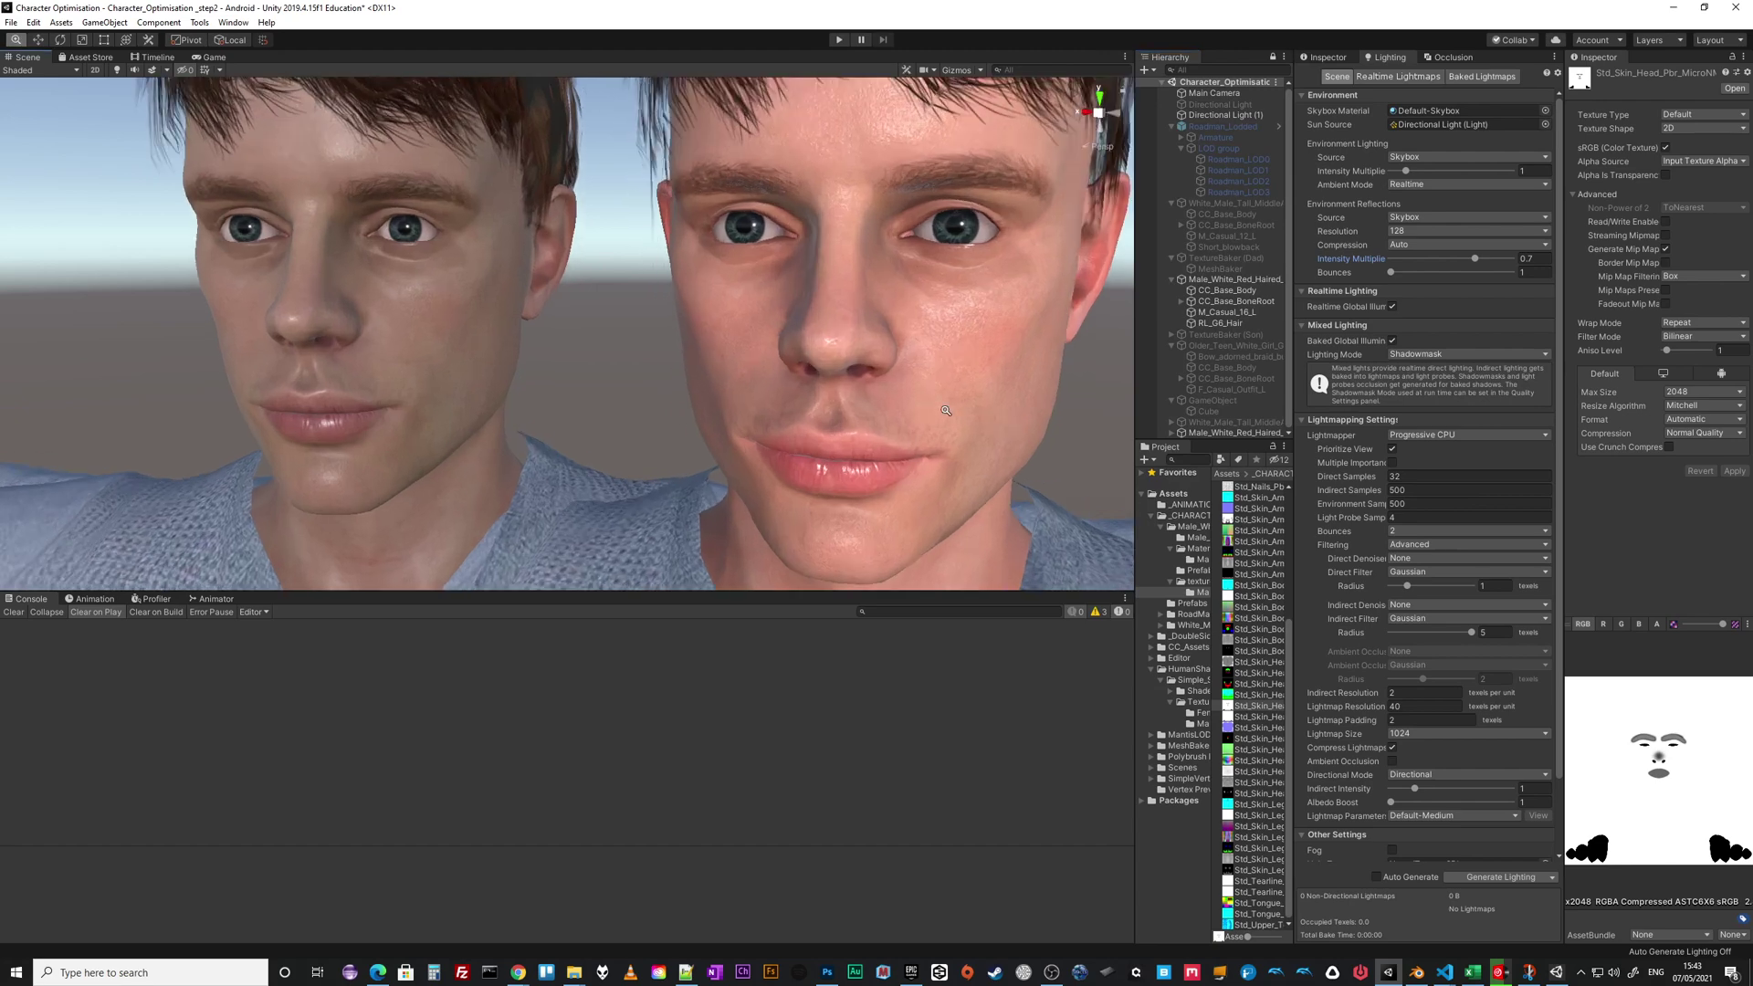
{"action": "scroll", "coordinate": [941, 410], "scroll_direction": "up", "scroll_amount": 2}
{"action": "key", "text": "w"}
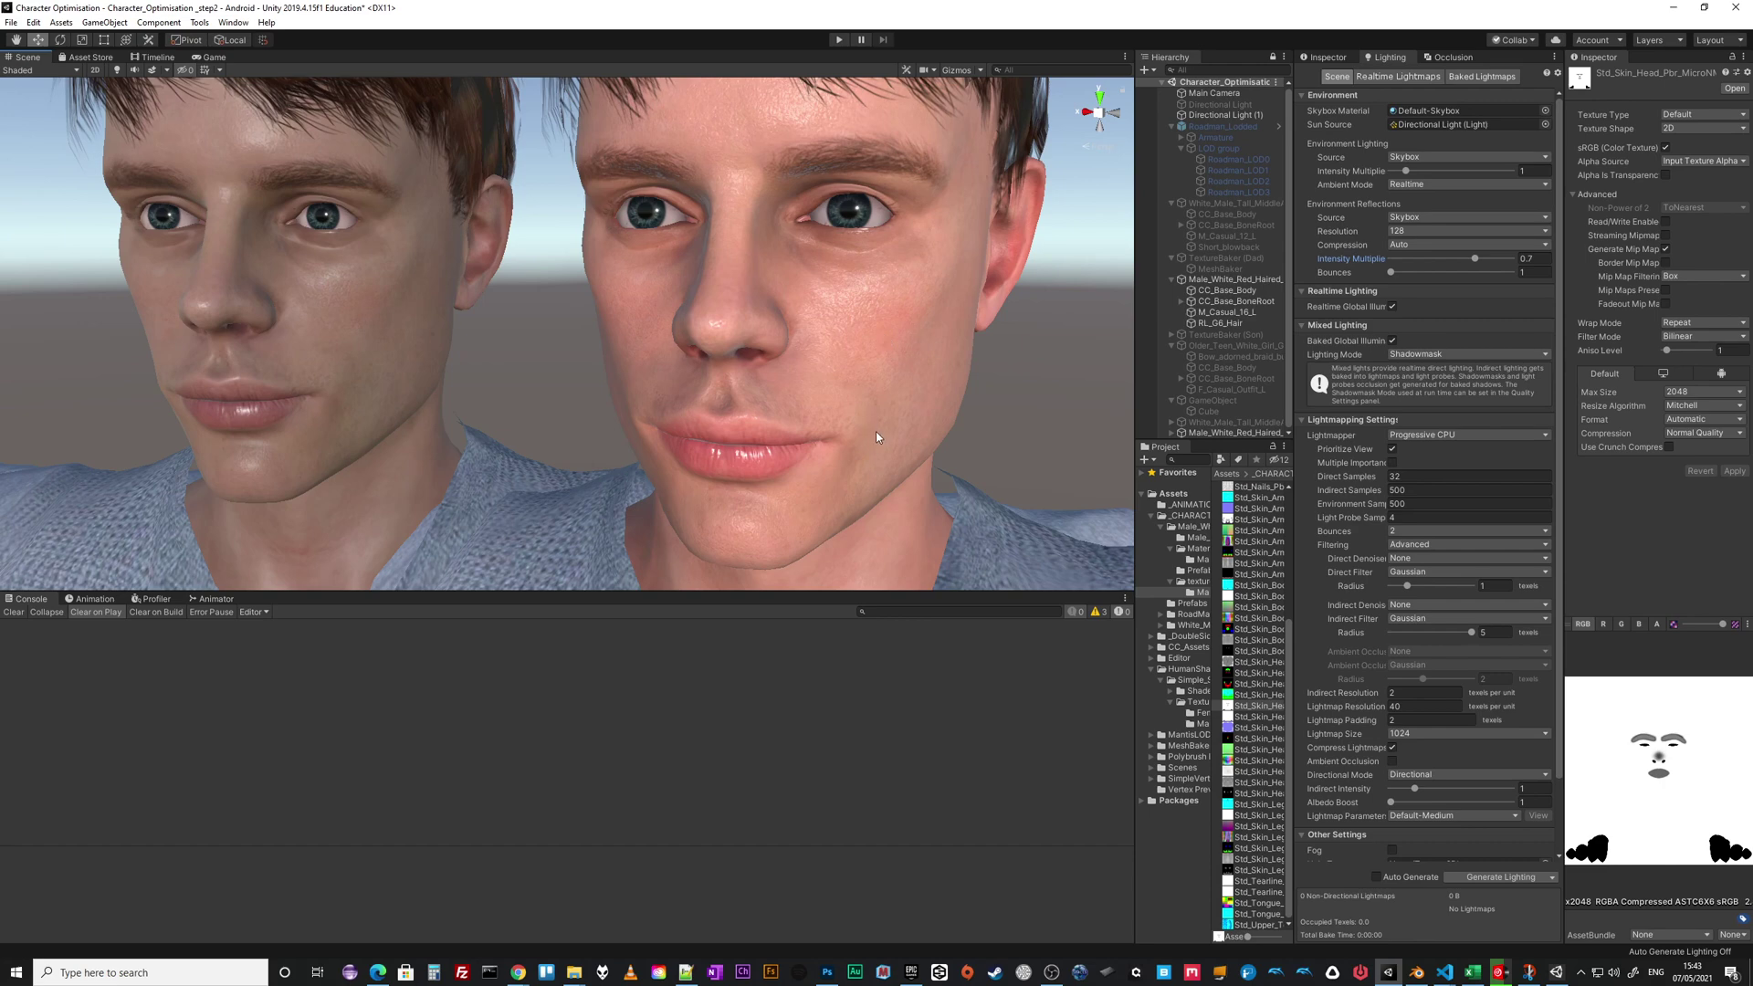
{"action": "scroll", "coordinate": [875, 431], "scroll_direction": "down", "scroll_amount": 5}
{"action": "scroll", "coordinate": [882, 414], "scroll_direction": "up", "scroll_amount": 3}
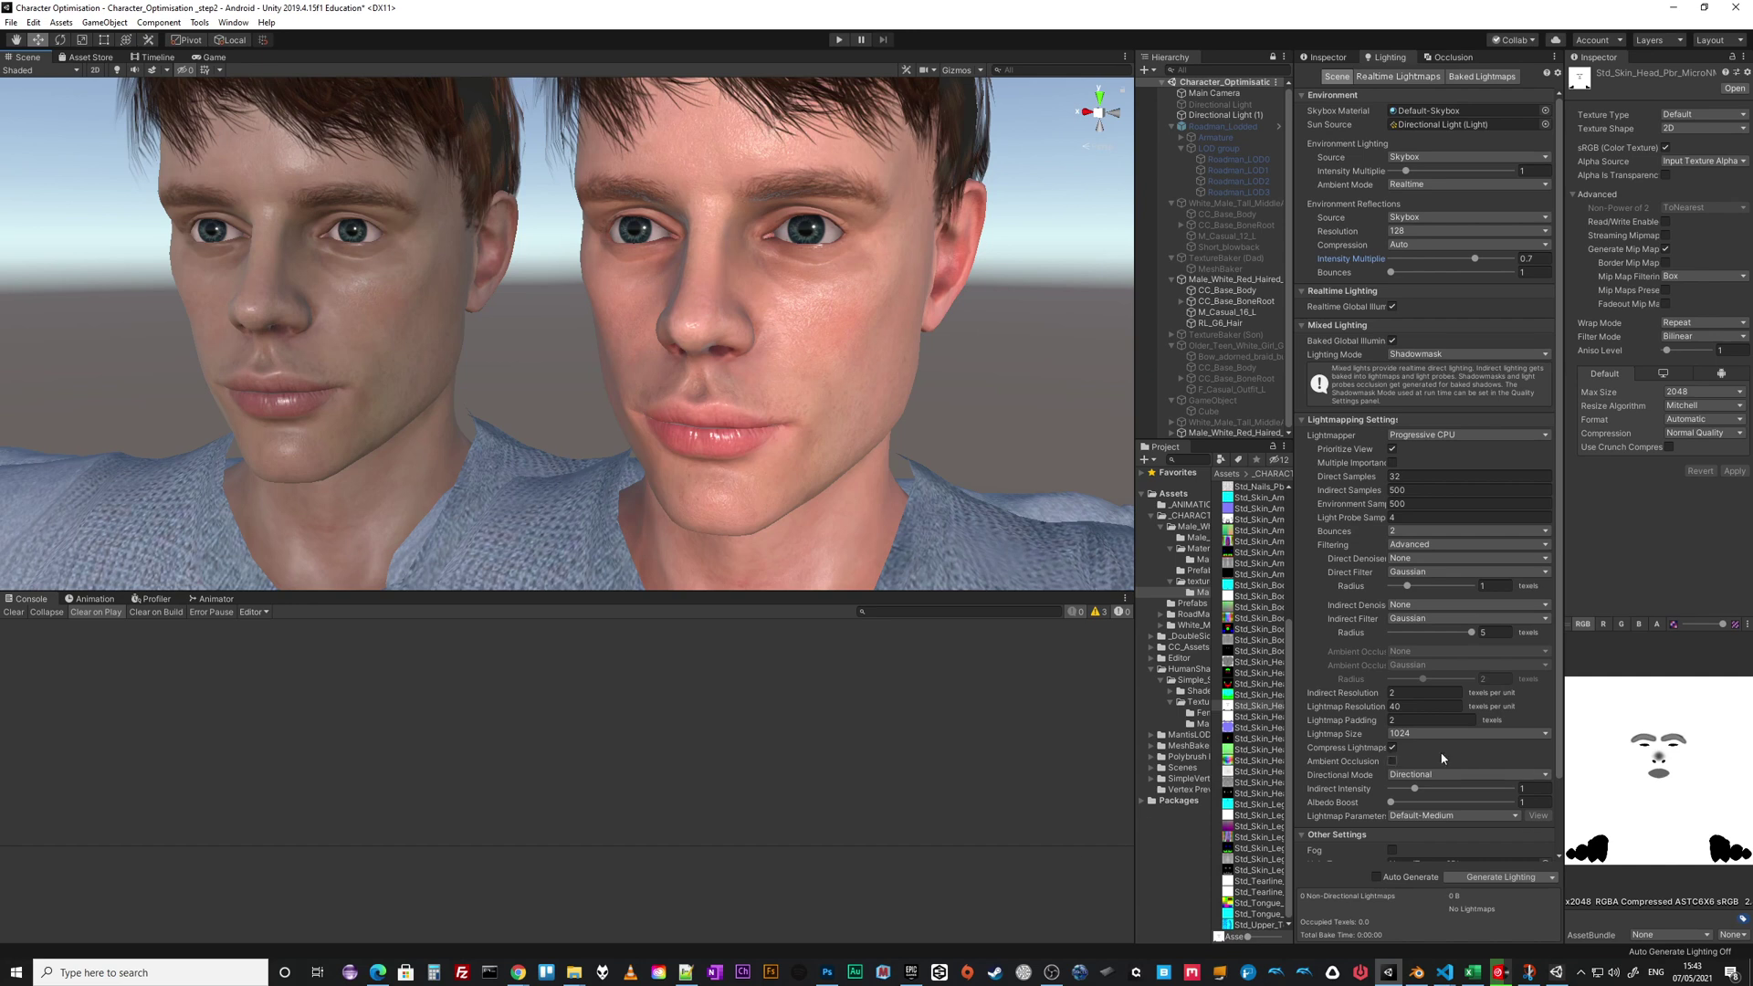
{"action": "left_click_drag", "start_coordinate": [1295, 765], "coordinate": [1320, 761]}
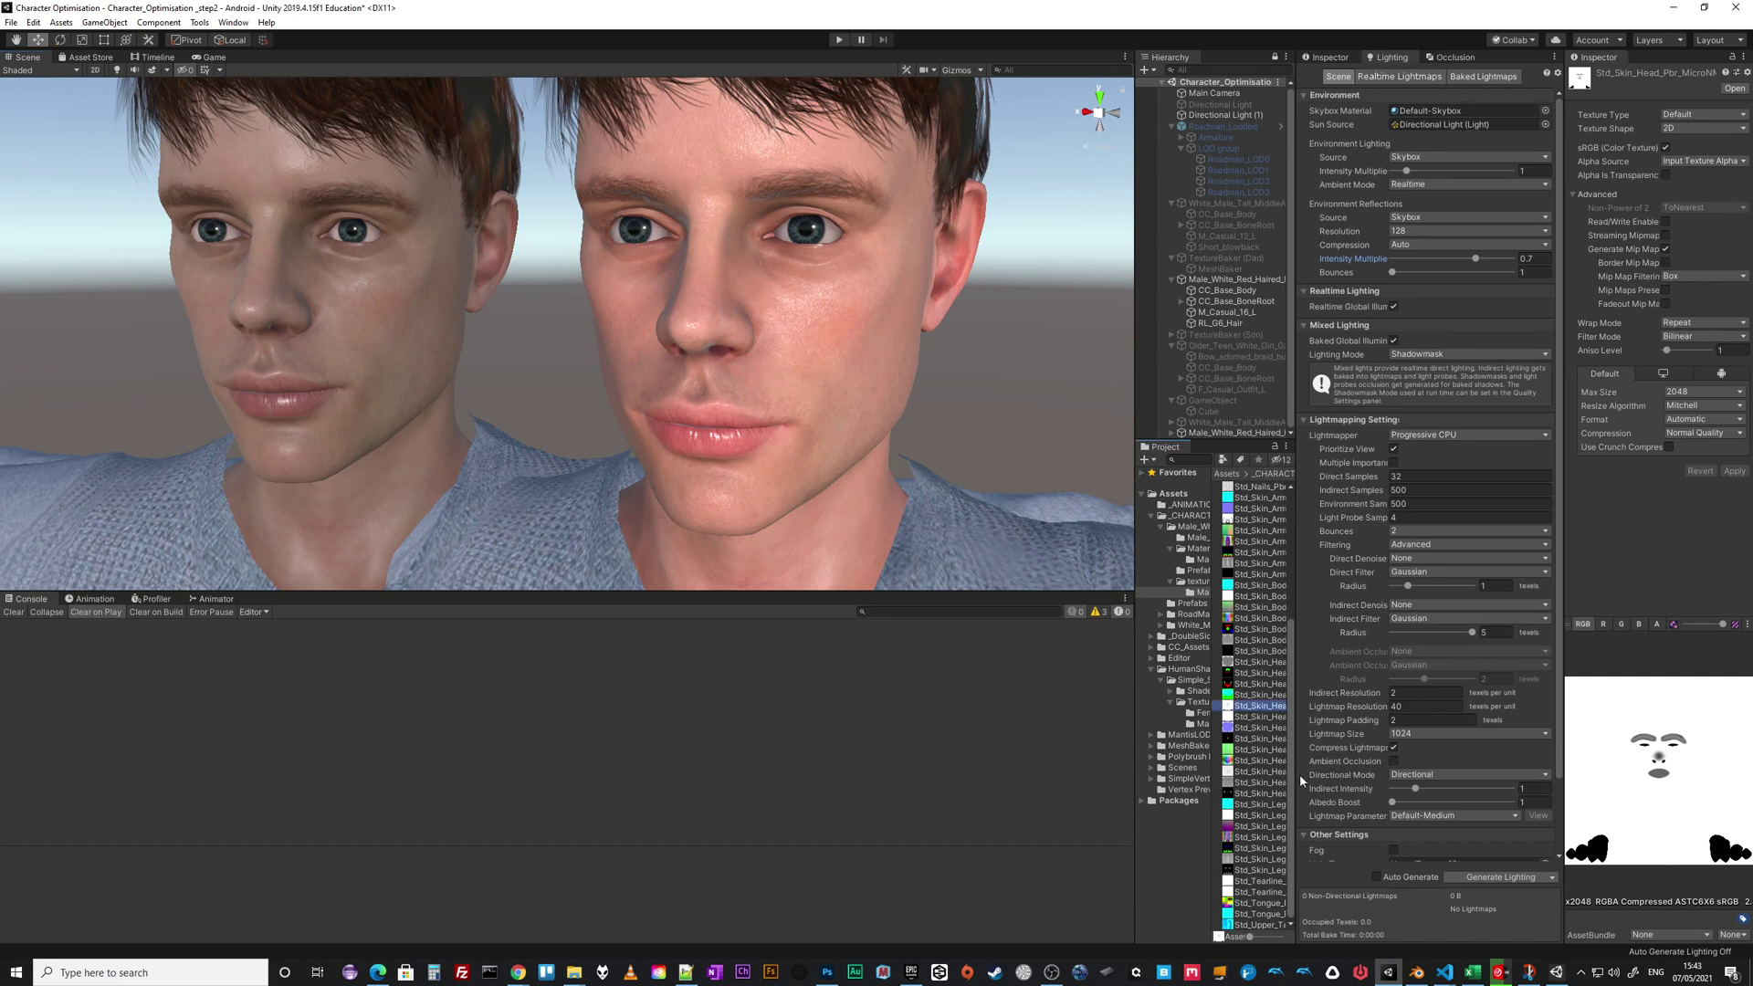